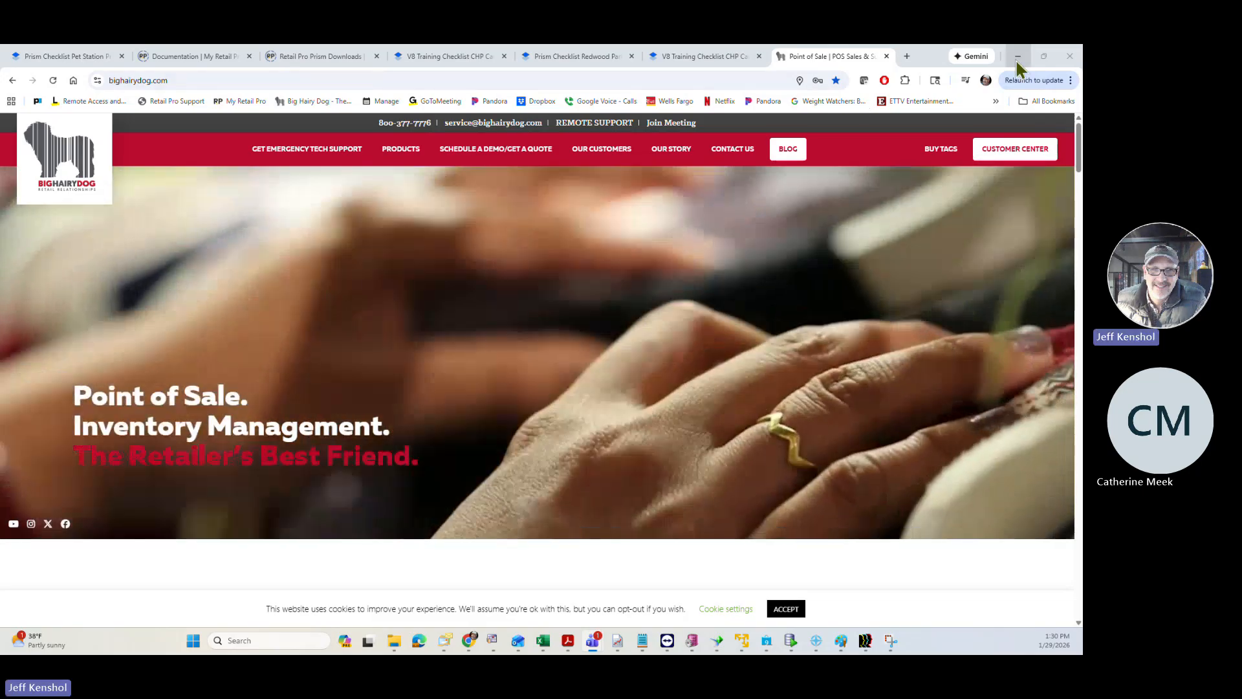
# Step: Switch to the Windows 10 virtual machine and duplicate the Prism Point of Sale browser tab, returning to the original tab
pyautogui.click(1017, 57)
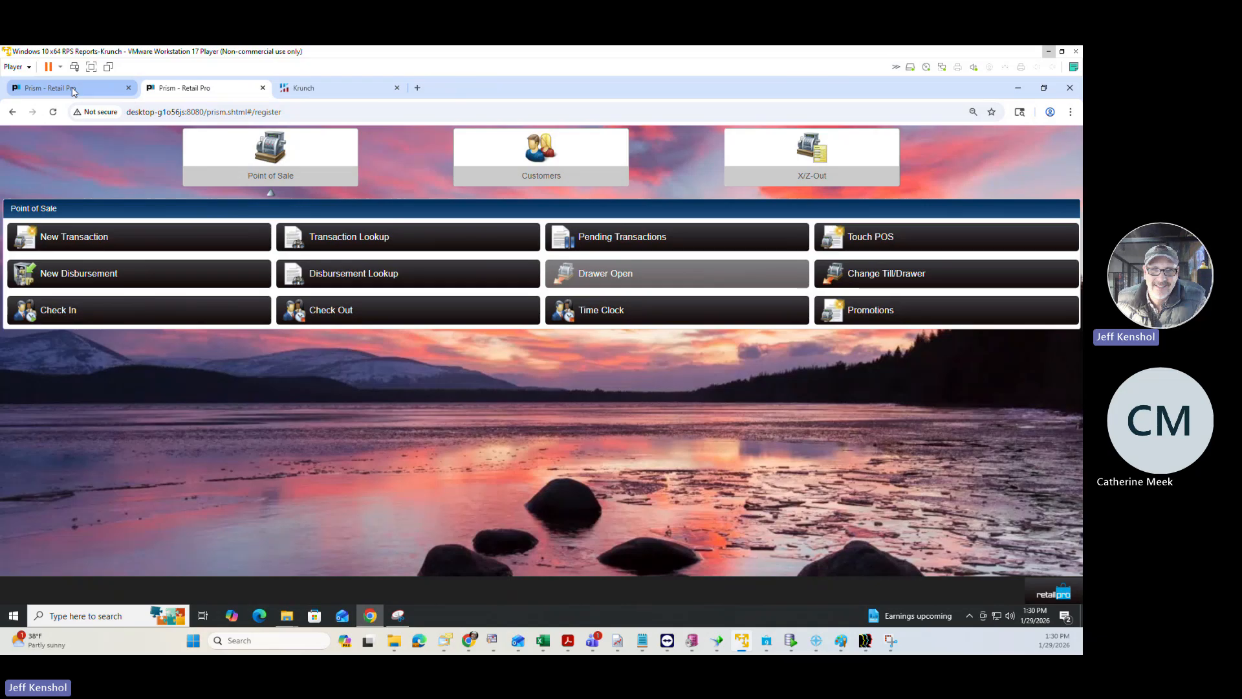
pyautogui.click(72, 92)
pyautogui.click(174, 92)
pyautogui.click(77, 93)
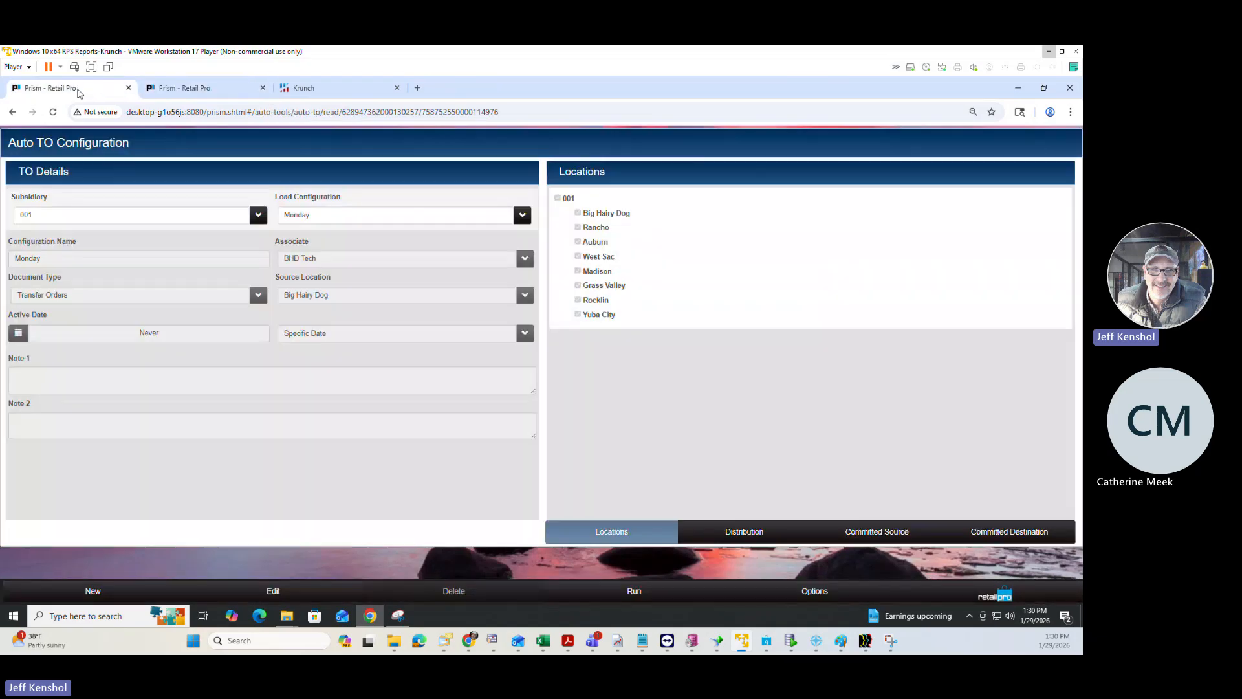
pyautogui.click(185, 94)
pyautogui.click(117, 93)
pyautogui.click(193, 96)
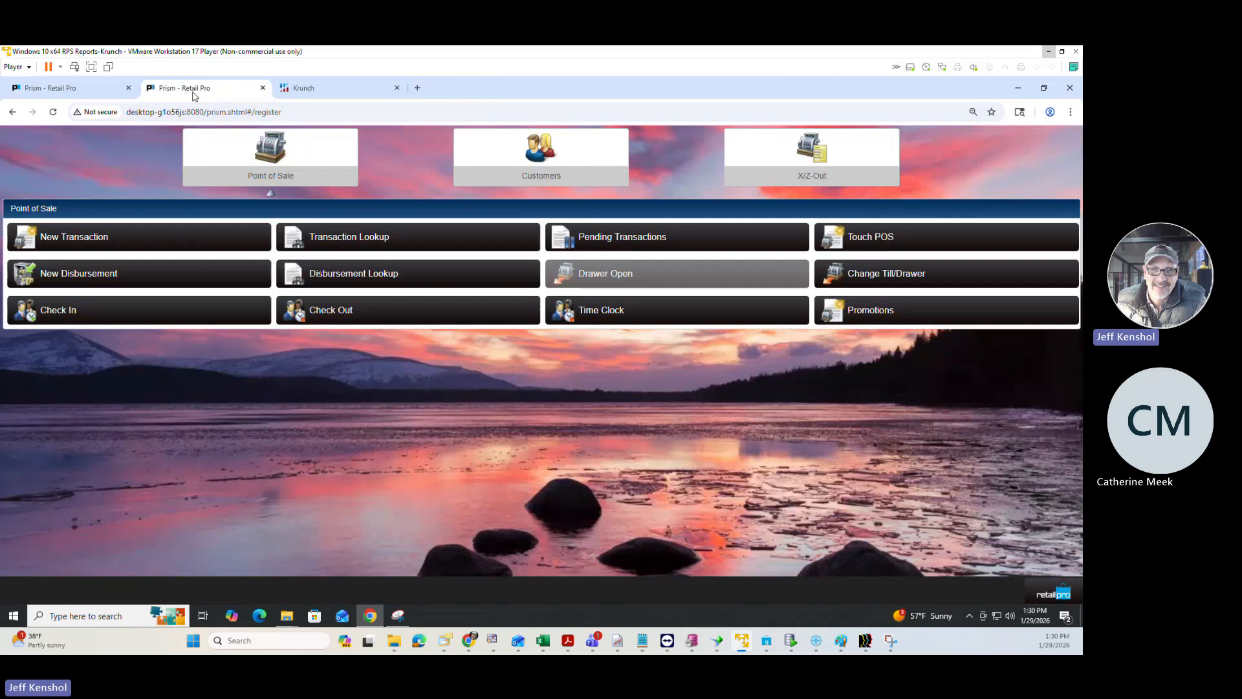
pyautogui.rightClick(194, 95)
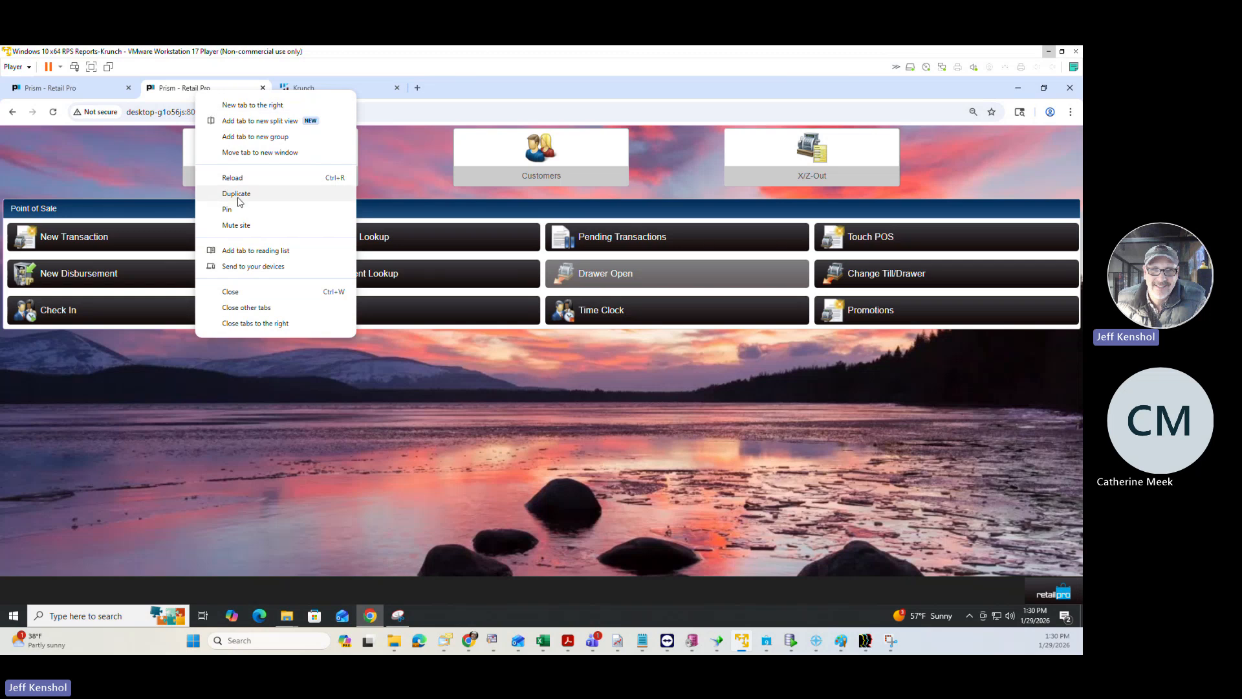
pyautogui.click(237, 194)
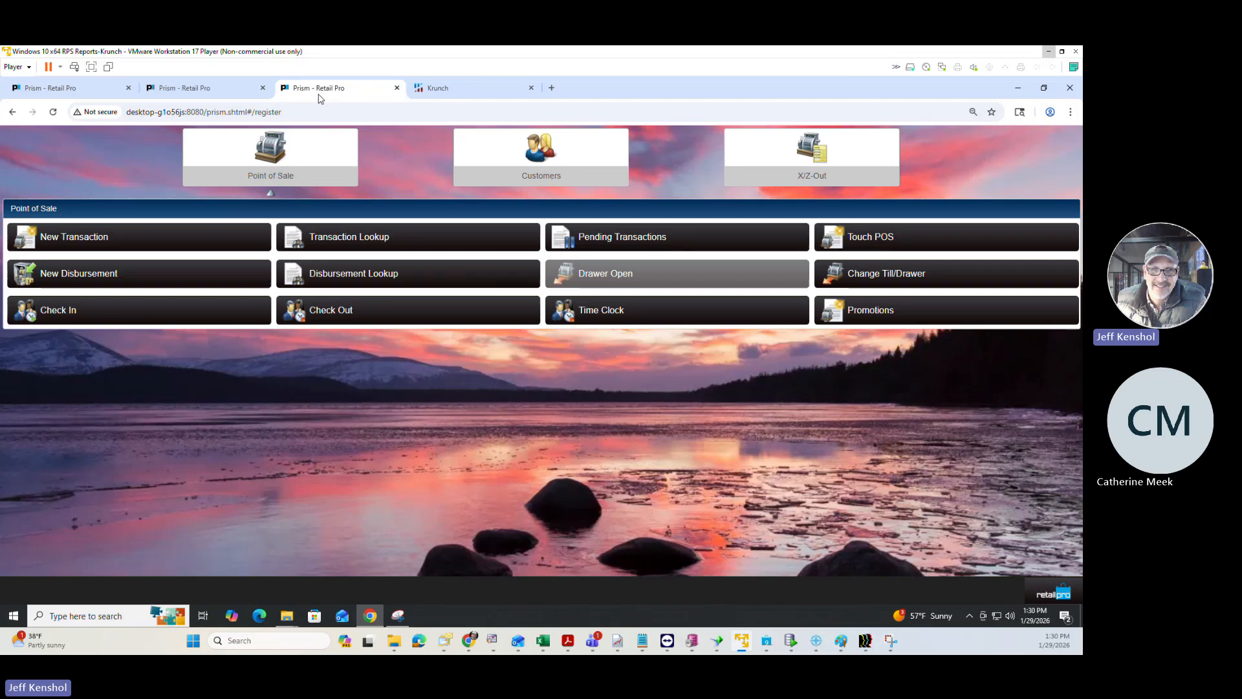
pyautogui.click(208, 92)
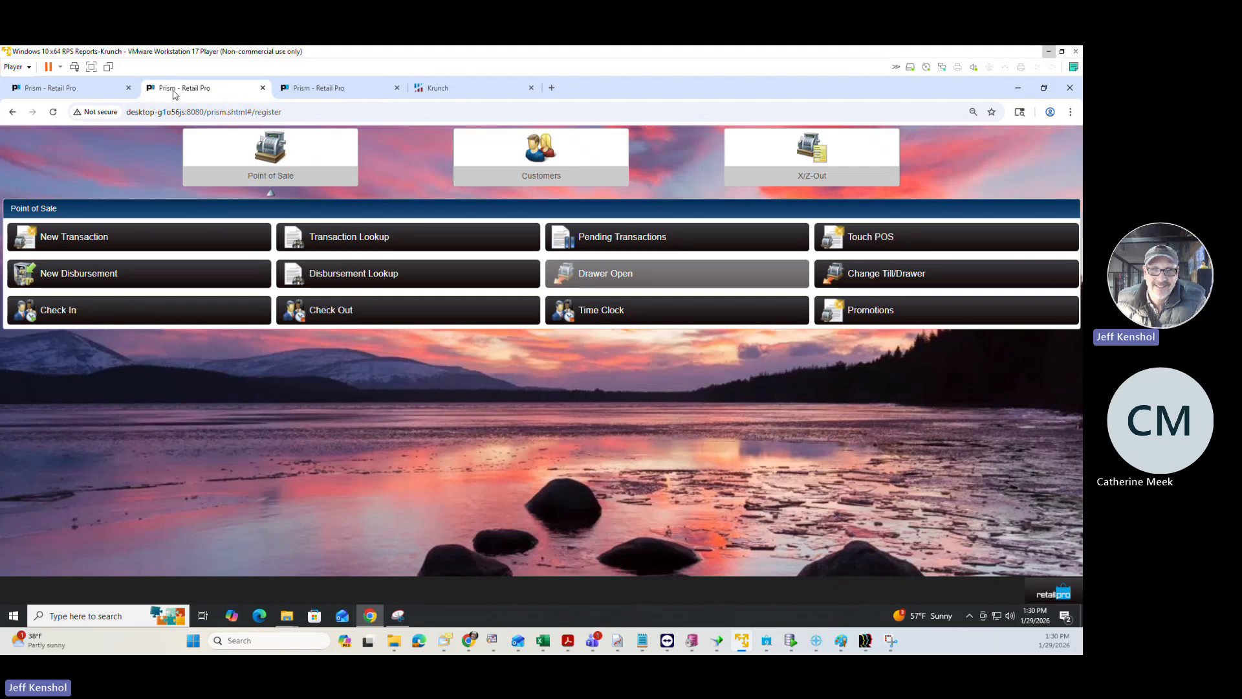
# Step: Open Calculate Min/Max from the Store Operations auto tools and load the Wrangler configuration
pyautogui.click(1049, 594)
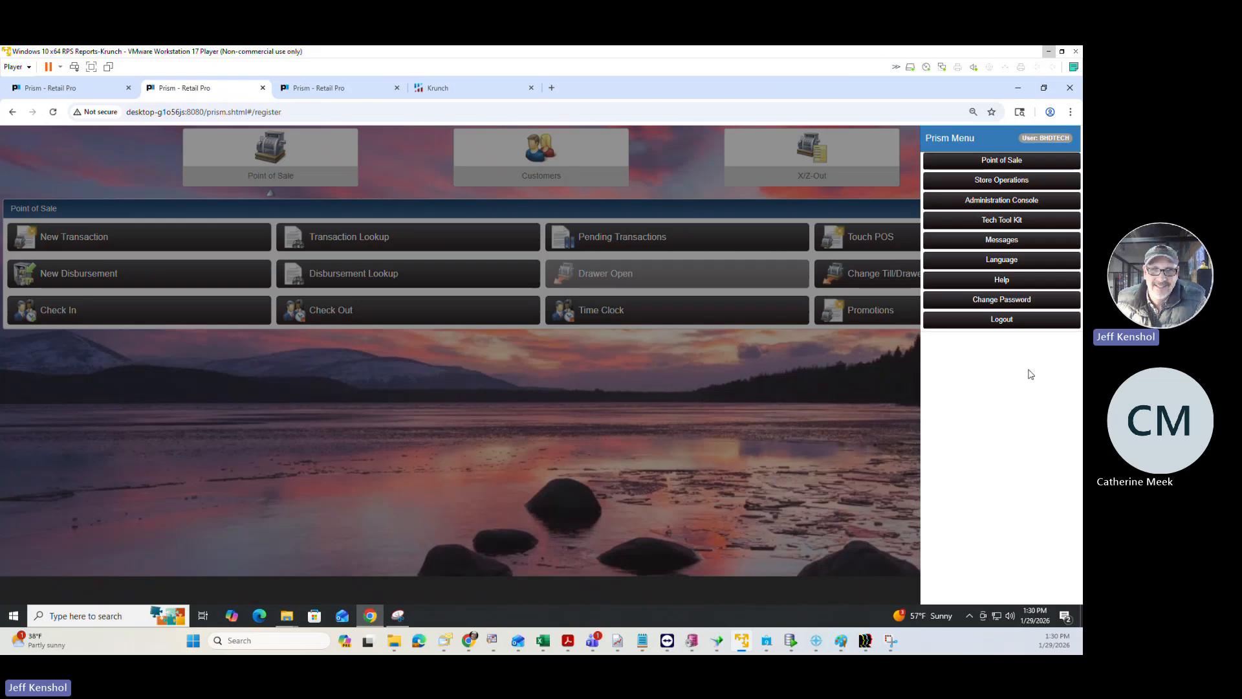
pyautogui.click(979, 181)
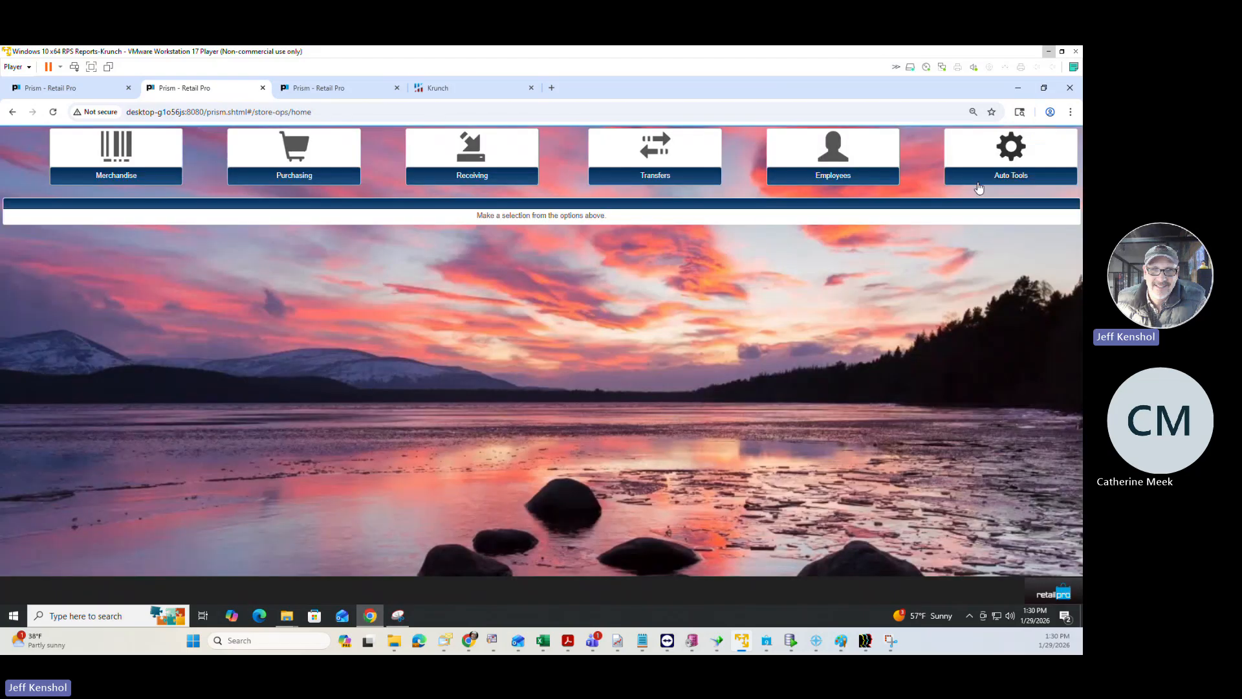
pyautogui.click(994, 175)
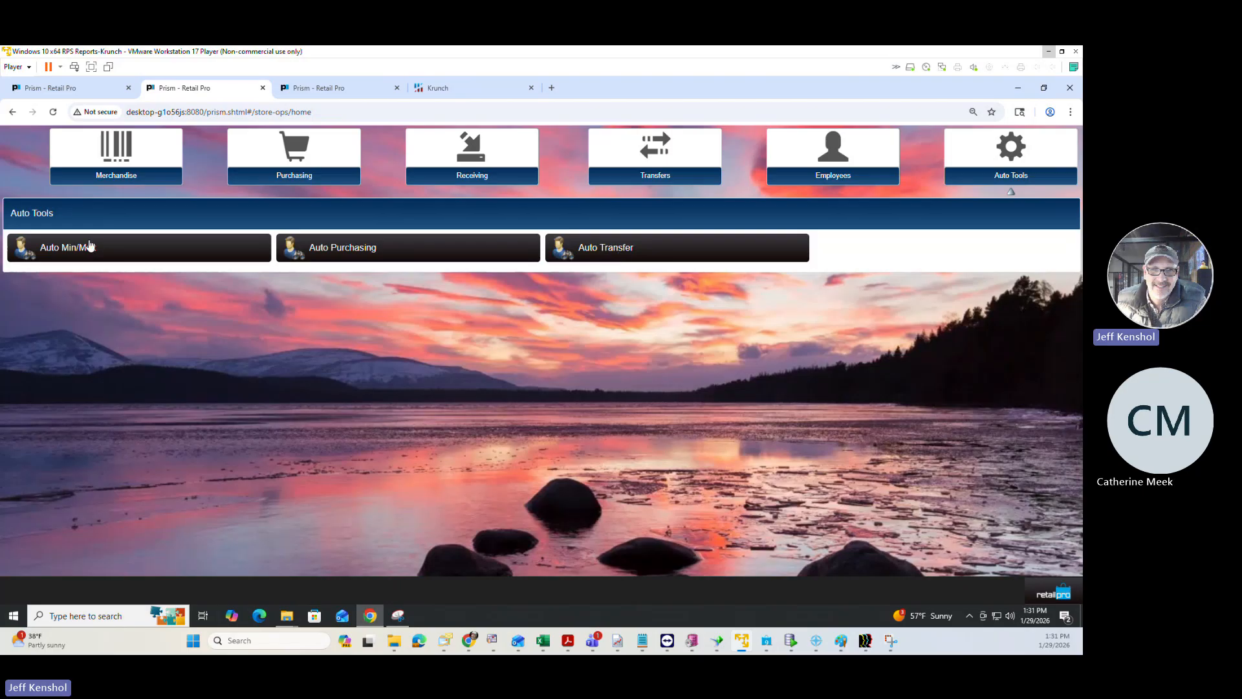
pyautogui.click(105, 255)
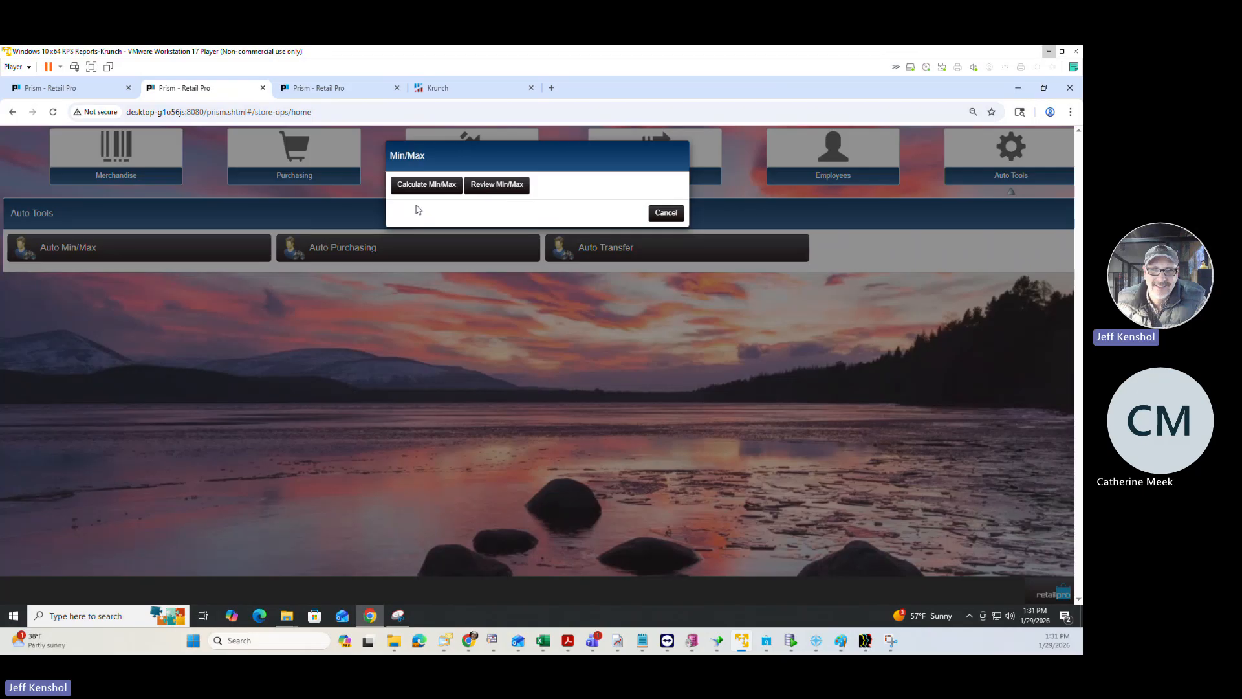
pyautogui.click(425, 187)
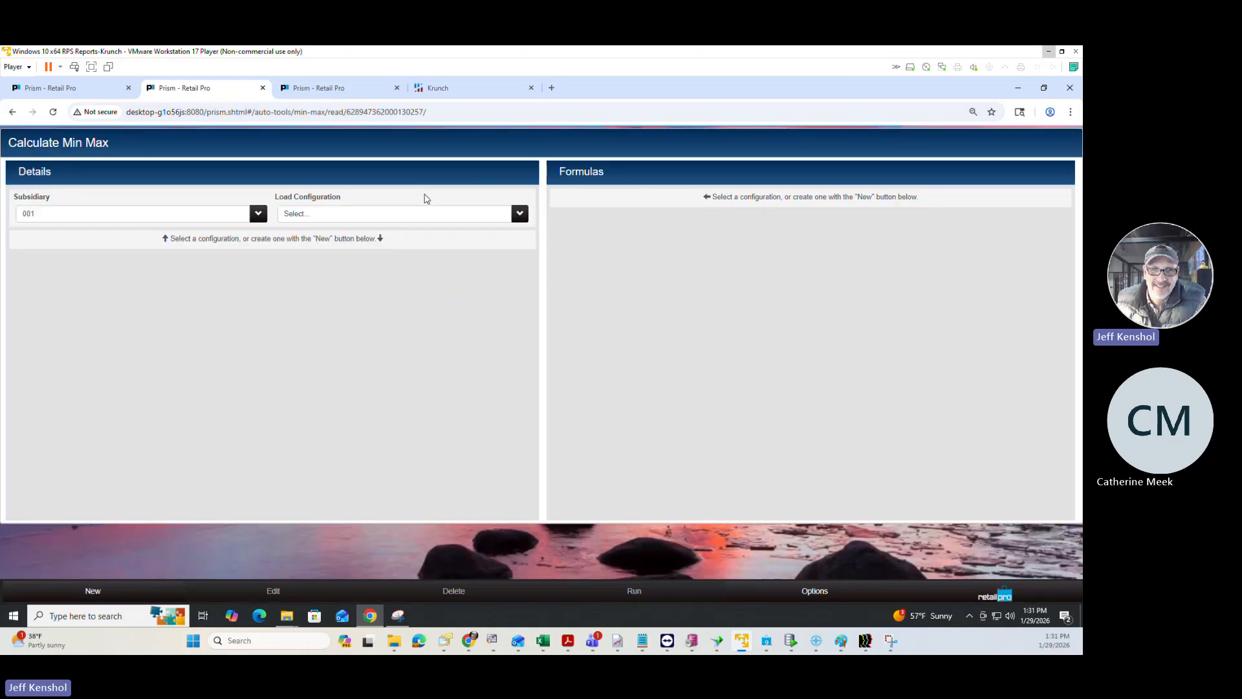
pyautogui.click(361, 218)
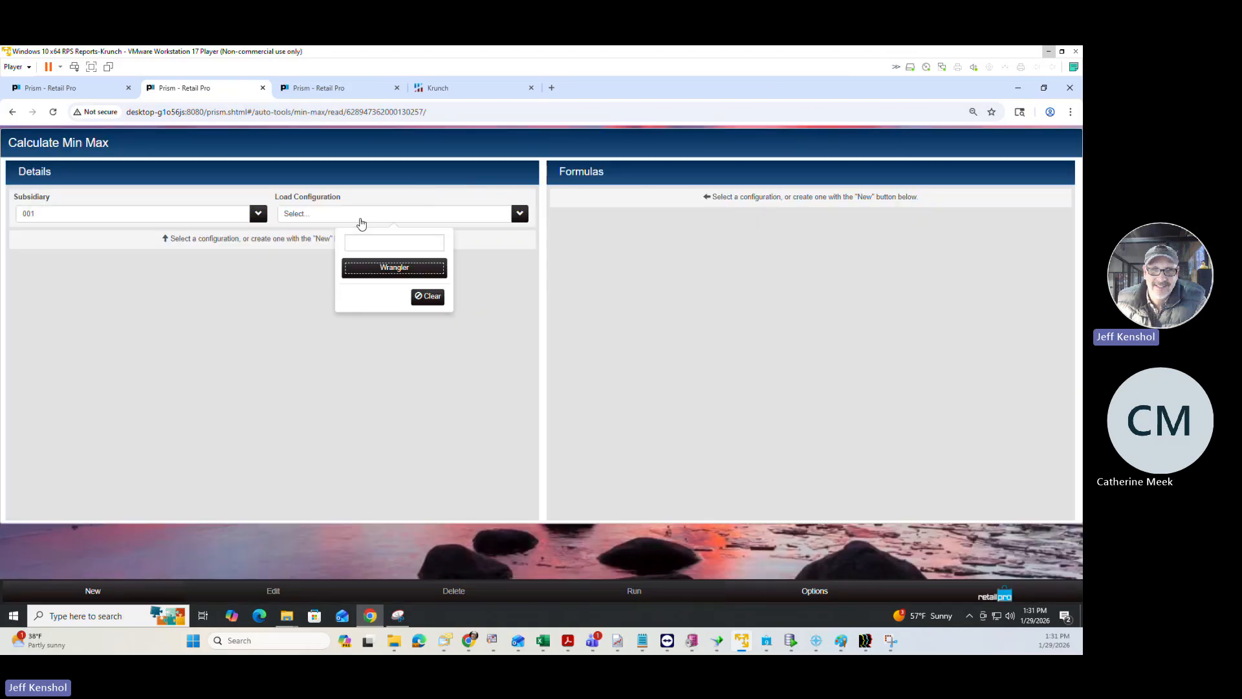
pyautogui.click(379, 273)
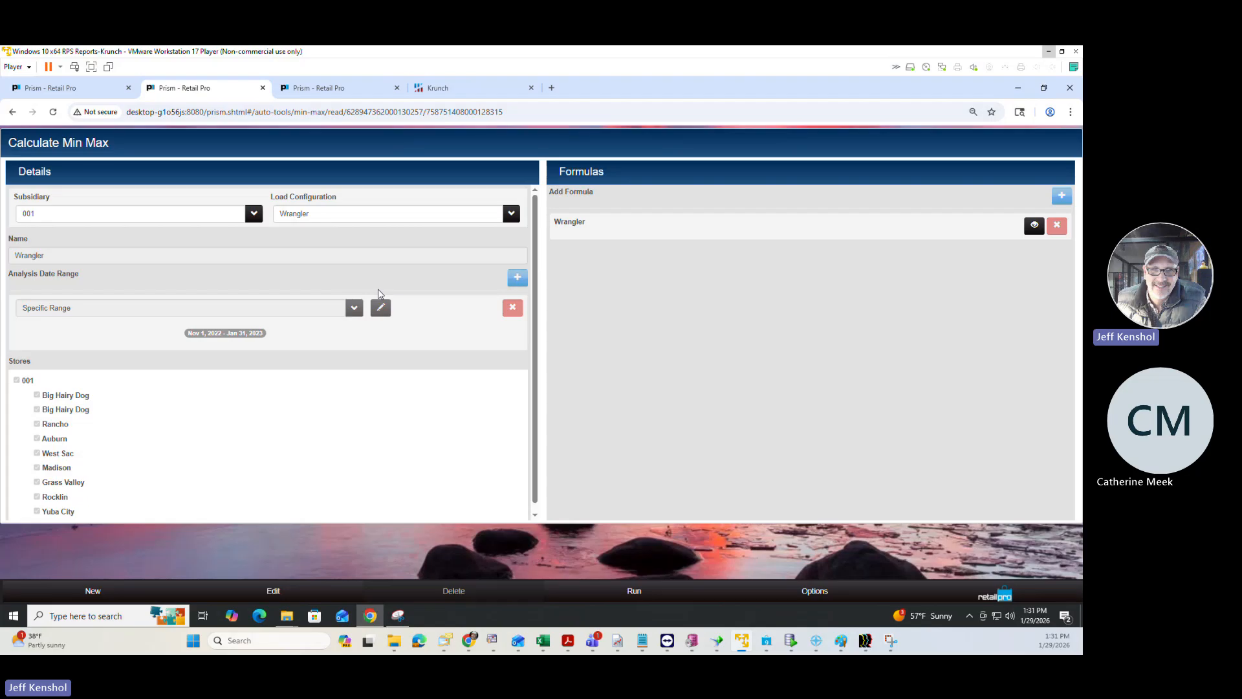
# Step: Create a new min/max configuration and enter "Name" as its name
pyautogui.click(89, 592)
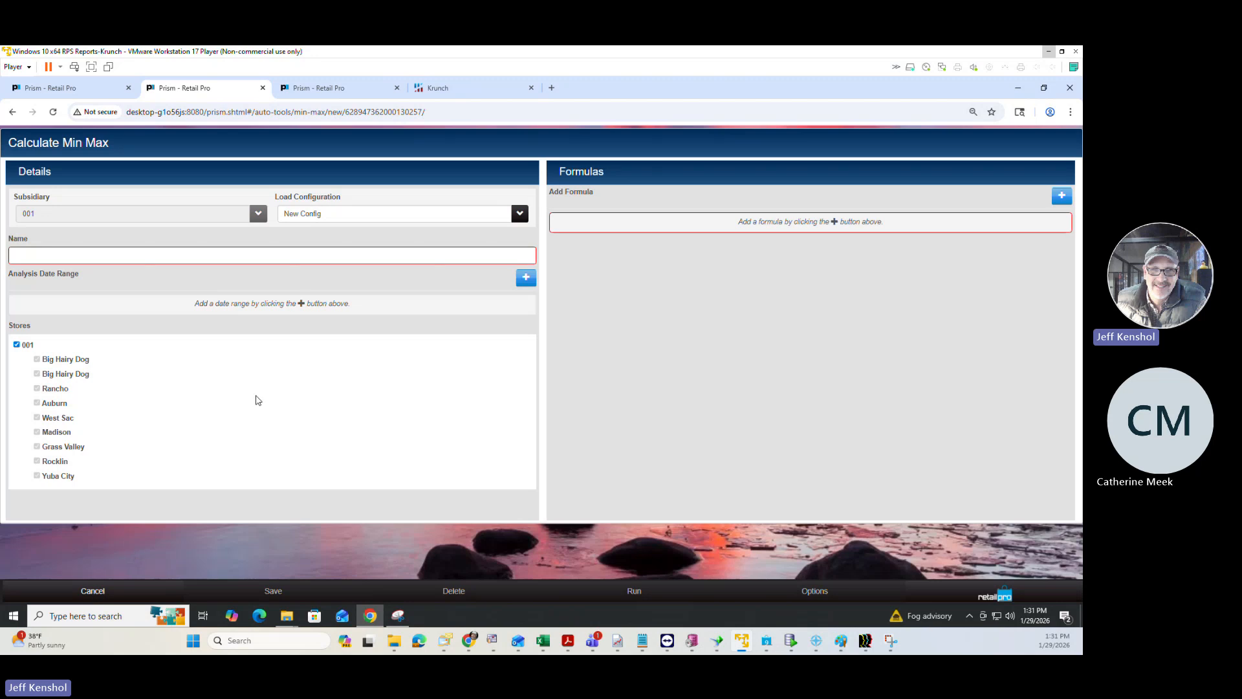
pyautogui.click(86, 258)
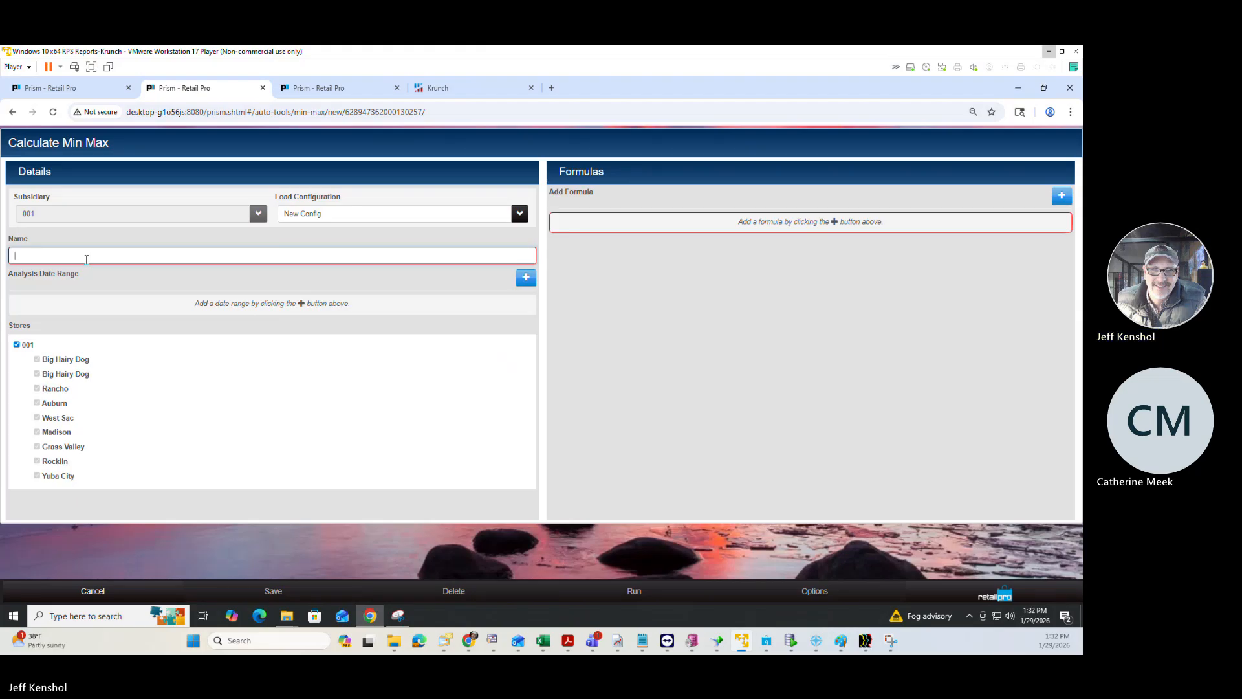
pyautogui.write('Name')
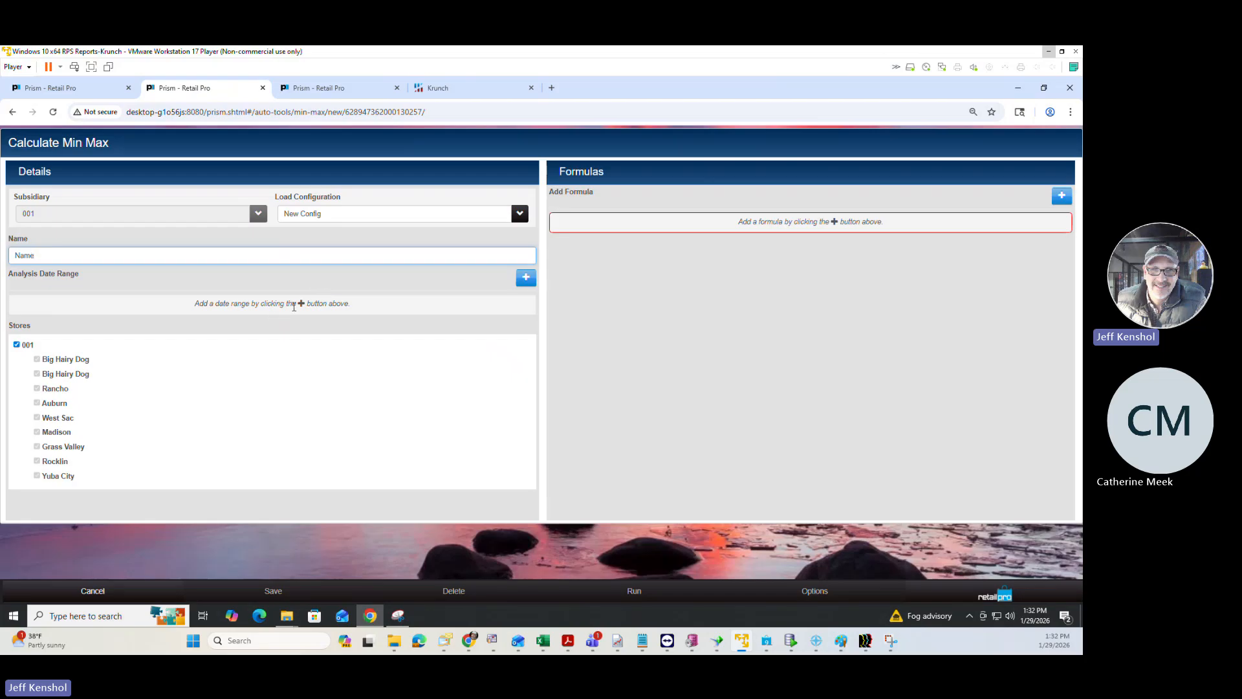
# Step: Add an analysis date range of type "X days starting Y days ago" covering 90 days starting 90 days ago
pyautogui.click(525, 279)
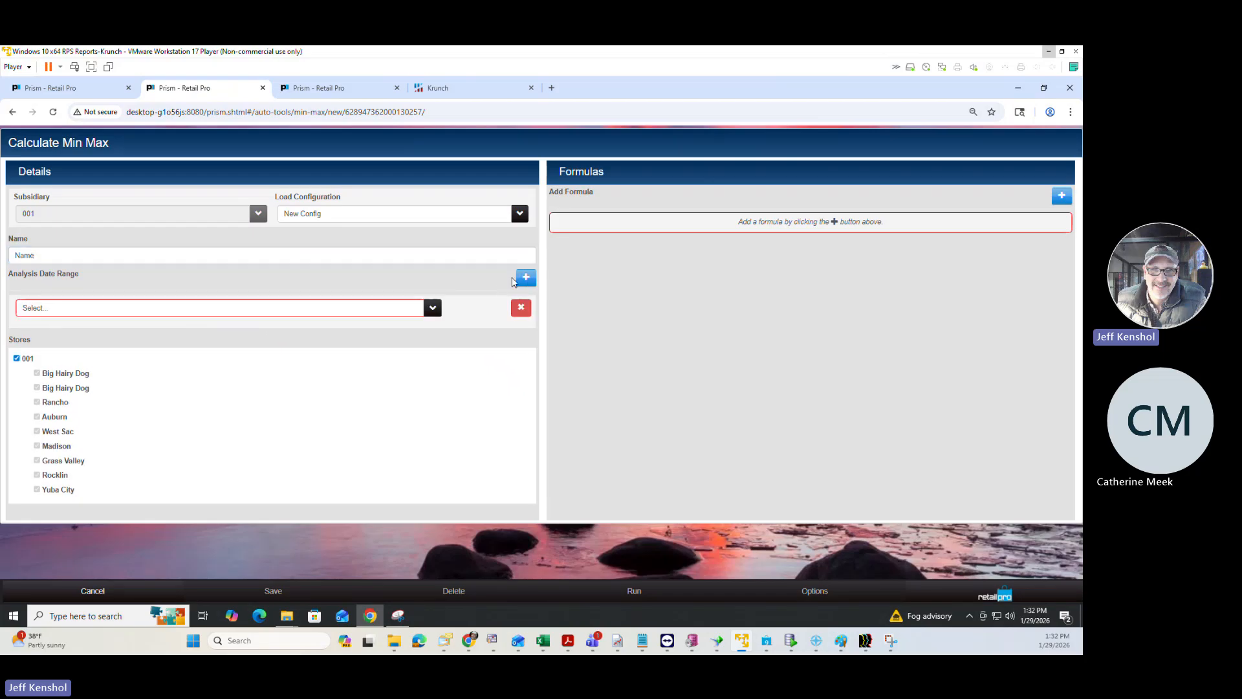
pyautogui.click(433, 309)
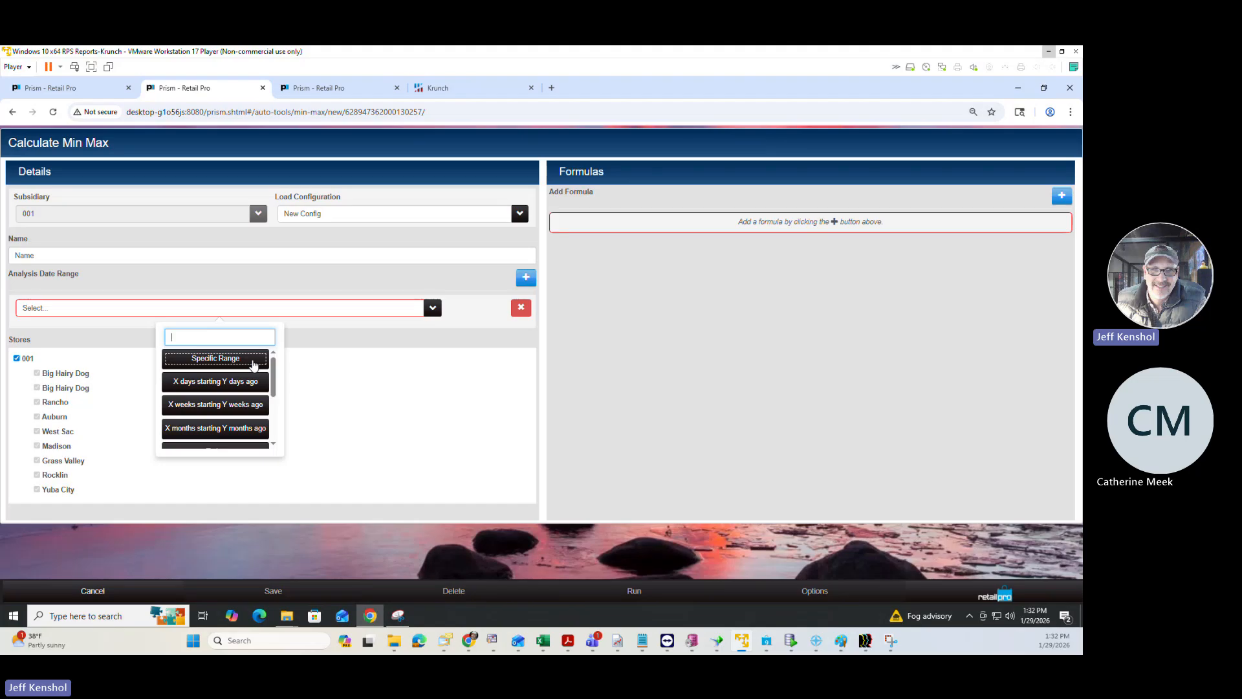
pyautogui.click(230, 383)
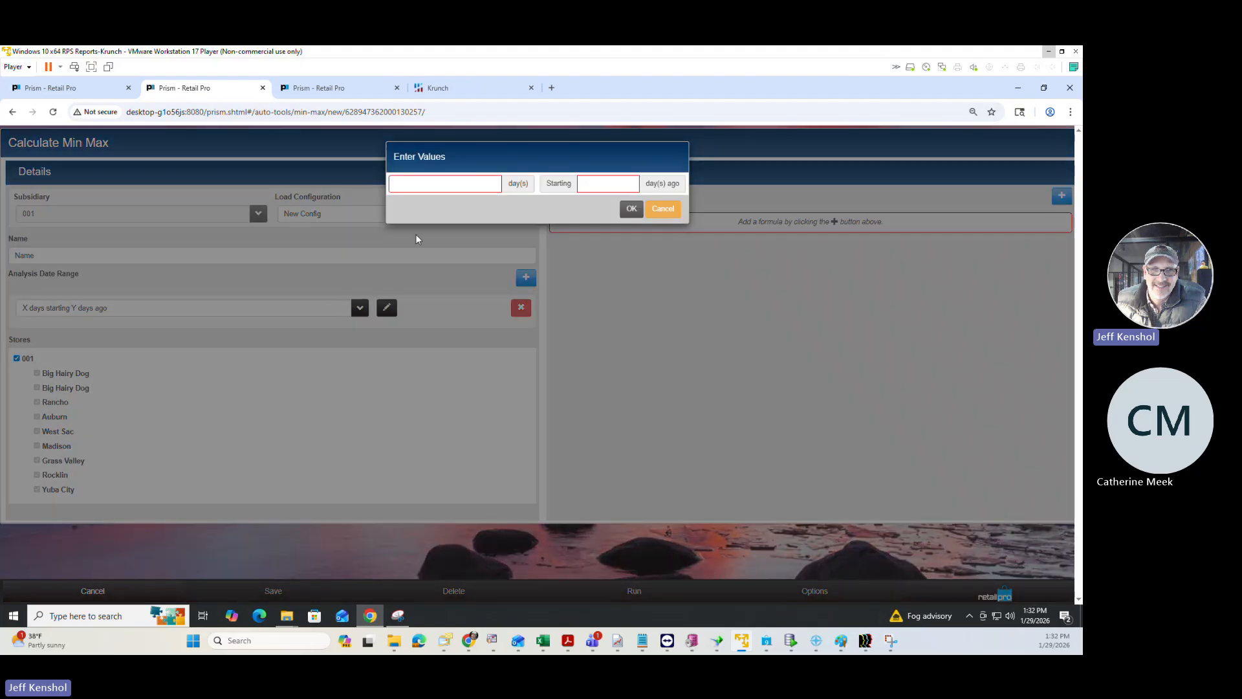
pyautogui.click(471, 180)
pyautogui.write('90')
pyautogui.press('Tab')
pyautogui.write('90')
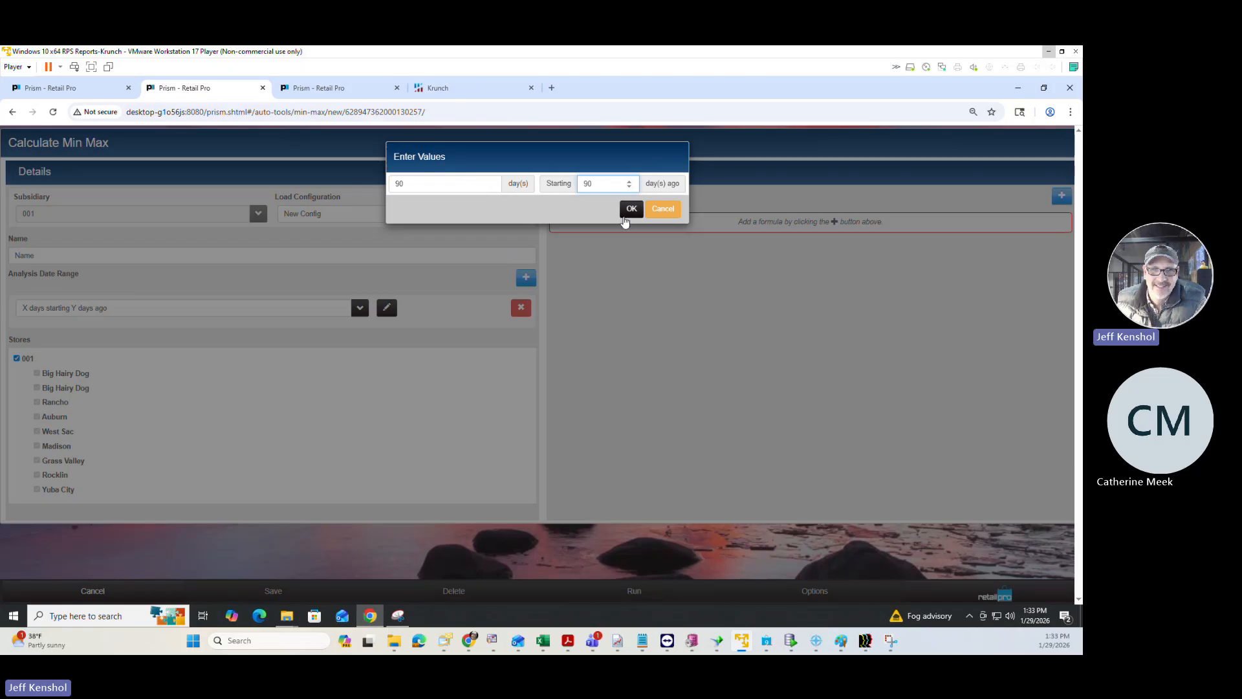
pyautogui.click(630, 208)
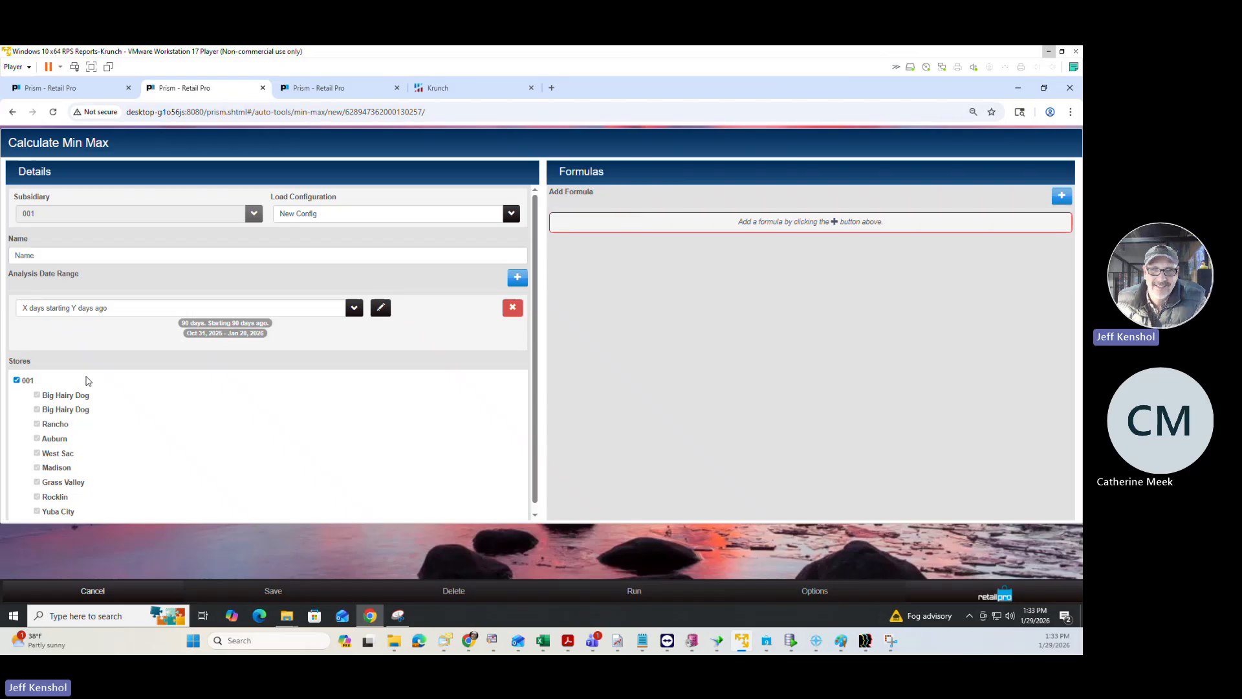
# Step: Try changing the store selection between the 001 group and an individual store, leaving the 001 group selected
pyautogui.click(17, 382)
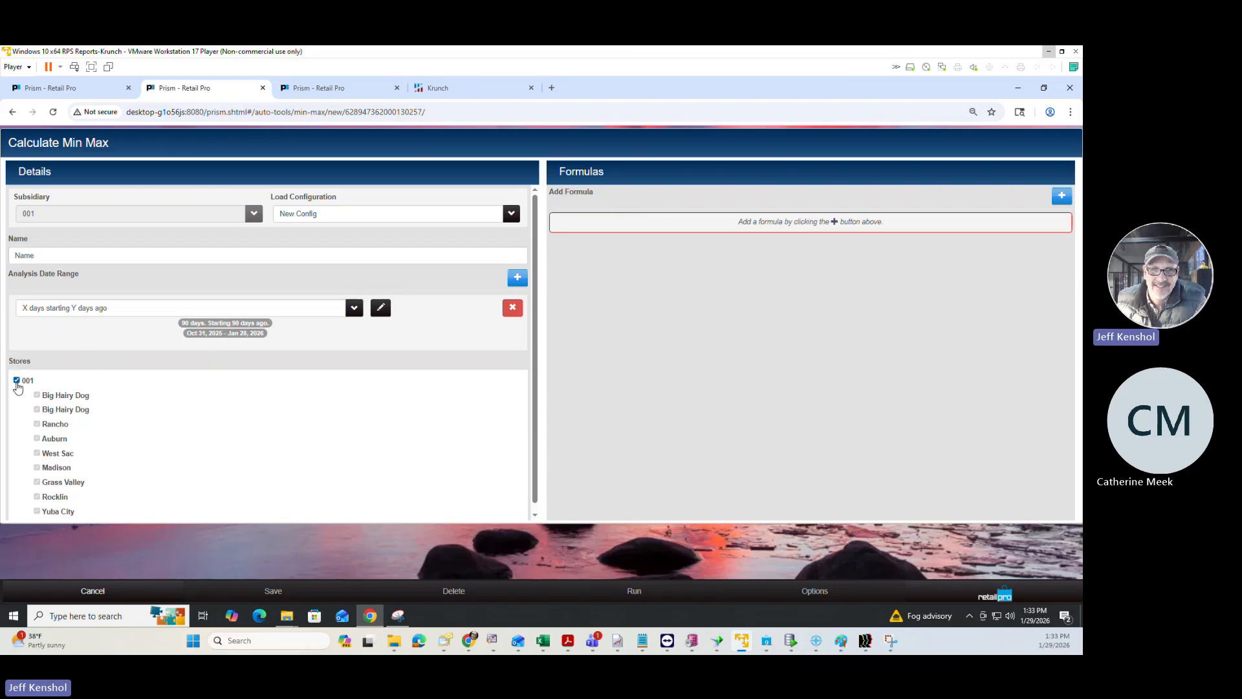
pyautogui.click(17, 382)
pyautogui.click(16, 380)
pyautogui.click(36, 395)
pyautogui.click(17, 381)
pyautogui.scroll(-1, 129, 419)
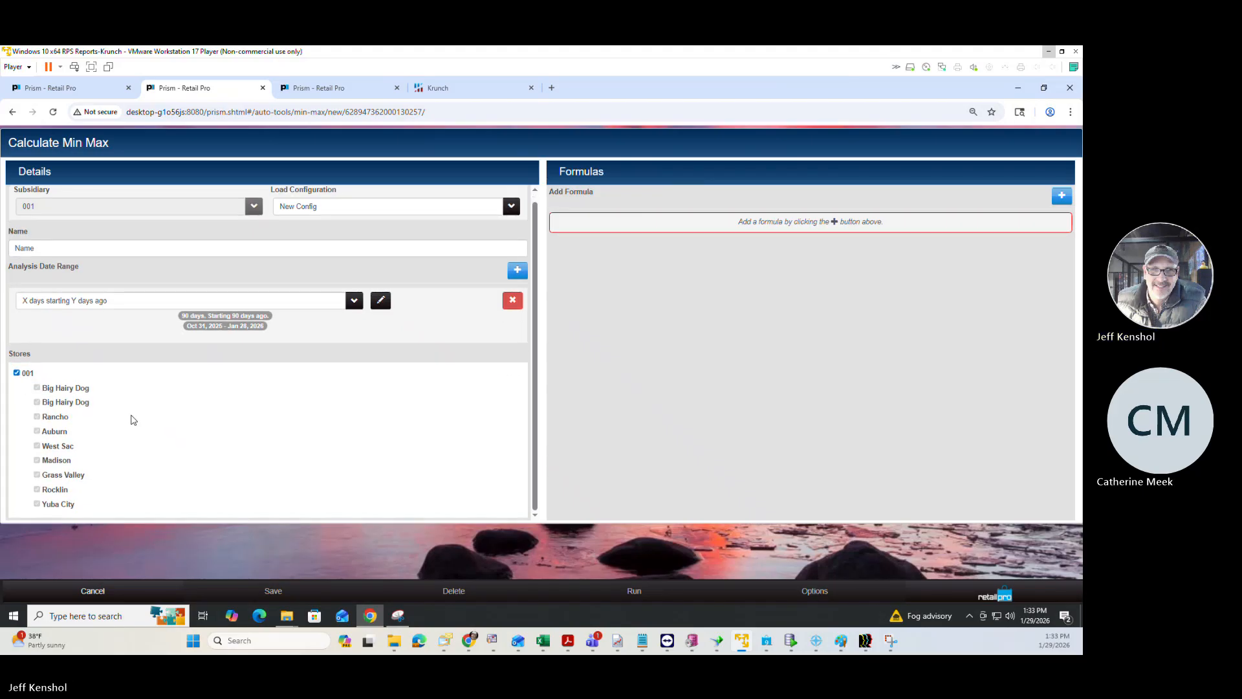
pyautogui.scroll(1, 168, 394)
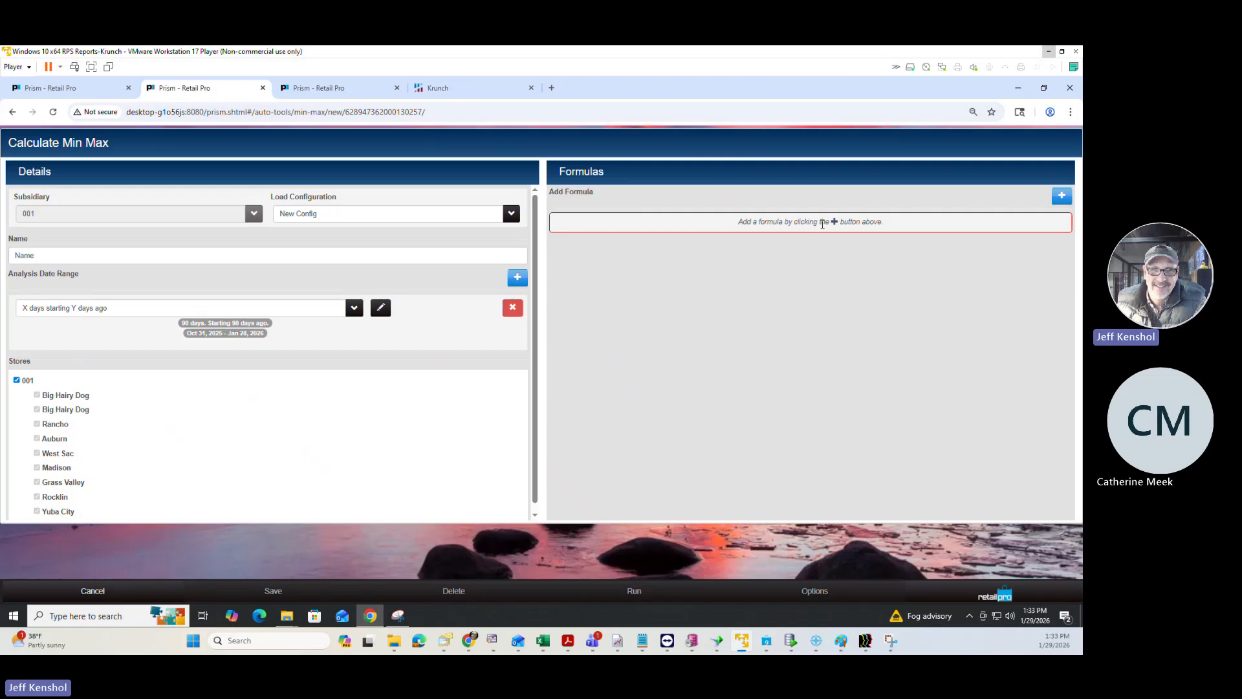
# Step: Start a new formula called "name" with Days of Supply as its minimum quantity formula type
pyautogui.click(1062, 198)
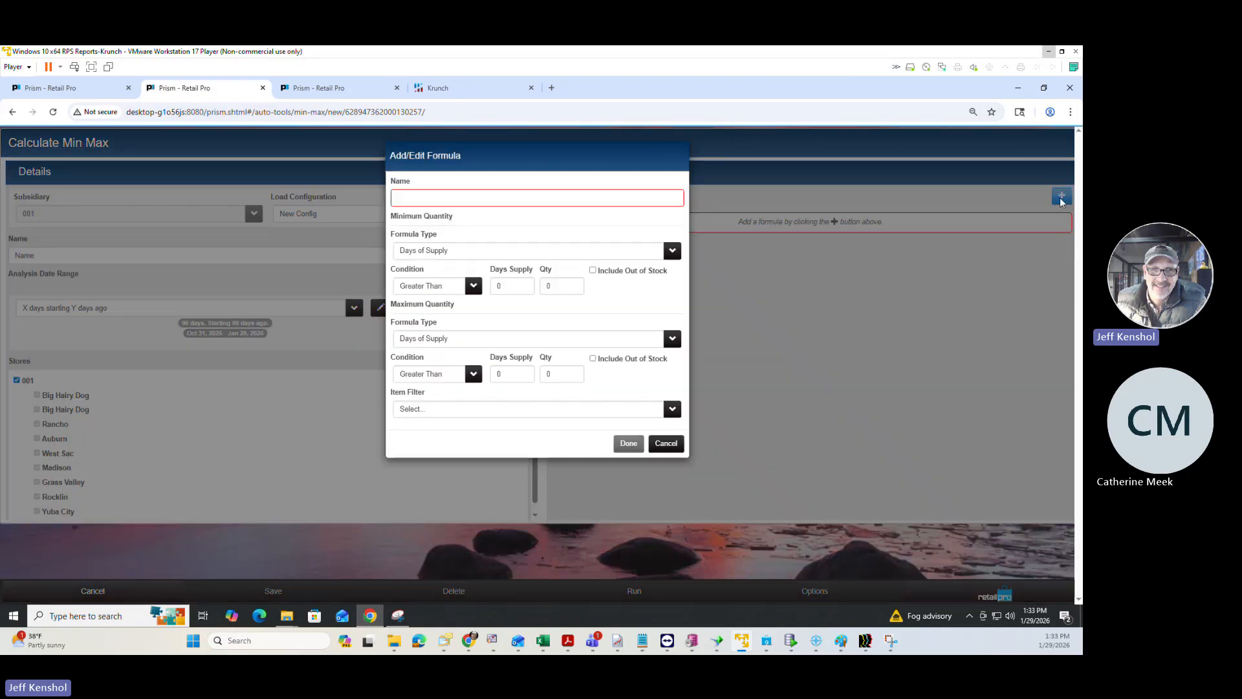
pyautogui.click(431, 195)
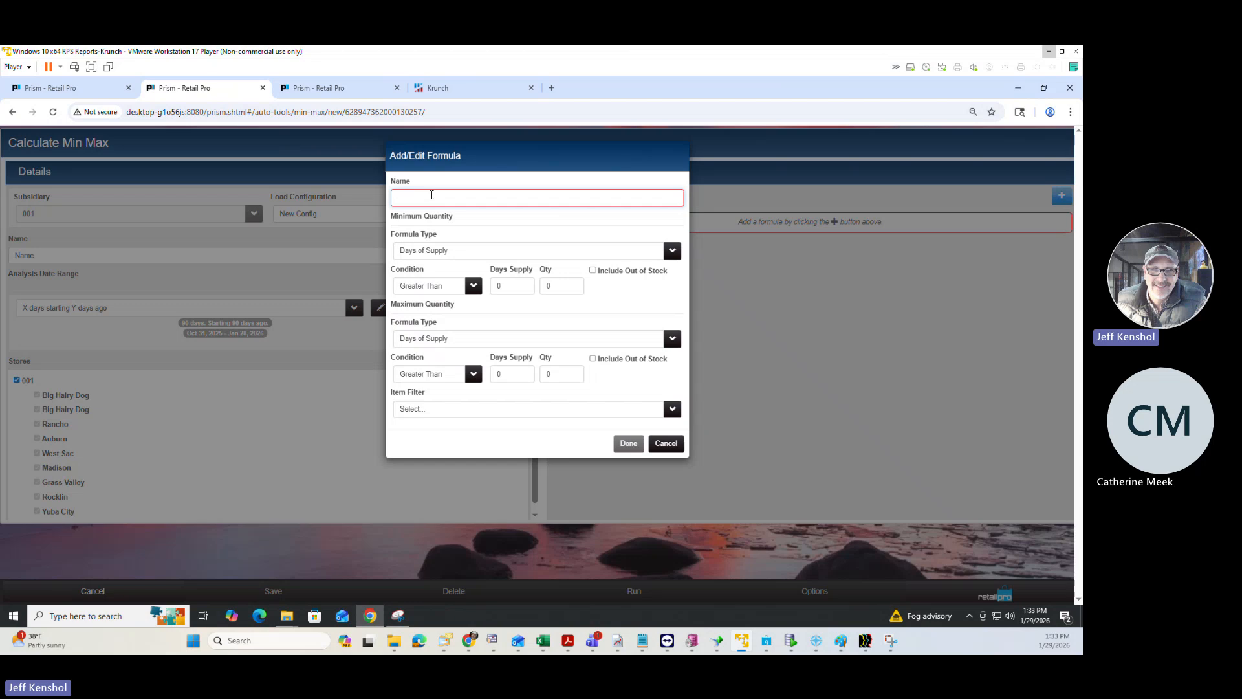
pyautogui.write('name')
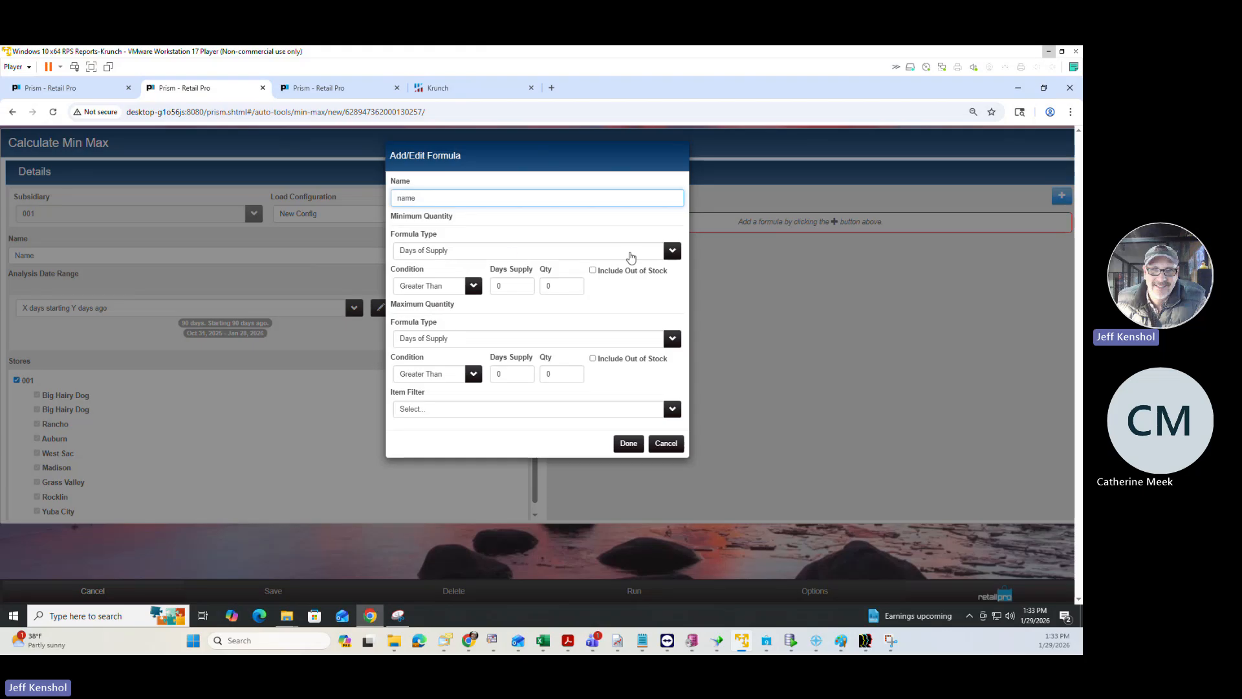
pyautogui.click(660, 256)
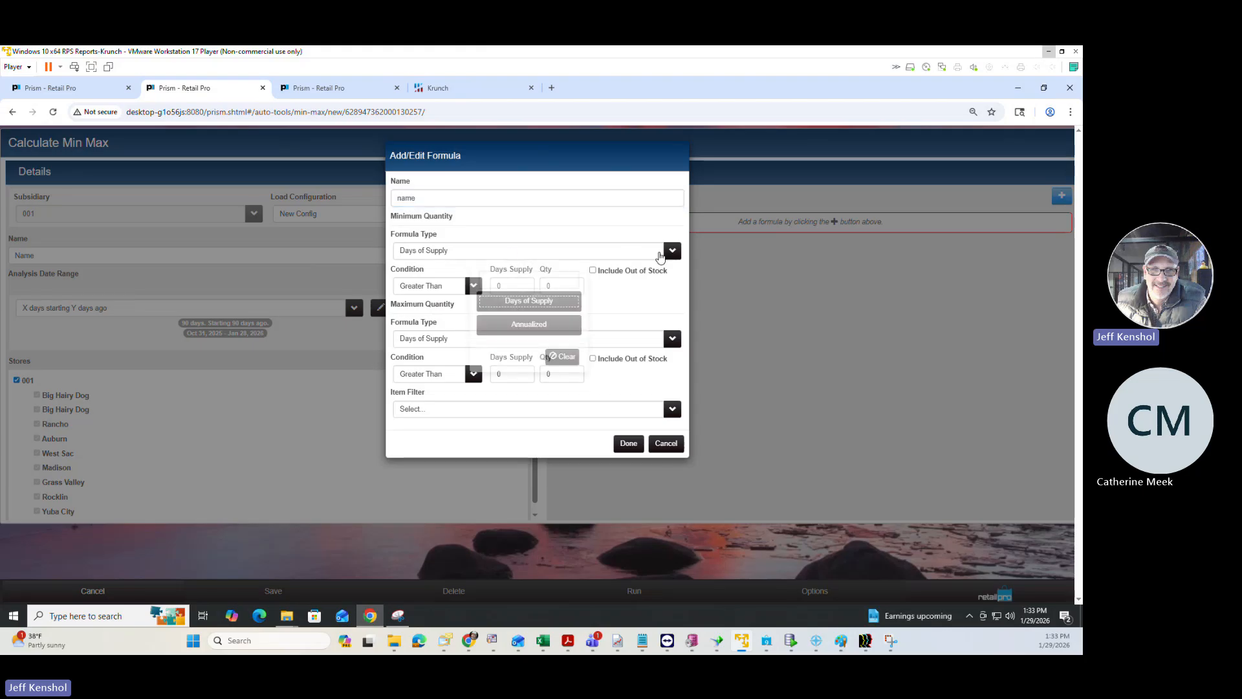
pyautogui.click(572, 303)
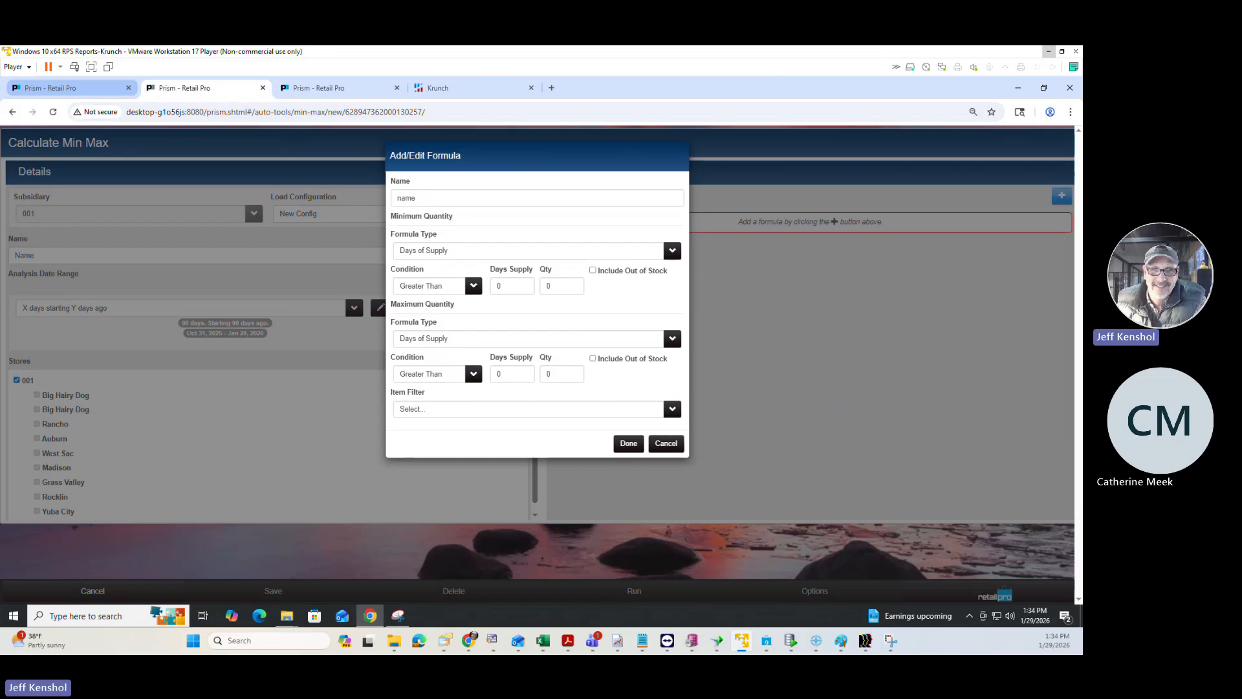
# Step: Set the formula's minimum quantity to a Less Than condition with a Days Supply of 42 and Qty of 0
pyautogui.moveTo(65, 88)
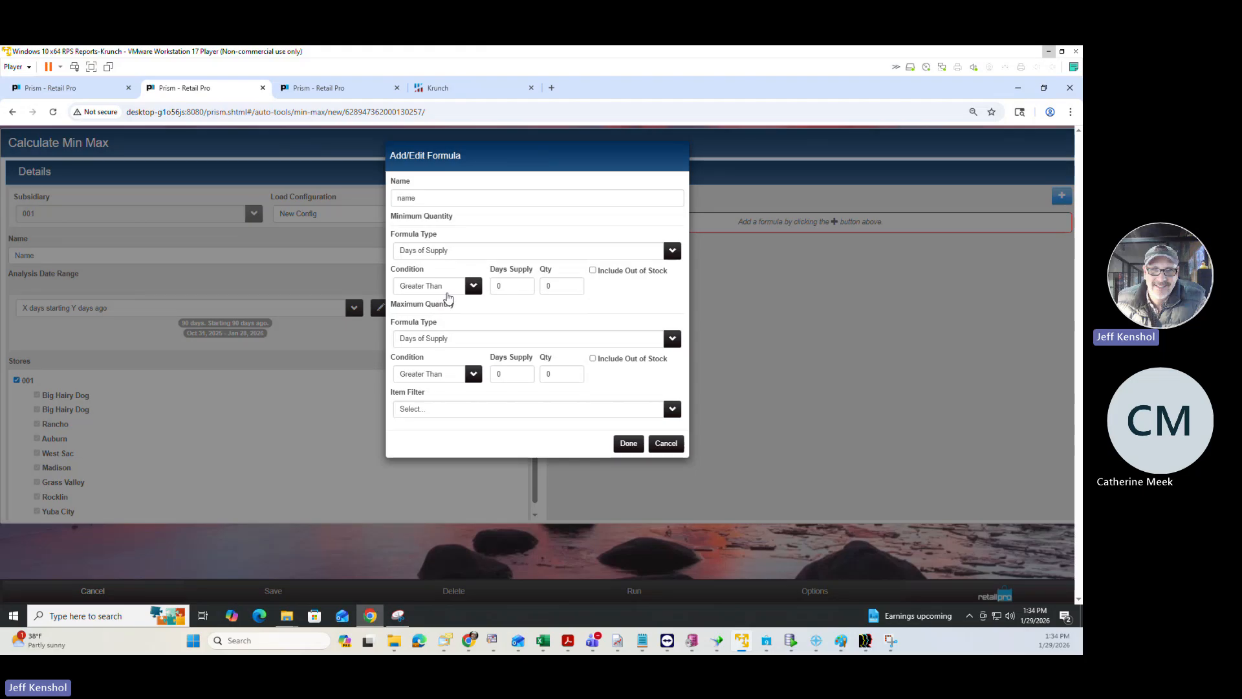
pyautogui.click(506, 288)
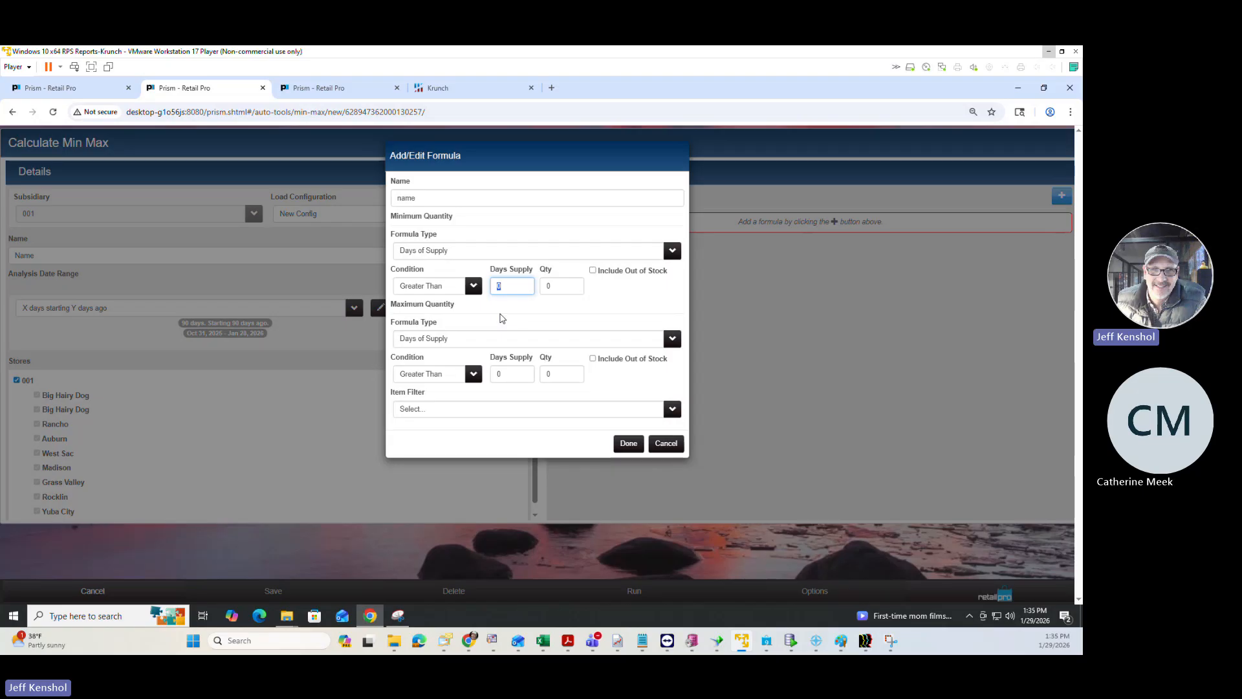
pyautogui.write('42')
pyautogui.press('Tab')
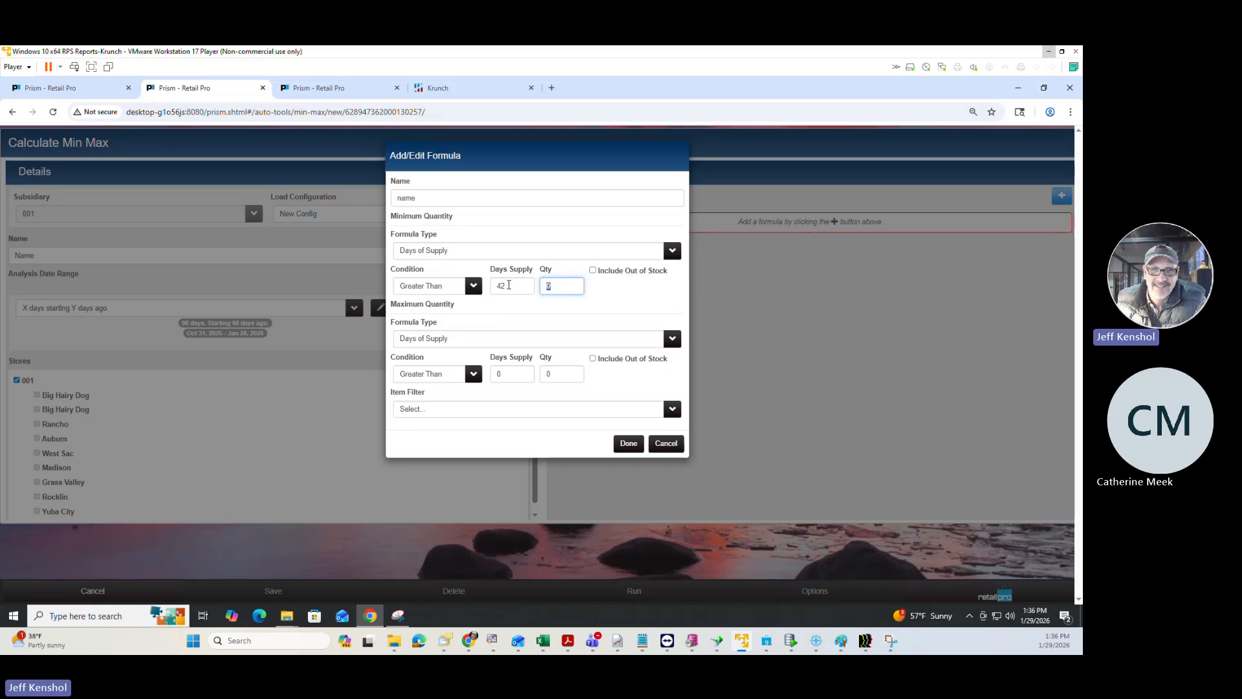
pyautogui.write('1')
pyautogui.moveTo(559, 292); pyautogui.dragTo(544, 288)
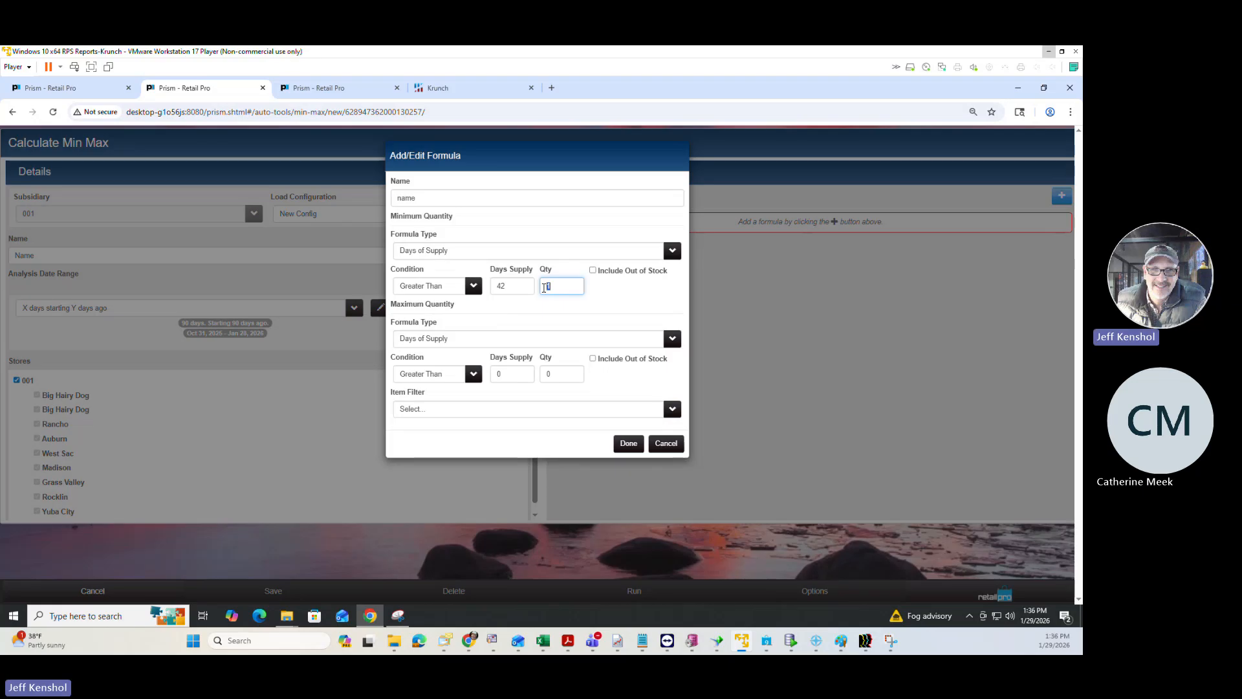
pyautogui.write('0')
pyautogui.click(473, 286)
pyautogui.click(433, 360)
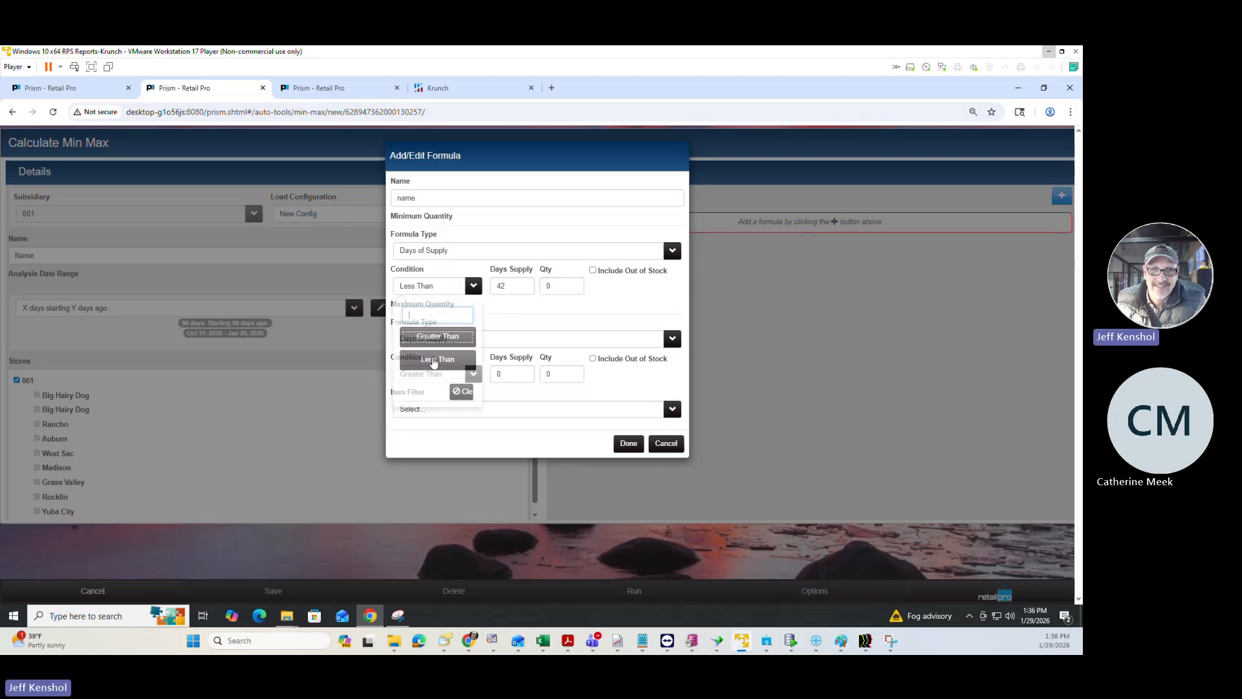
pyautogui.doubleClick(511, 286)
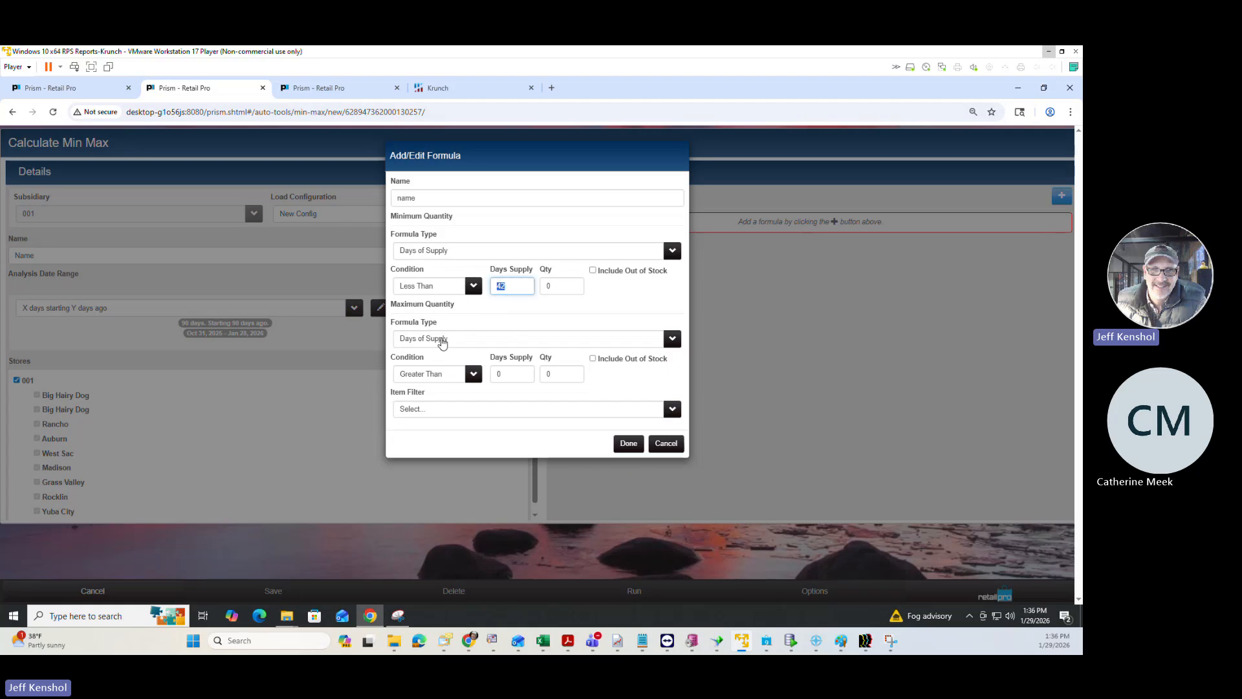
# Step: Set the formula's minimum quantity to Greater Than with Qty 1, and its maximum quantity to a Days Supply of 70 with Qty 1
pyautogui.click(557, 287)
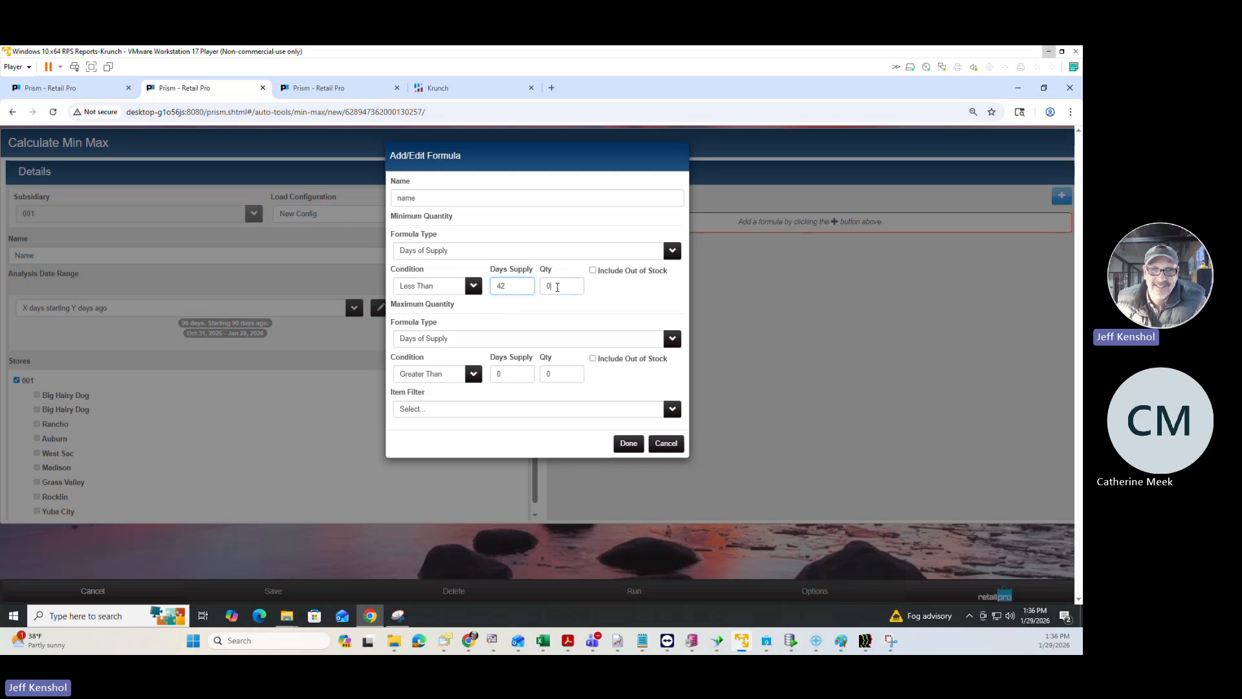
pyautogui.doubleClick(494, 286)
pyautogui.click(474, 293)
pyautogui.click(475, 328)
pyautogui.click(504, 375)
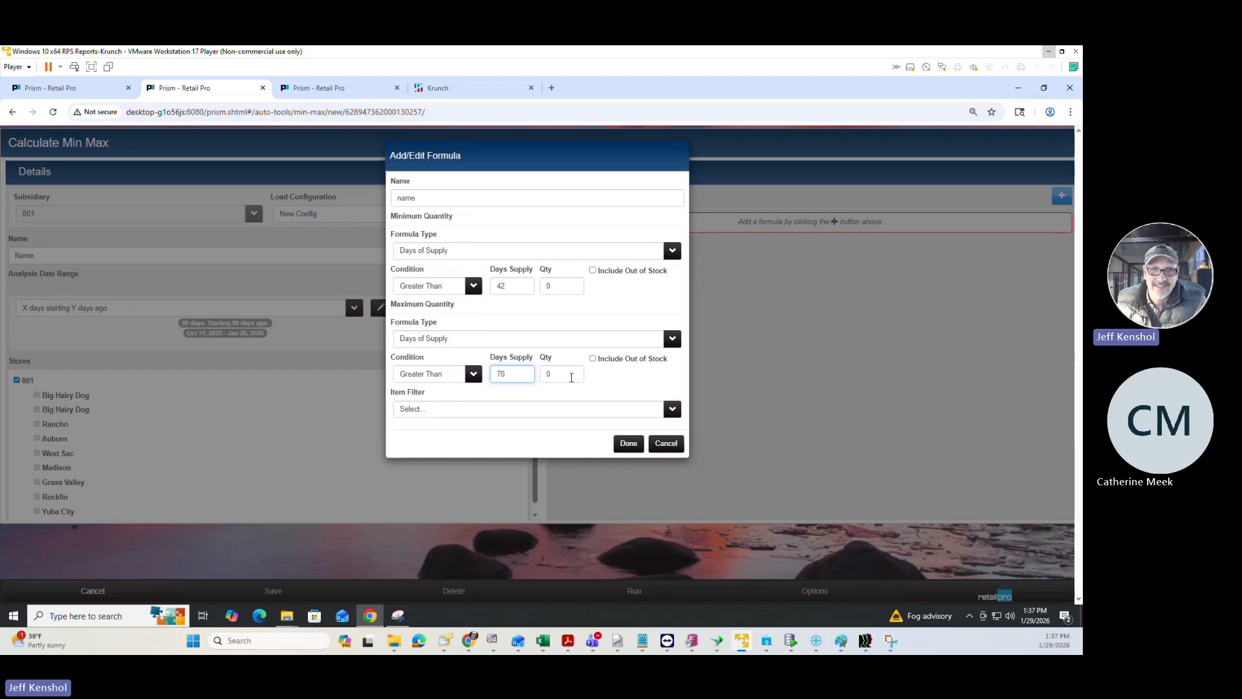
pyautogui.press('Tab')
pyautogui.doubleClick(557, 286)
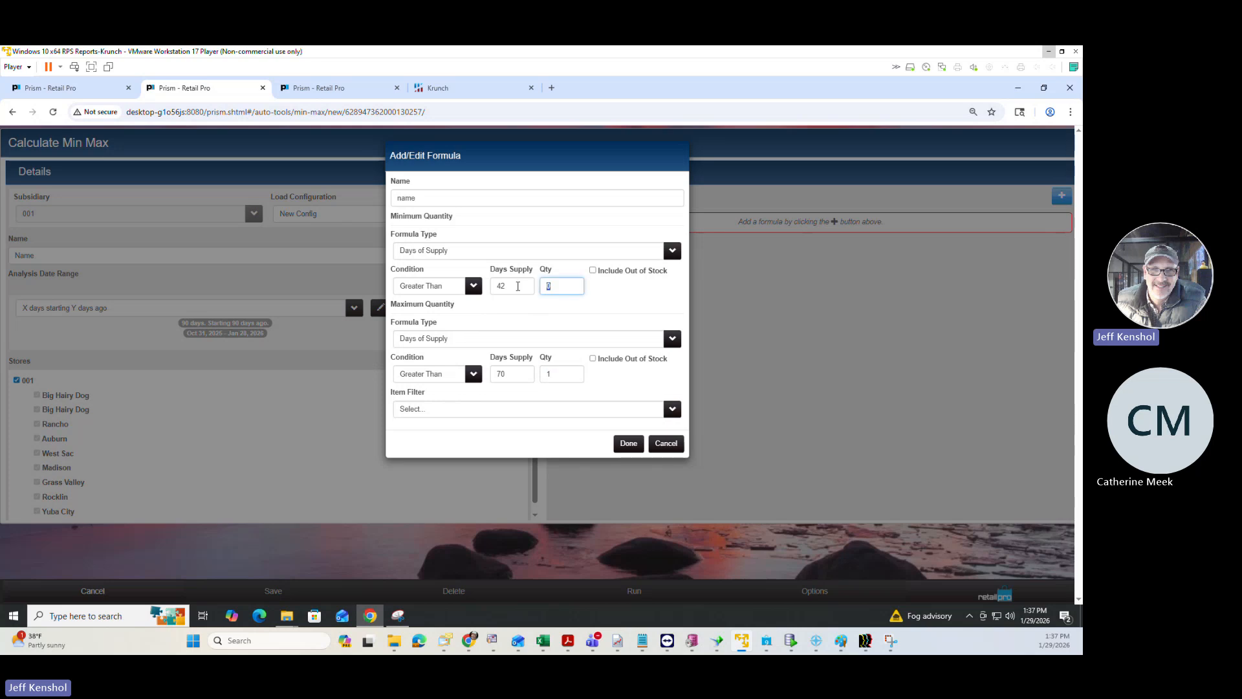
pyautogui.write('1')
# Step: Look through the available item filter fields and add Vendor Code as the formula's item filter
pyautogui.click(672, 411)
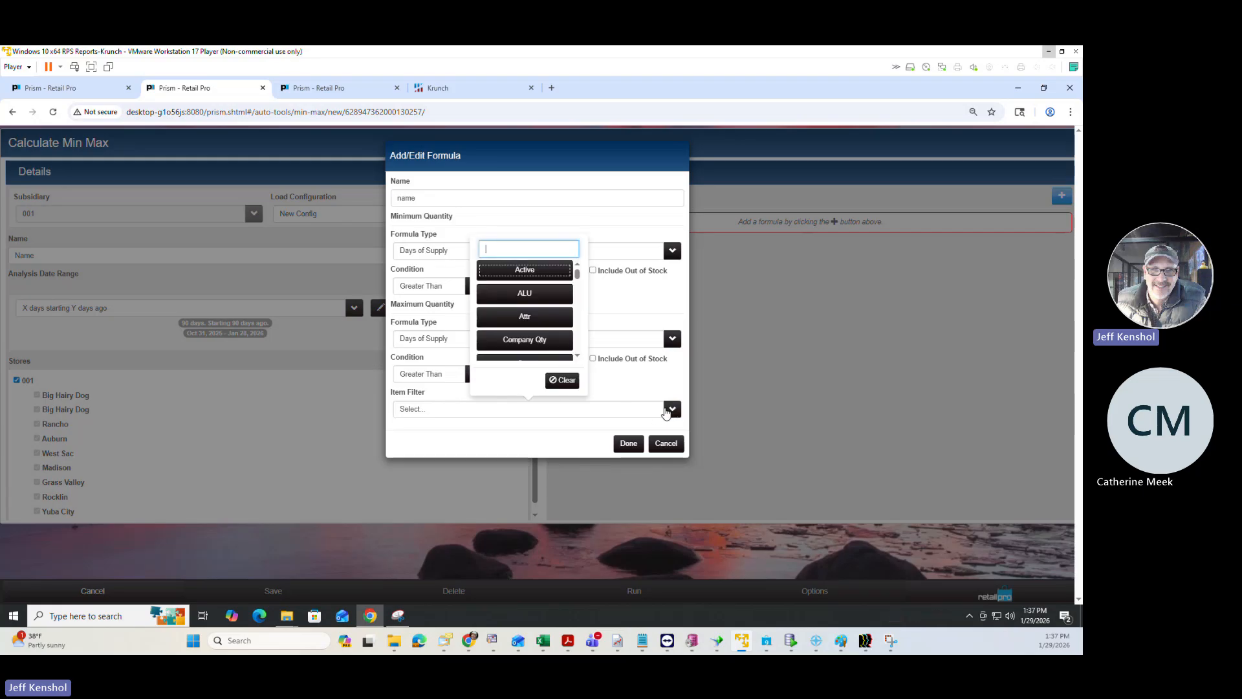
pyautogui.scroll(-1, 524, 301)
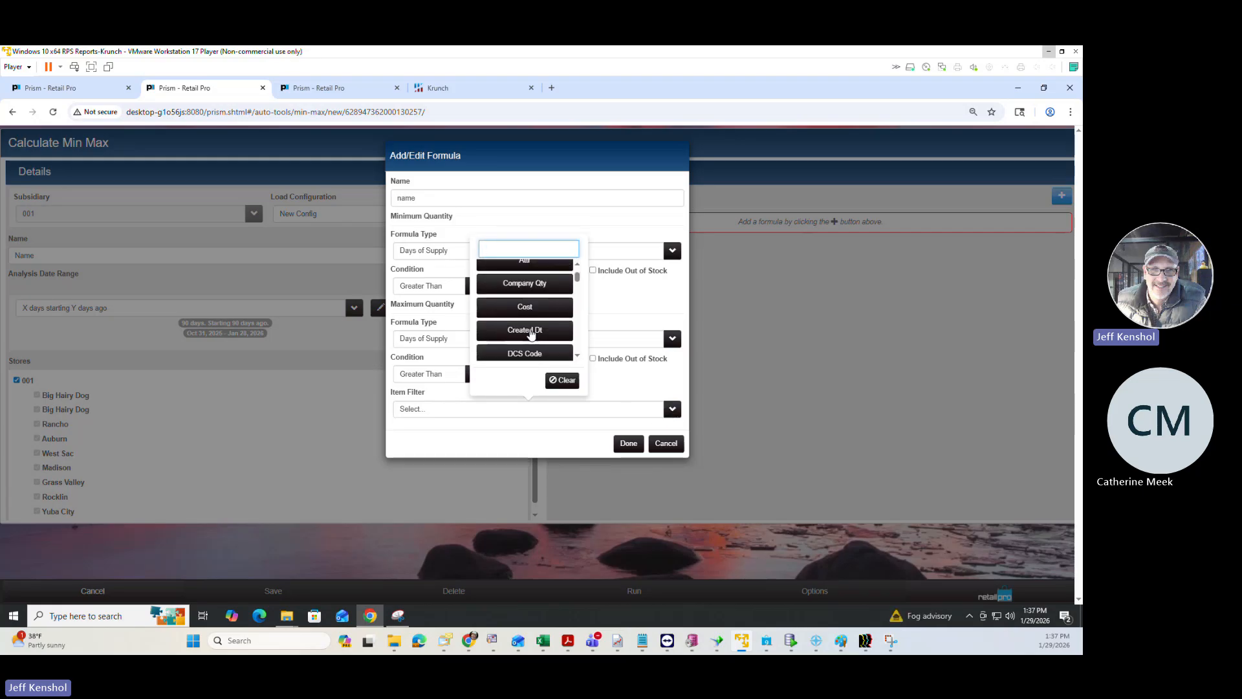
pyautogui.scroll(-1, 527, 336)
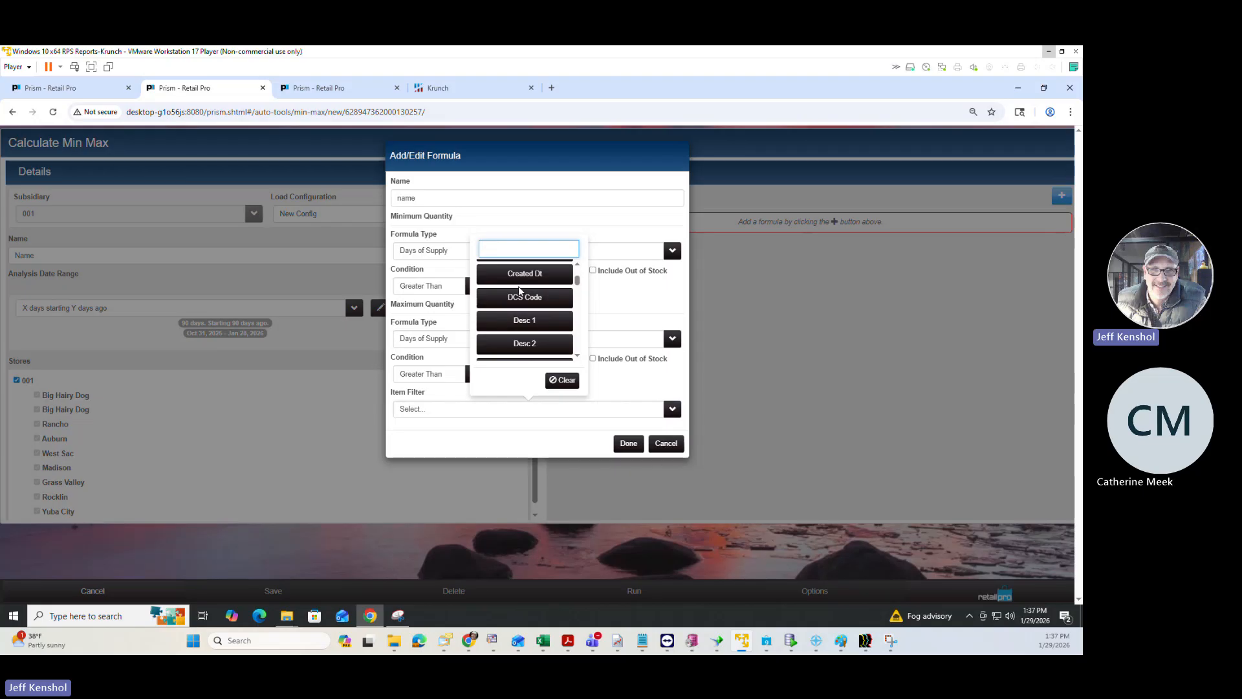
pyautogui.scroll(1, 515, 321)
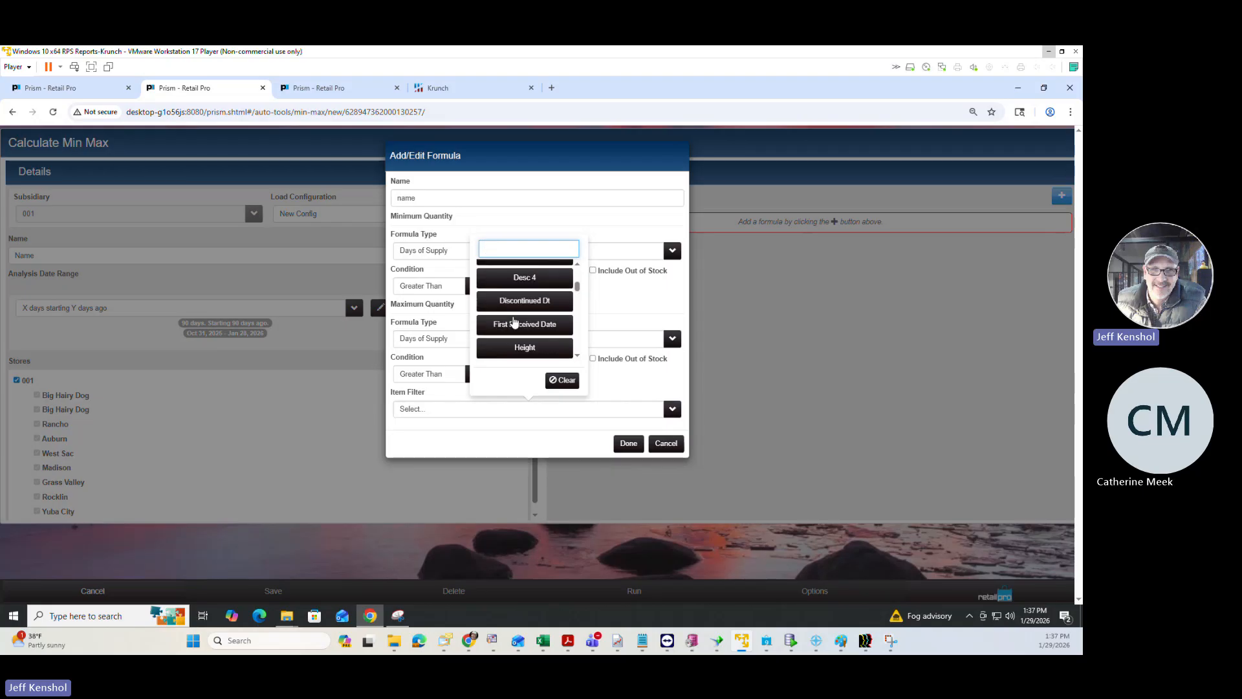
pyautogui.scroll(1, 515, 321)
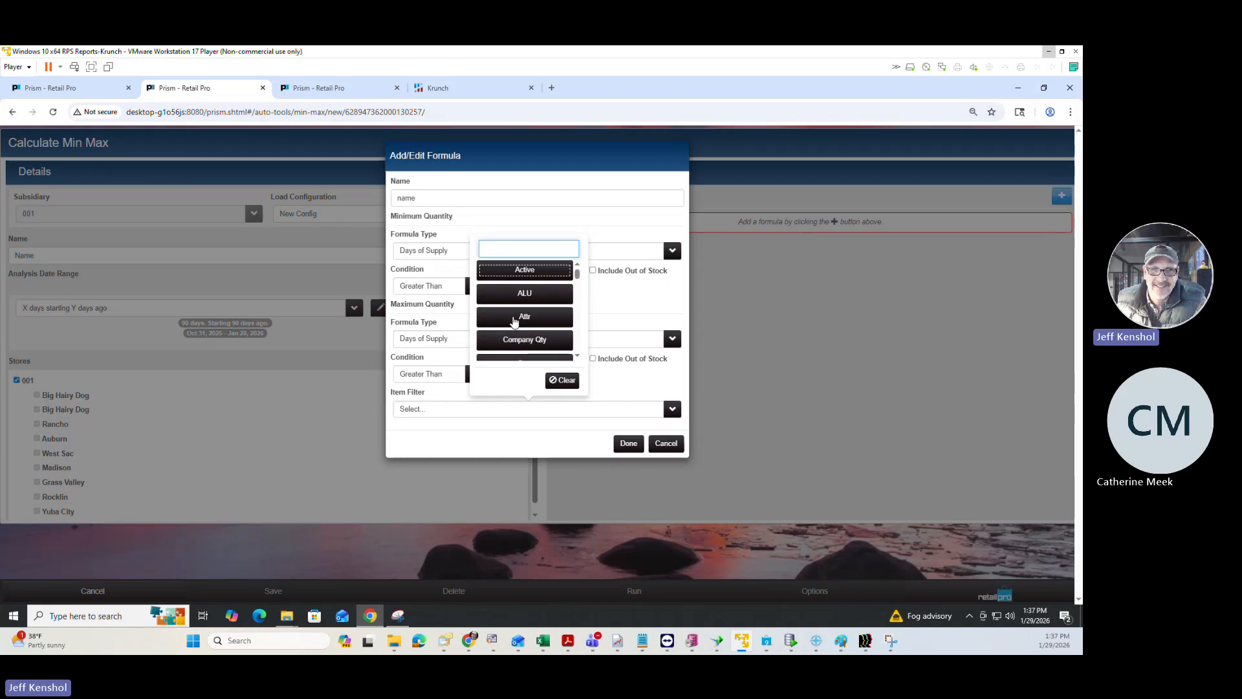
pyautogui.scroll(-1, 514, 321)
pyautogui.scroll(-1, 515, 321)
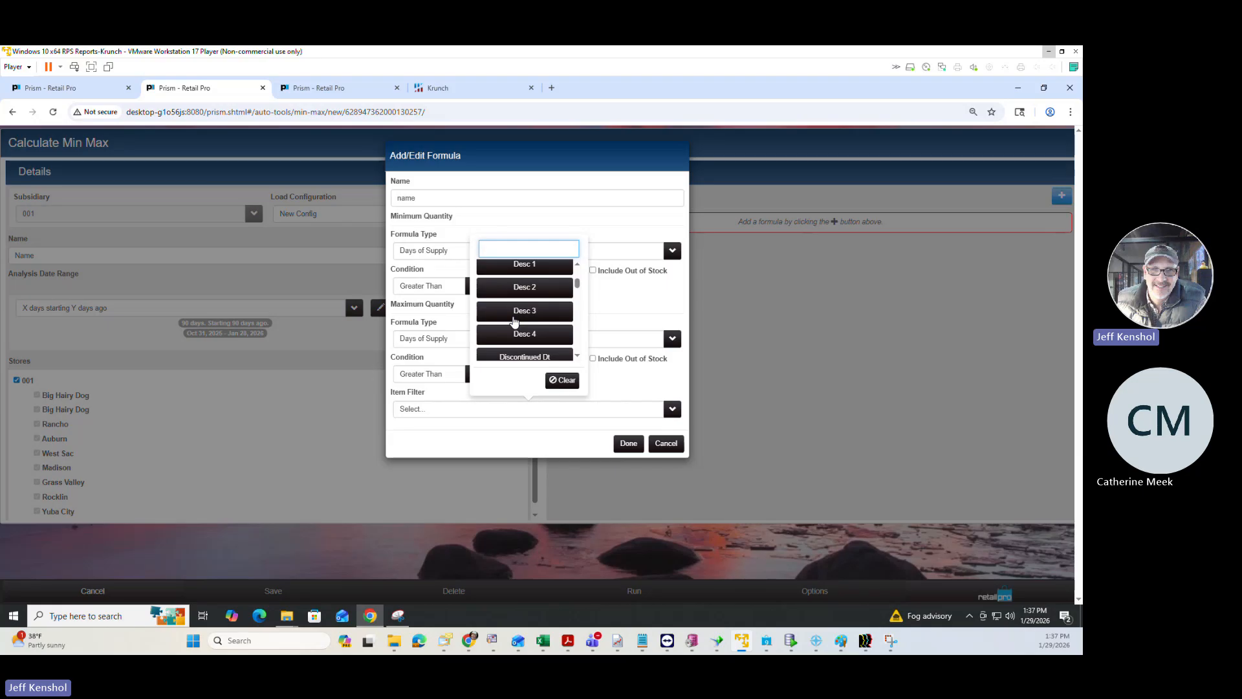
pyautogui.scroll(-1, 514, 321)
pyautogui.scroll(-1, 515, 321)
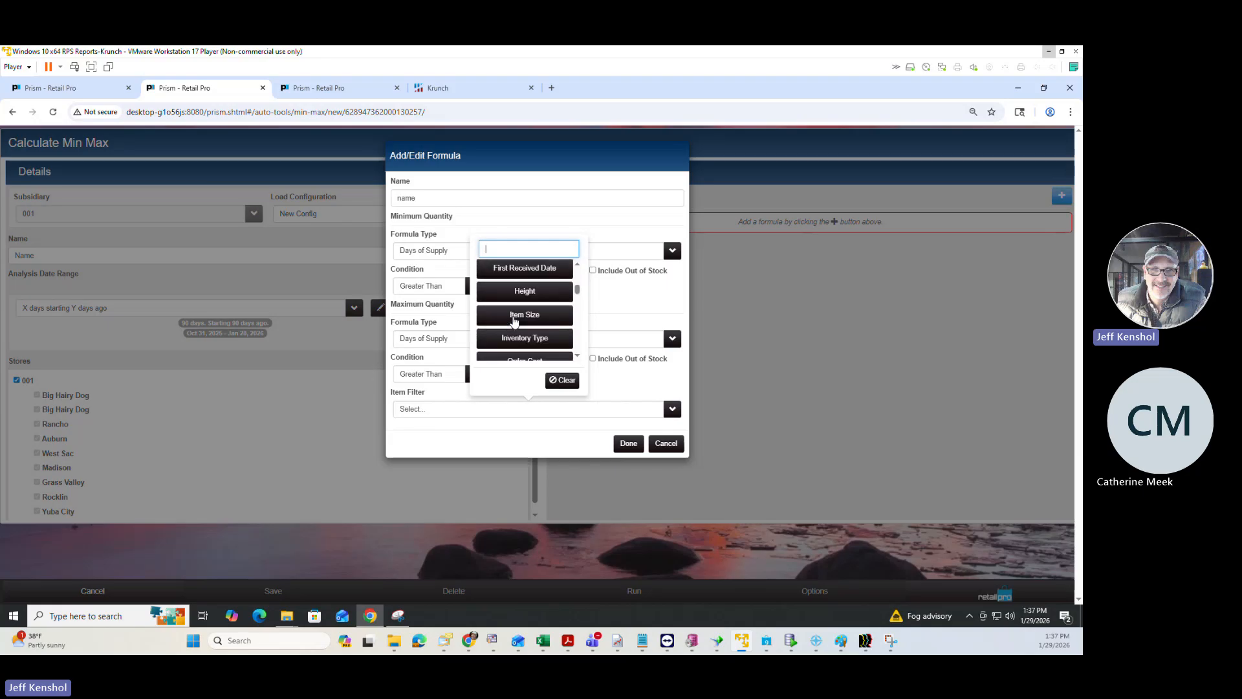
pyautogui.scroll(-1, 519, 317)
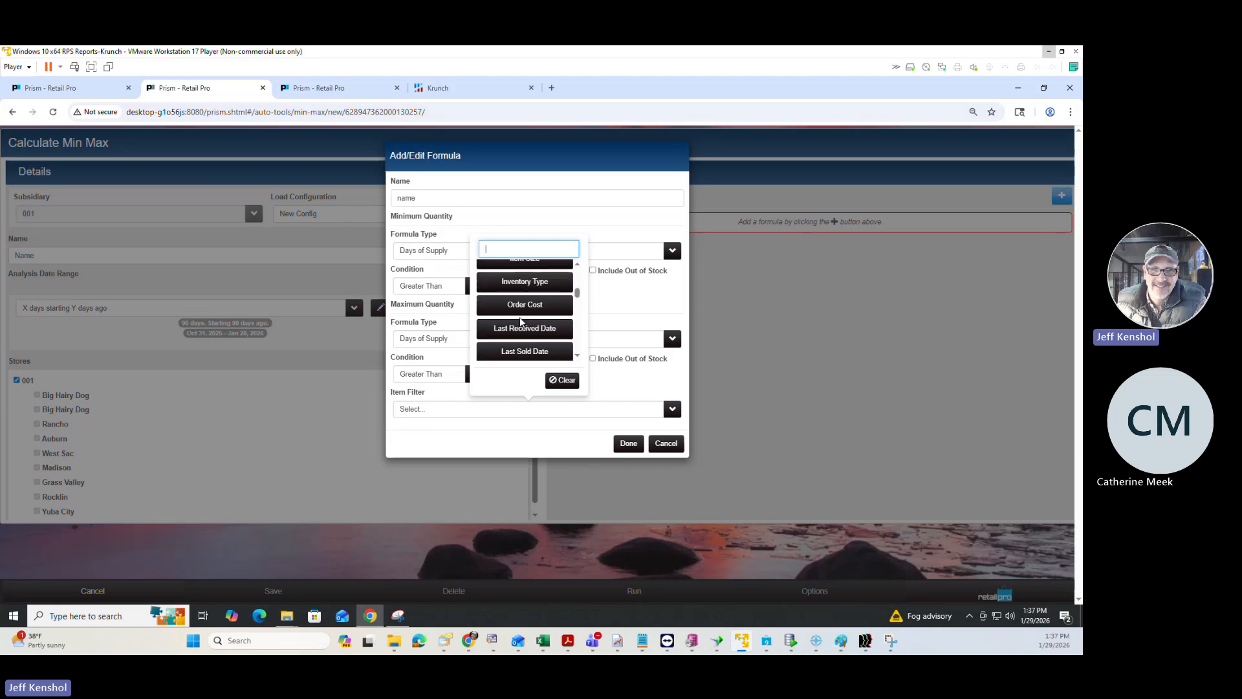
pyautogui.scroll(-1, 519, 317)
pyautogui.scroll(-3, 518, 317)
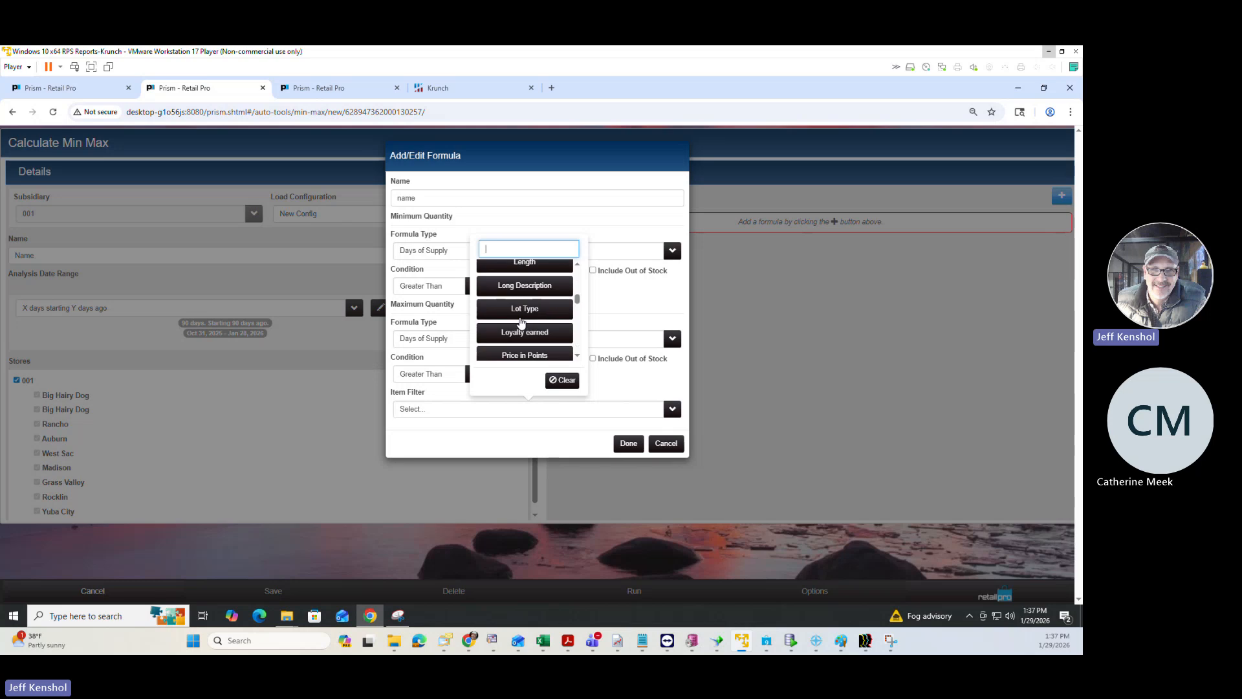
pyautogui.scroll(-6, 526, 327)
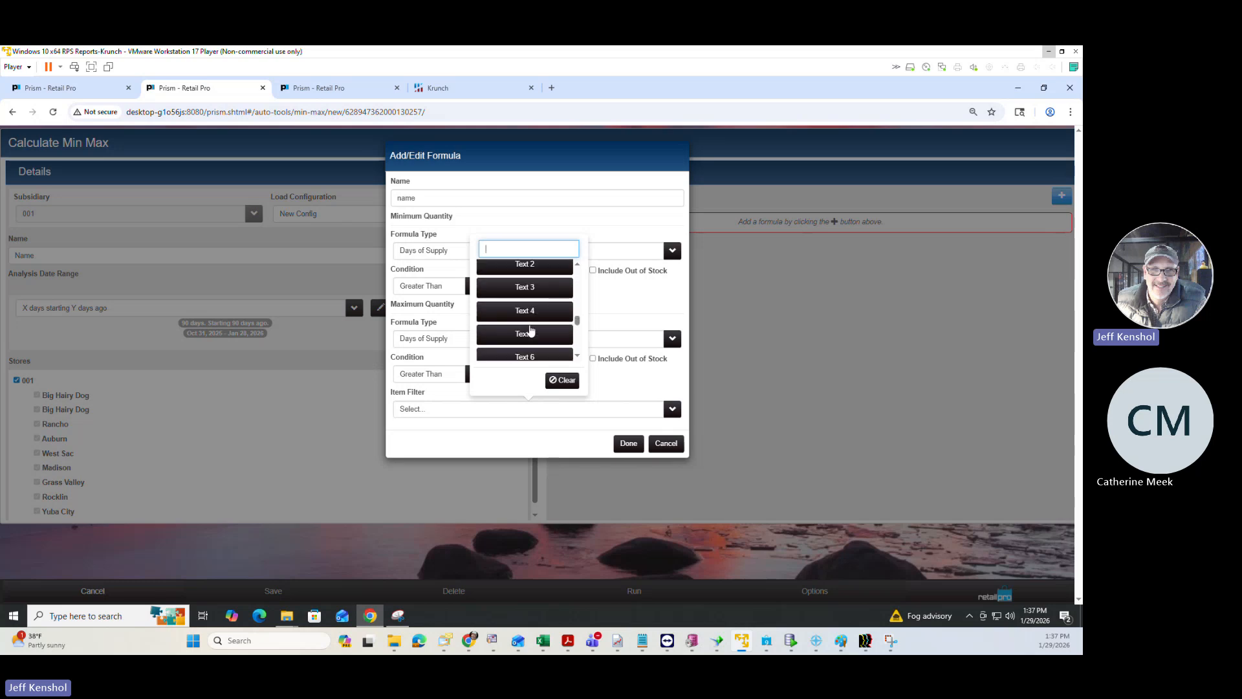
pyautogui.scroll(-4, 530, 331)
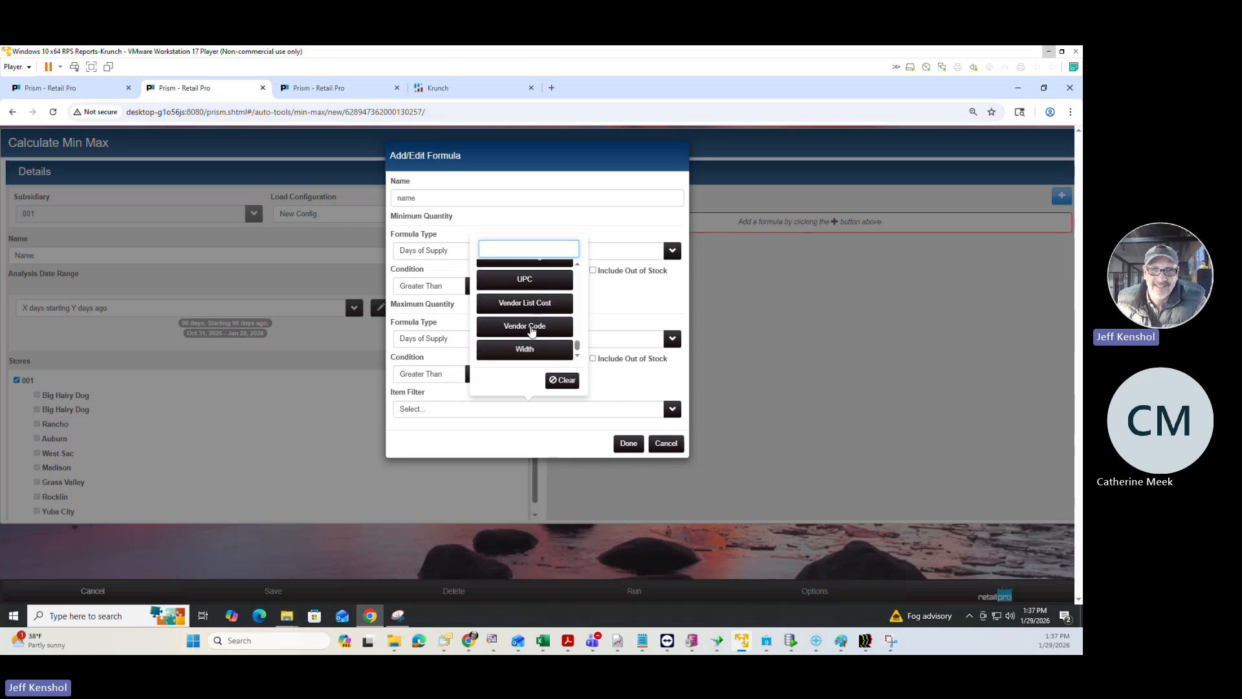
pyautogui.click(544, 332)
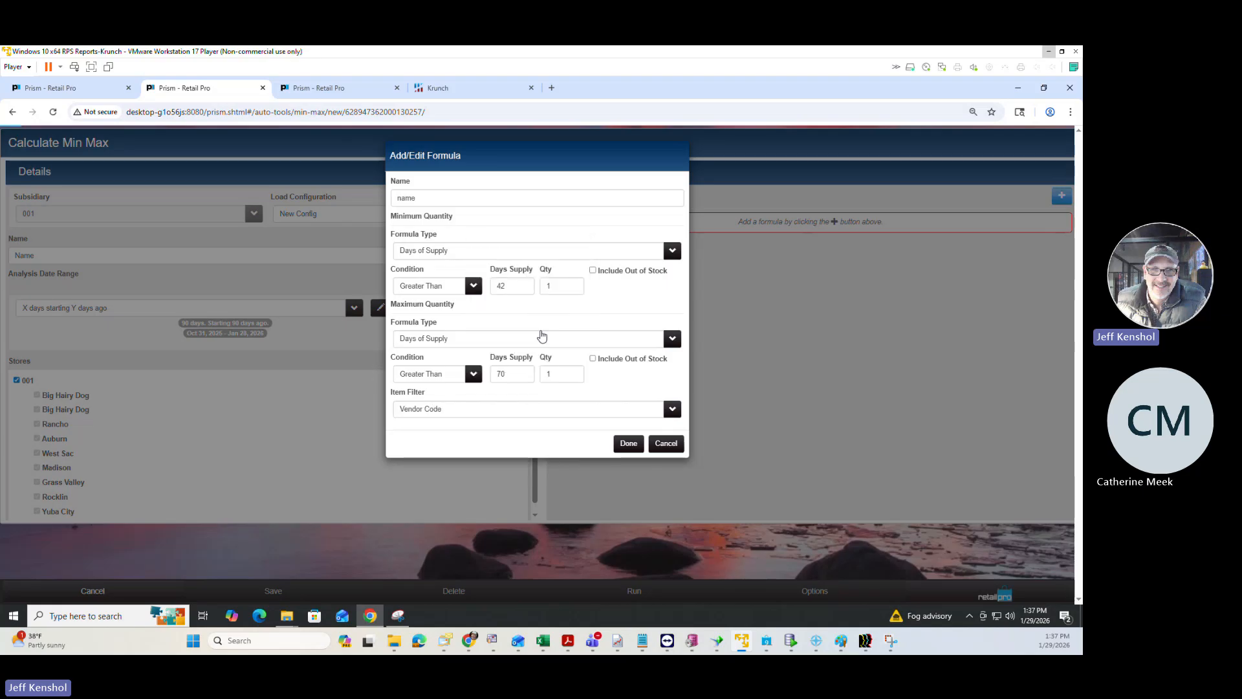
# Step: Set the Vendor Code item filter's value to AGRON, keeping the Contains operator
pyautogui.click(521, 459)
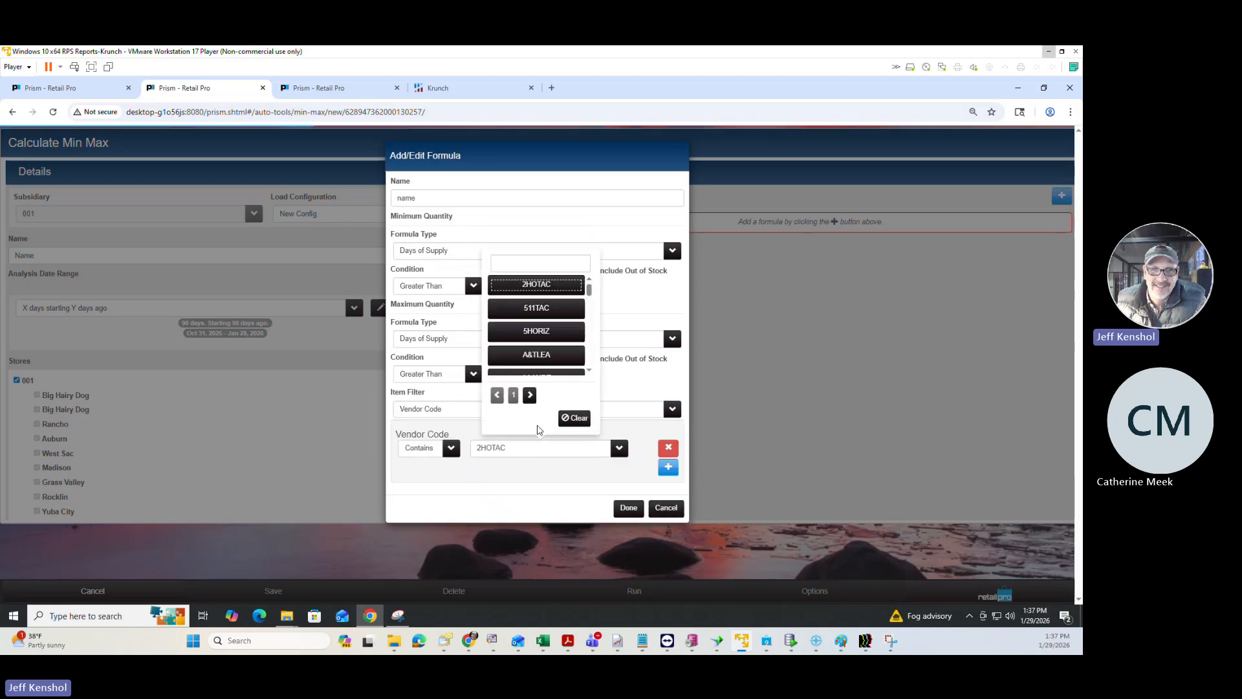
pyautogui.scroll(-2, 550, 340)
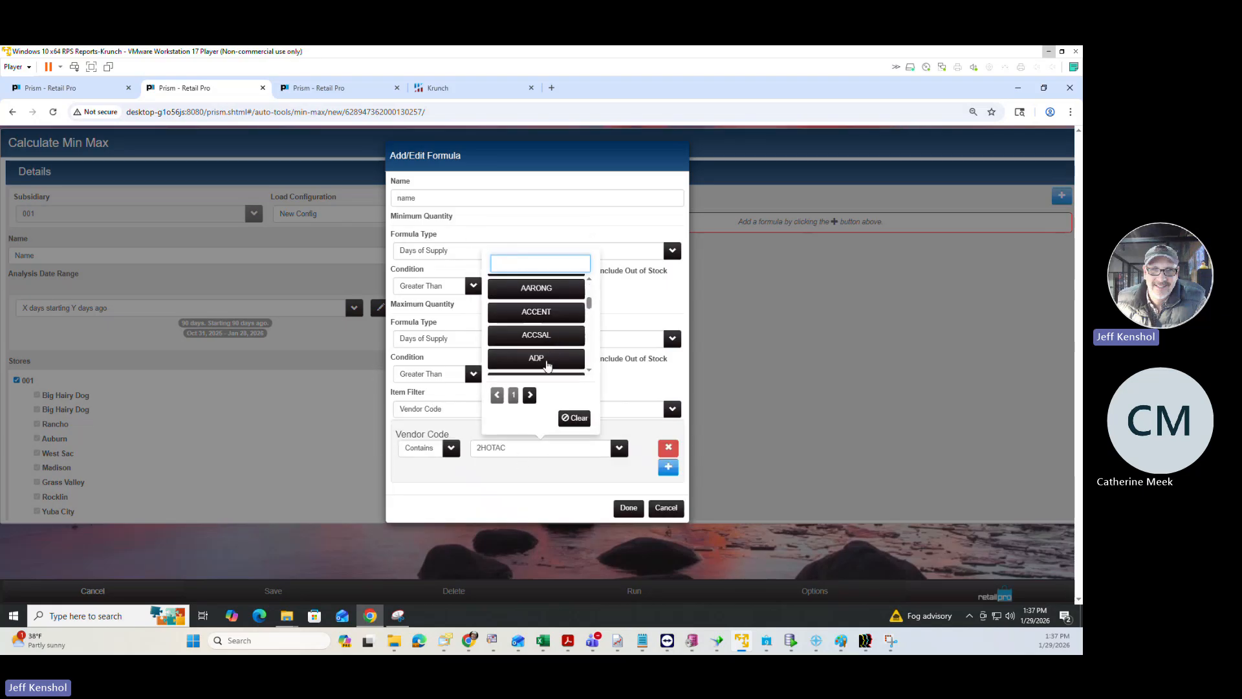
pyautogui.scroll(-3, 548, 346)
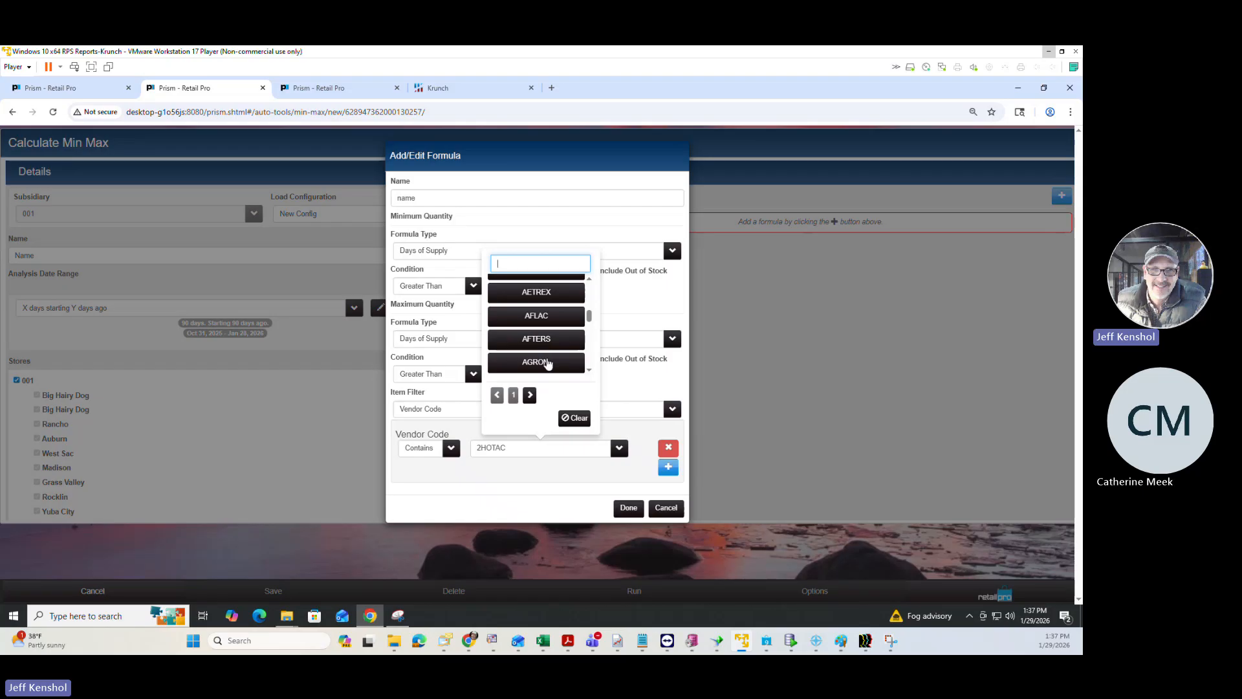
pyautogui.scroll(-4, 547, 363)
pyautogui.scroll(2, 545, 355)
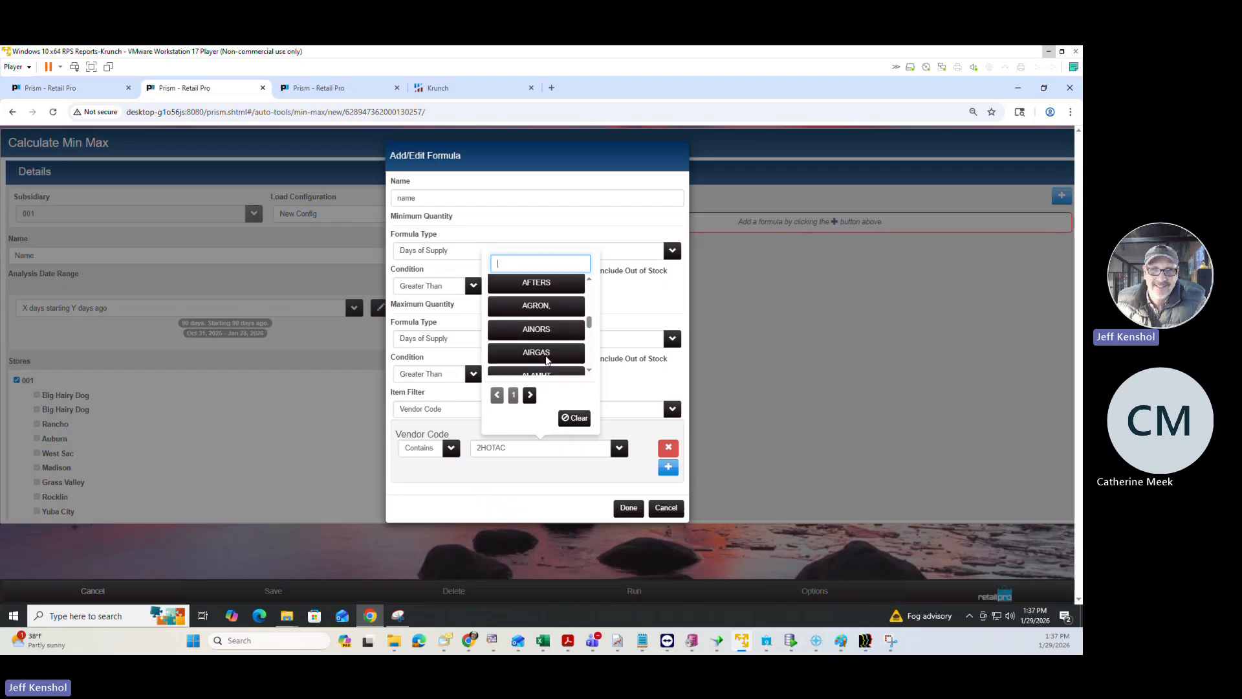
pyautogui.click(536, 306)
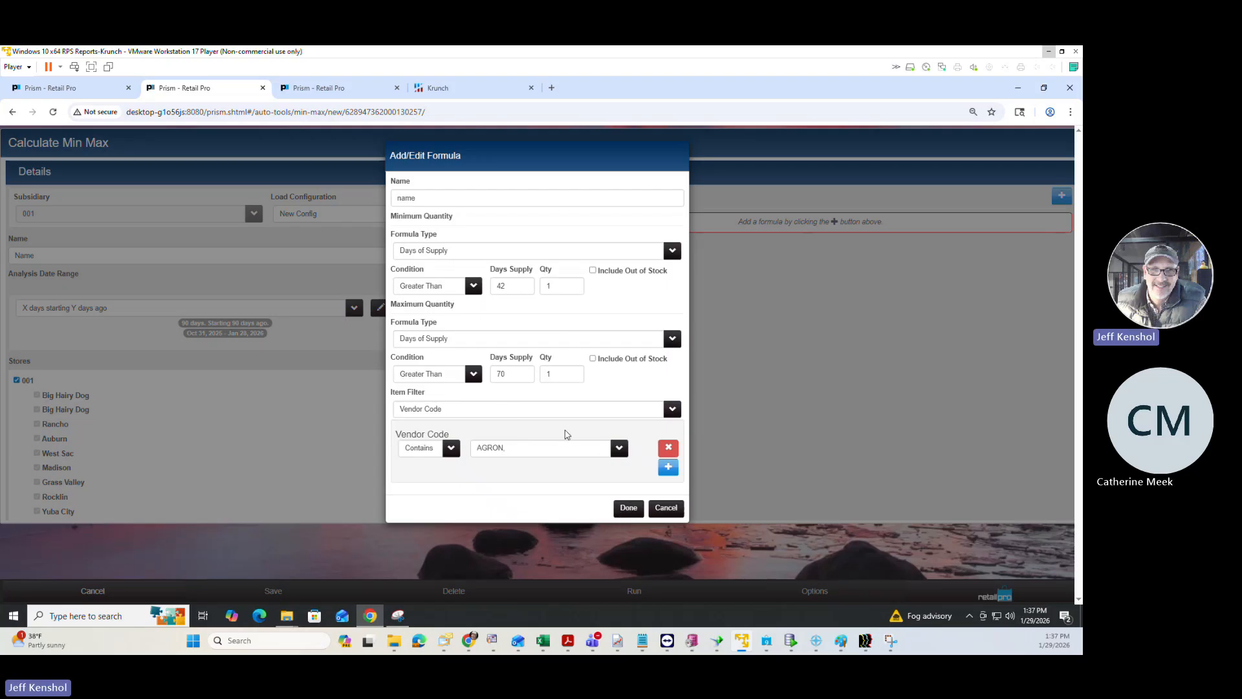
# Step: Add Company Qty and ALU item filters to the formula alongside Vendor Code, and finish the formula
pyautogui.click(509, 411)
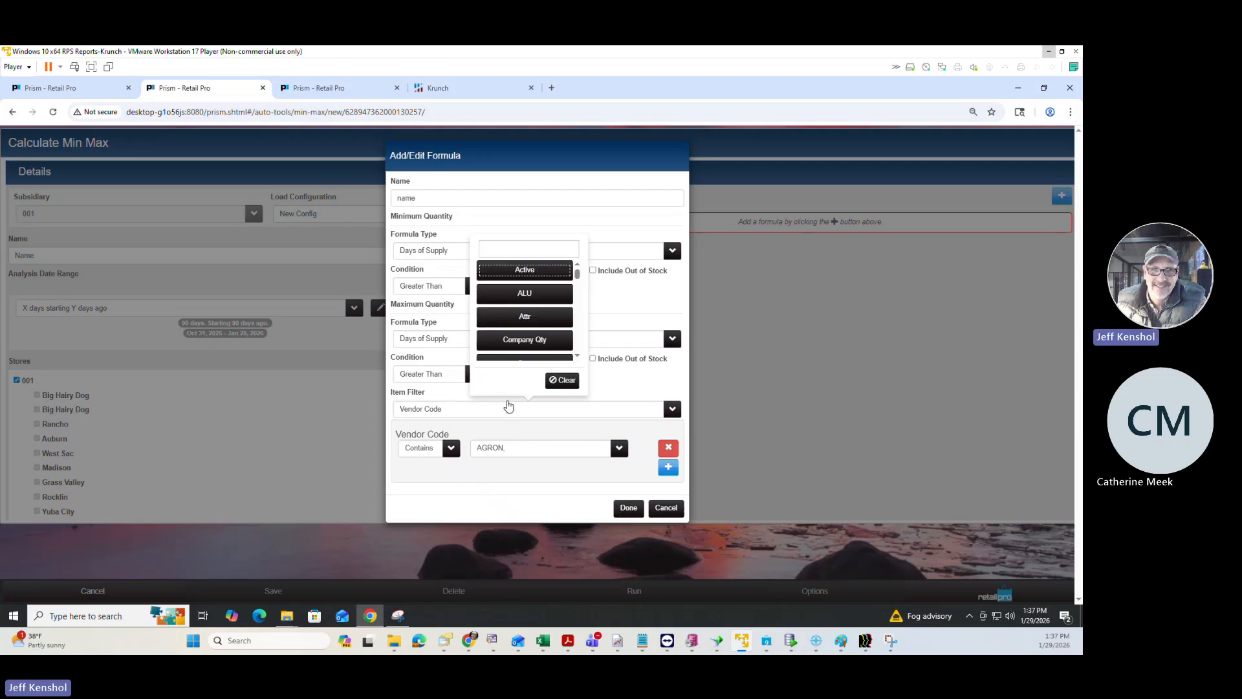
pyautogui.click(523, 341)
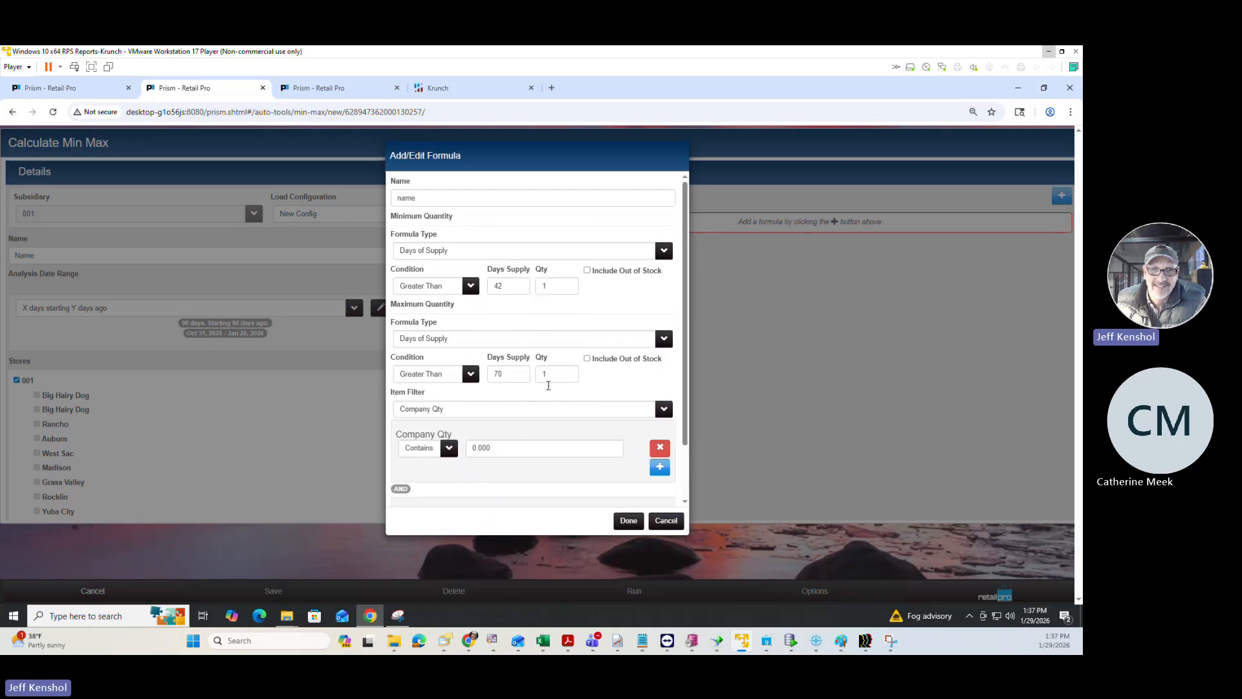
pyautogui.click(523, 412)
pyautogui.click(532, 317)
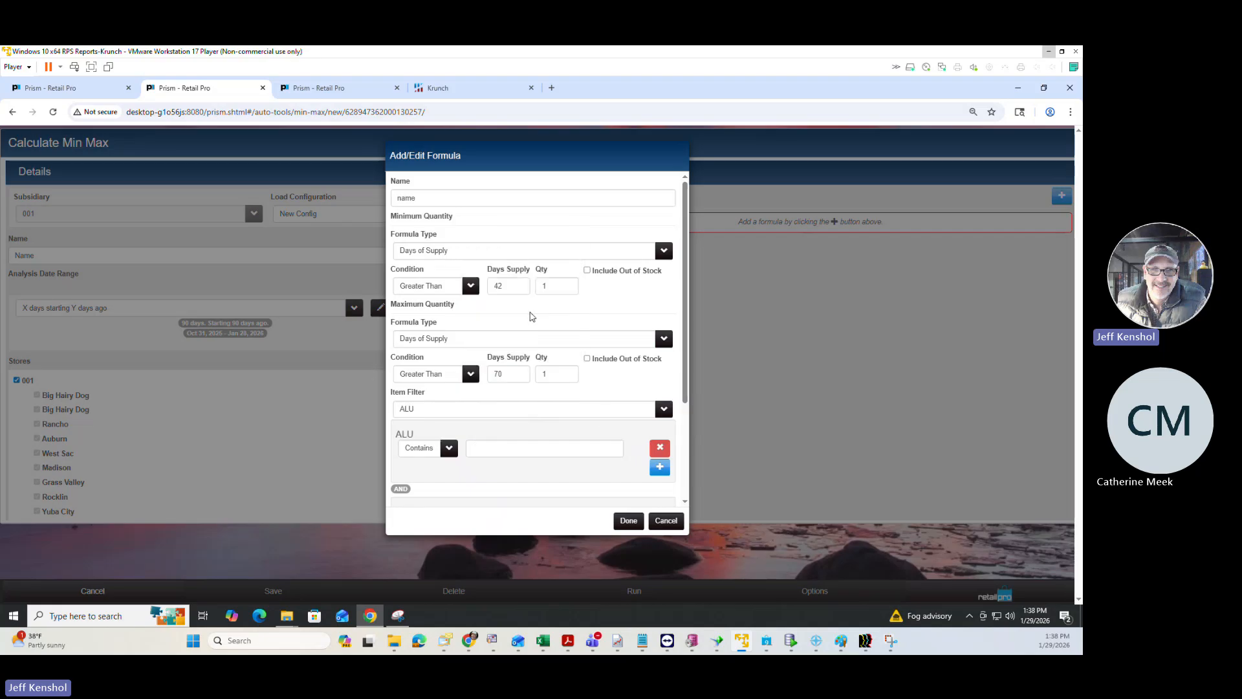
pyautogui.moveTo(685, 388); pyautogui.dragTo(682, 479)
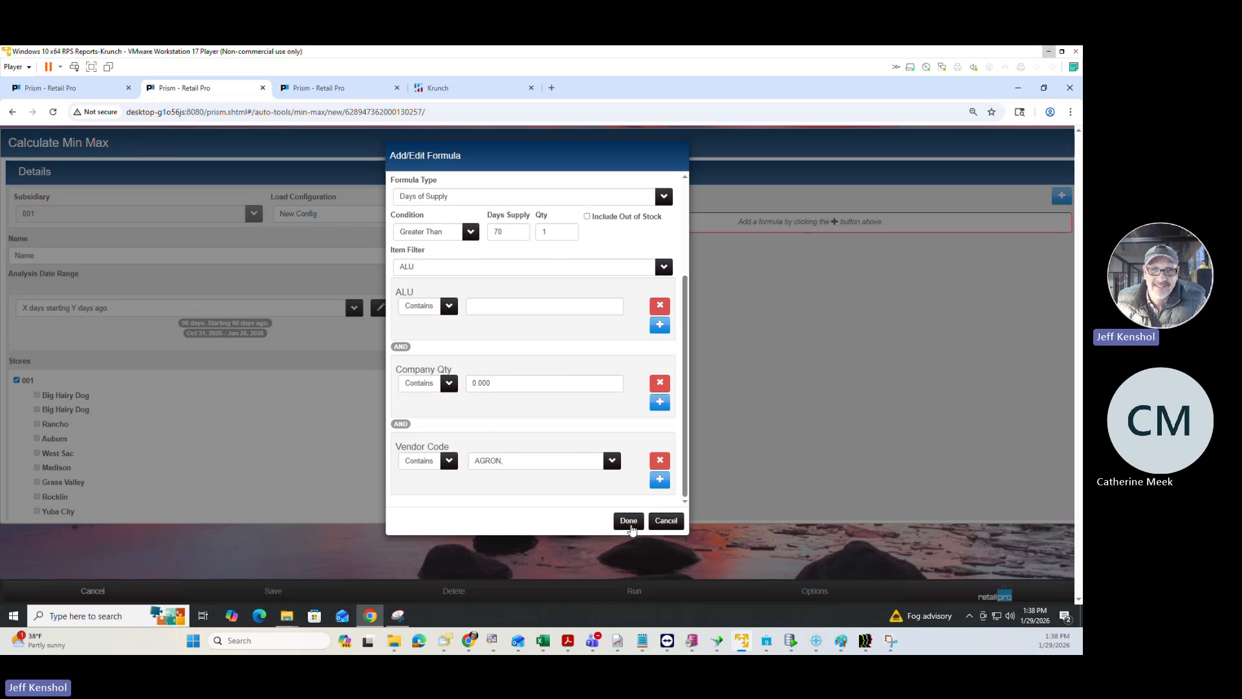
pyautogui.click(628, 521)
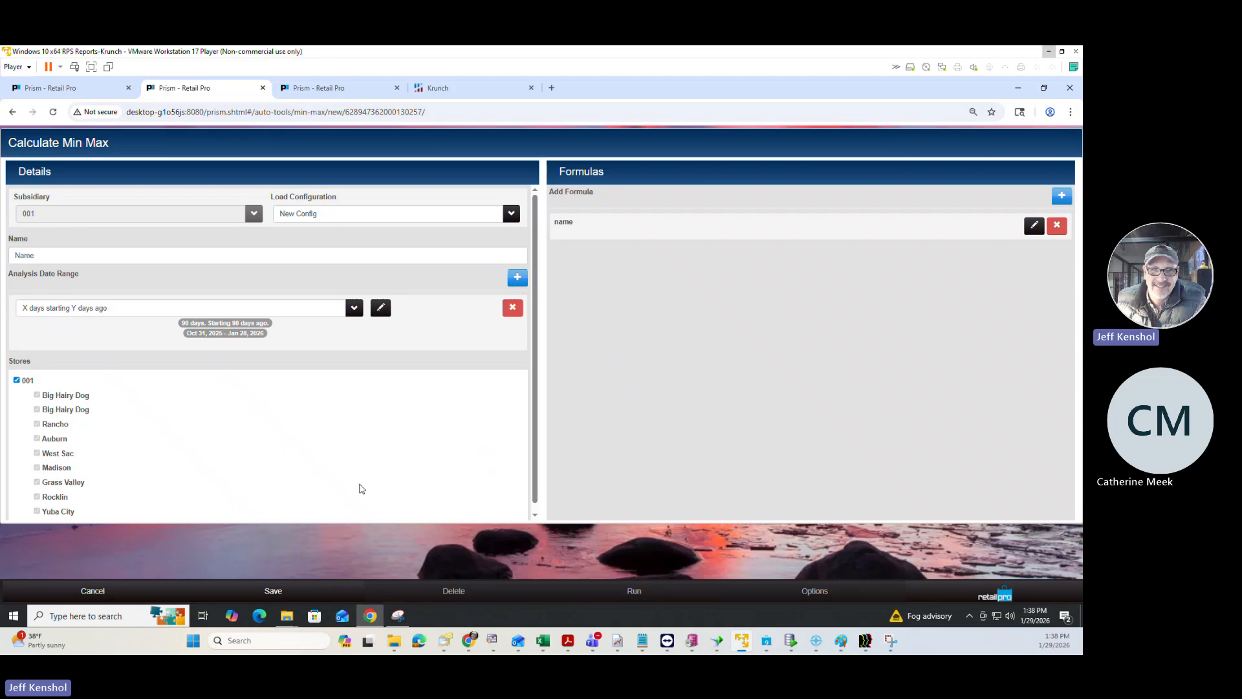
# Step: Discard the new Min/Max configuration and load the existing Wrangler configuration
pyautogui.click(93, 590)
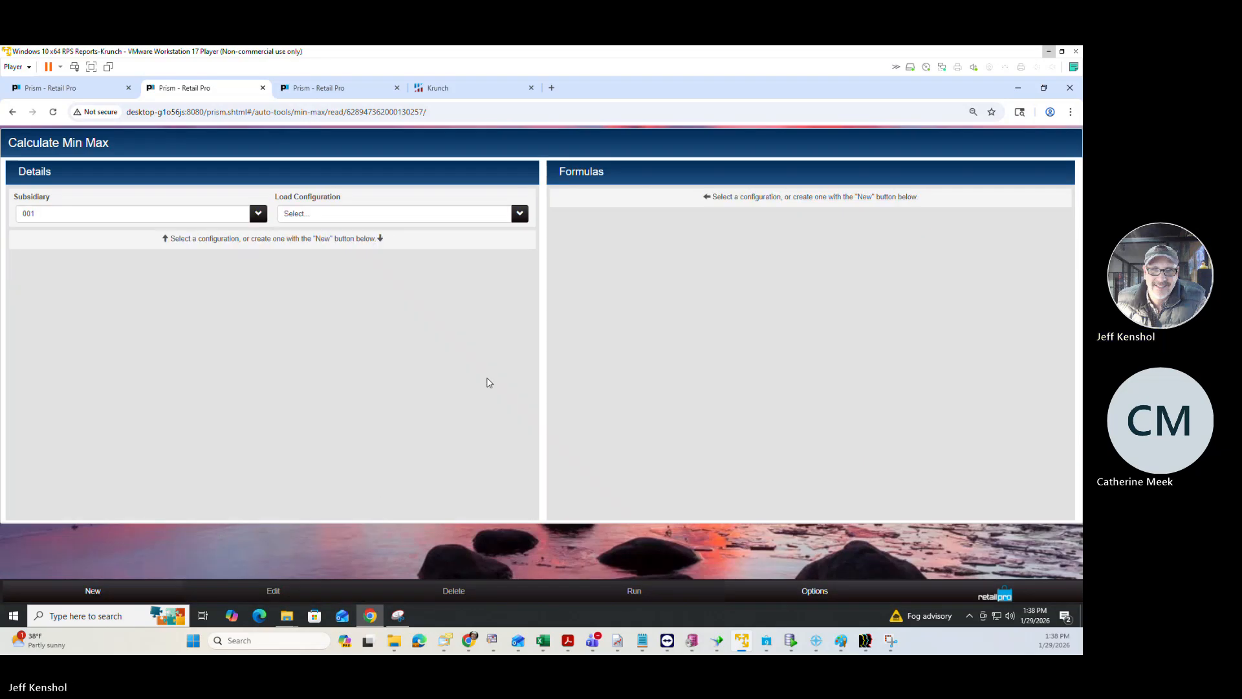
pyautogui.click(346, 218)
pyautogui.click(390, 269)
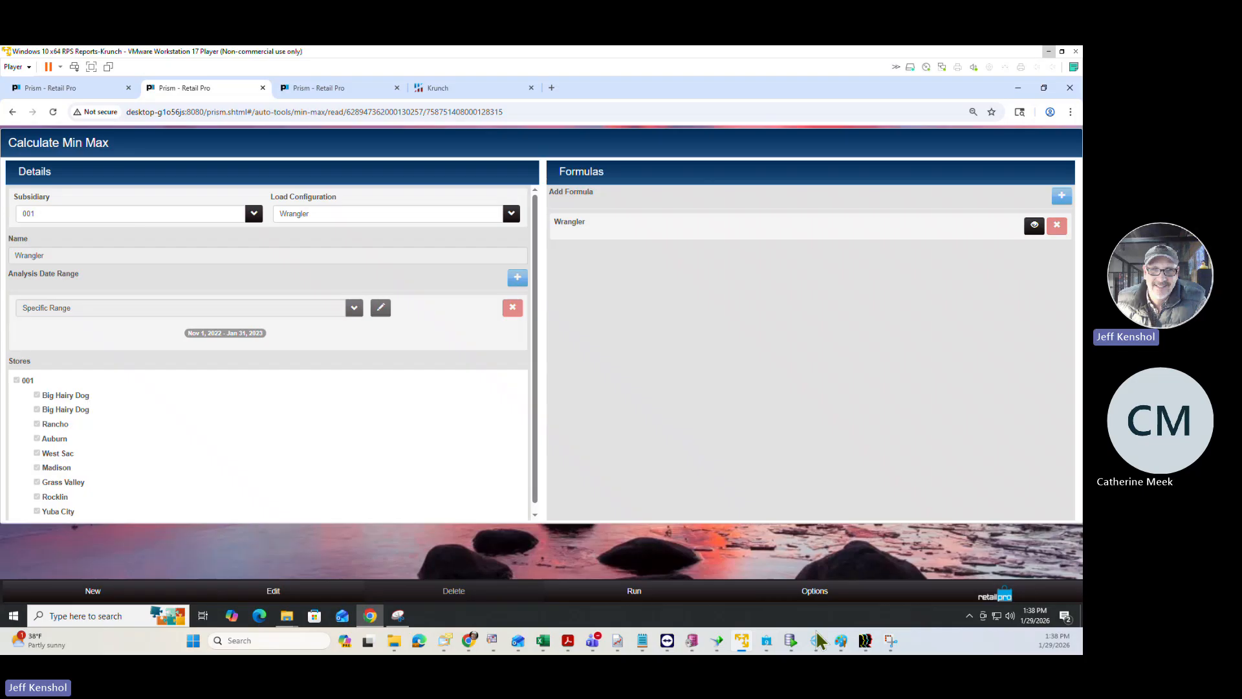
# Step: Switch to Snipping Tool to view the captures of the Auto TO Configuration and the Calculate Min/Max process, then return to the Wrangler configuration
pyautogui.click(894, 644)
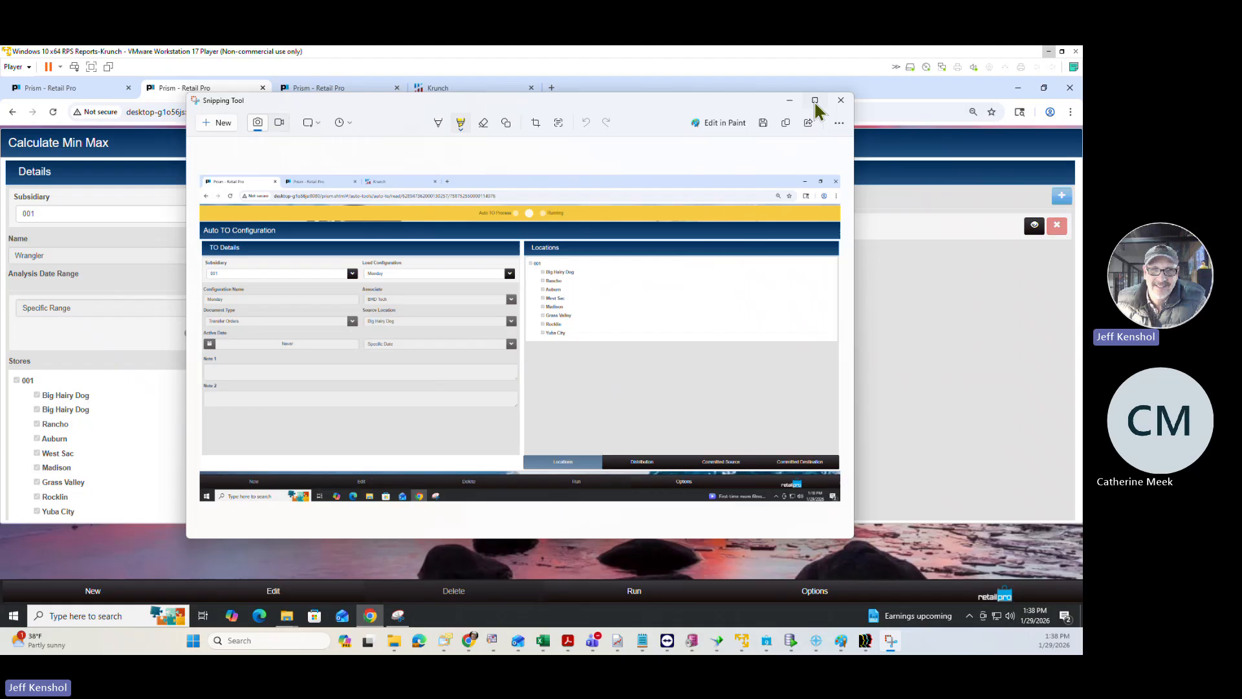
pyautogui.click(817, 100)
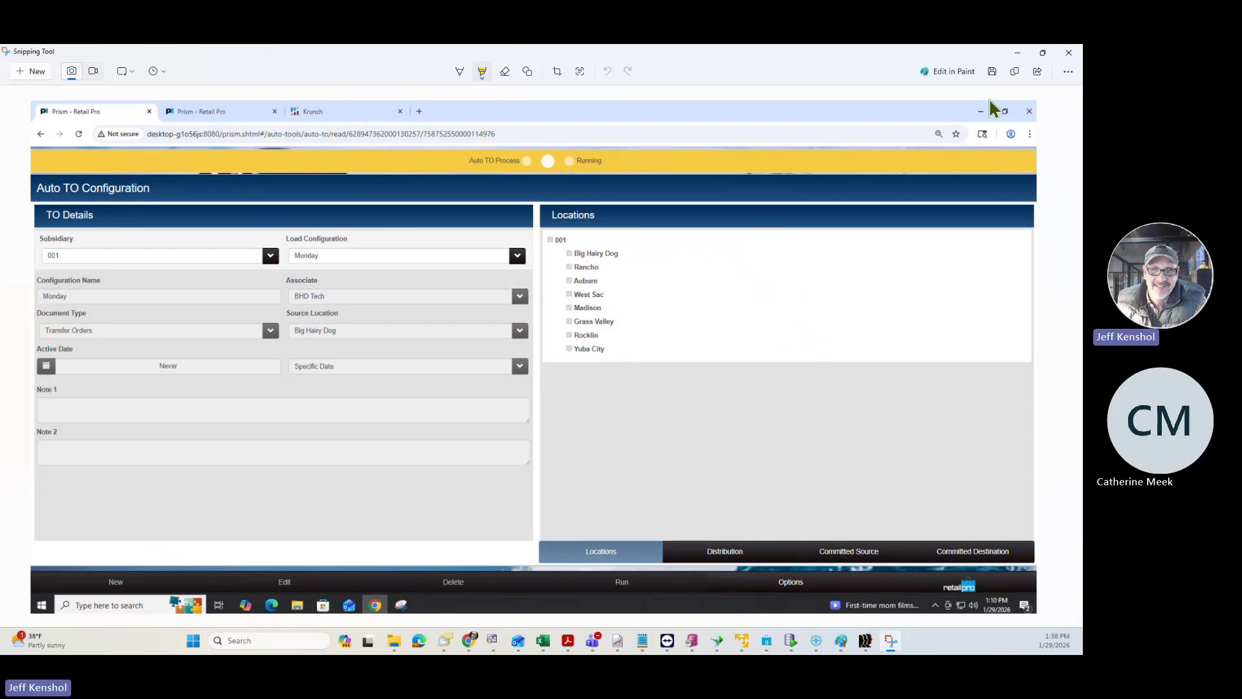
pyautogui.click(1017, 53)
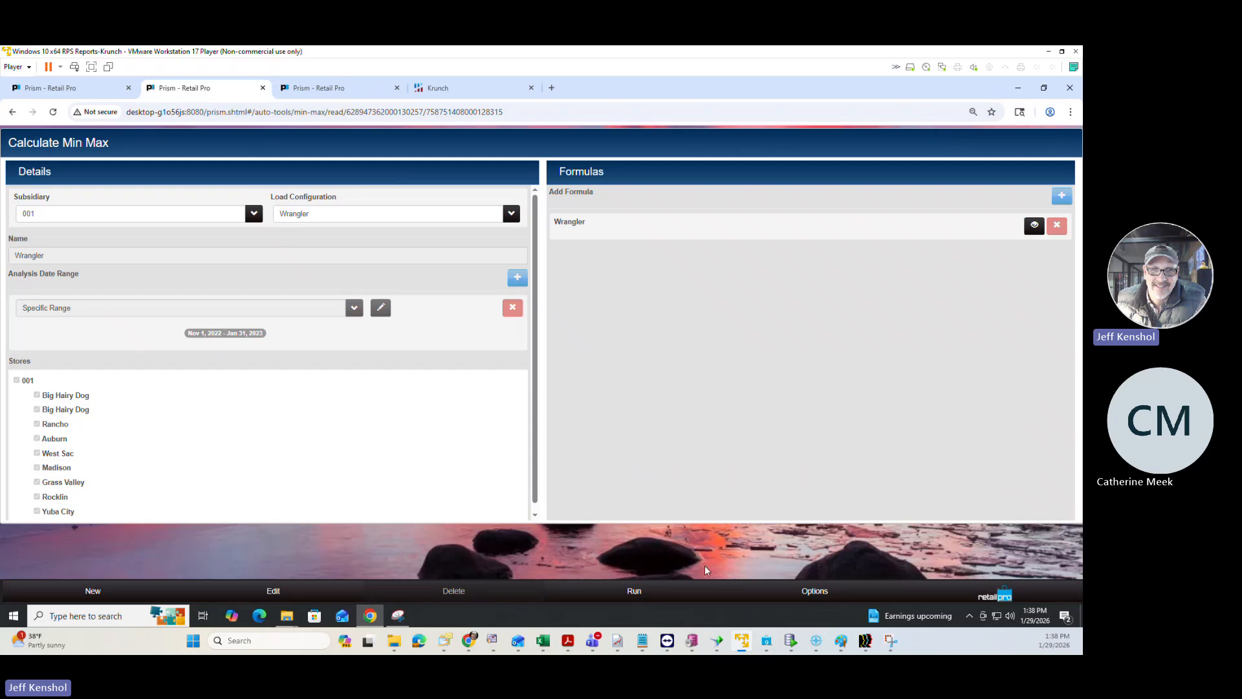
pyautogui.click(398, 616)
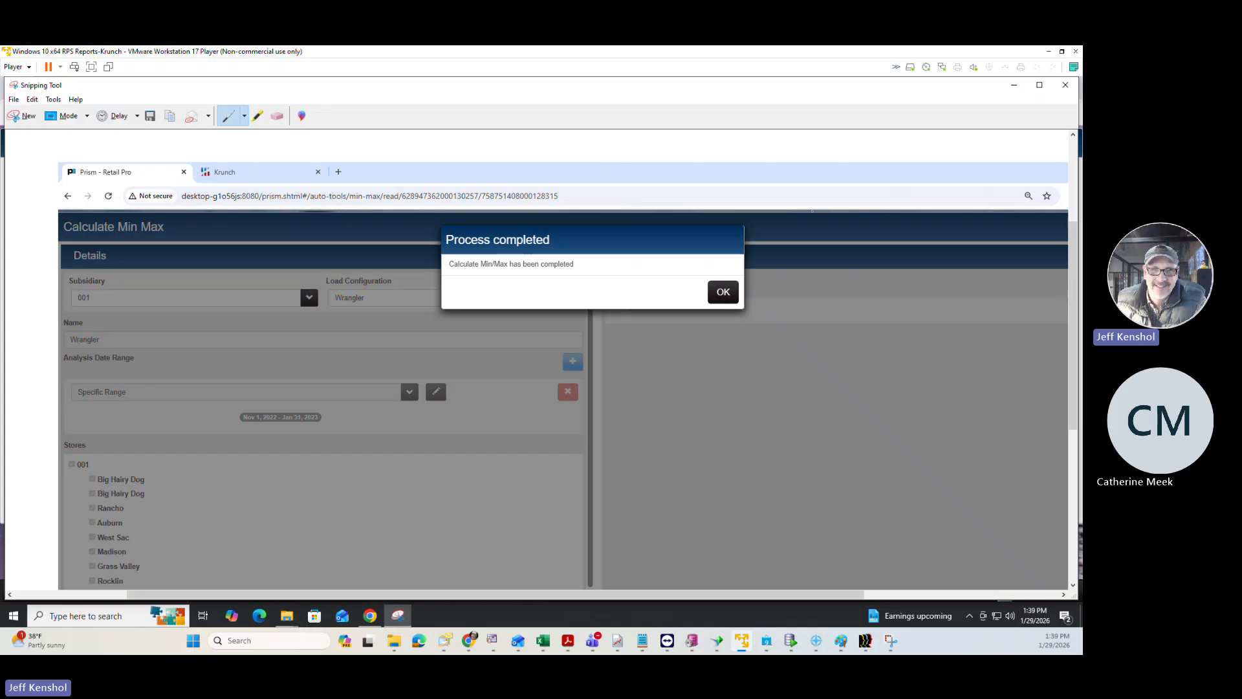
pyautogui.click(1014, 85)
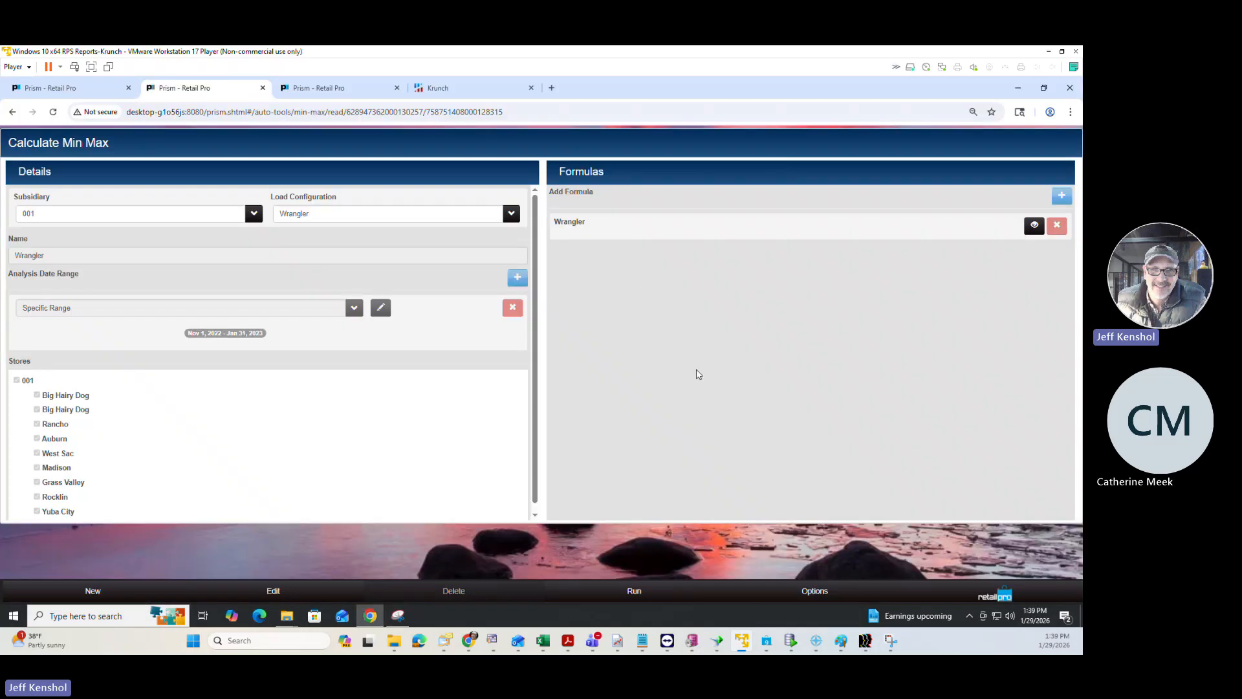
# Step: Open the Min Max Review and search the Big Hairy Dog store's inventory with the Vendor Code filter left blank
pyautogui.click(814, 591)
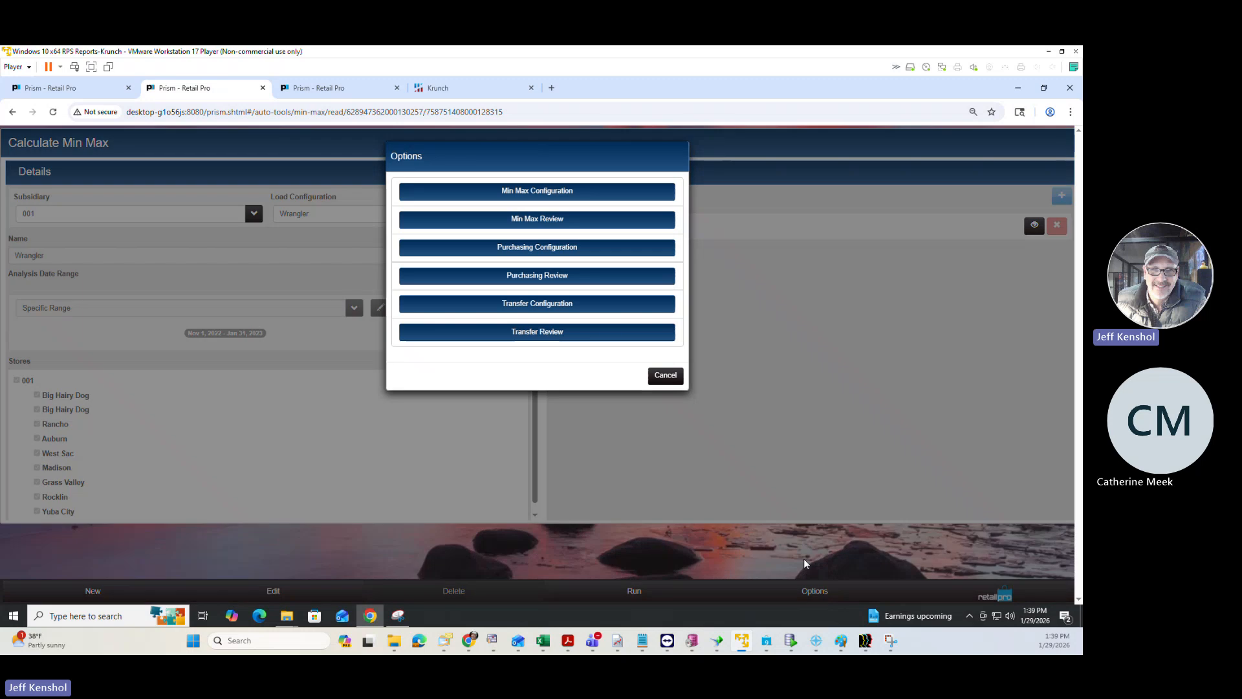
pyautogui.click(522, 221)
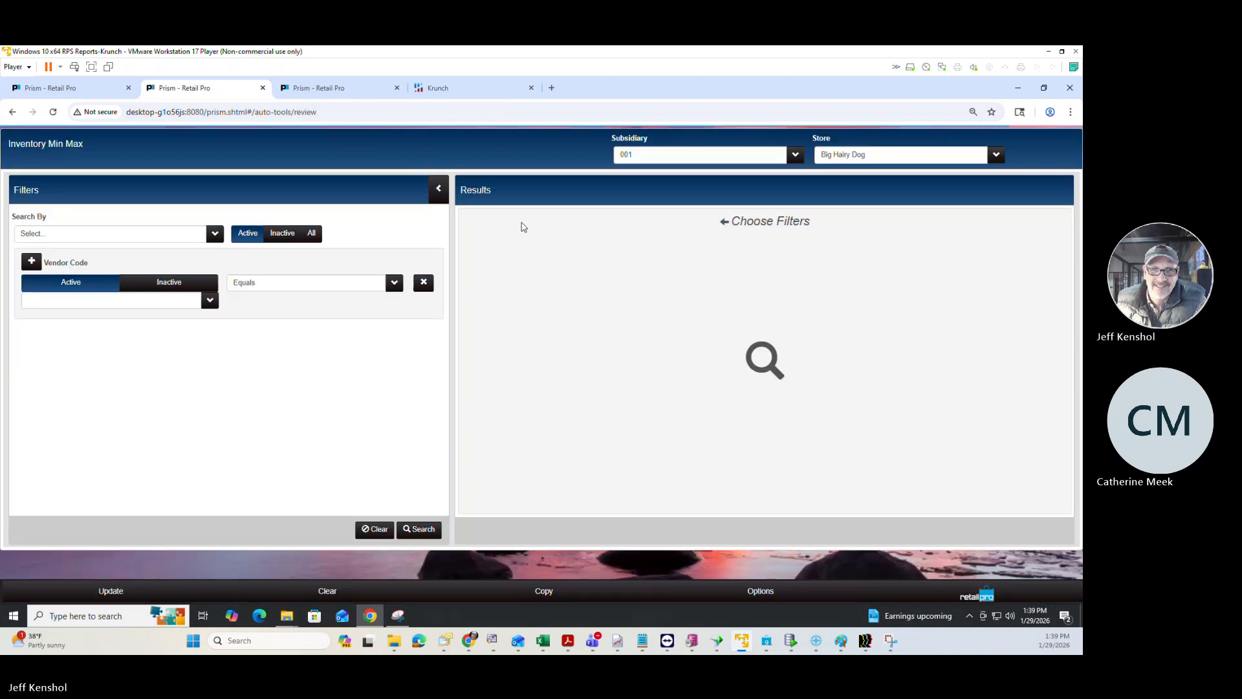
pyautogui.click(420, 530)
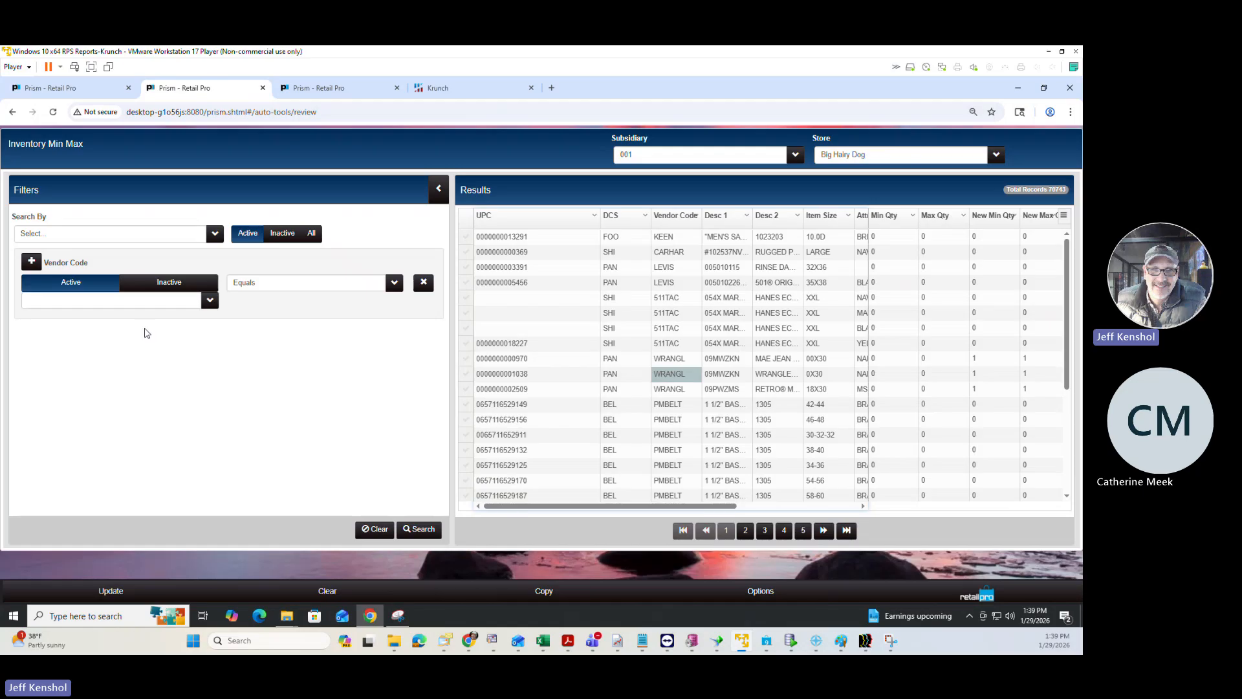
# Step: Filter the inventory min/max results to vendor code WRANGL and collapse the filters to widen the results grid
pyautogui.click(104, 304)
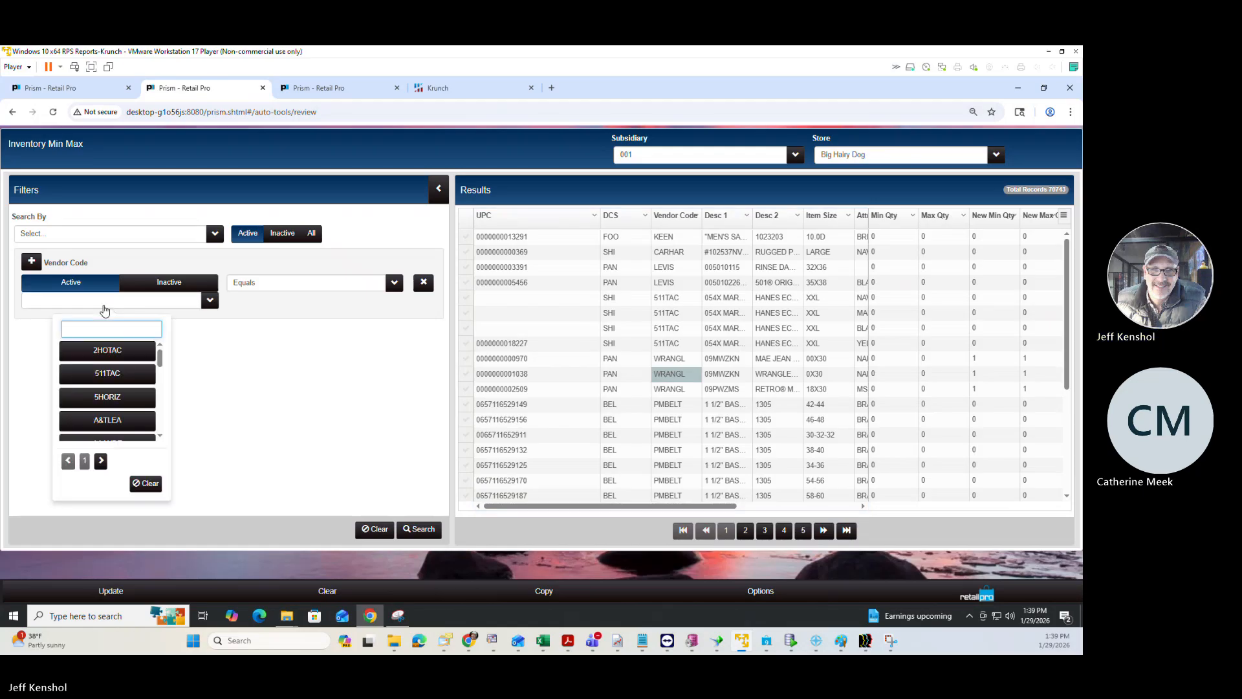
pyautogui.write('wr')
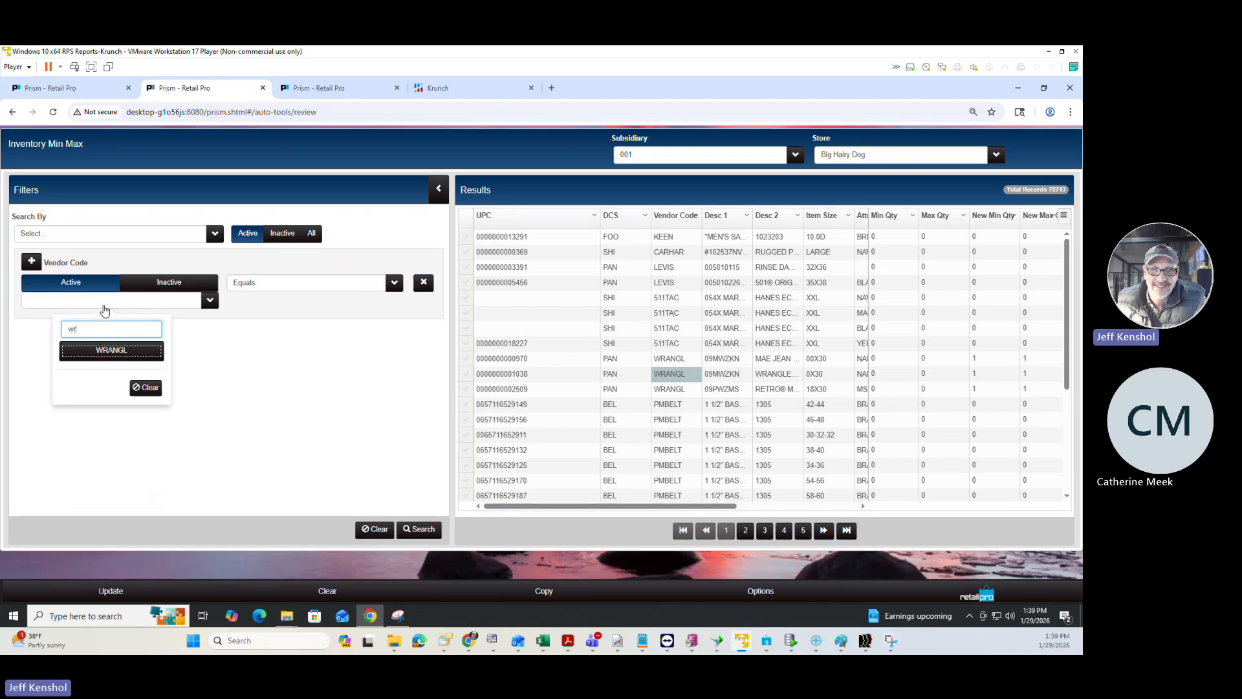
pyautogui.click(92, 352)
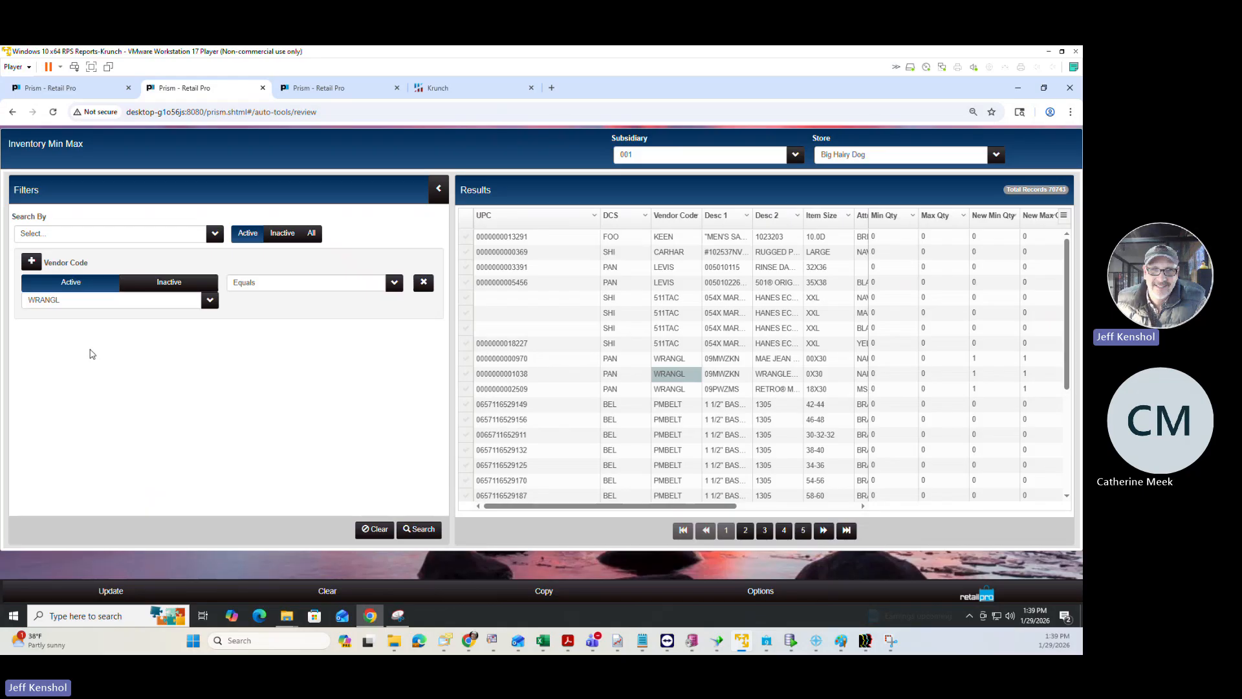
pyautogui.click(421, 529)
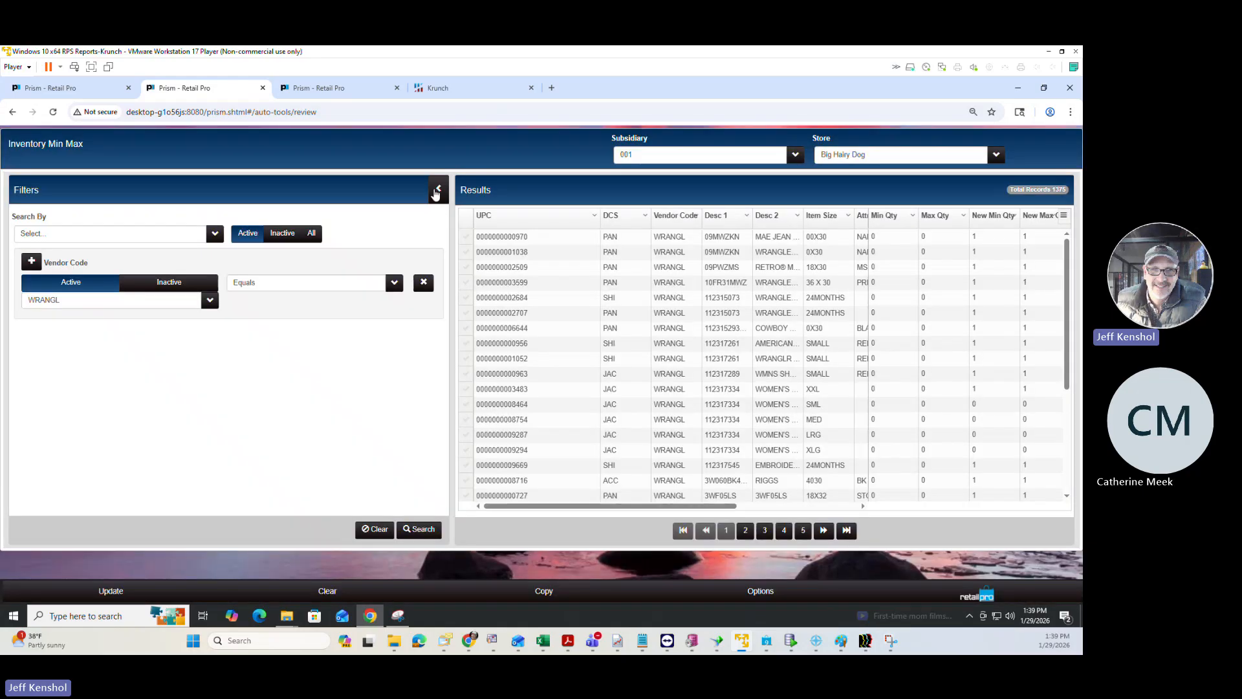
pyautogui.click(437, 190)
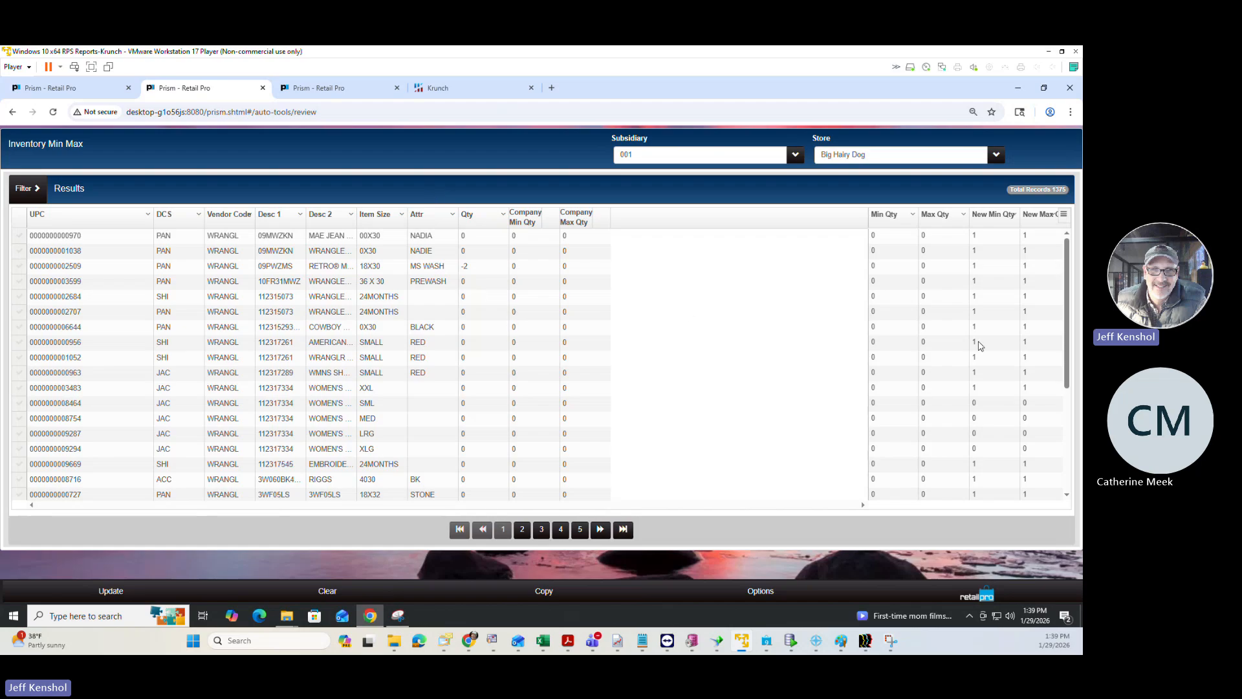
# Step: Examine the current Min and Max Qty against the New Min and New Max Qty of the Wrangler items
pyautogui.click(884, 285)
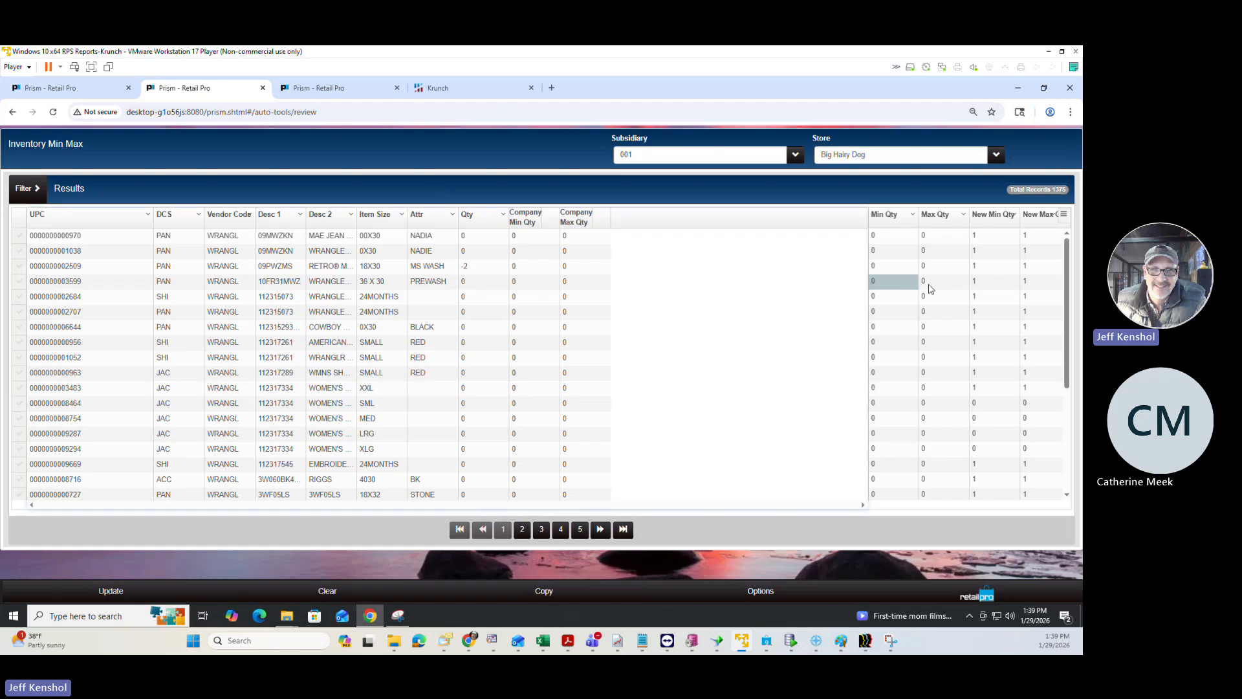
pyautogui.click(940, 285)
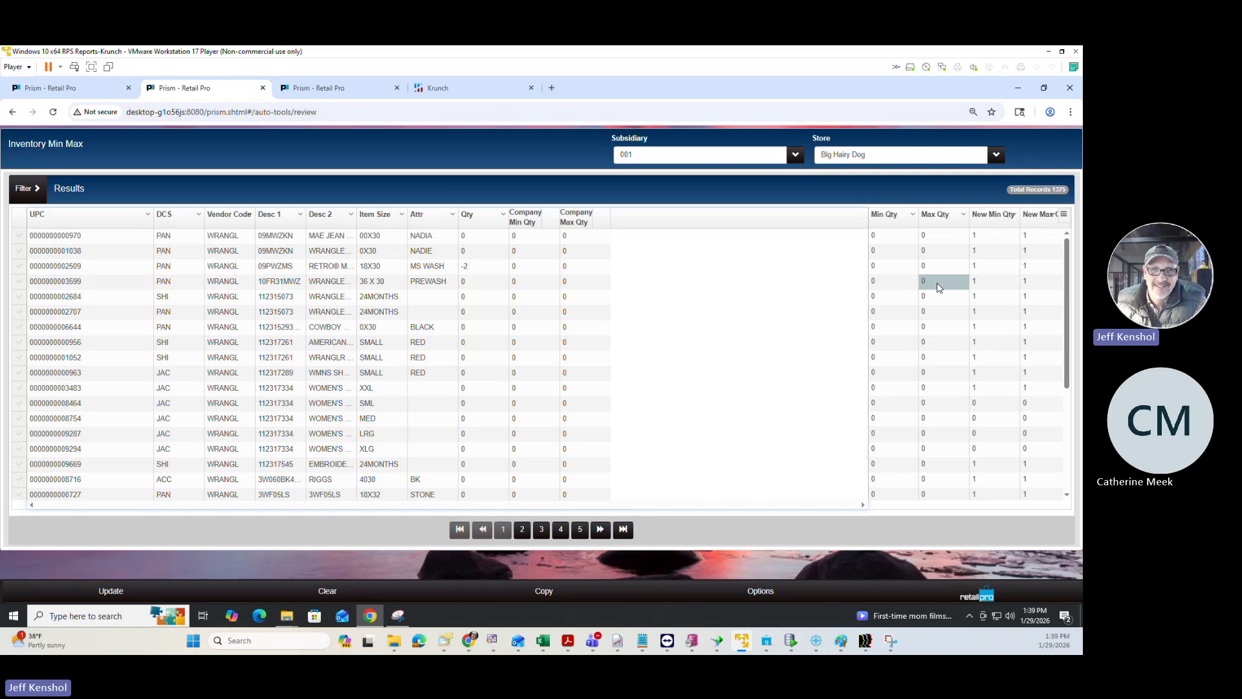
pyautogui.click(978, 285)
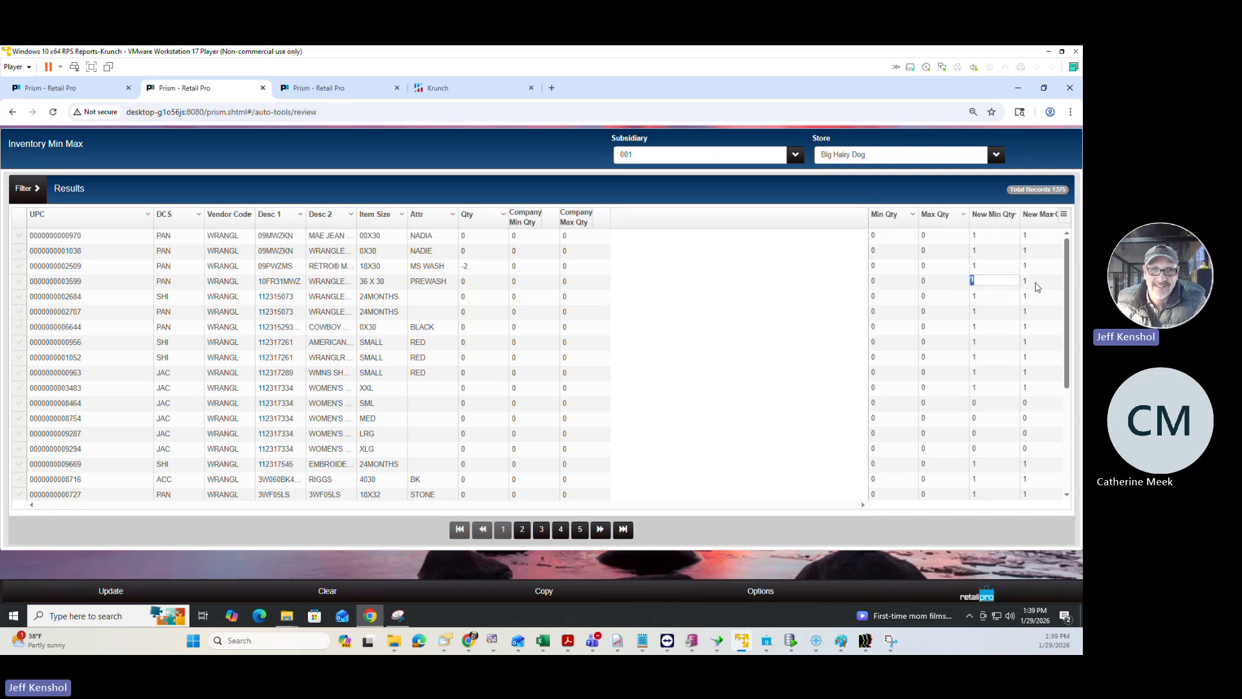
pyautogui.click(1023, 282)
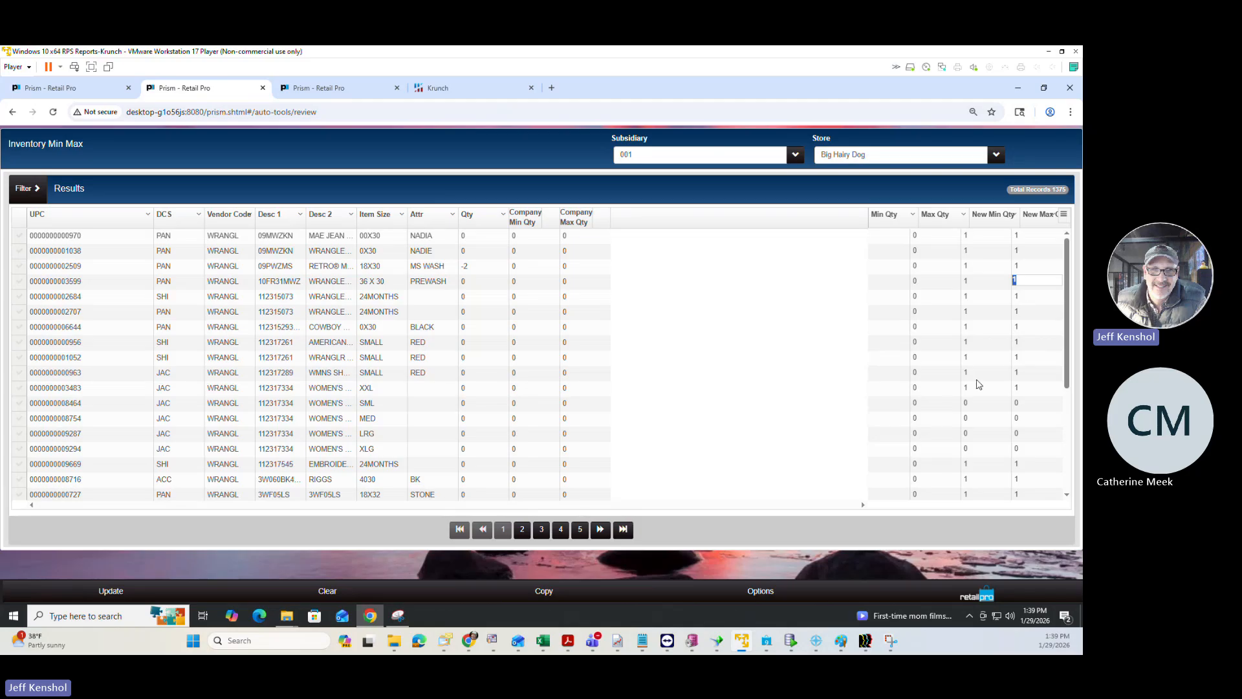
pyautogui.scroll(-4, 978, 381)
pyautogui.scroll(4, 989, 367)
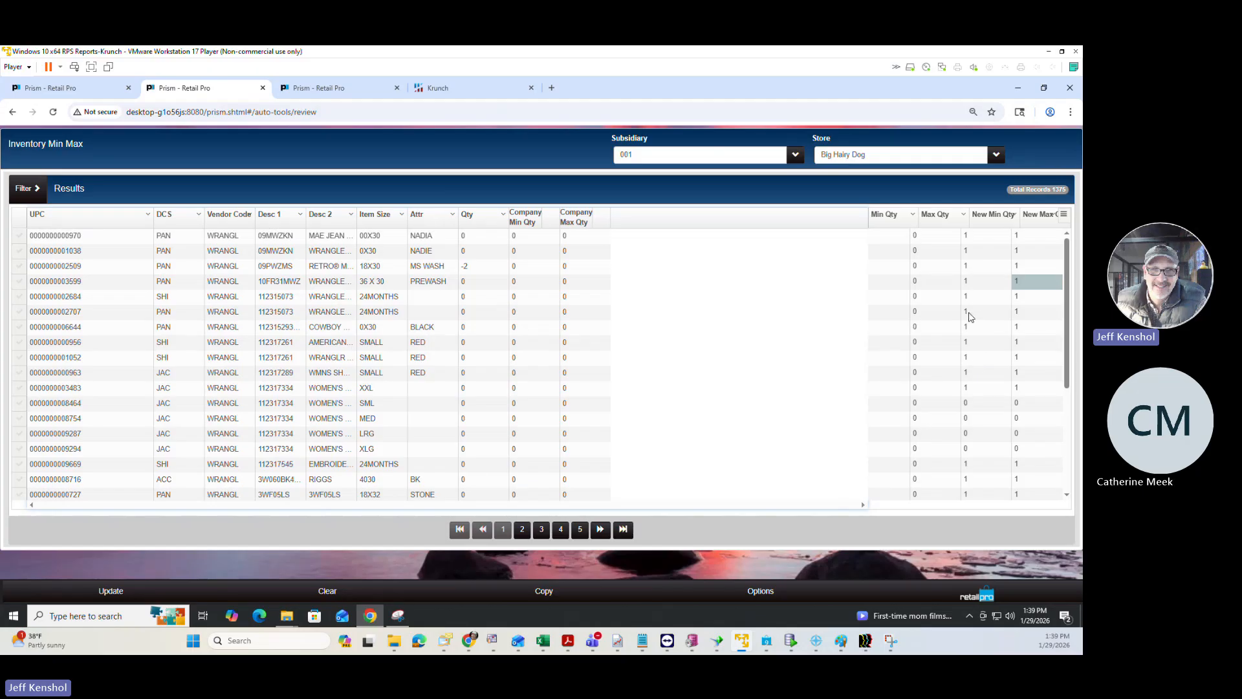
pyautogui.click(976, 295)
pyautogui.click(973, 269)
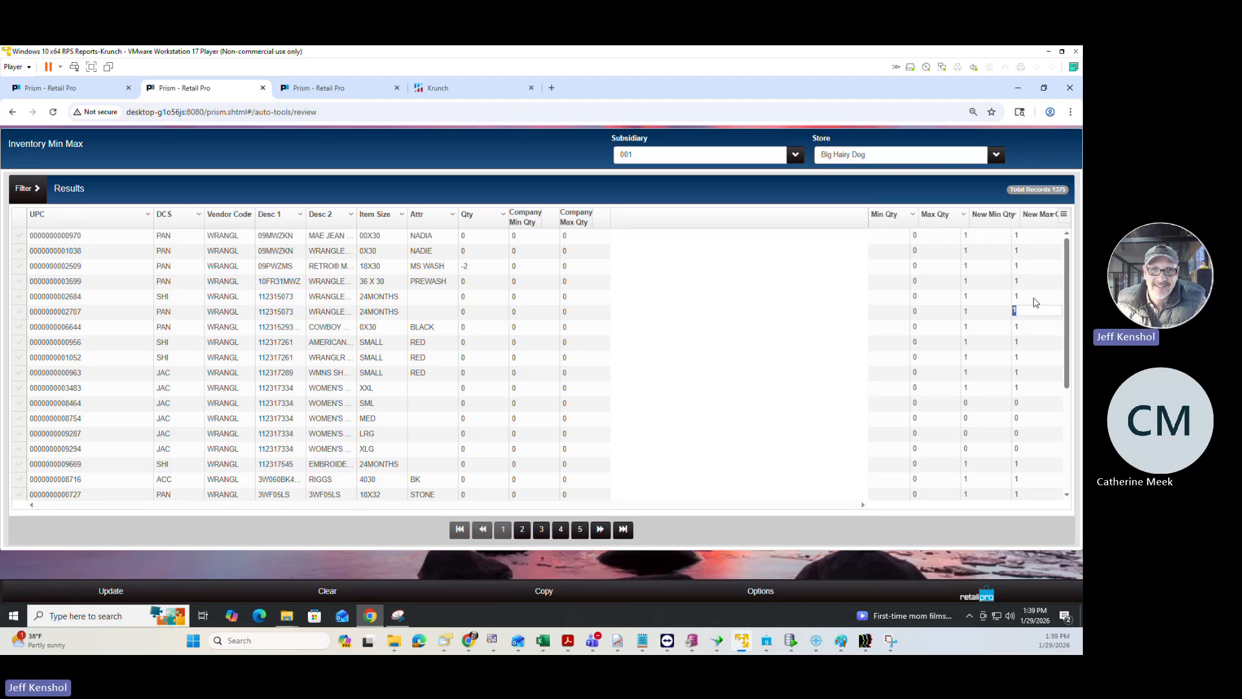
pyautogui.click(1035, 299)
pyautogui.click(1030, 283)
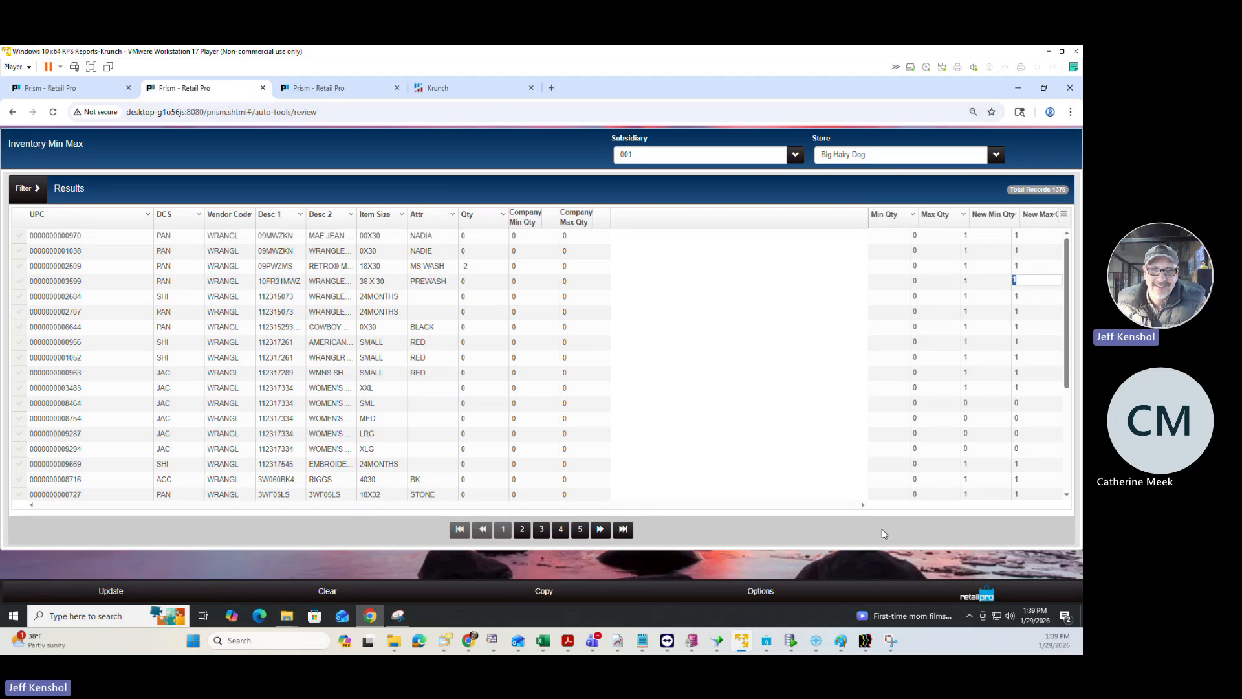
pyautogui.click(885, 504)
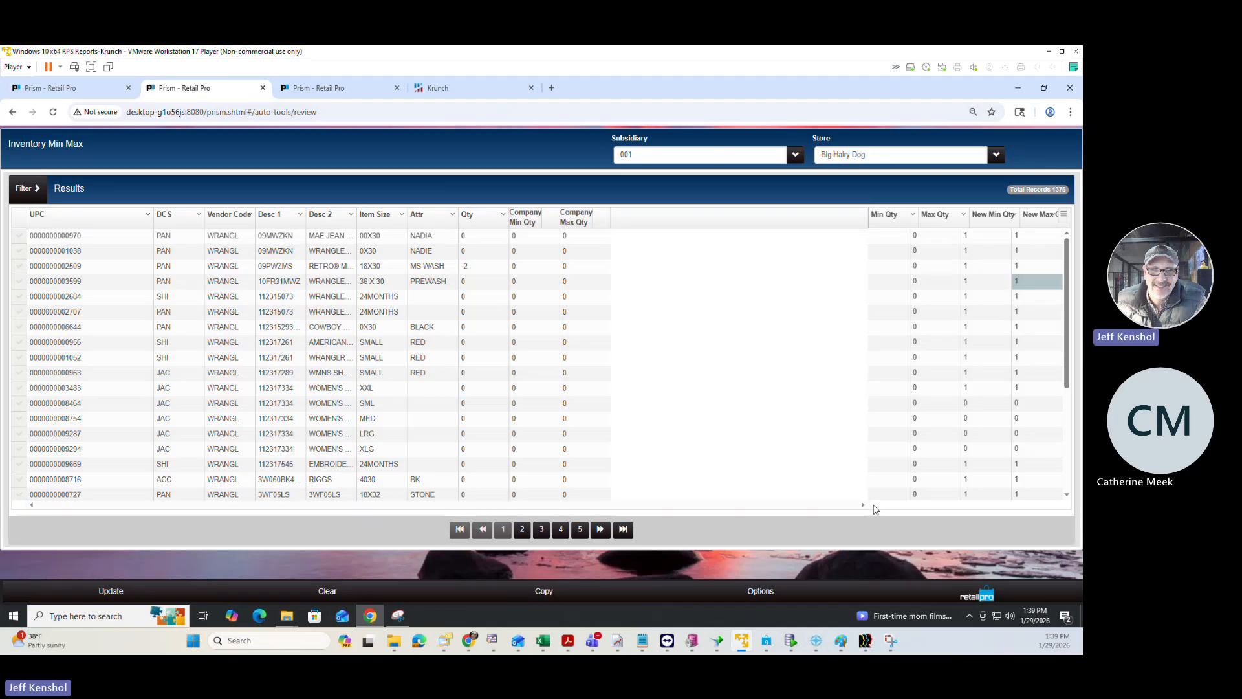
pyautogui.click(902, 466)
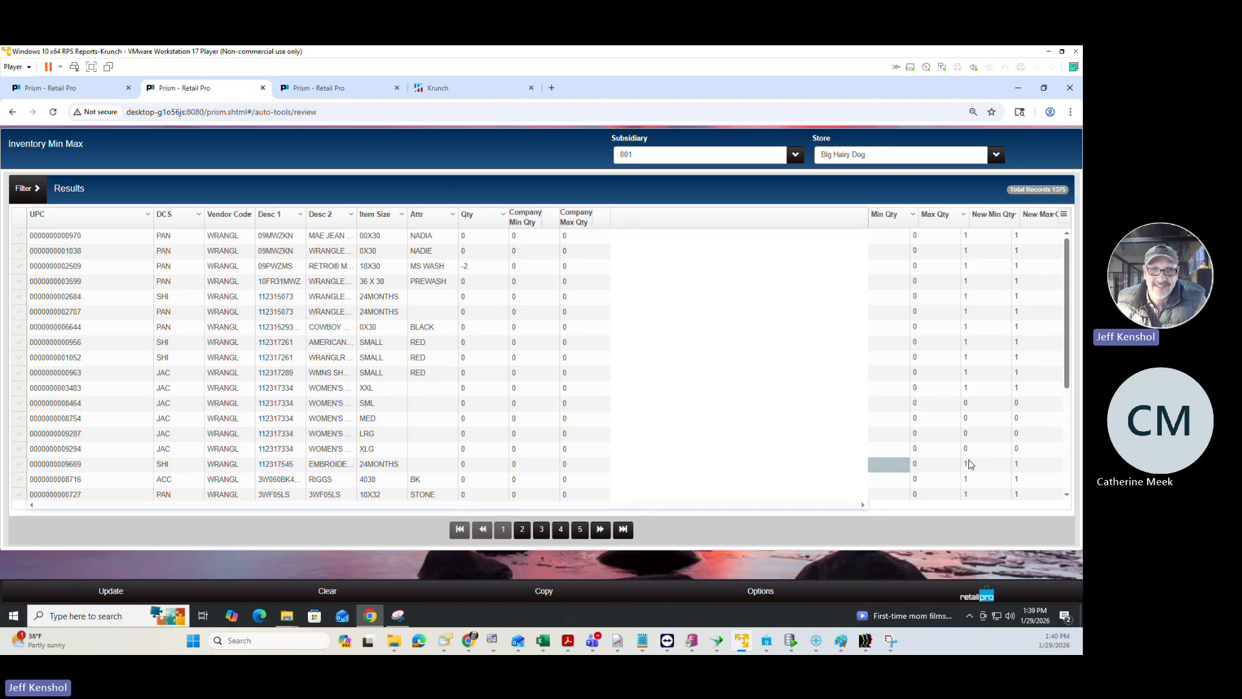
pyautogui.press('Left')
pyautogui.press('Left')
pyautogui.press('Right')
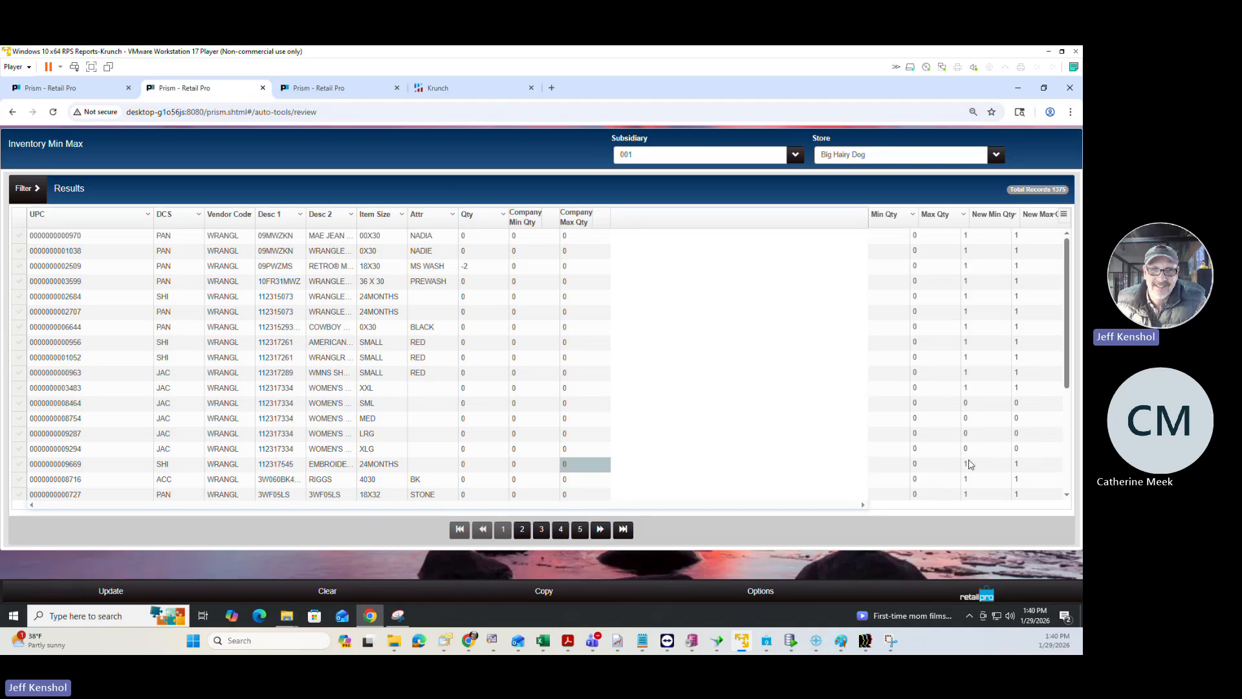
pyautogui.click(969, 464)
pyautogui.press('Left')
pyautogui.press('Left')
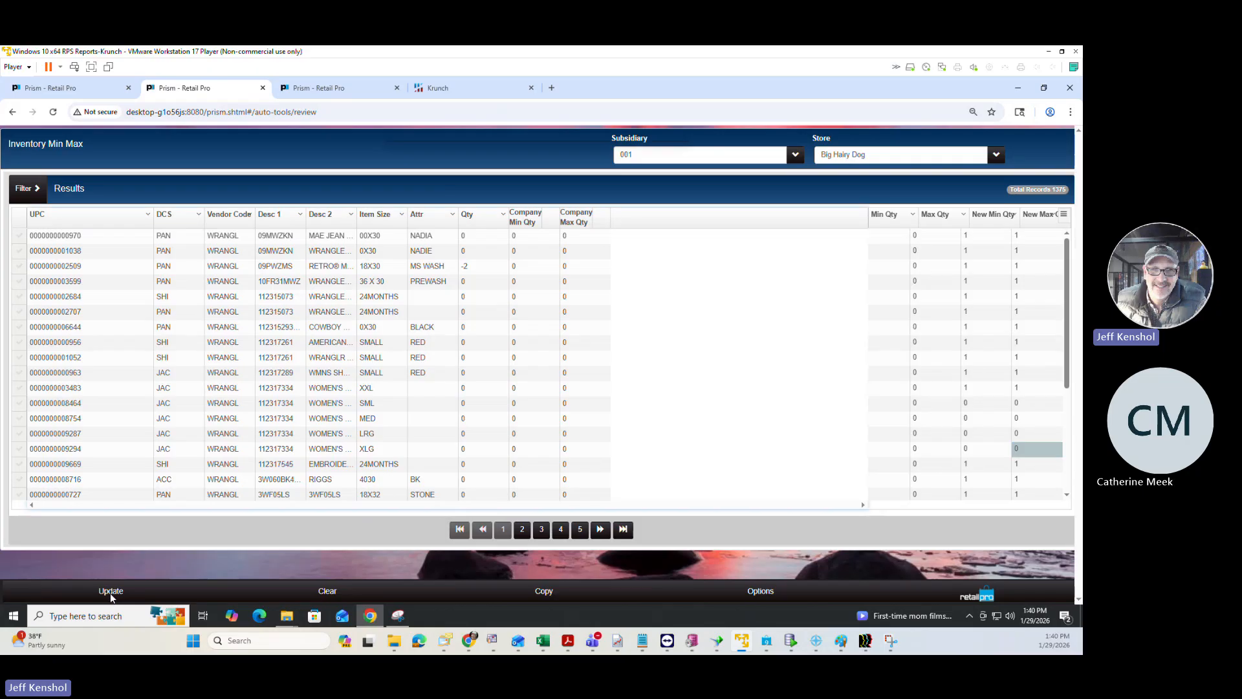
# Step: Open the Update Min/Max options, select subsidiary 001 with all its stores and Update All Items, and cancel the update
pyautogui.click(111, 591)
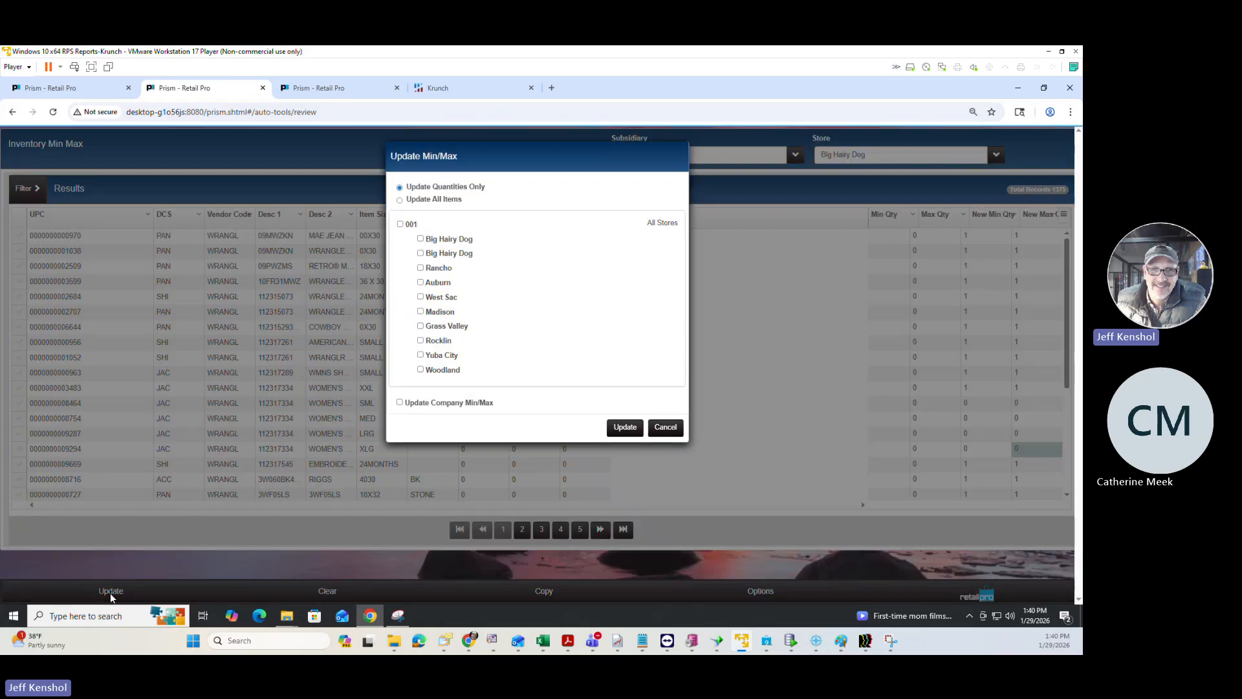
pyautogui.click(400, 224)
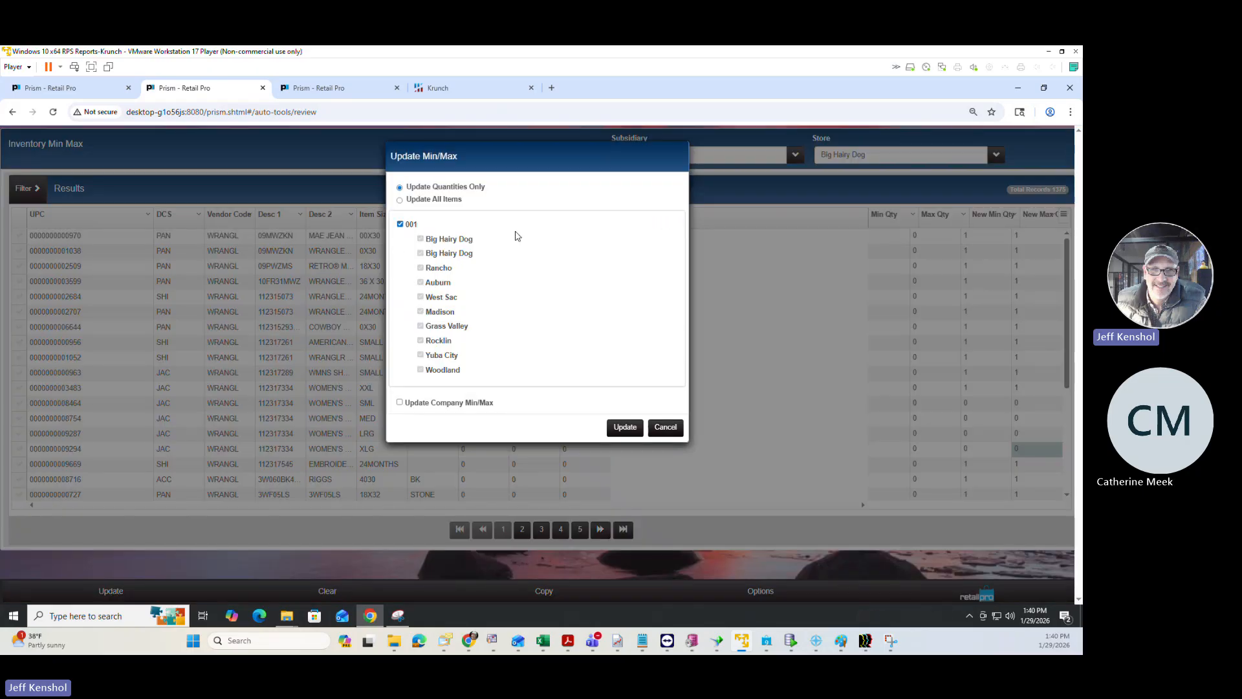
pyautogui.click(401, 201)
pyautogui.click(400, 201)
pyautogui.click(672, 431)
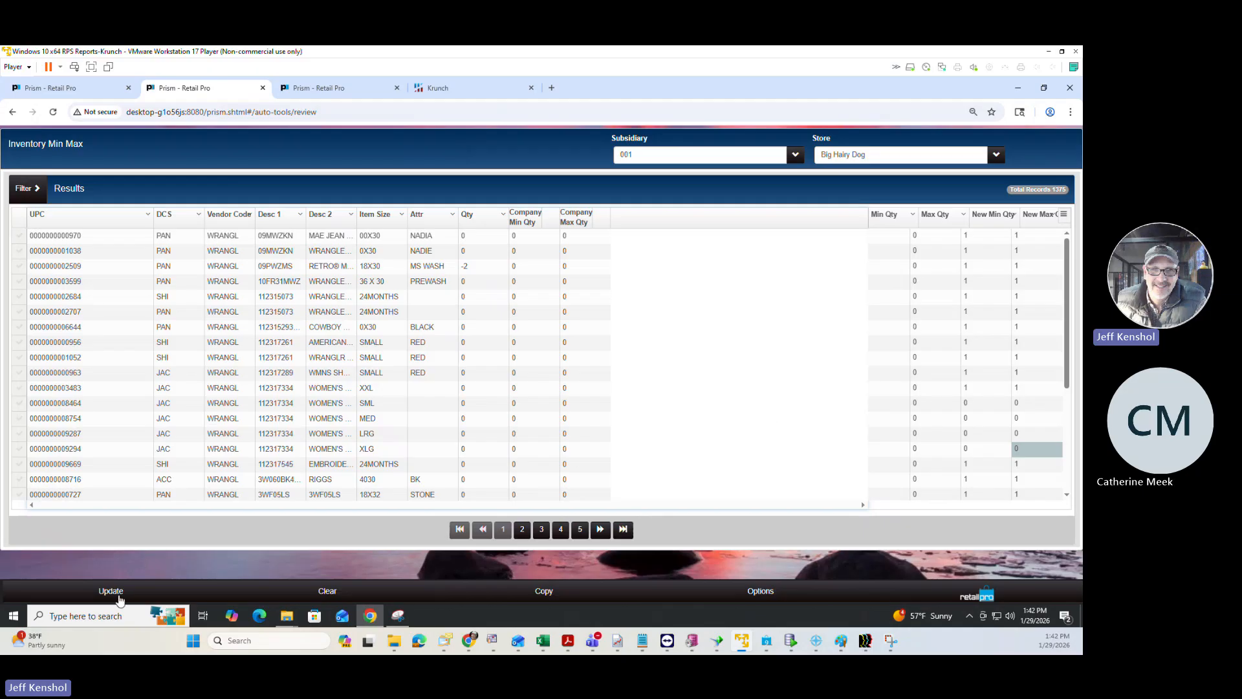
pyautogui.doubleClick(1003, 328)
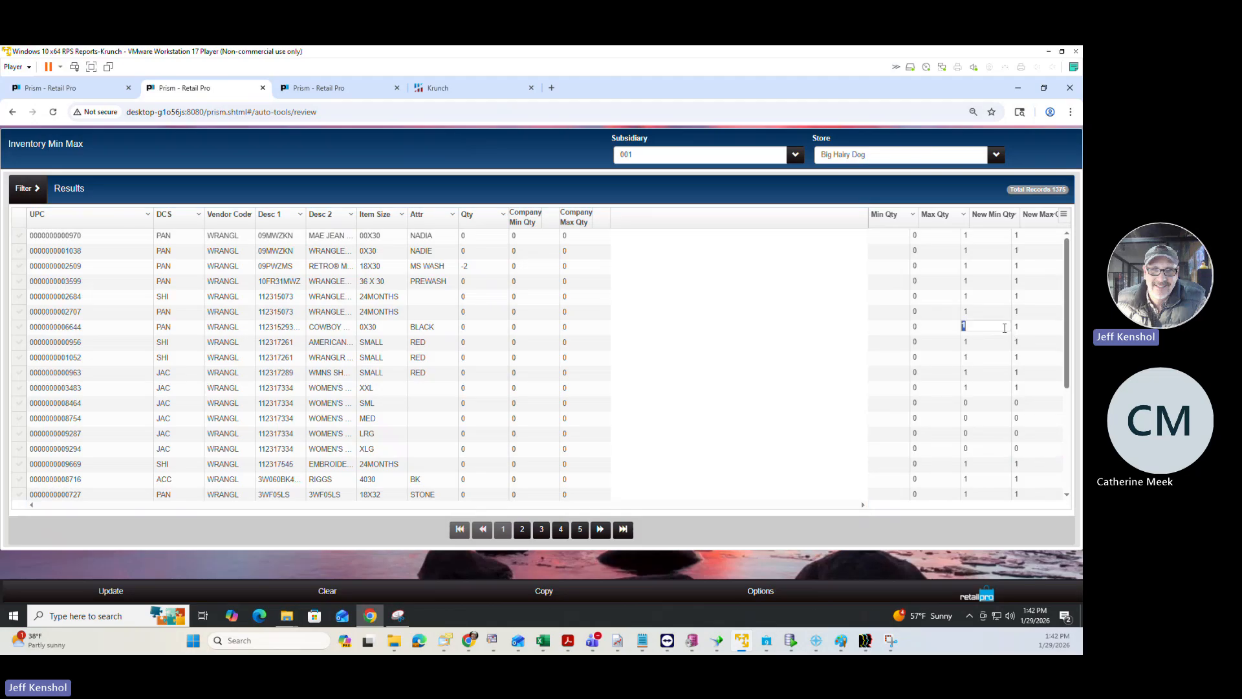
pyautogui.click(946, 342)
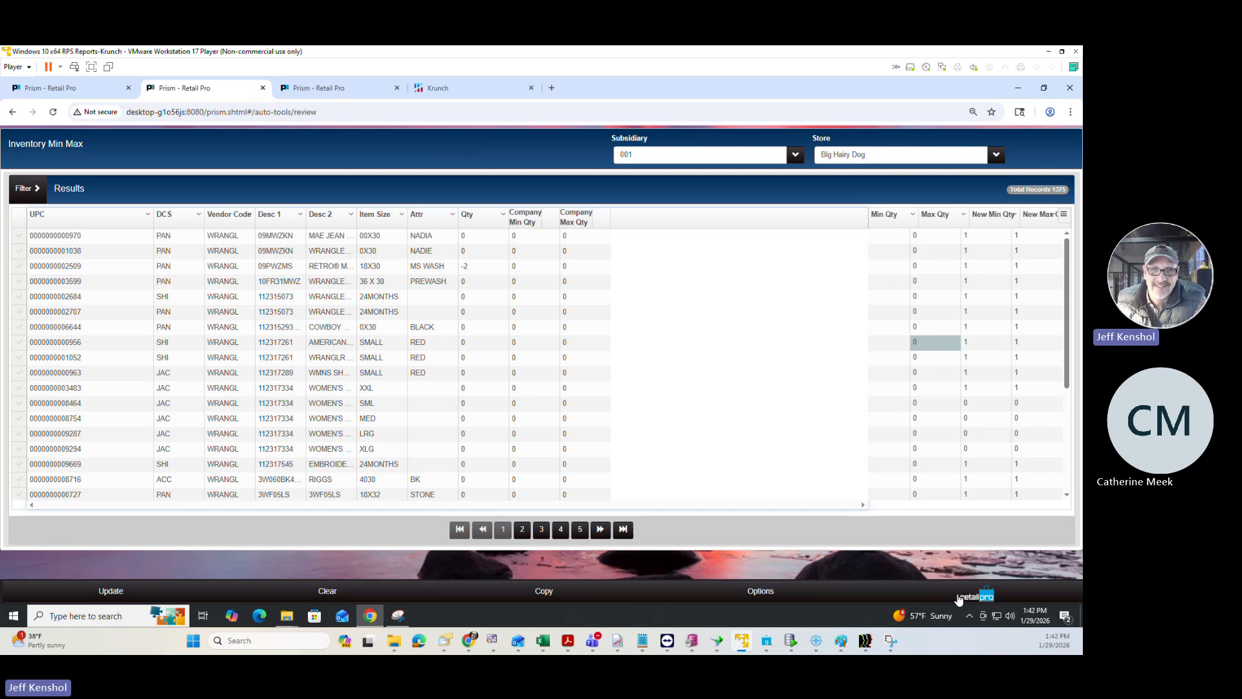
# Step: Go to Calculate Purchasing in the Auto Purchasing tools of Store Operations and load the PMBELT configuration
pyautogui.click(959, 596)
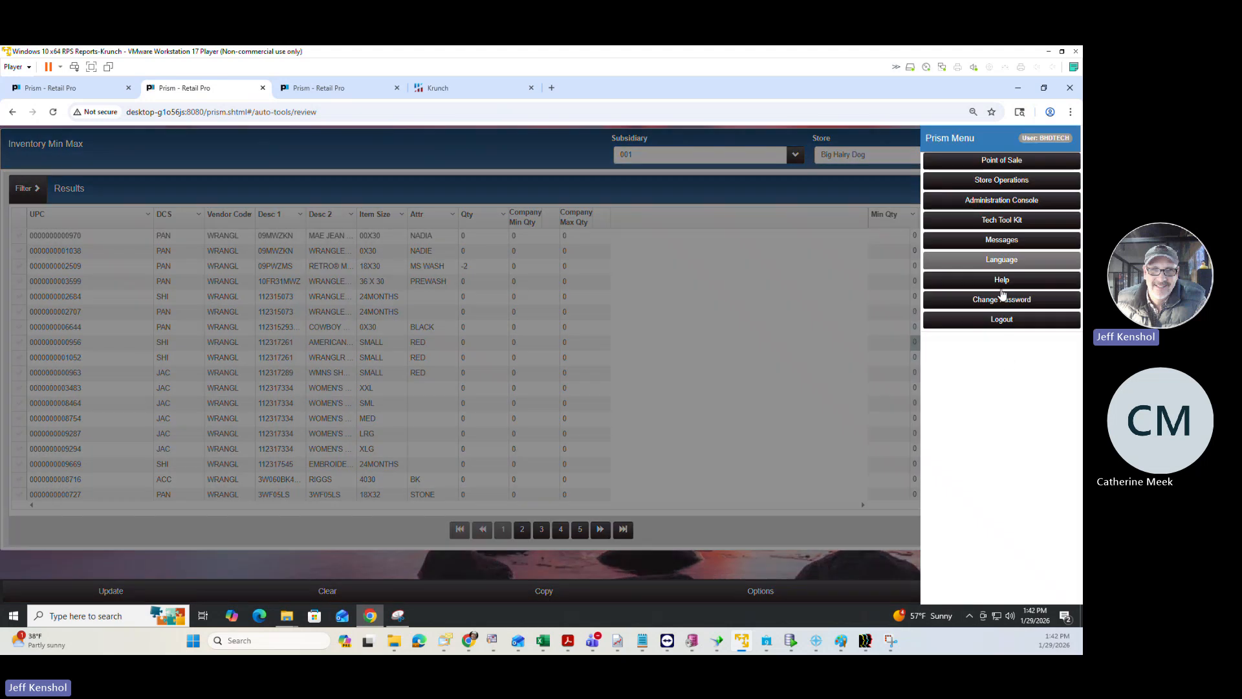
pyautogui.click(1000, 180)
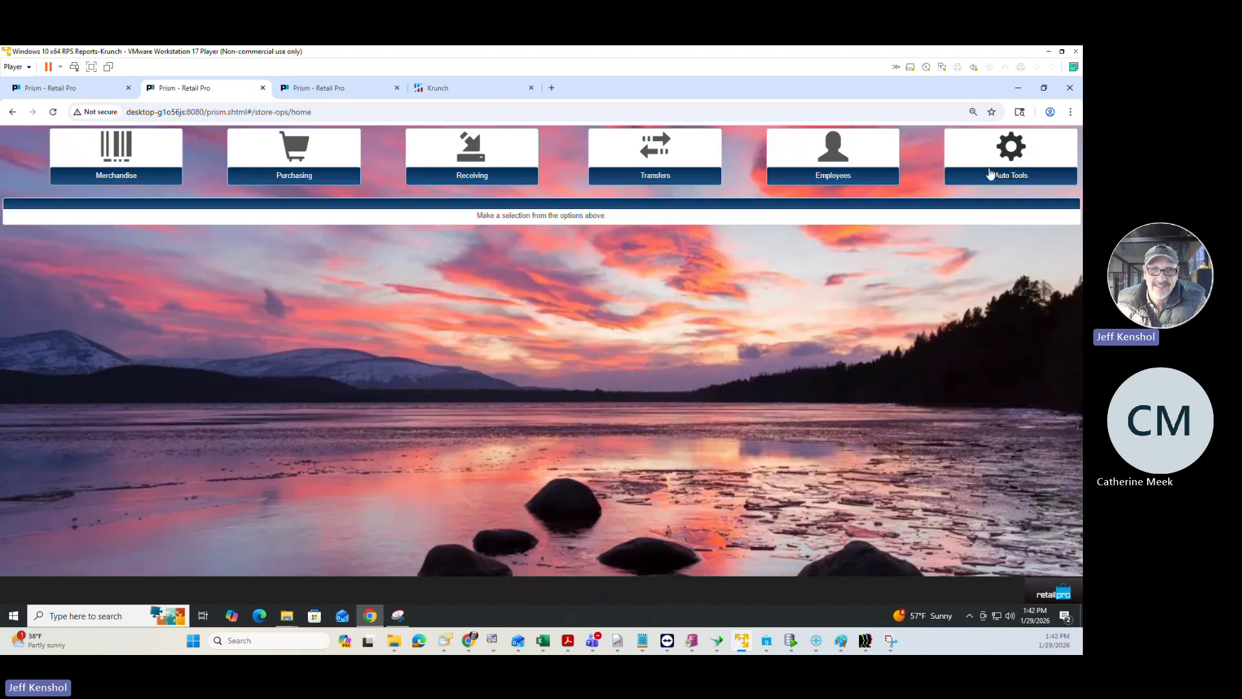
pyautogui.click(997, 179)
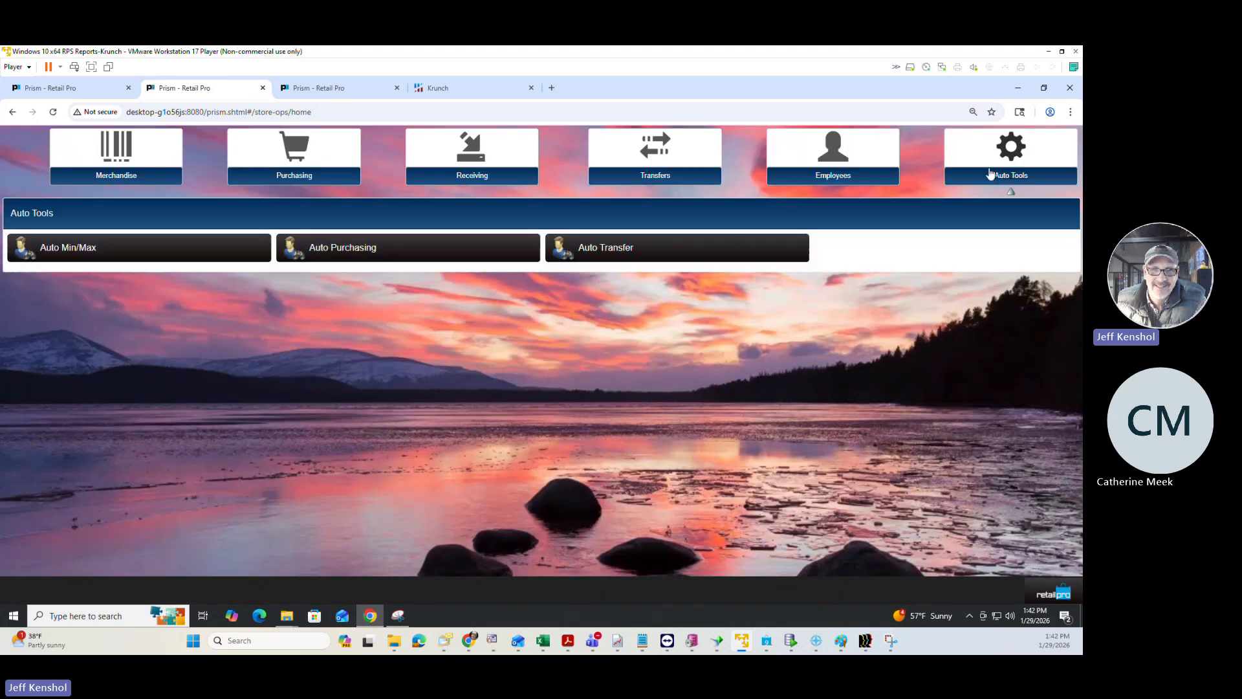
pyautogui.click(380, 254)
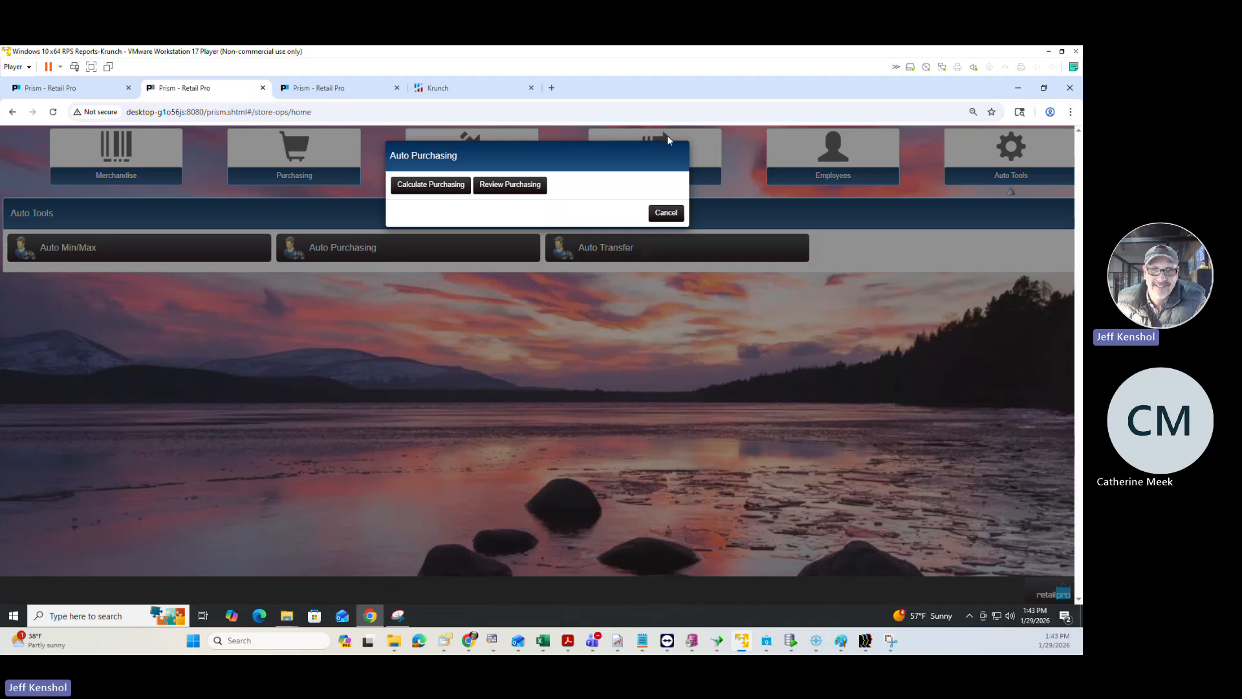
pyautogui.click(412, 187)
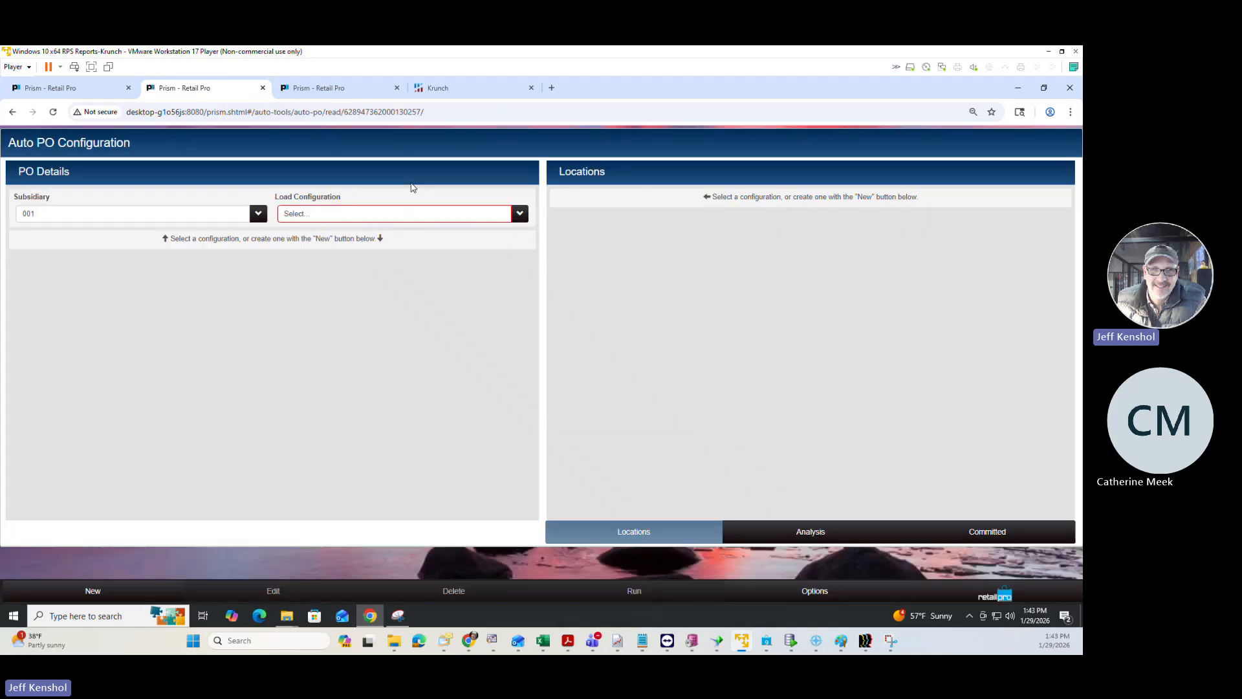
pyautogui.click(397, 218)
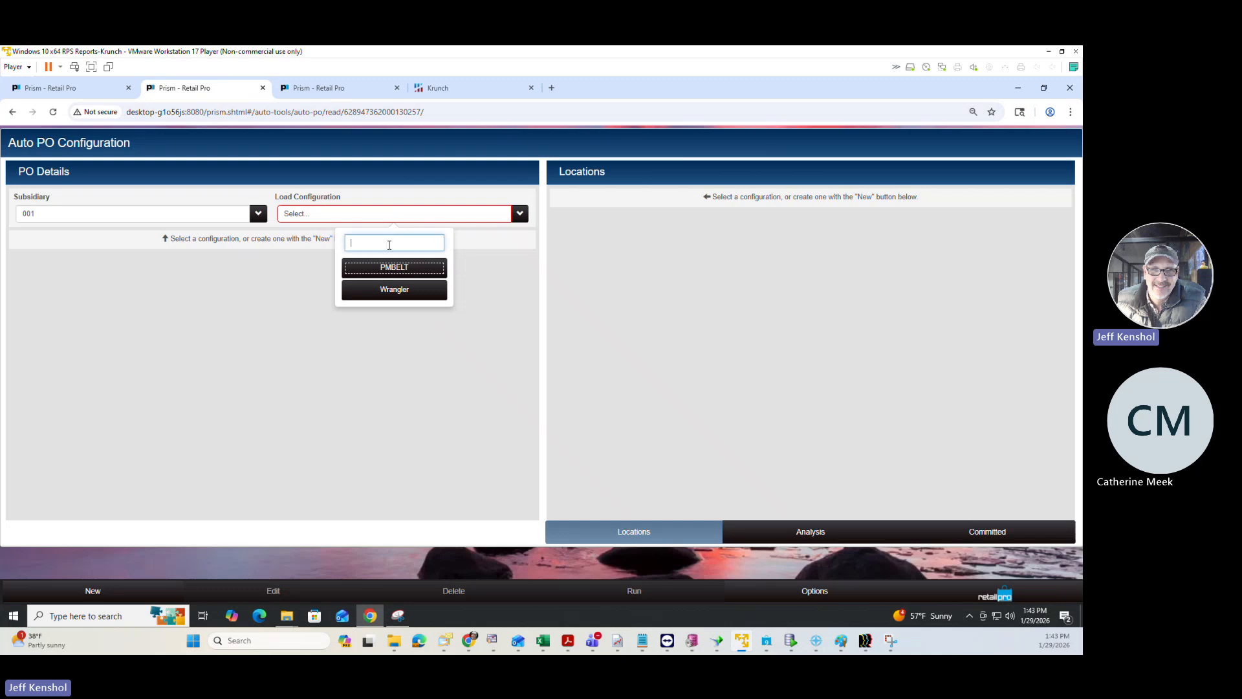
pyautogui.click(387, 269)
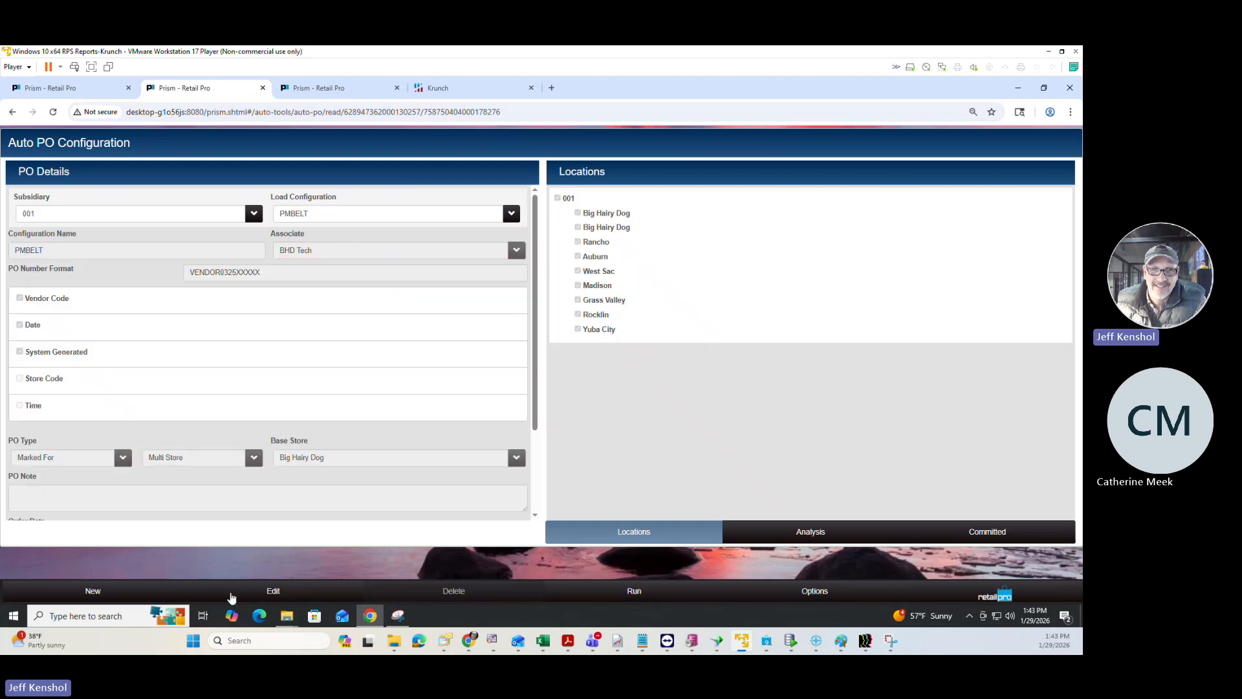
# Step: Start editing the PMBELT configuration, accepting the overwrite of records pending review, and go over its name, associate and PO number format
pyautogui.click(285, 595)
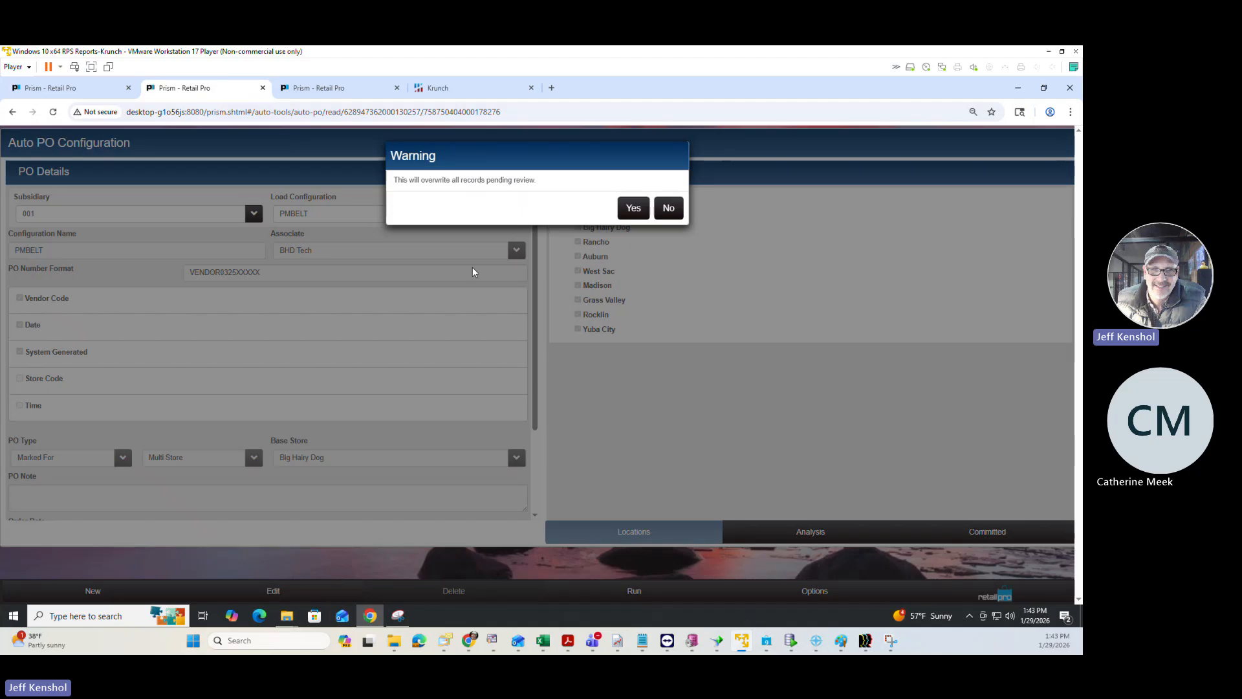
pyautogui.click(634, 208)
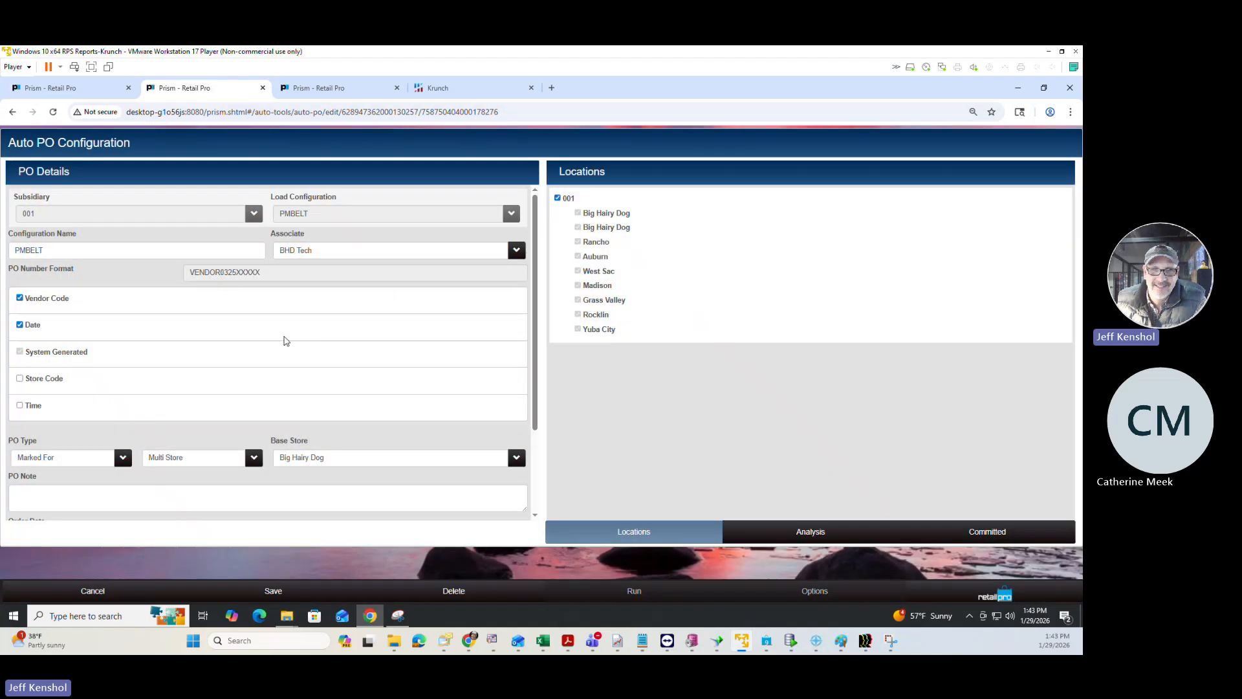
pyautogui.moveTo(322, 218); pyautogui.dragTo(258, 216)
pyautogui.moveTo(76, 253); pyautogui.dragTo(3, 252)
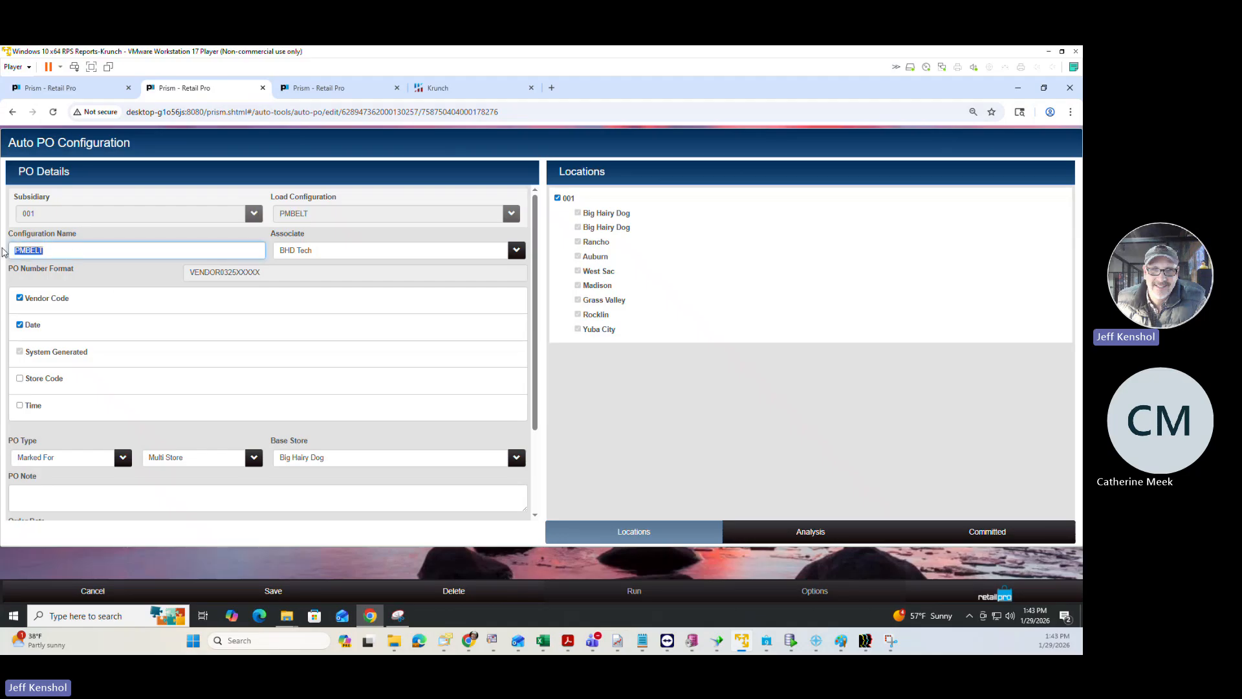
pyautogui.moveTo(328, 250); pyautogui.dragTo(293, 252)
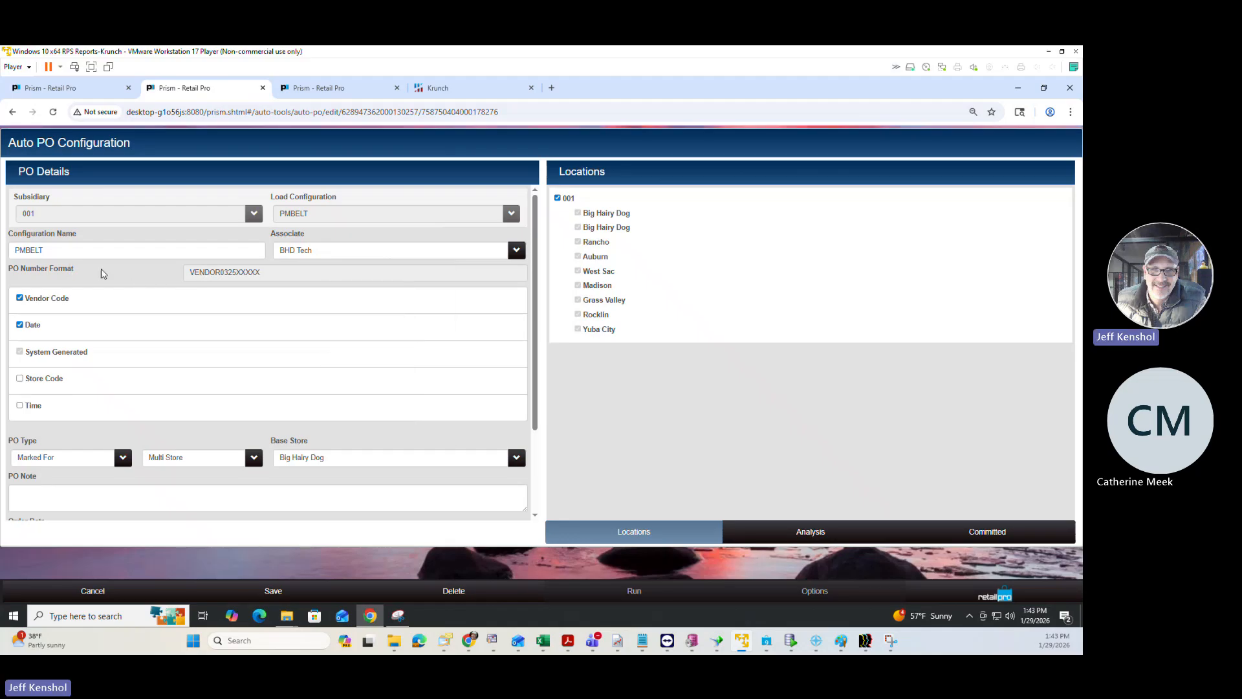
pyautogui.moveTo(81, 273); pyautogui.dragTo(12, 269)
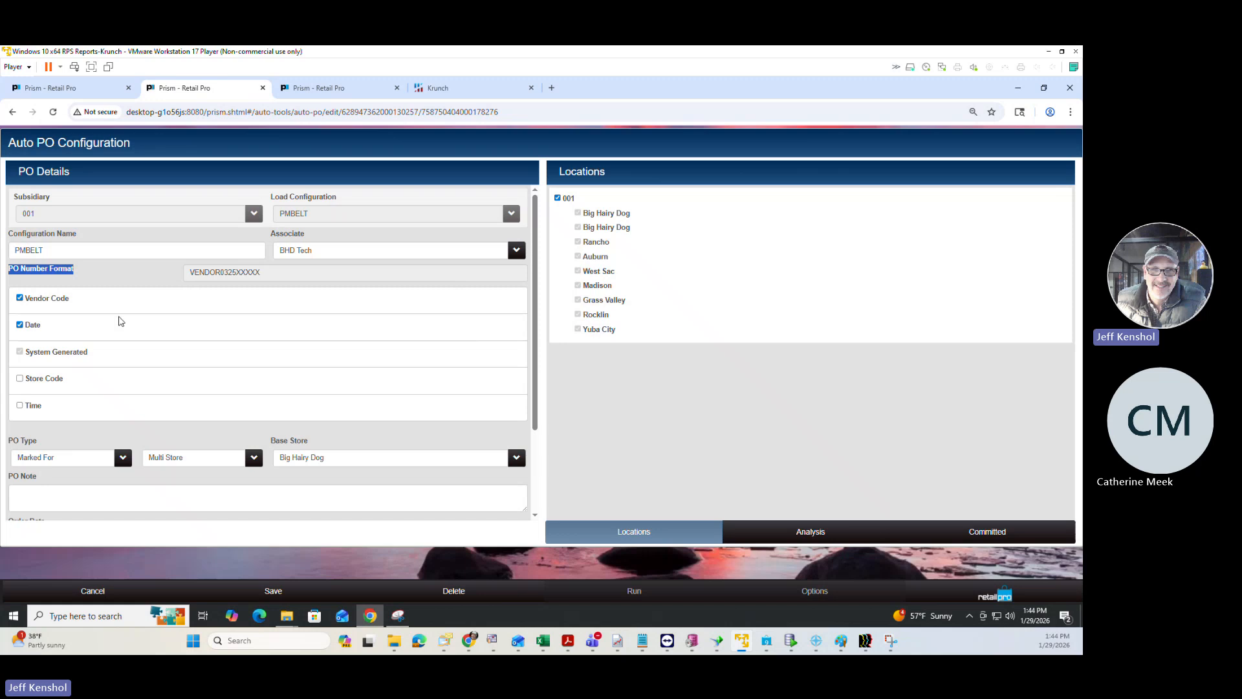
# Step: Remove Vendor Code from the PO number format, add it back and move it to the front, ahead of Date
pyautogui.click(20, 298)
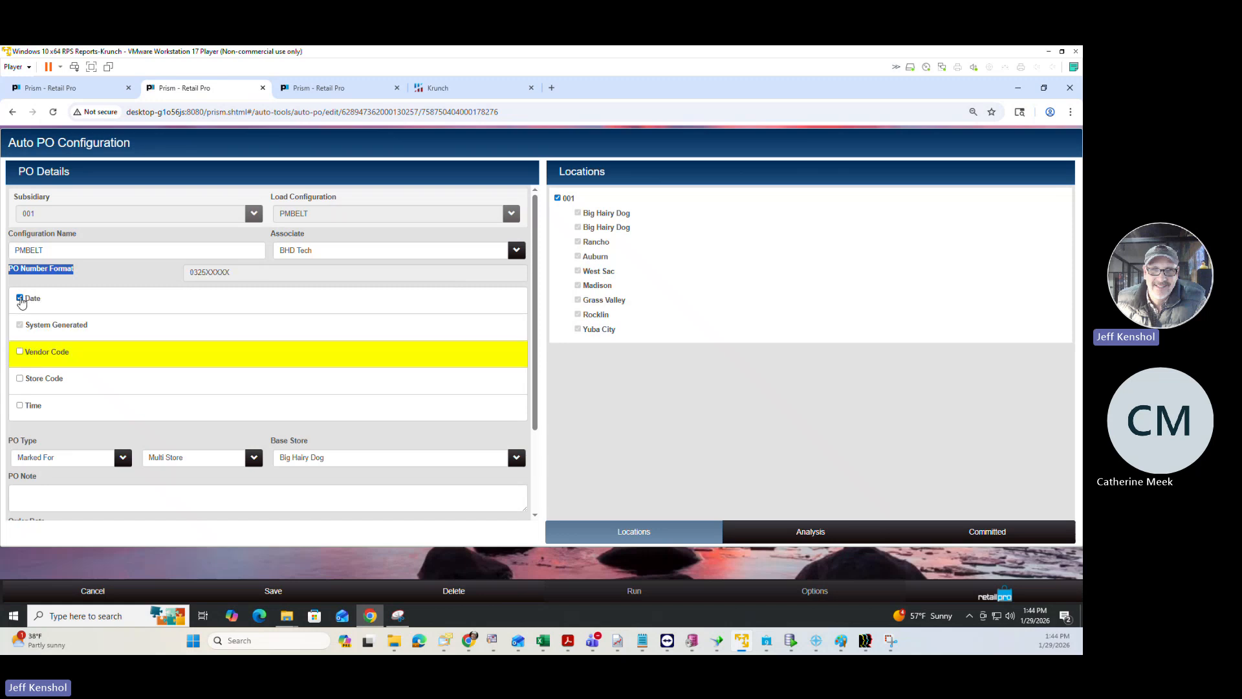
pyautogui.click(20, 353)
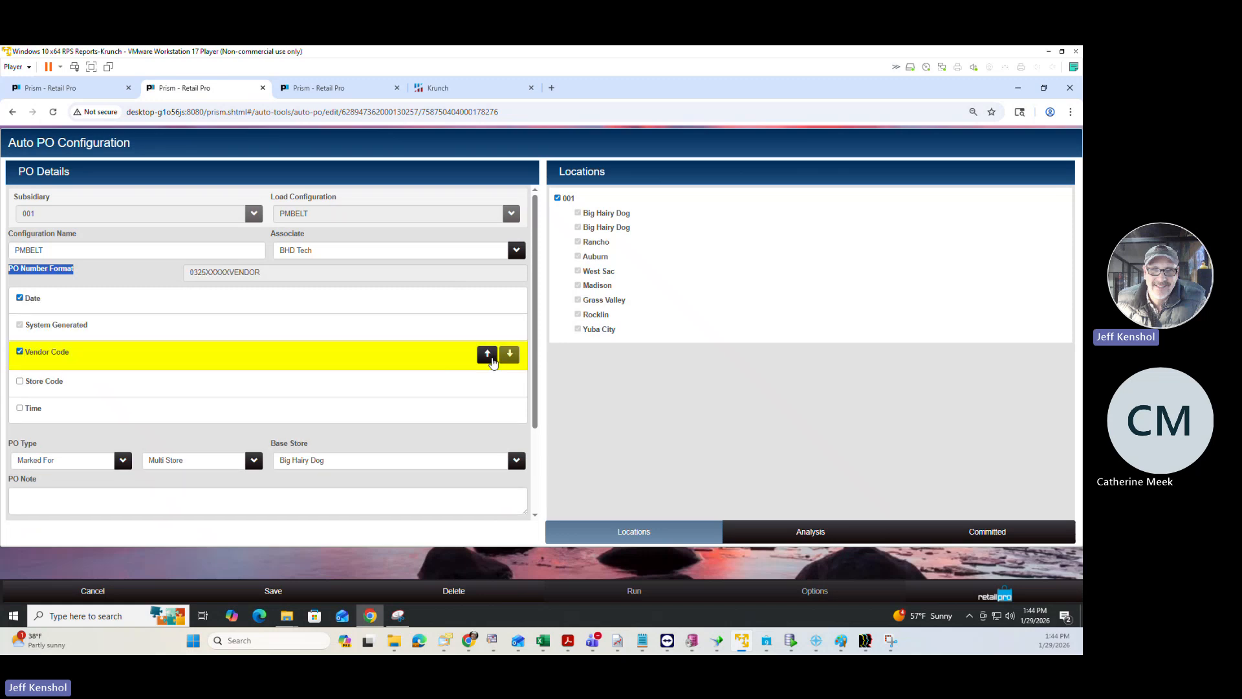
pyautogui.click(489, 354)
pyautogui.click(487, 327)
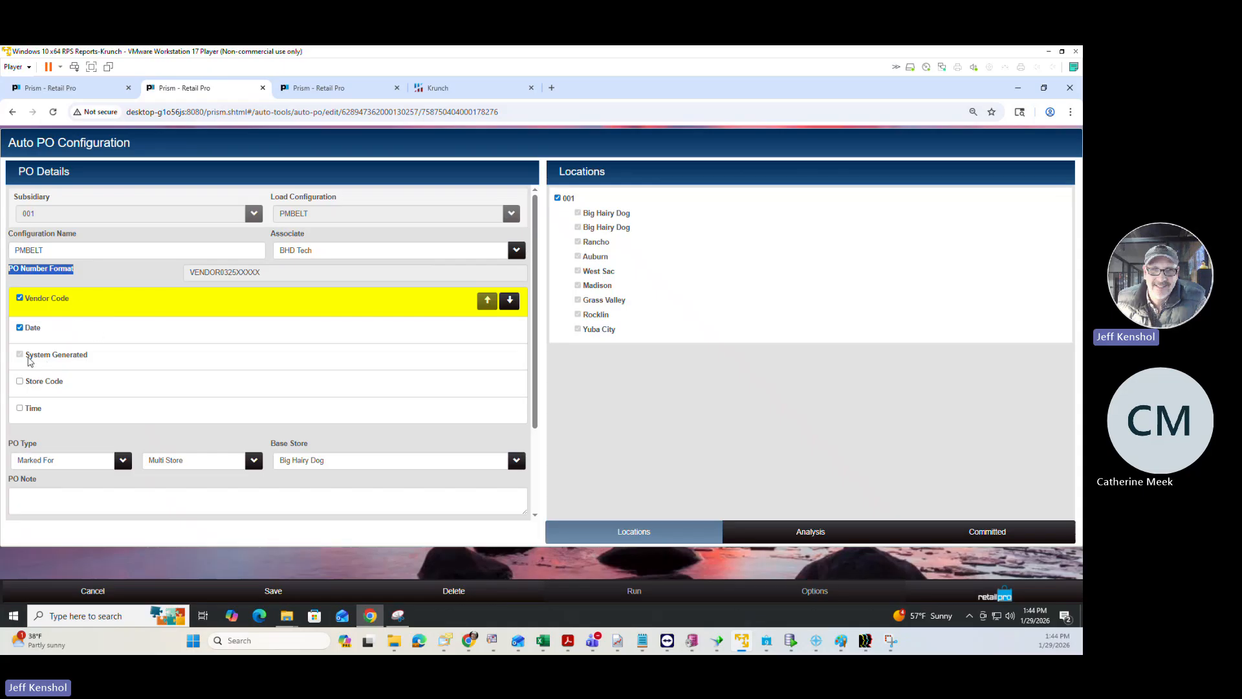
pyautogui.moveTo(29, 356); pyautogui.dragTo(94, 360)
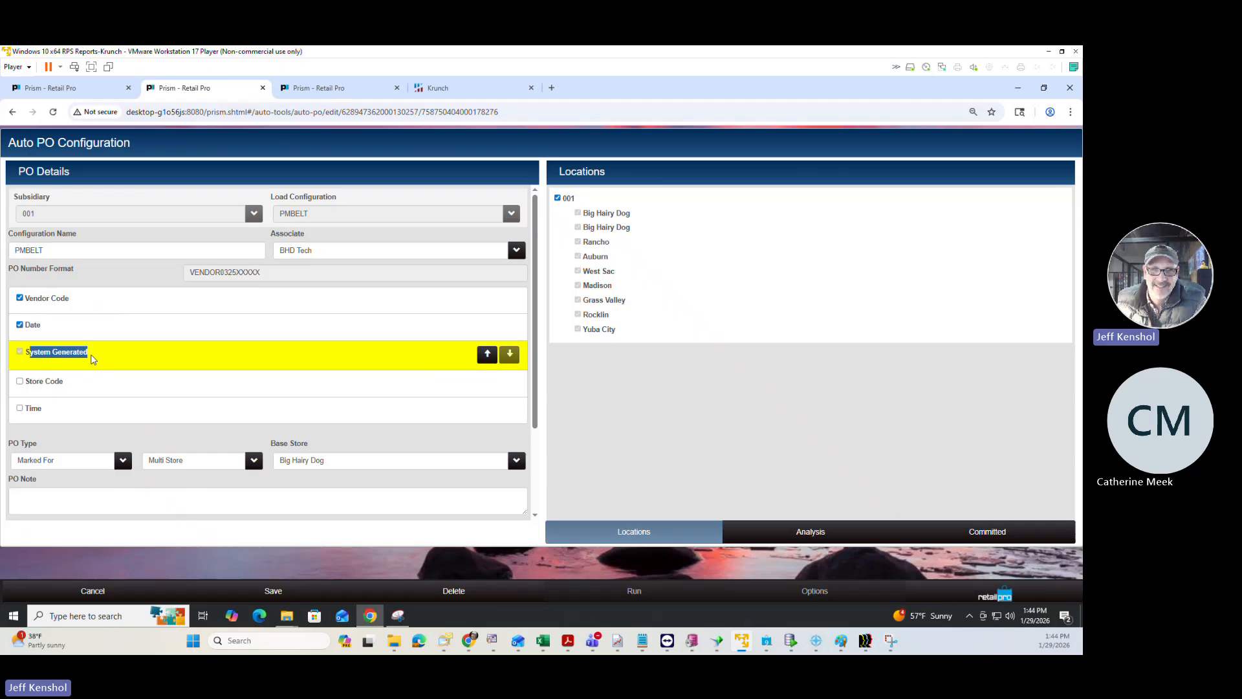
# Step: Add Store Code to the PO number format and place it between Vendor Code and Date
pyautogui.click(27, 381)
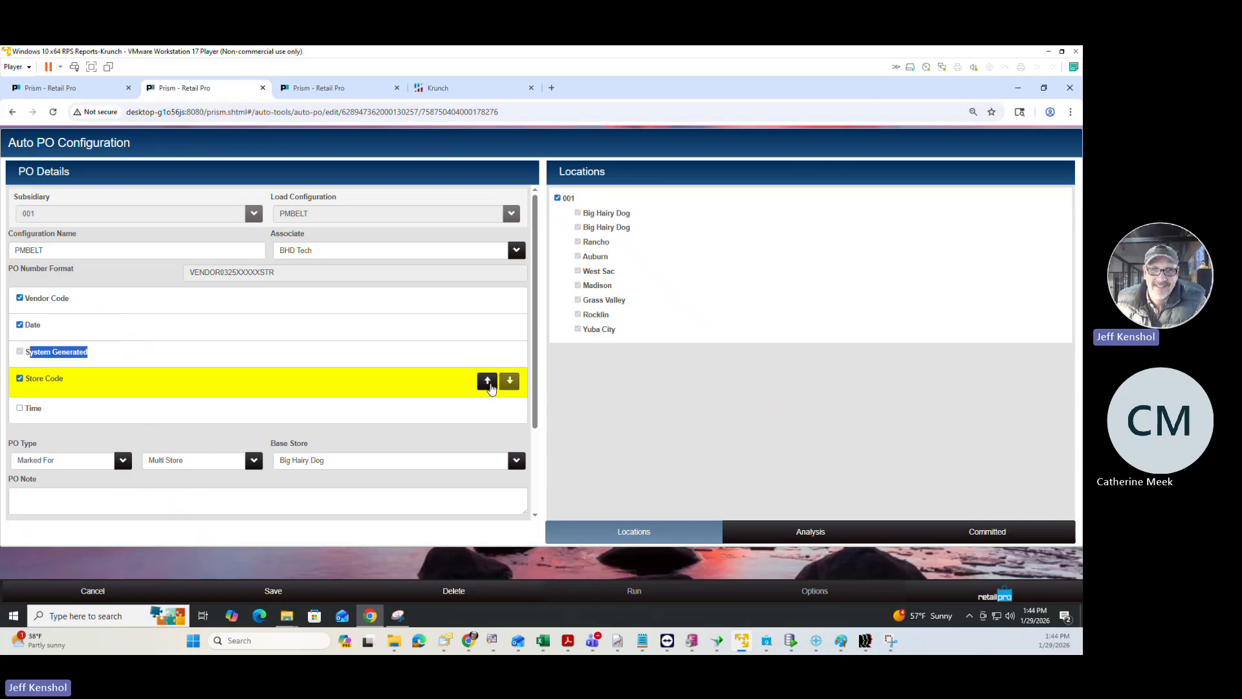
pyautogui.click(489, 383)
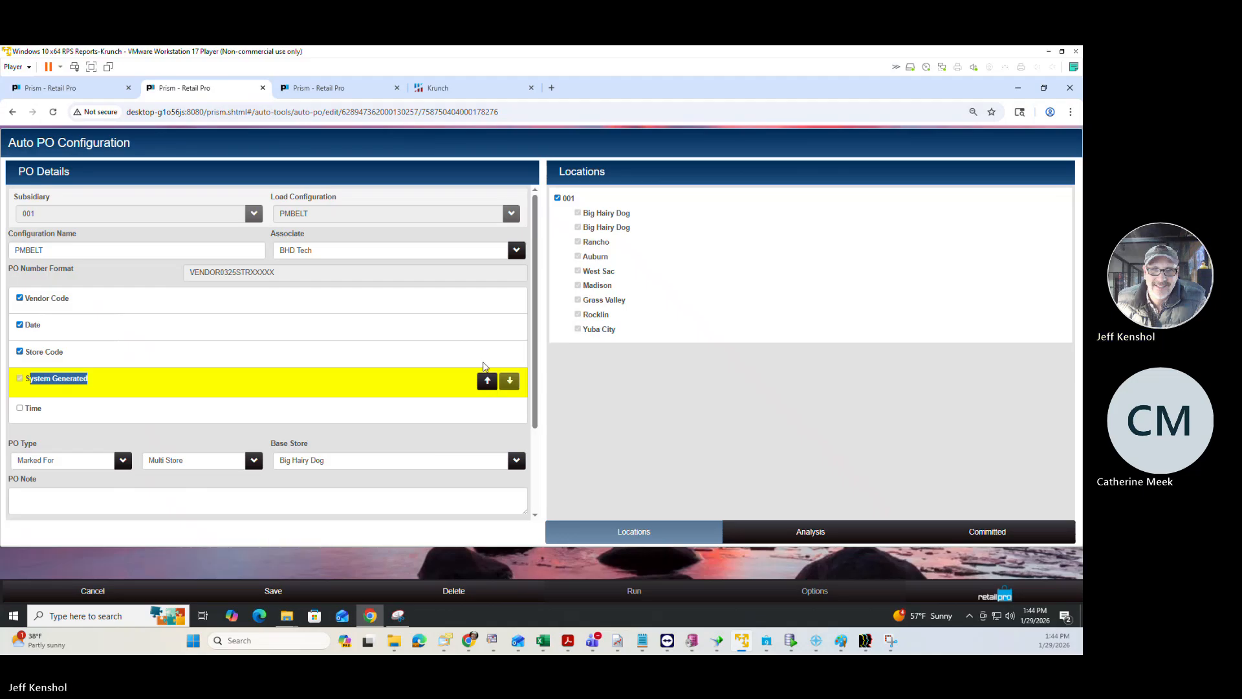
pyautogui.click(480, 364)
pyautogui.click(487, 356)
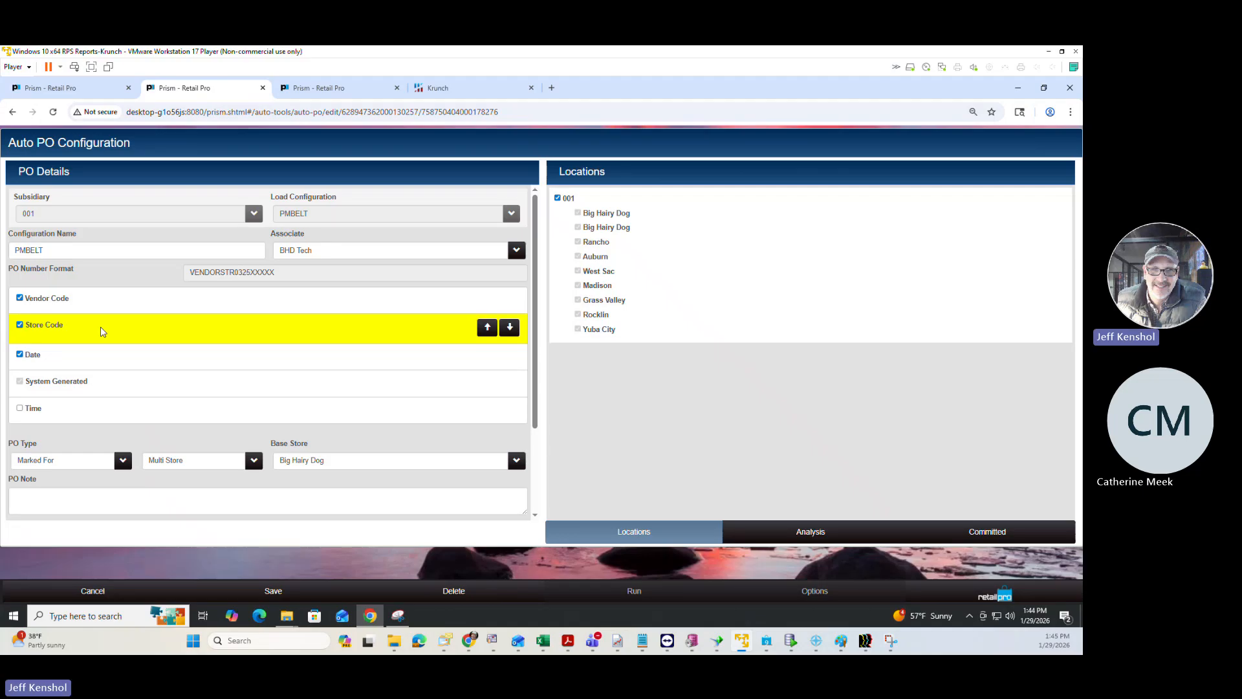
# Step: Choose Marked For as the PO type and Big Hairy Dog as the base store, leaving the PO note empty
pyautogui.click(122, 464)
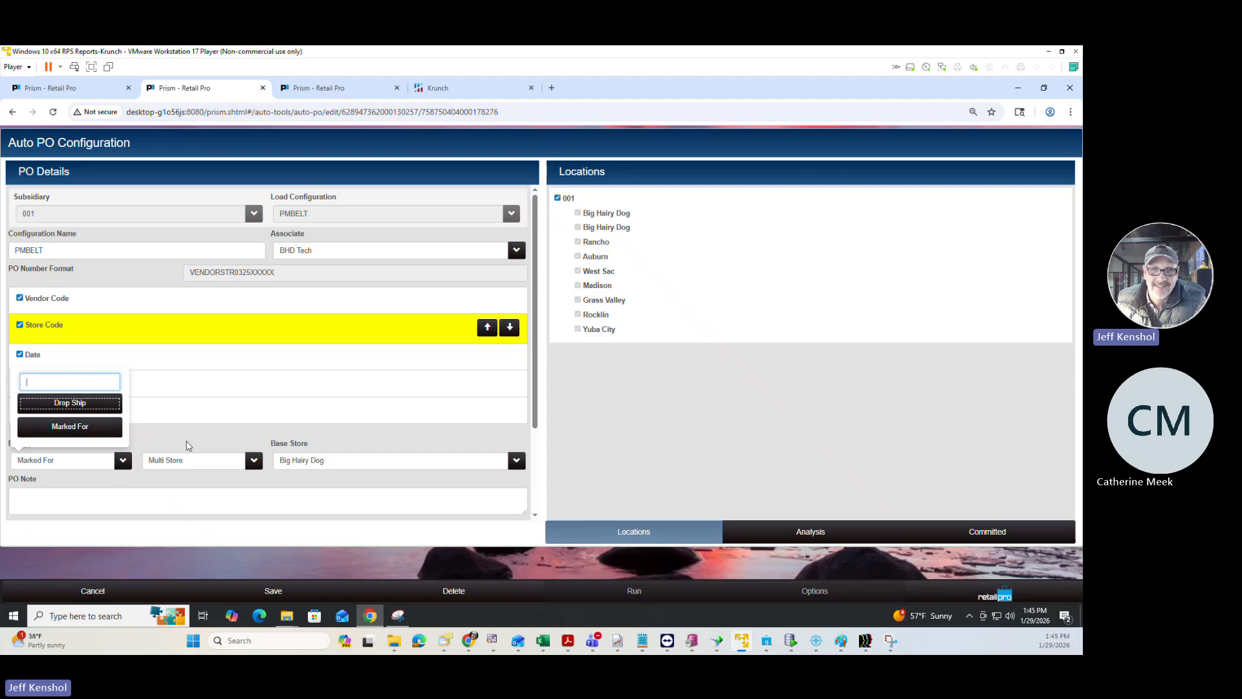
pyautogui.click(86, 432)
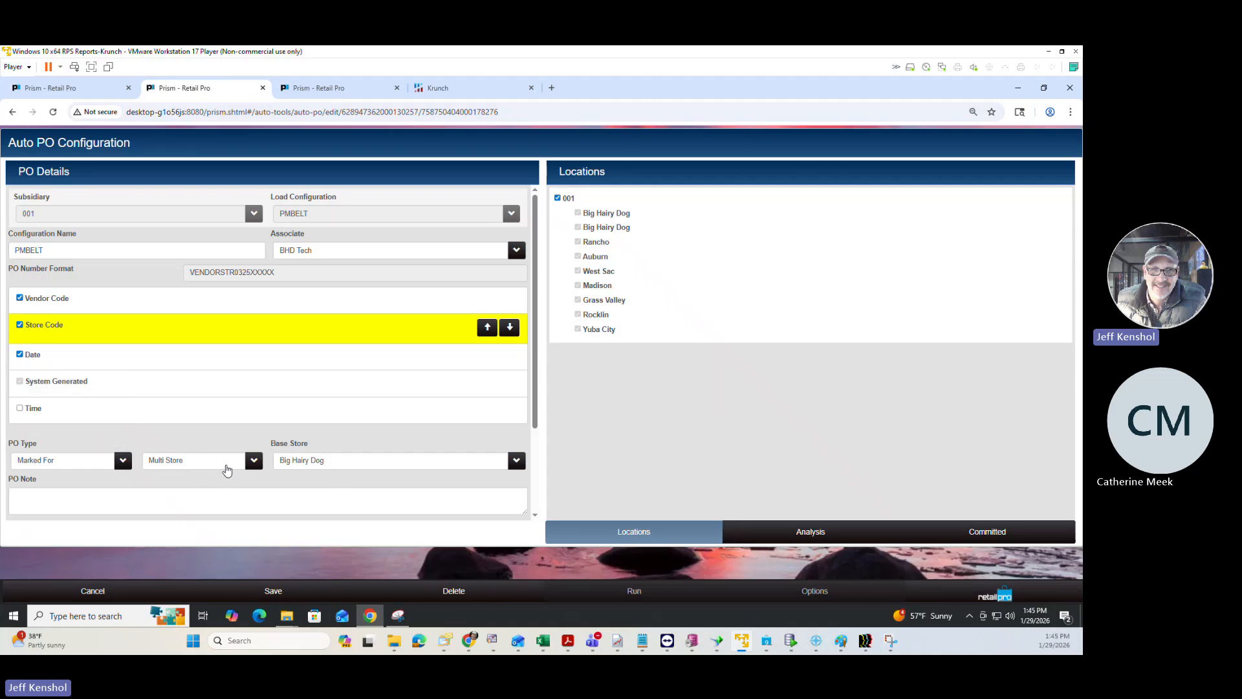
pyautogui.scroll(-1, 340, 469)
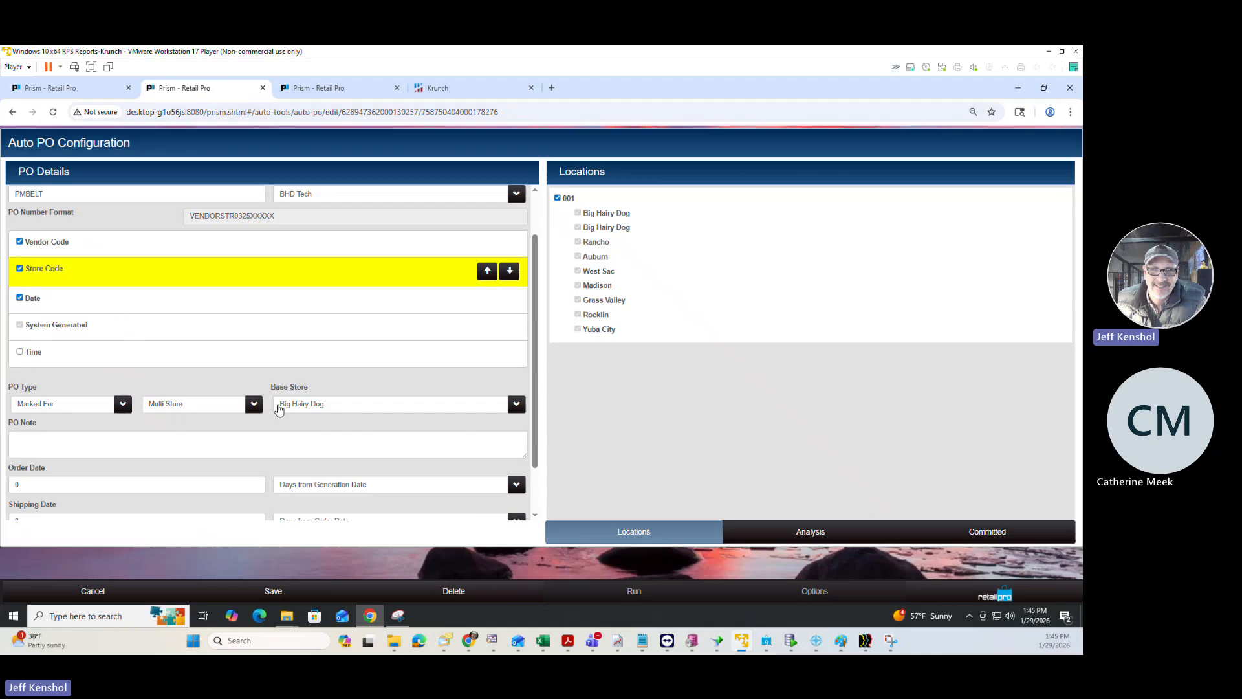
pyautogui.click(351, 409)
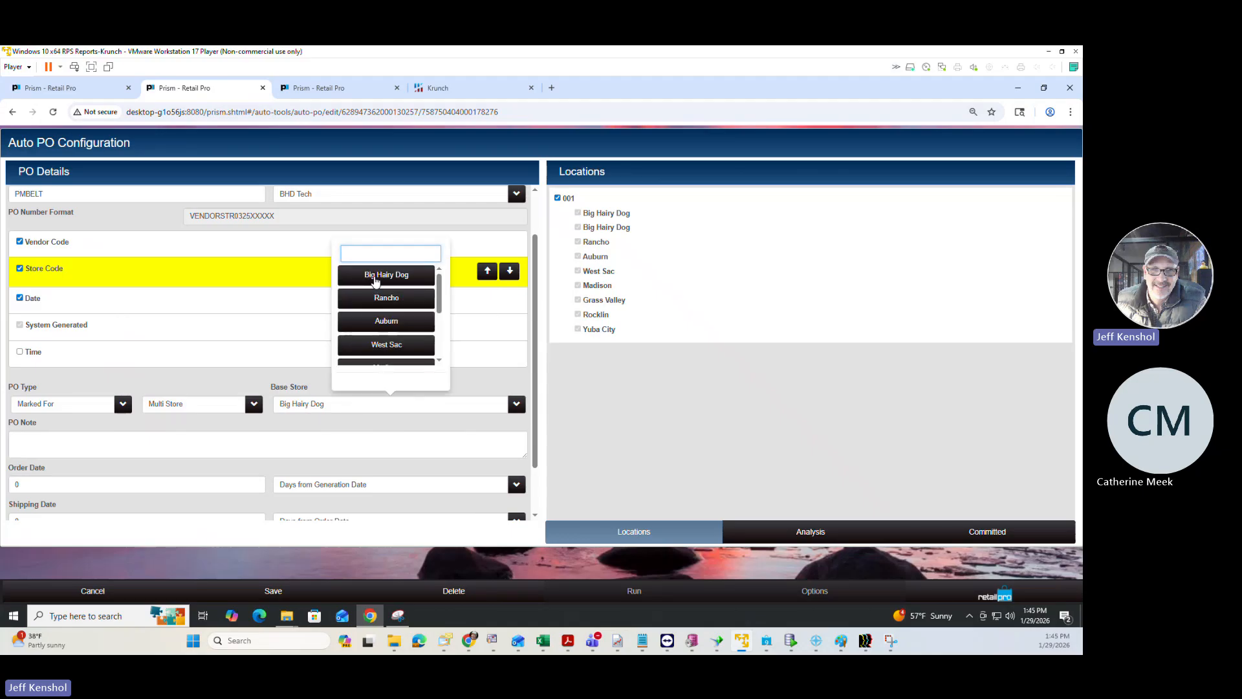
pyautogui.click(375, 278)
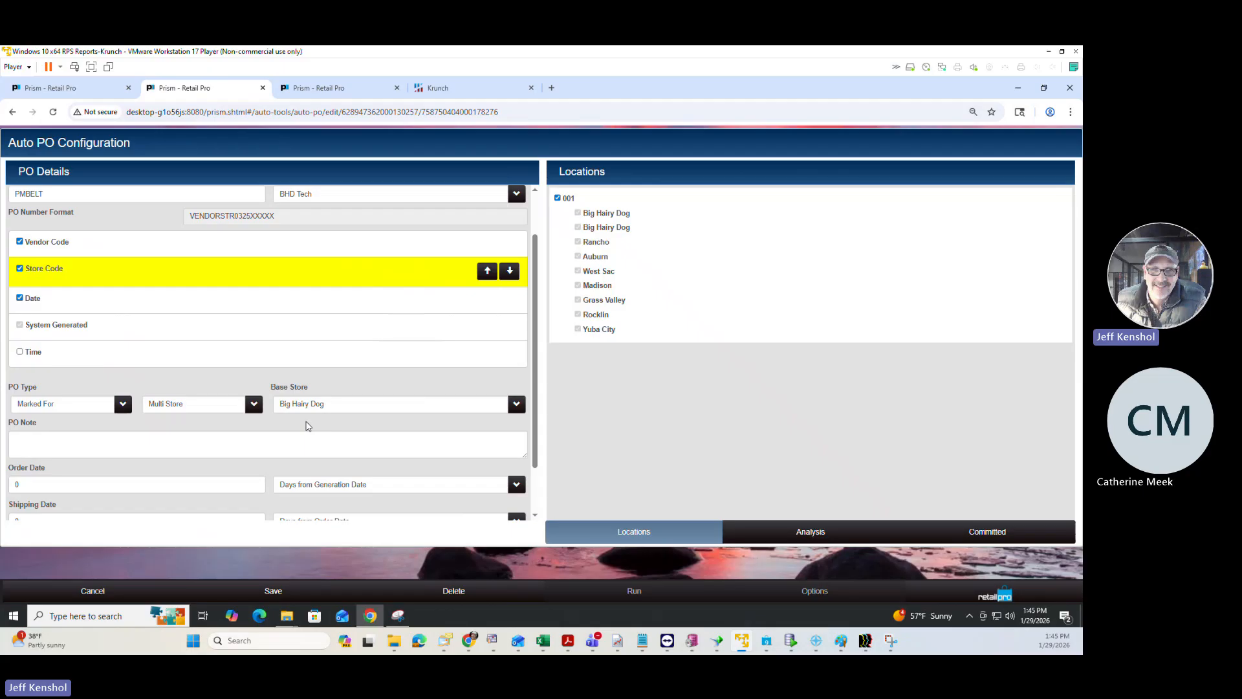
pyautogui.click(127, 435)
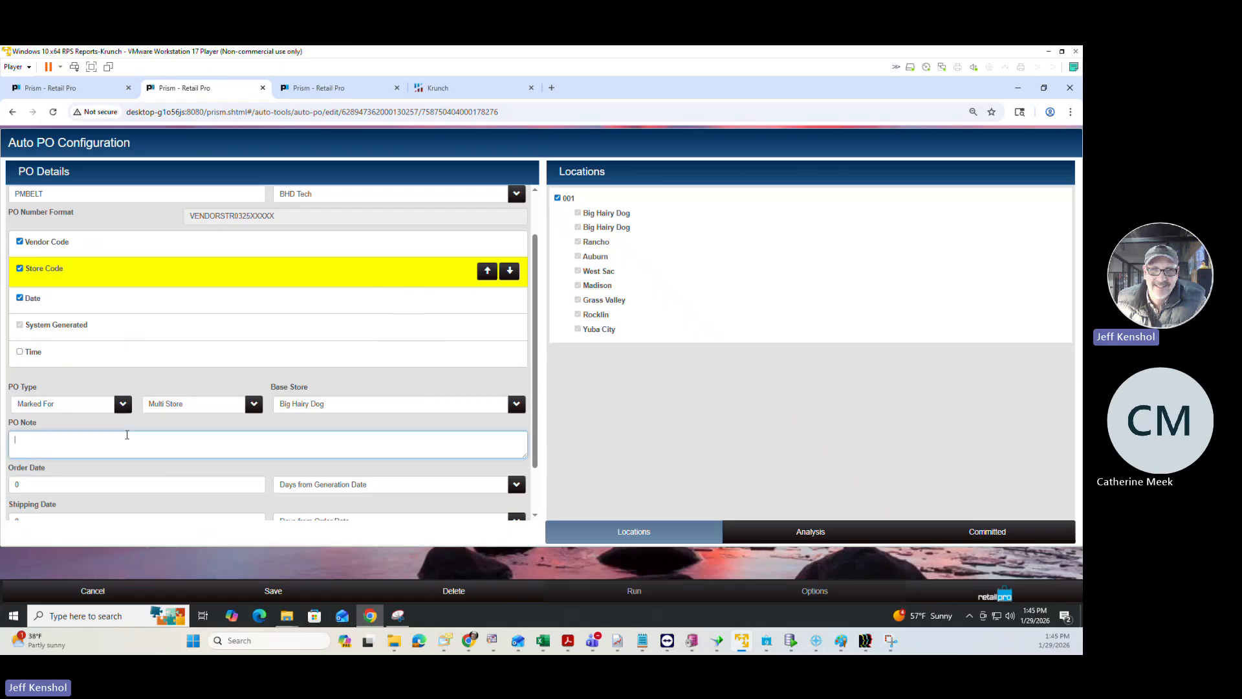
# Step: Set the shipping date to 14 days and the cancel date to 60 days, both counted from the order date
pyautogui.scroll(-1, 297, 480)
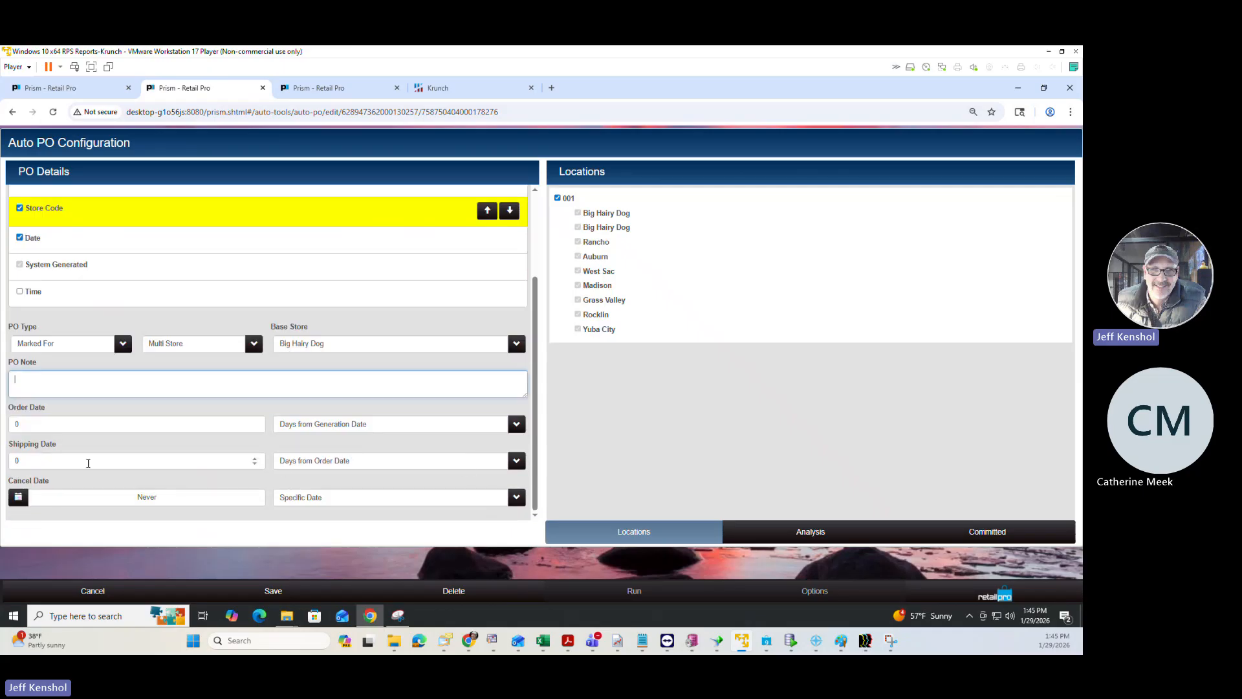
pyautogui.moveTo(58, 461); pyautogui.dragTo(2, 462)
pyautogui.write('14')
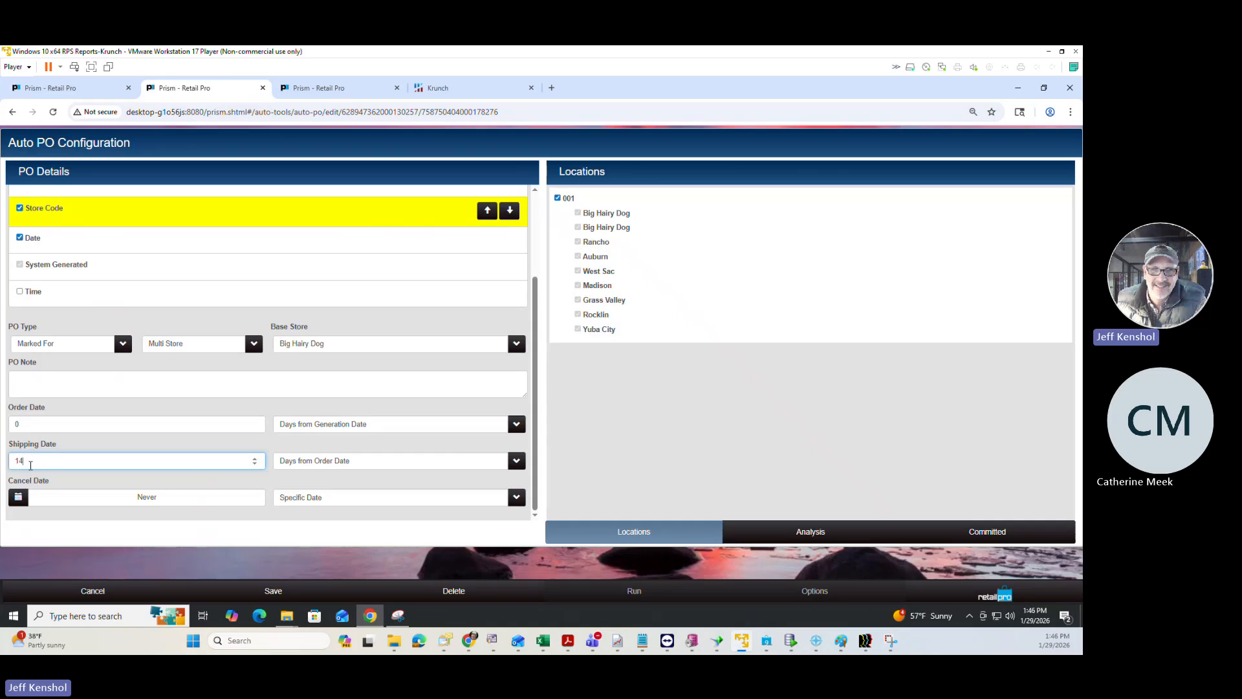
pyautogui.moveTo(31, 464); pyautogui.dragTo(4, 465)
pyautogui.click(412, 504)
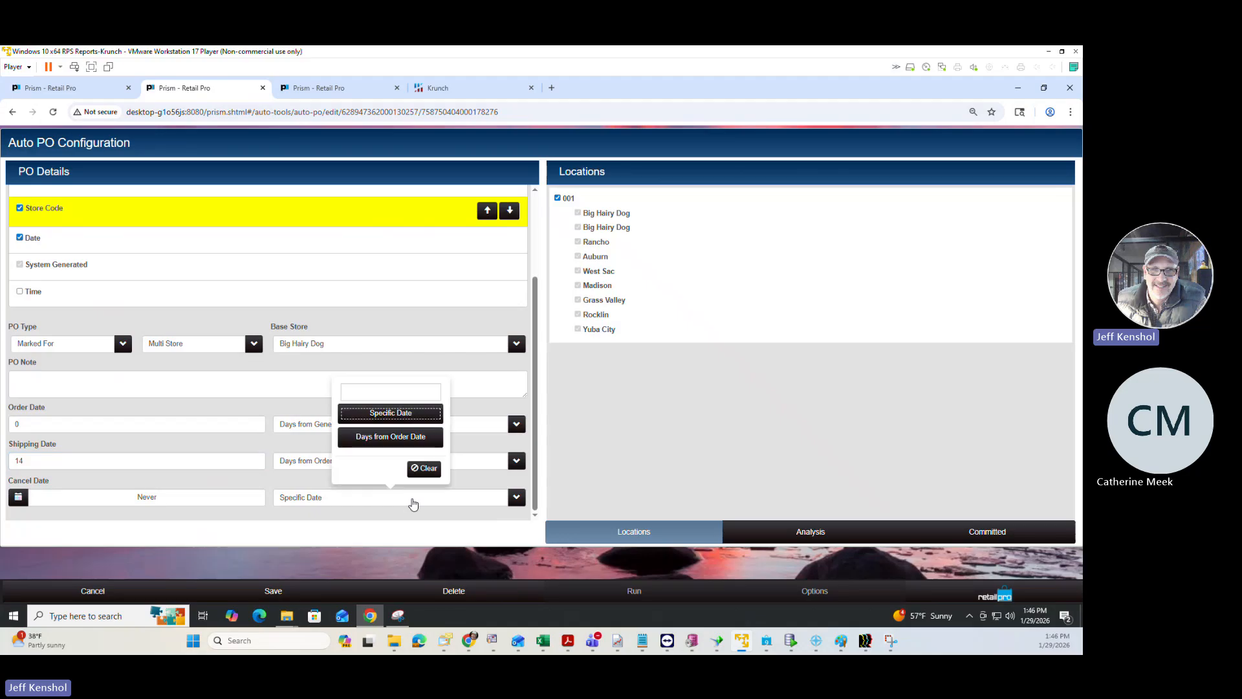
pyautogui.click(396, 438)
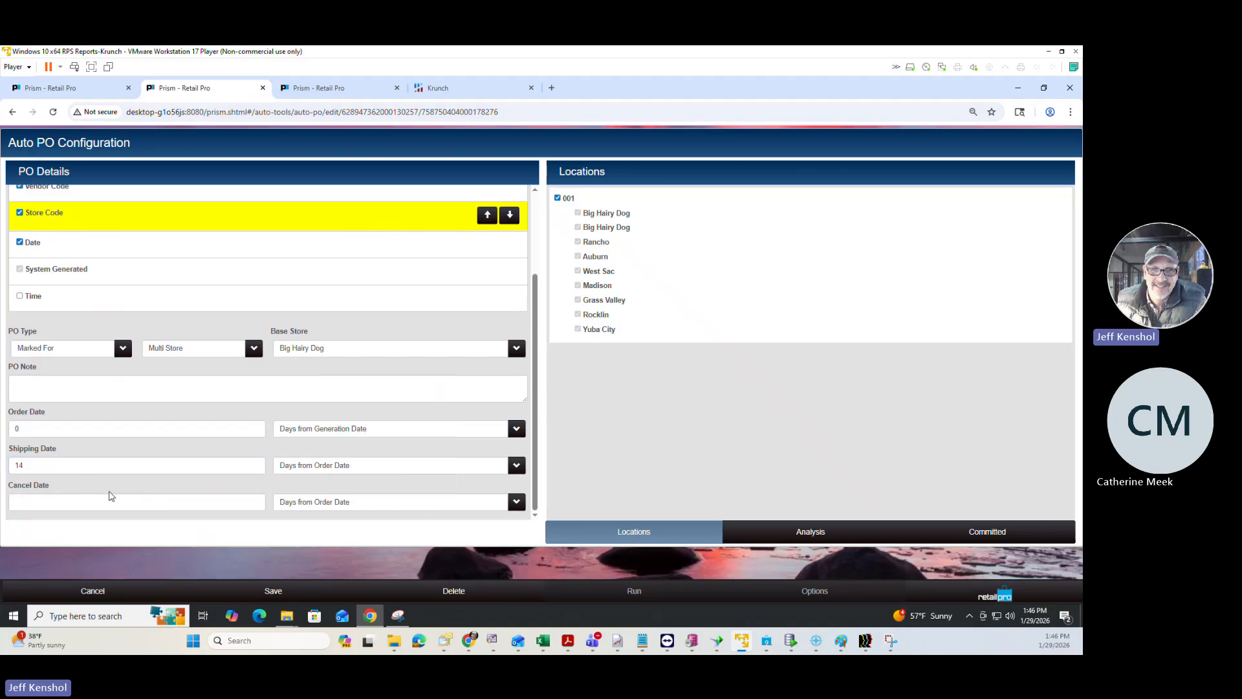
pyautogui.click(68, 502)
pyautogui.write('60')
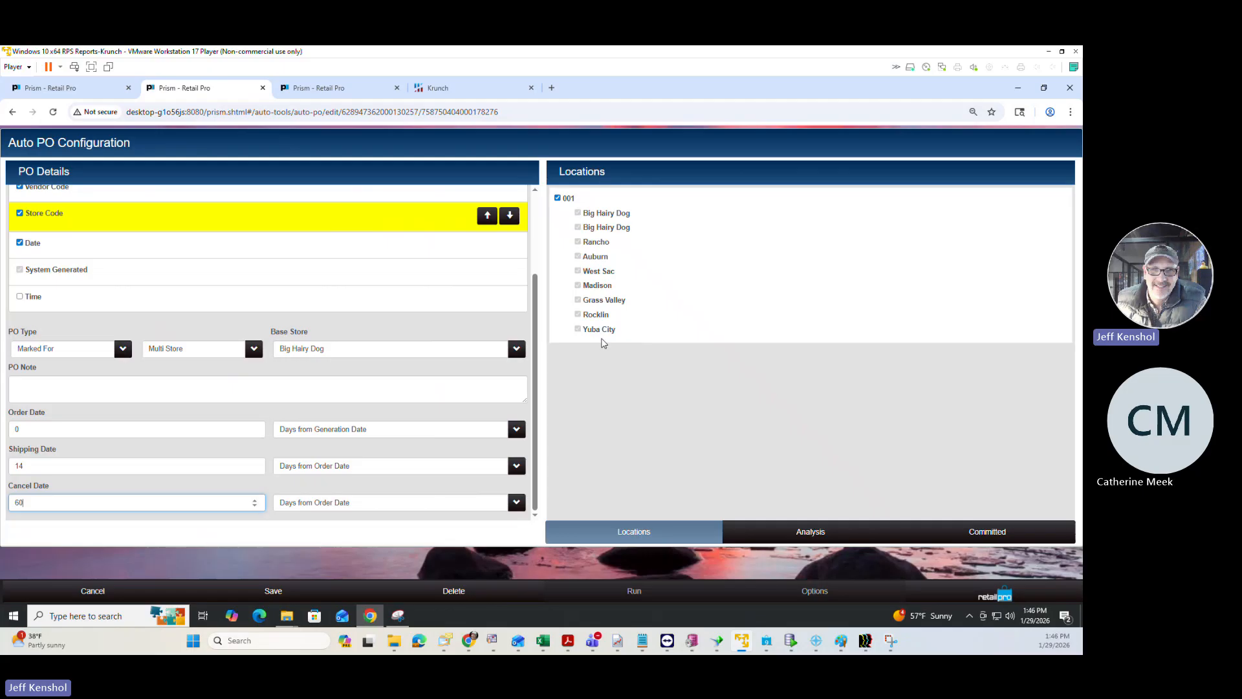
# Step: In the Analysis settings, change the fill level to Percentage and set it to 50
pyautogui.click(772, 525)
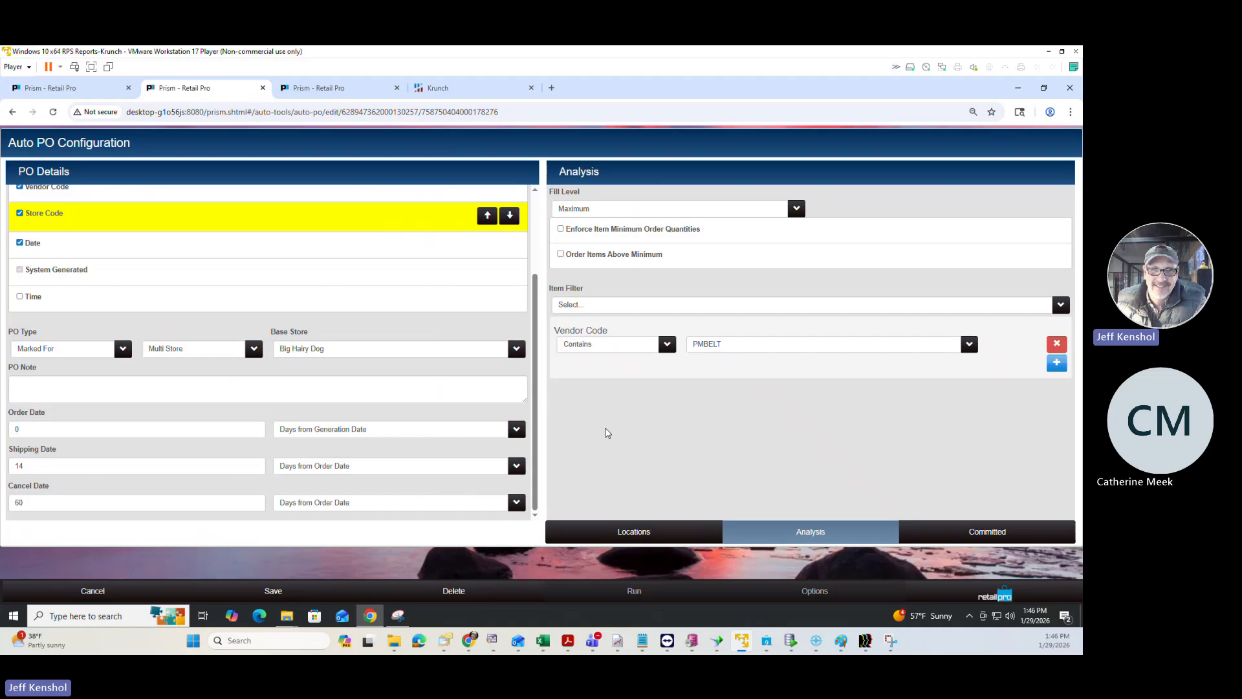
pyautogui.click(603, 209)
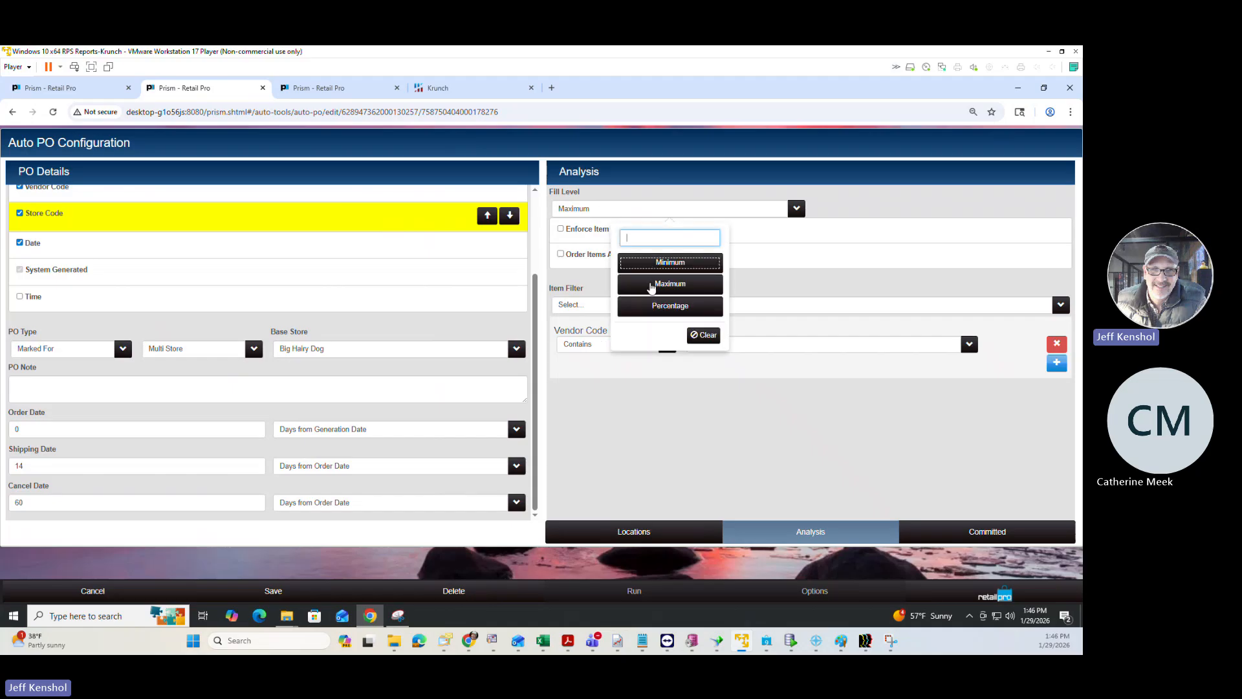
pyautogui.click(654, 305)
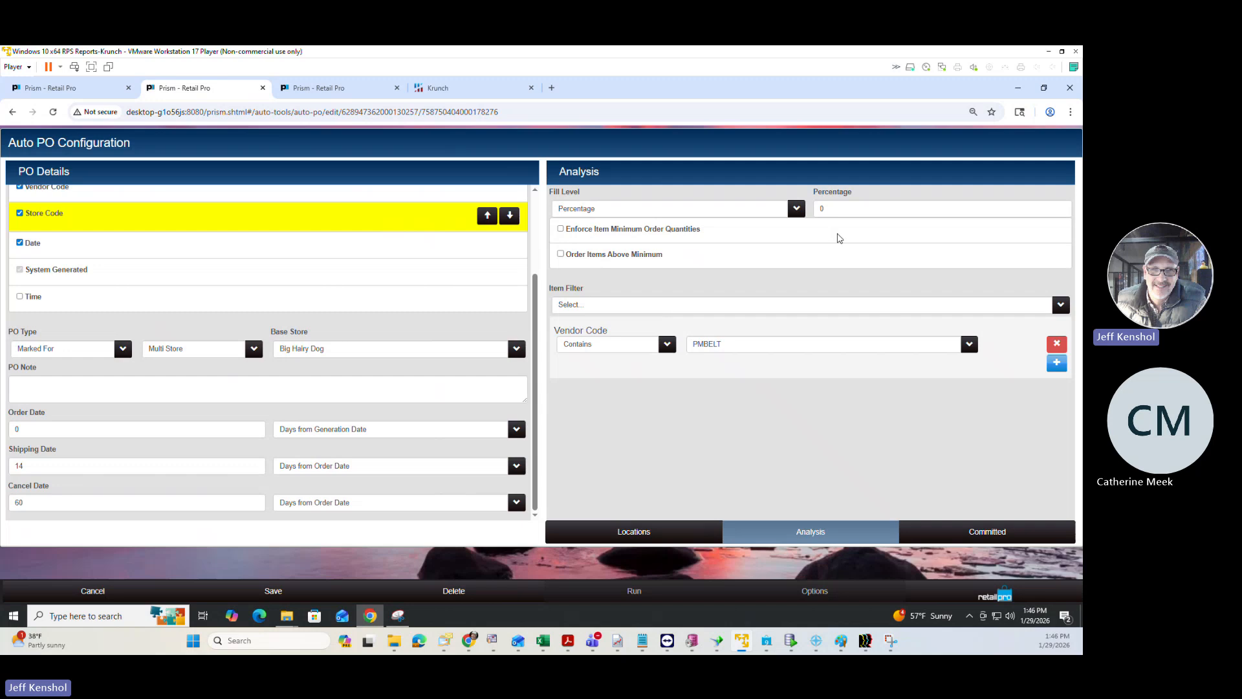
pyautogui.click(823, 209)
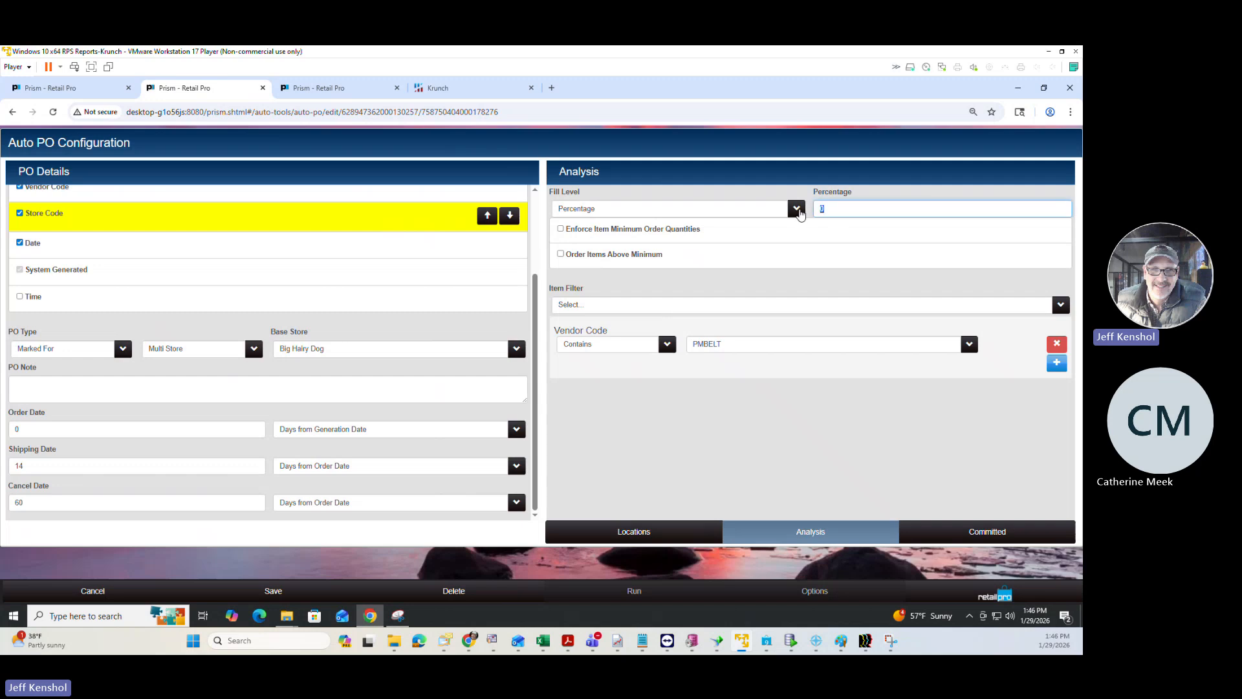
pyautogui.write('50')
pyautogui.moveTo(840, 206); pyautogui.dragTo(775, 211)
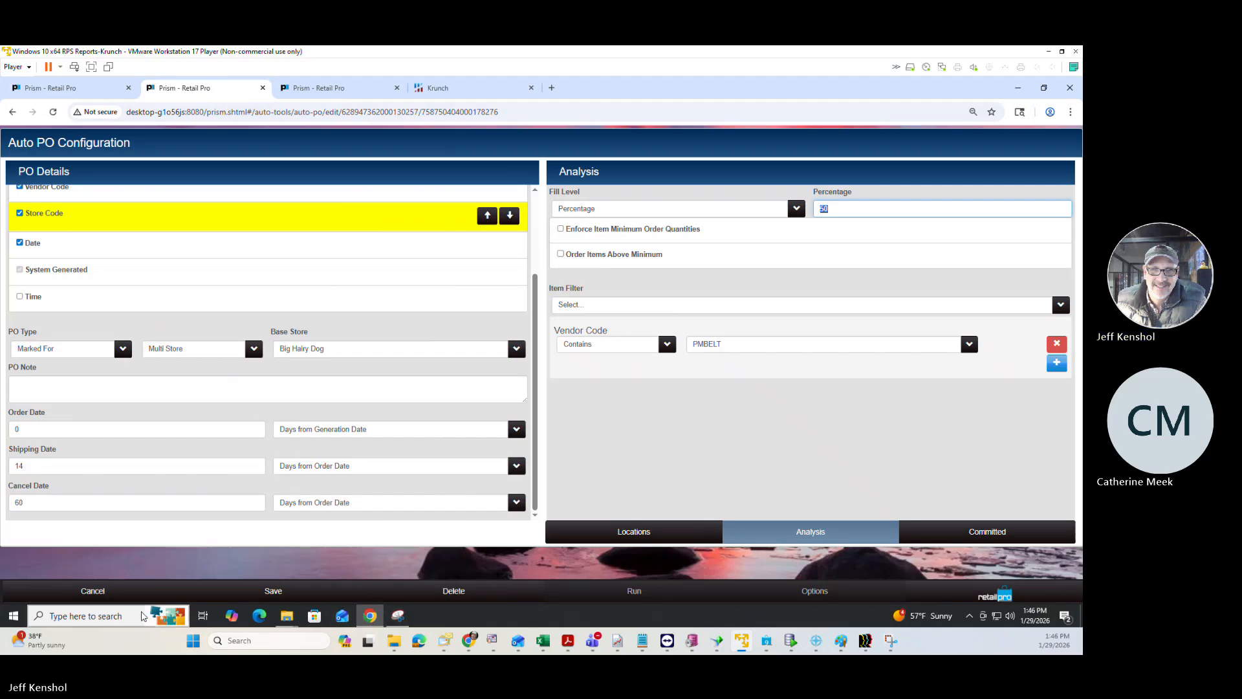
# Step: Open a blank Notepad window and move it below the analysis filter so the fill level settings stay visible
pyautogui.click(74, 623)
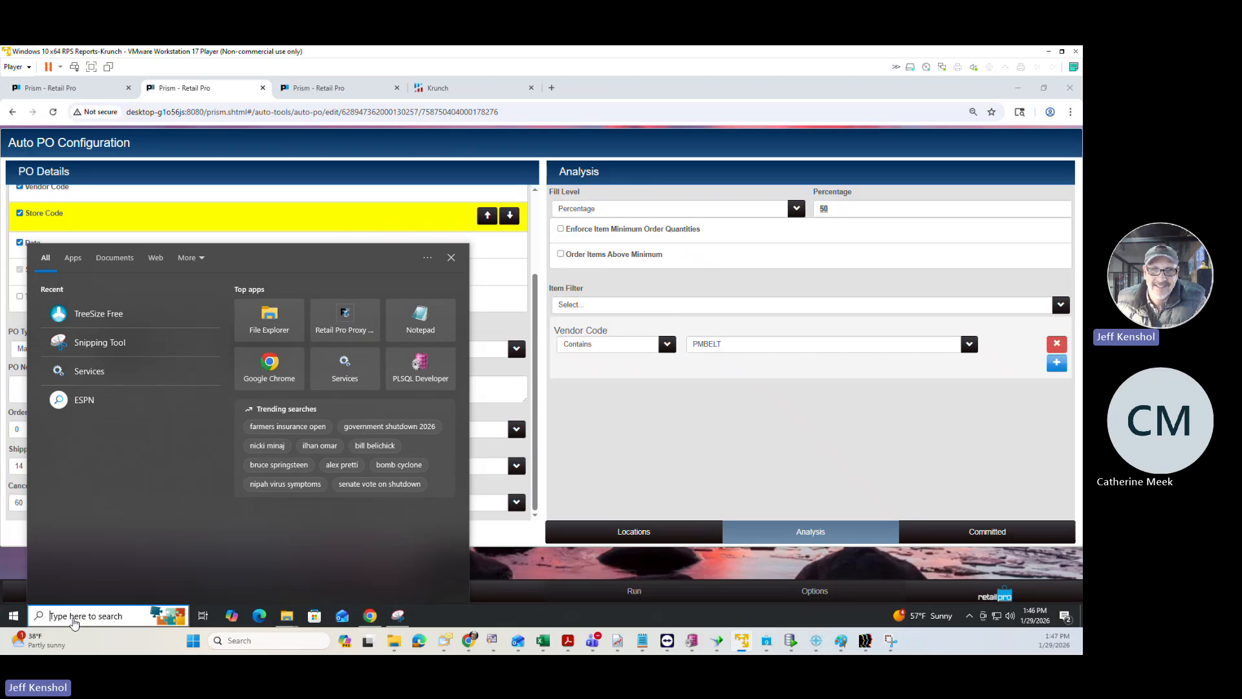
pyautogui.write('n')
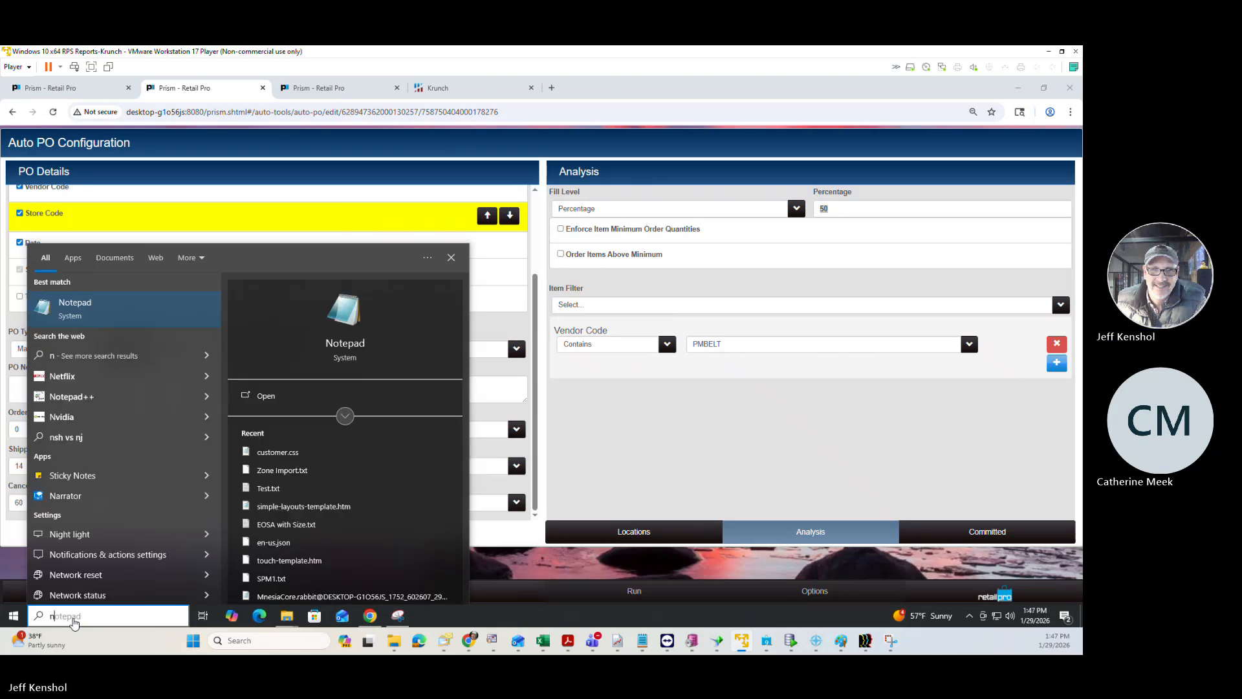
pyautogui.write('otepad')
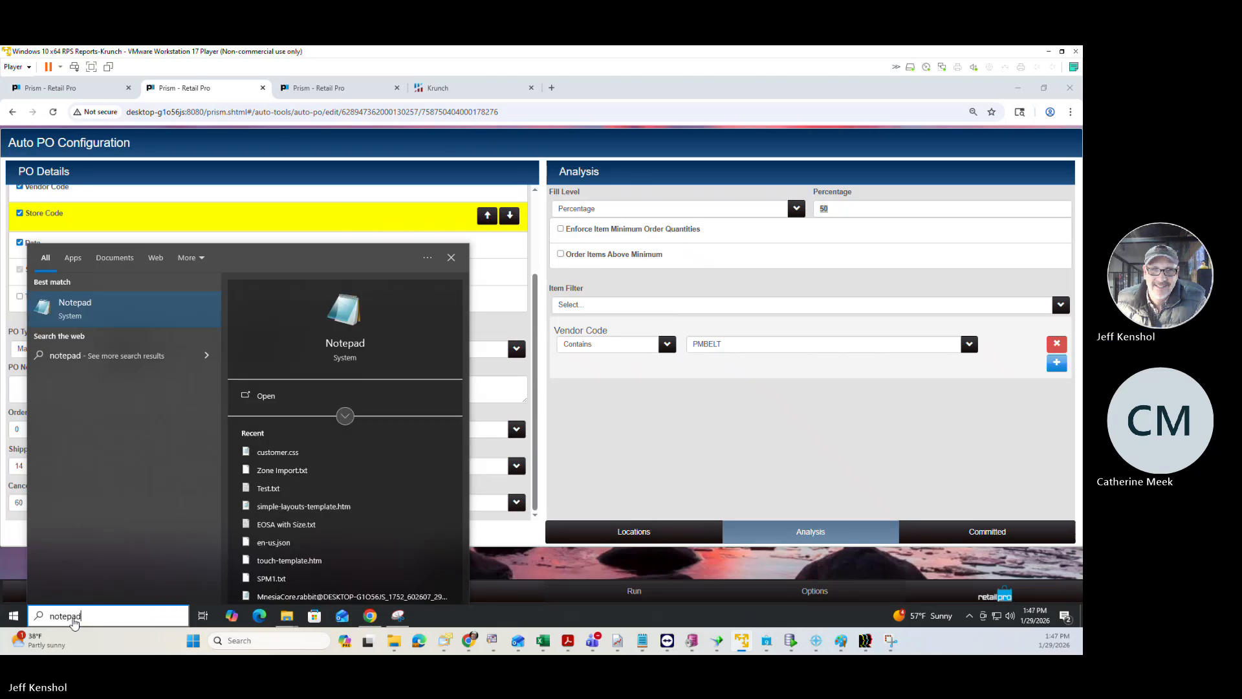
pyautogui.press('Return')
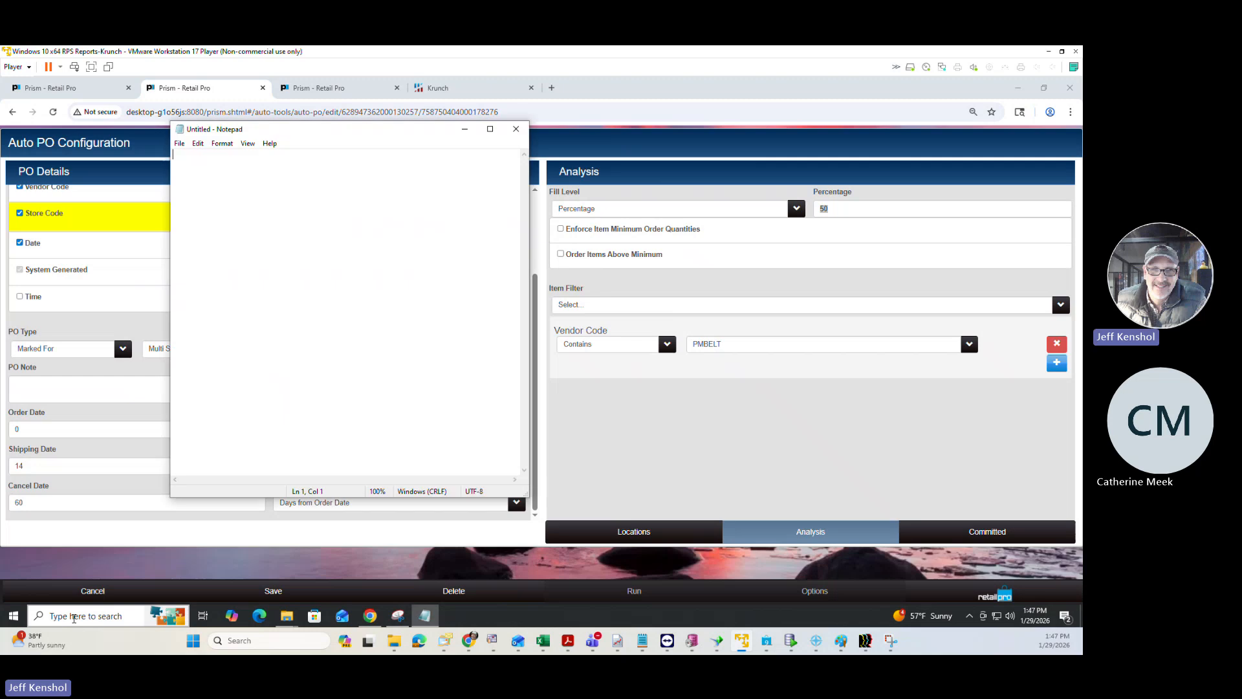
pyautogui.moveTo(304, 135); pyautogui.dragTo(737, 374)
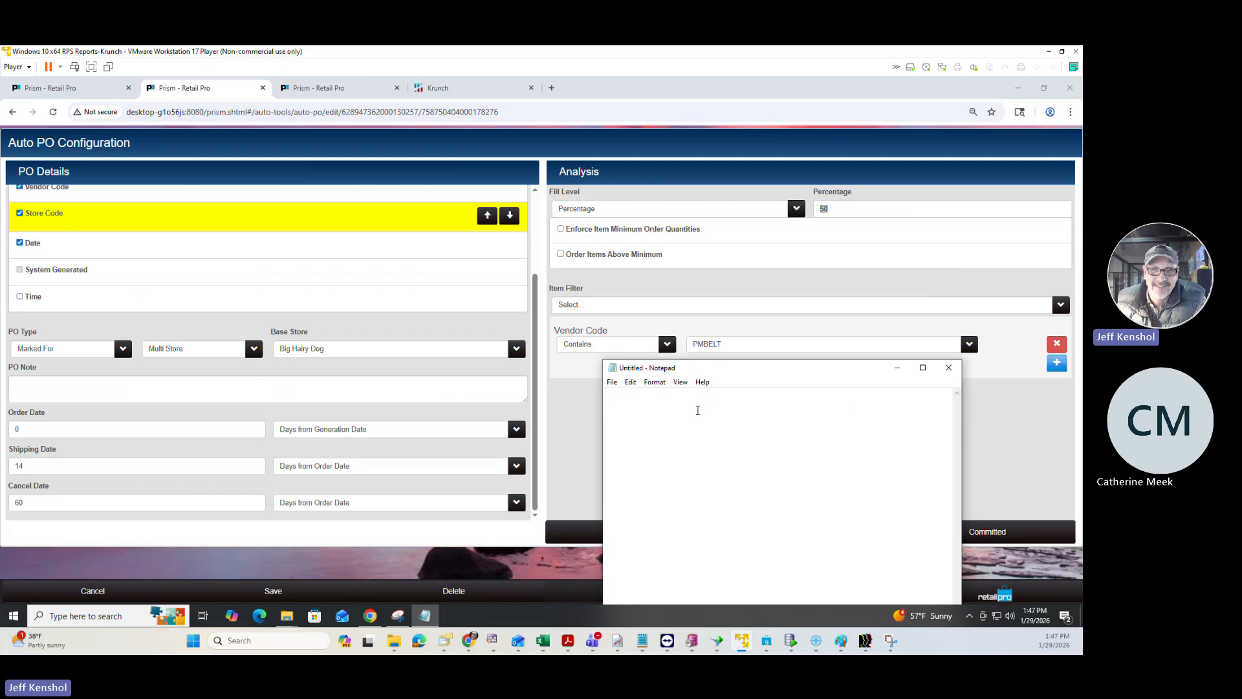
# Step: Write the example values in Notepad on separate lines: min 10, Max 20, Ord 50% and Ord Qty 15
pyautogui.write('min\t10')
pyautogui.press('Return')
pyautogui.write('Max')
pyautogui.press('Tab')
pyautogui.write('20')
pyautogui.press('Return')
pyautogui.write('0 Ord\t')
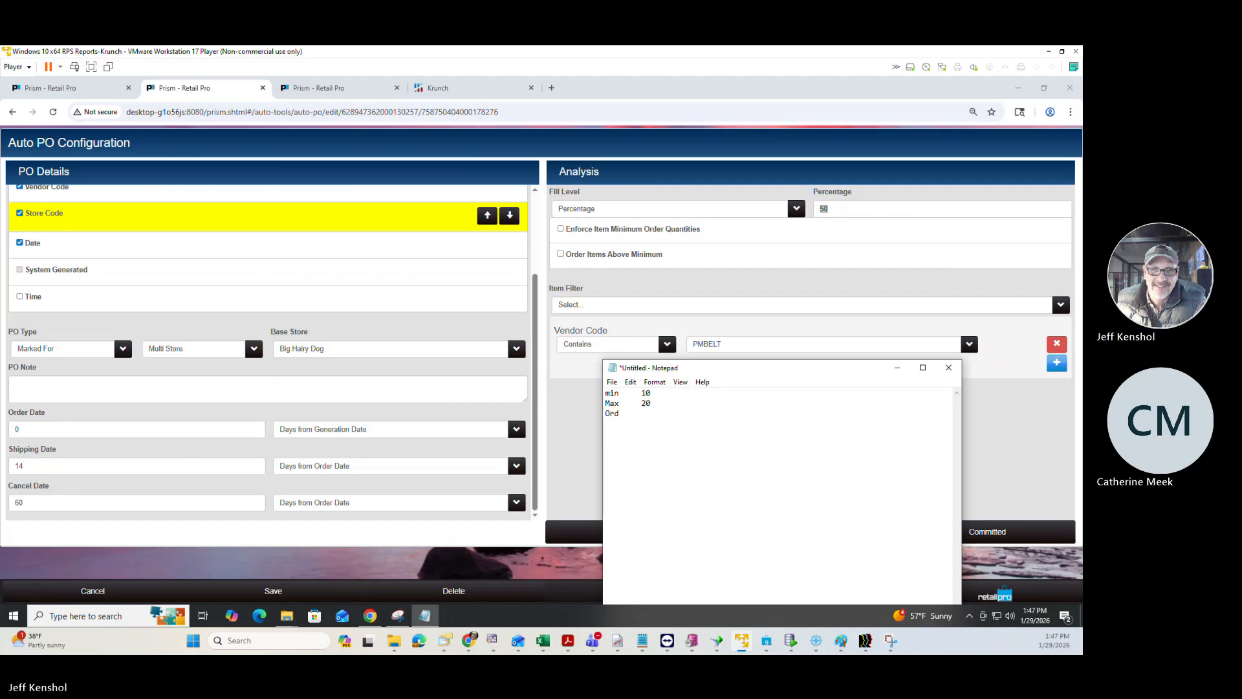
pyautogui.write('50%')
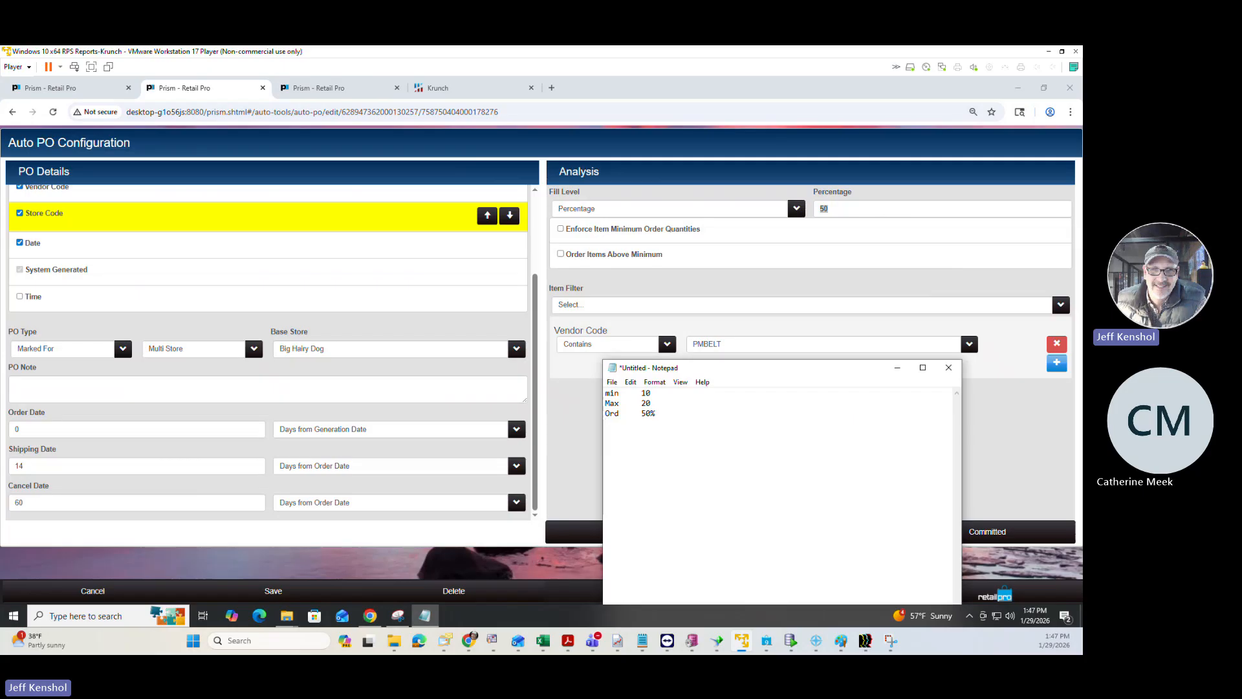
pyautogui.press('Return')
pyautogui.write('O')
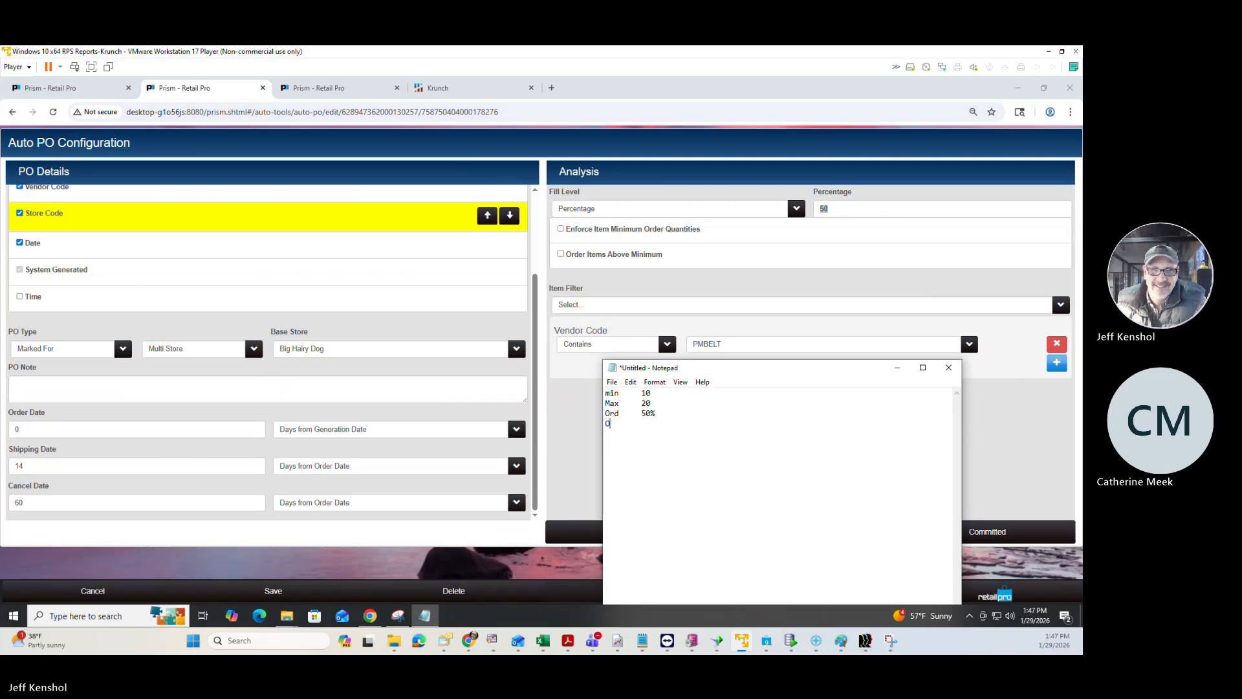
pyautogui.write('rd Qty ')
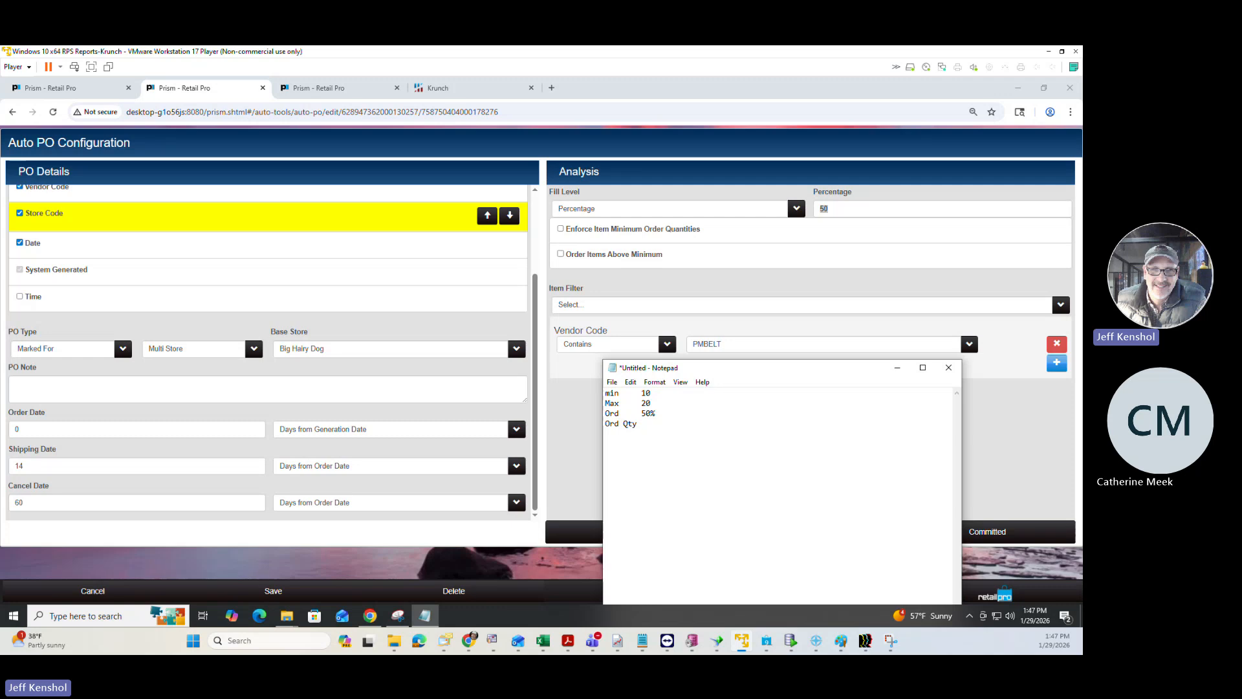
pyautogui.write('15')
# Step: Add an OH line with 11 and a "How Many ?" line below the order quantities, separated by blank lines
pyautogui.press('Return')
pyautogui.press('Return')
pyautogui.write('OH')
pyautogui.press('Tab')
pyautogui.write('11')
pyautogui.press('Return')
pyautogui.press('Return')
pyautogui.write('How Many')
pyautogui.press('Tab')
pyautogui.write('?')
# Step: Change the OH value in the Notepad example to 9, then restore it to 11
pyautogui.doubleClick(646, 393)
pyautogui.moveTo(655, 445); pyautogui.dragTo(637, 445)
pyautogui.moveTo(657, 444); pyautogui.dragTo(638, 442)
pyautogui.write('9')
pyautogui.moveTo(655, 424); pyautogui.dragTo(635, 427)
pyautogui.click(655, 440)
pyautogui.press('BackSpace')
pyautogui.write('11')
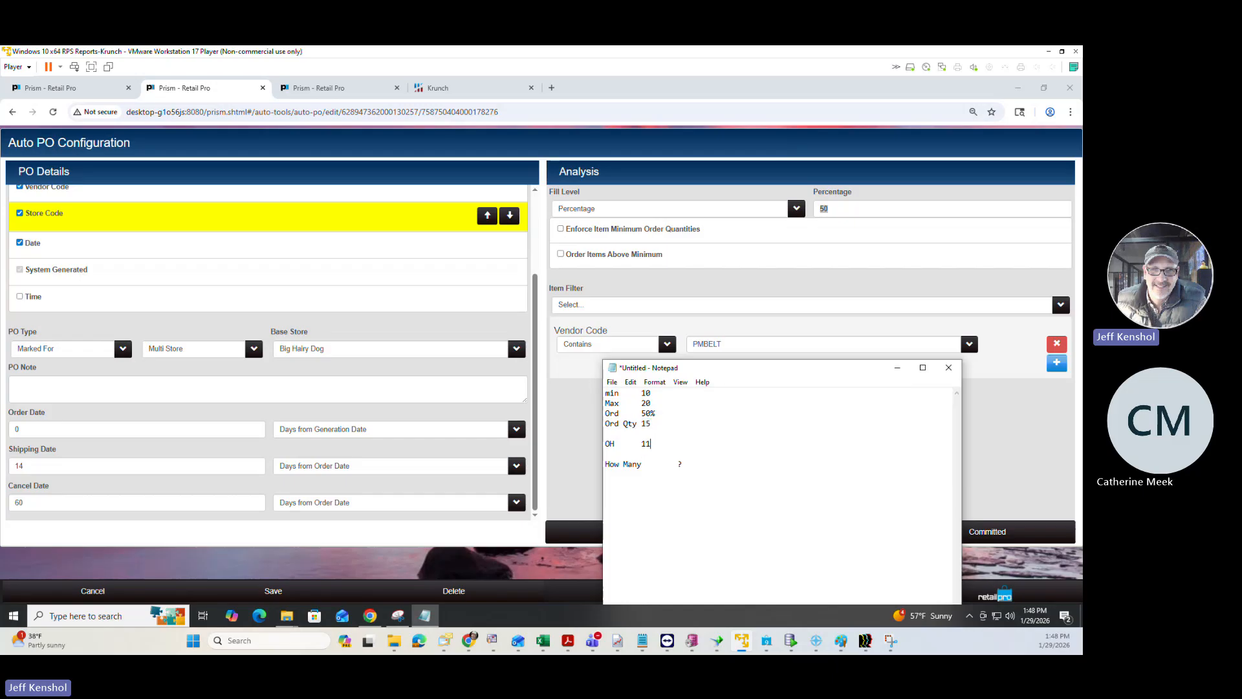
# Step: Switch back to Prism's Auto PO configuration and enable Order Items Above Minimum
pyautogui.click(561, 255)
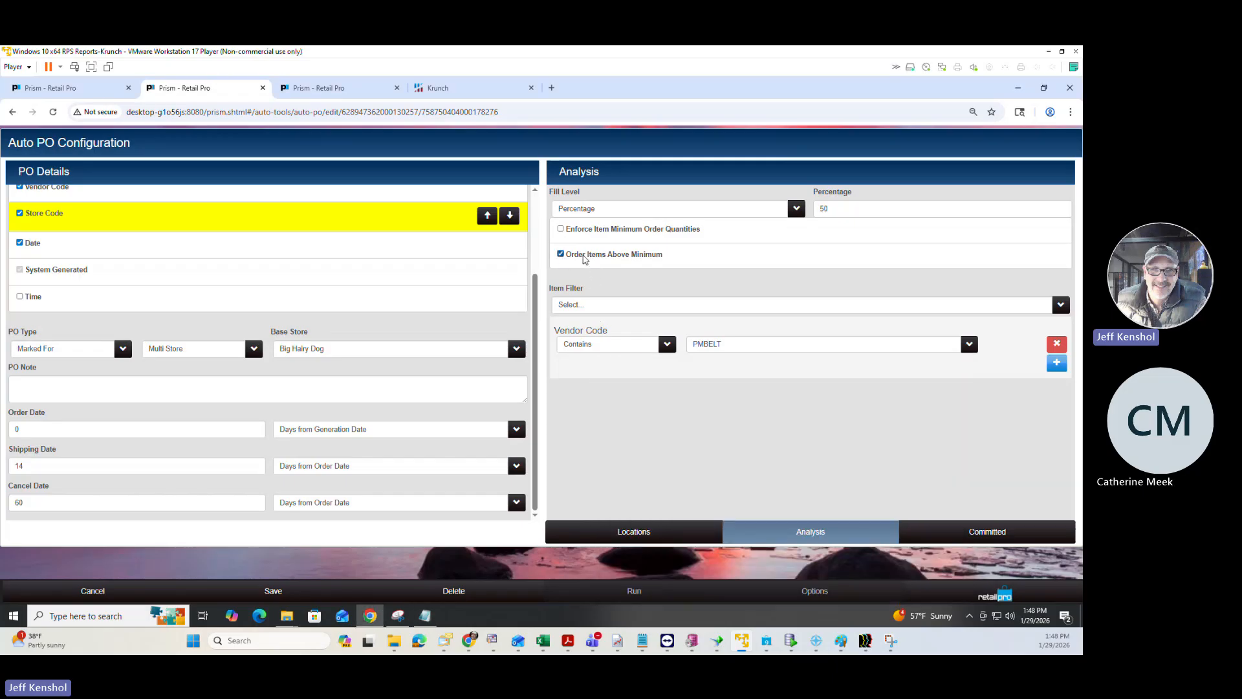
pyautogui.moveTo(571, 255); pyautogui.dragTo(675, 263)
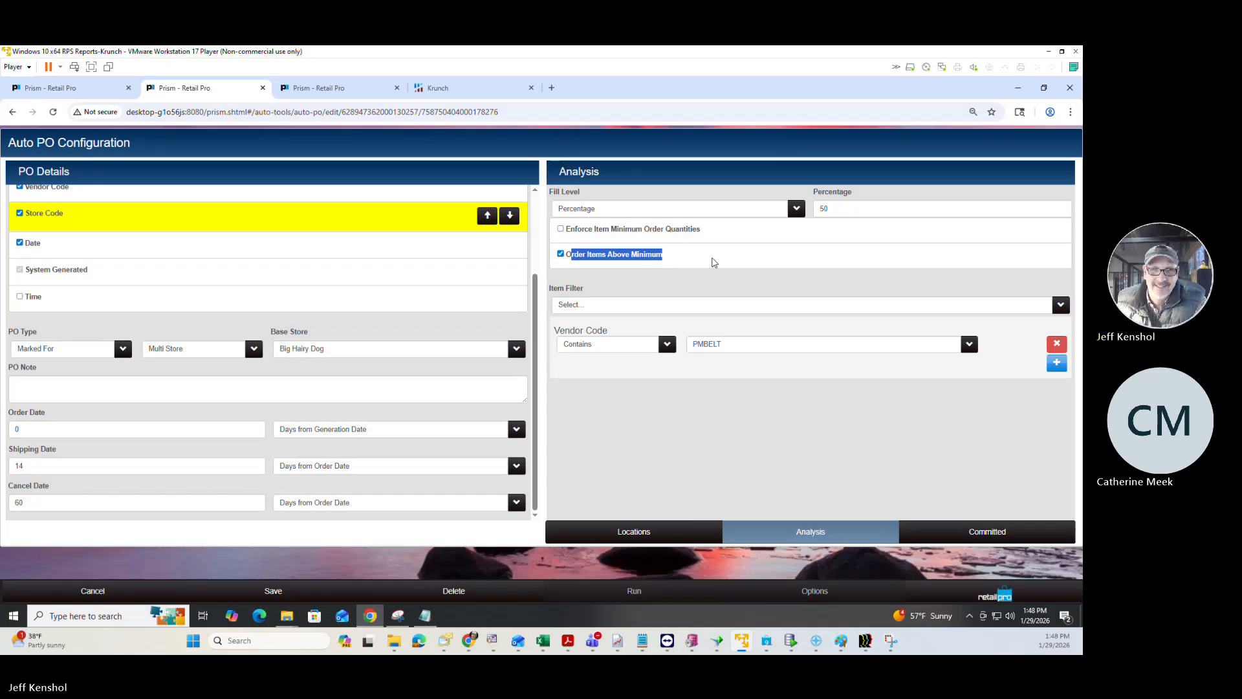
# Step: Compare the Notepad example with the Auto PO configuration and disable Order Items Above Minimum
pyautogui.click(425, 615)
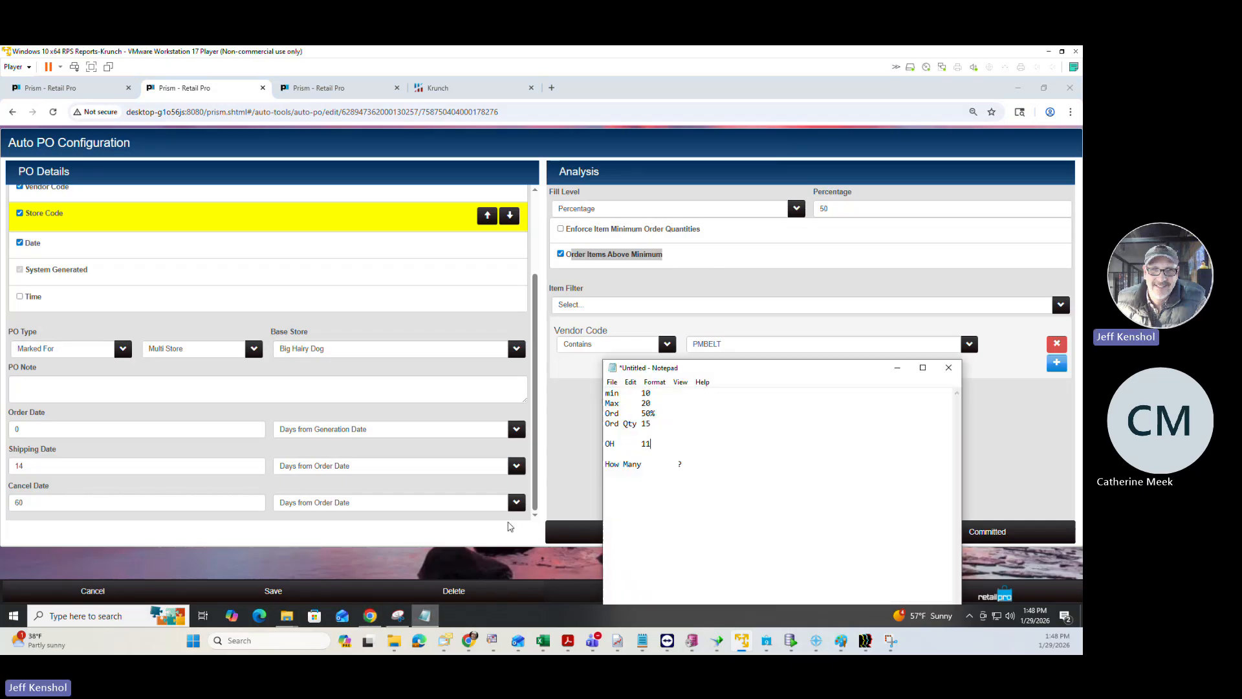
pyautogui.click(561, 254)
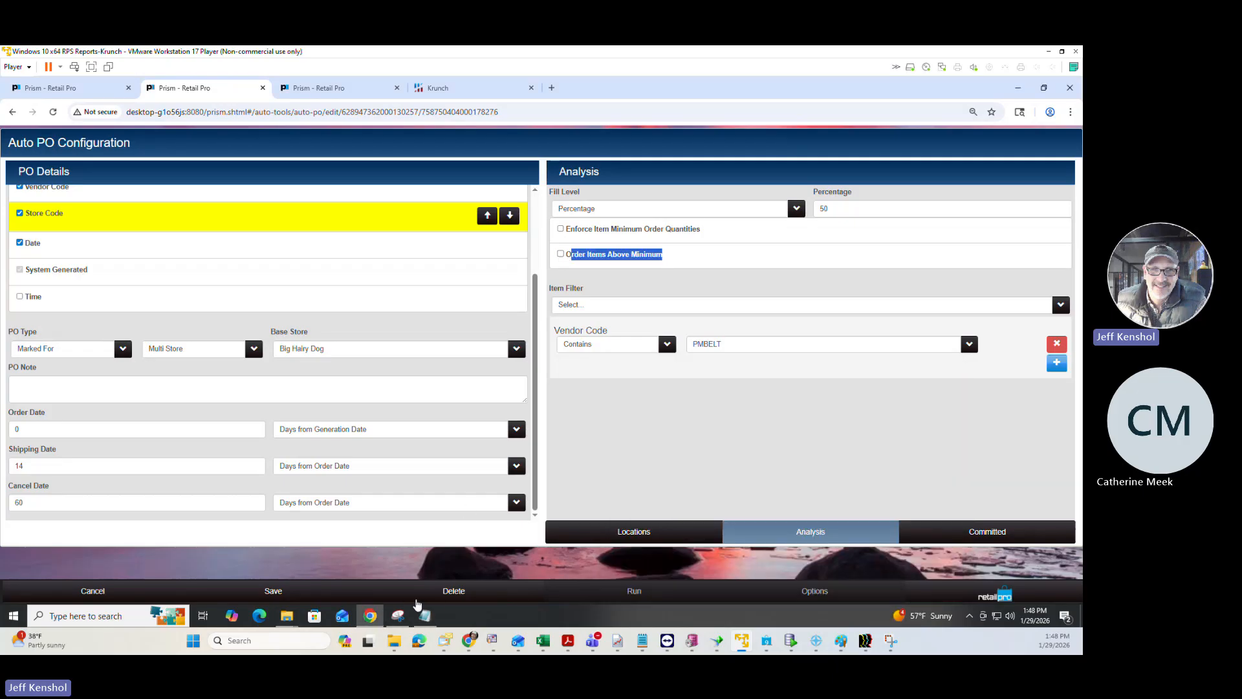
pyautogui.click(425, 615)
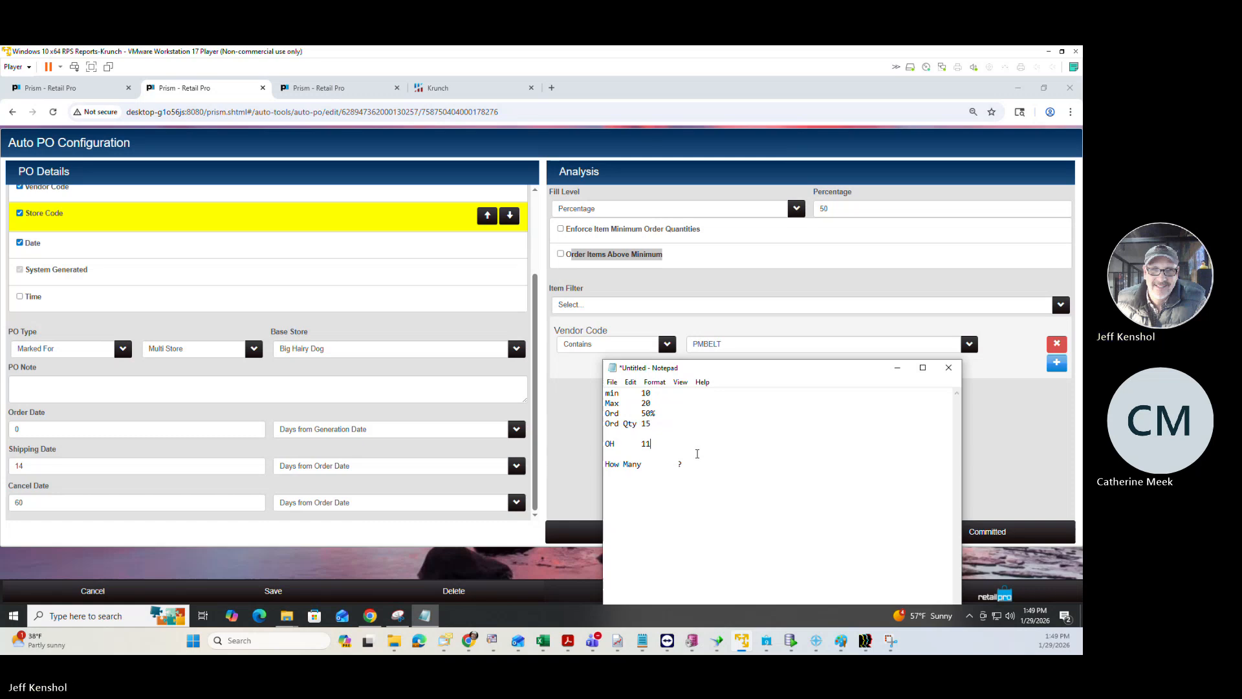
pyautogui.click(715, 283)
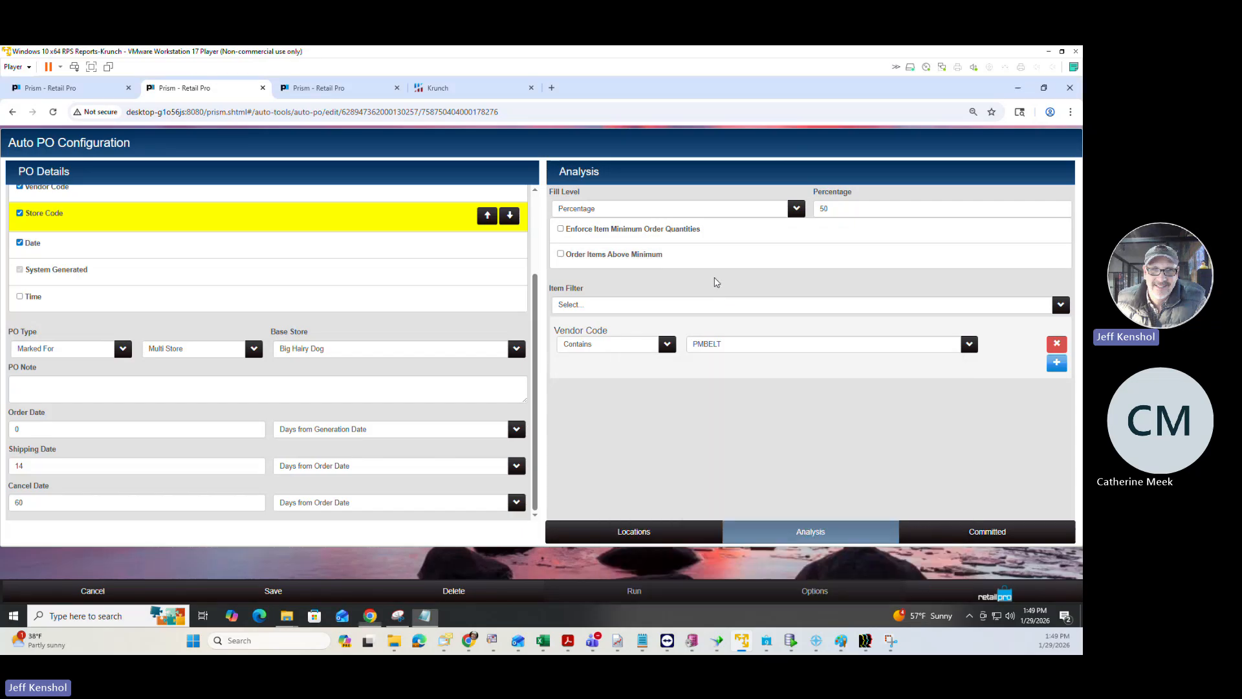
# Step: Toggle Enforce Item Minimum Order Quantities on and off, and highlight the order quantity and minimum values in the Notepad example
pyautogui.click(568, 231)
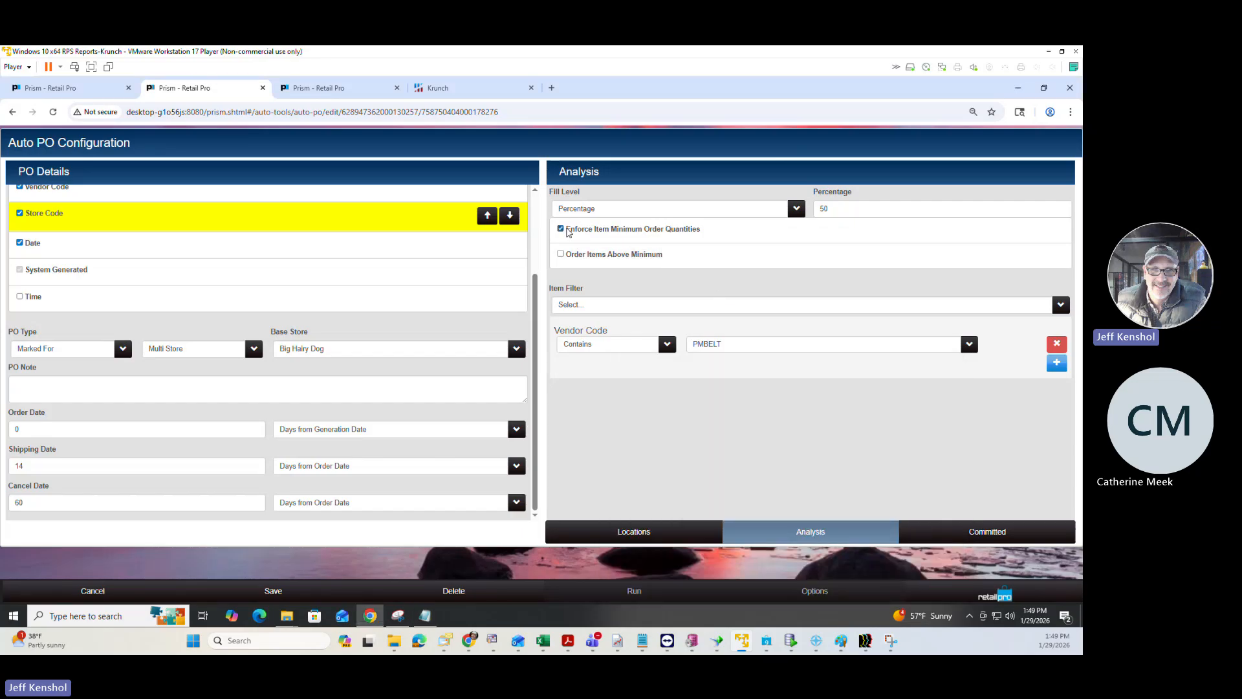
pyautogui.click(425, 615)
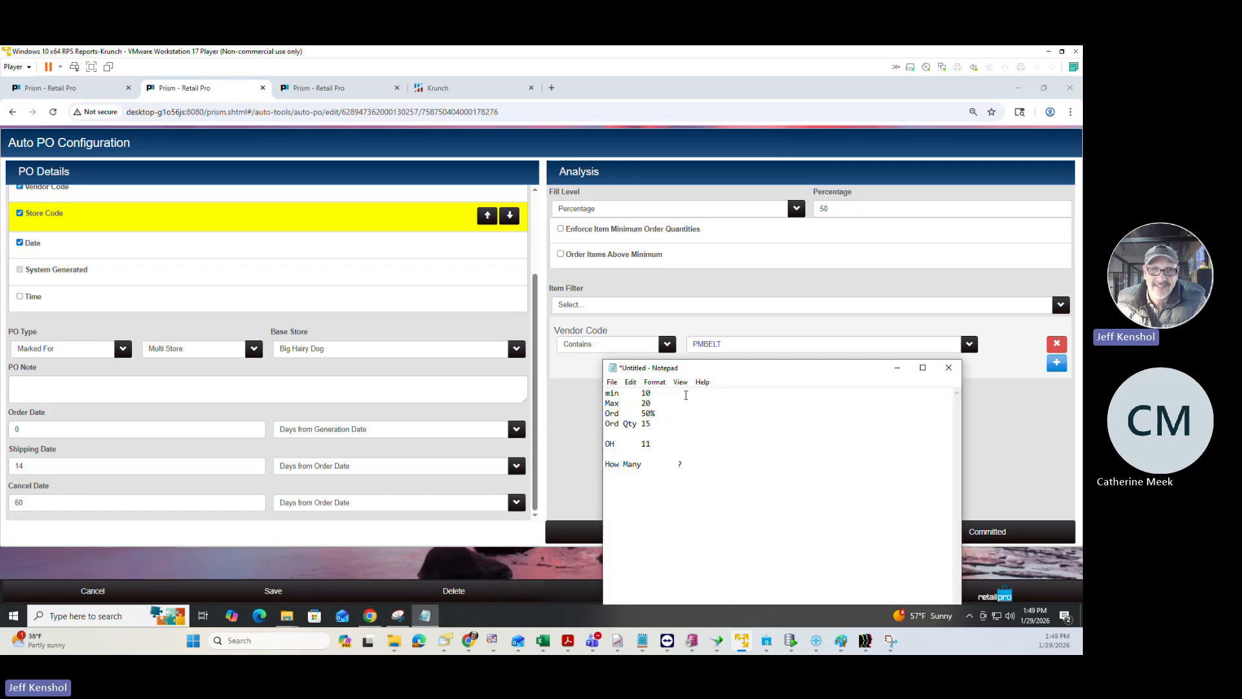
pyautogui.moveTo(658, 425); pyautogui.dragTo(641, 425)
pyautogui.moveTo(660, 394); pyautogui.dragTo(642, 393)
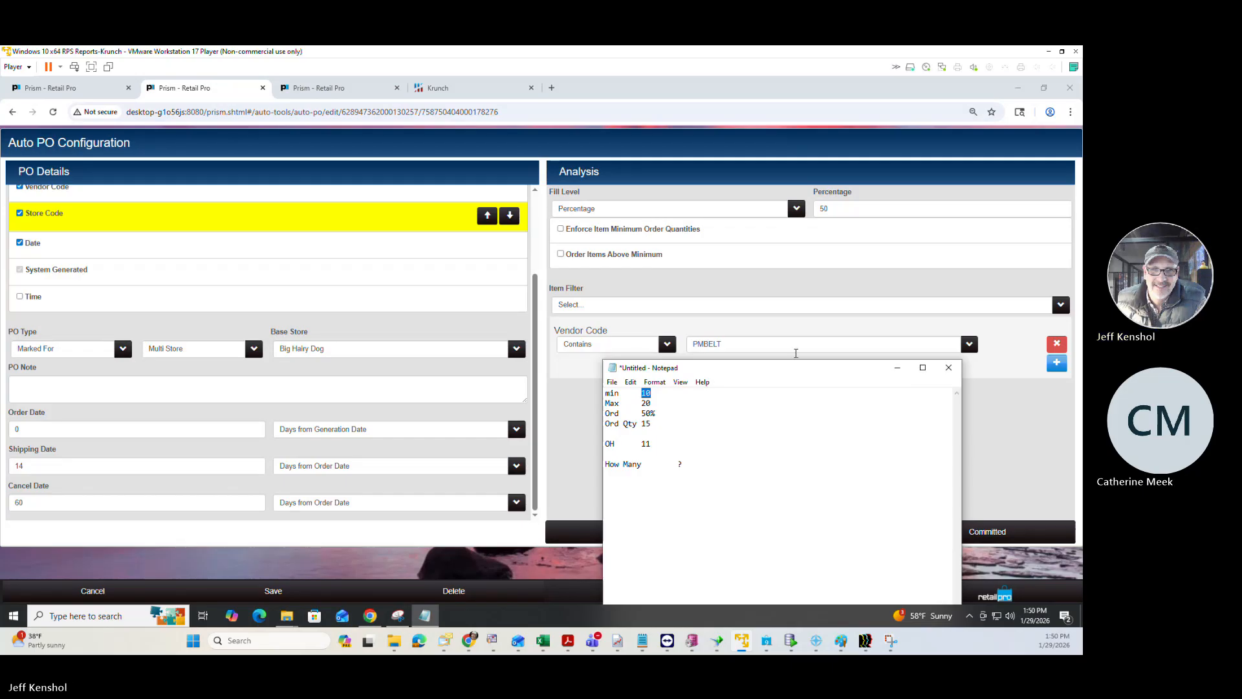
# Step: Return to Prism, open the configuration's Committed settings, and toggle Sales Orders on and back off
pyautogui.click(1018, 459)
pyautogui.click(988, 532)
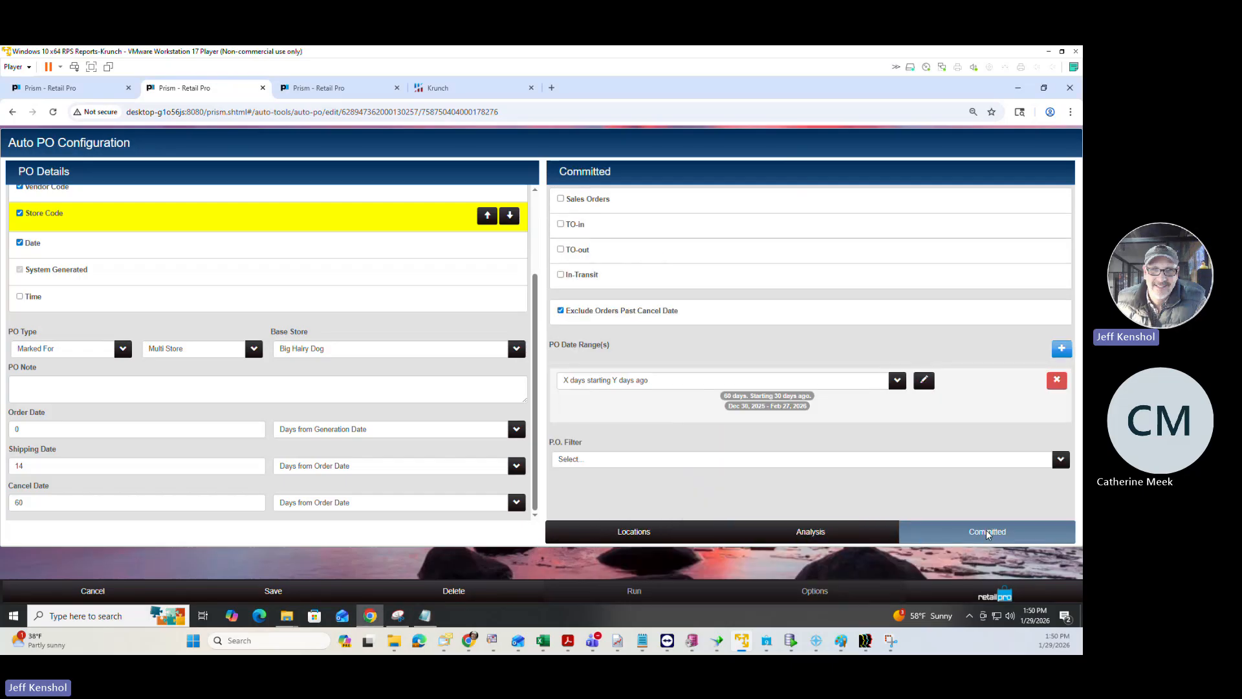
pyautogui.click(561, 200)
pyautogui.click(560, 199)
# Step: Set the committed PO date range's length to 90 days
pyautogui.click(925, 383)
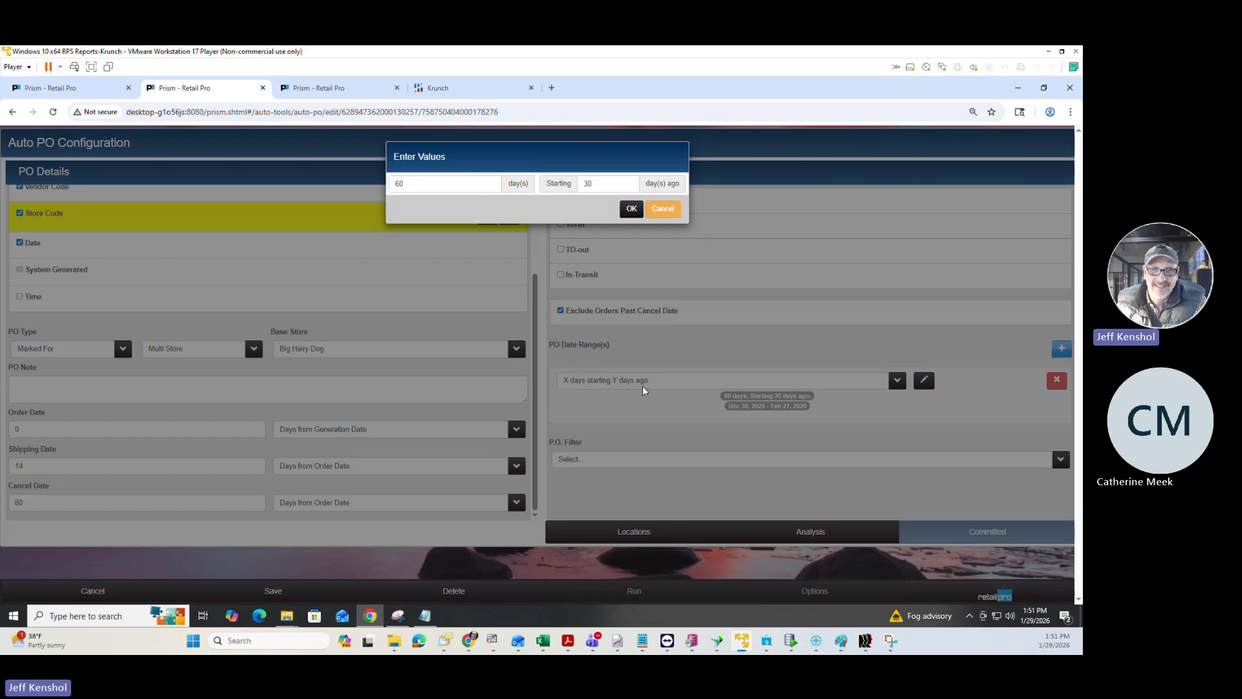
pyautogui.doubleClick(411, 183)
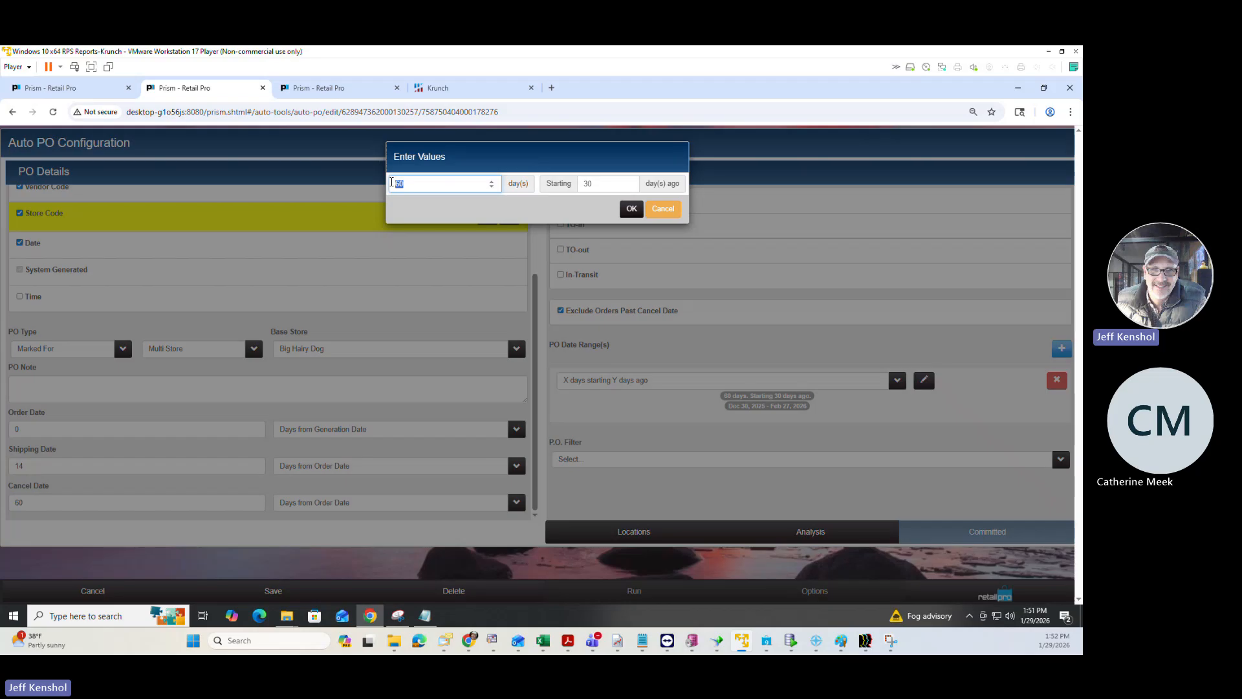
pyautogui.doubleClick(580, 185)
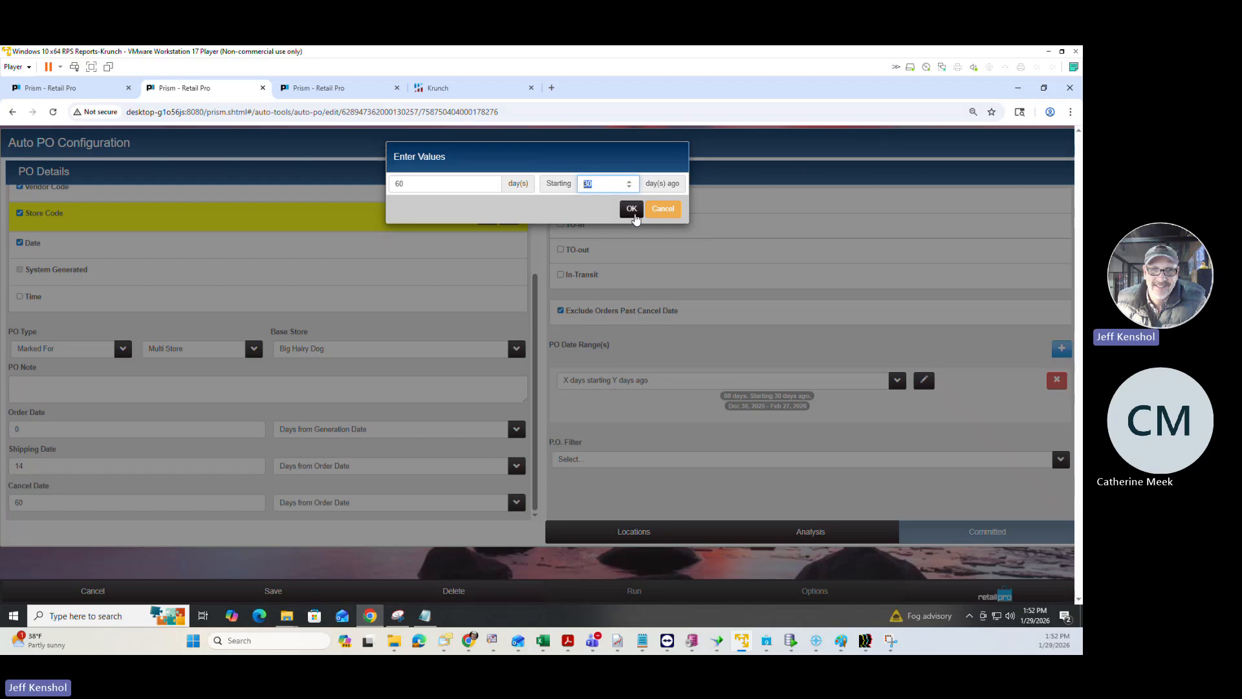
pyautogui.click(421, 188)
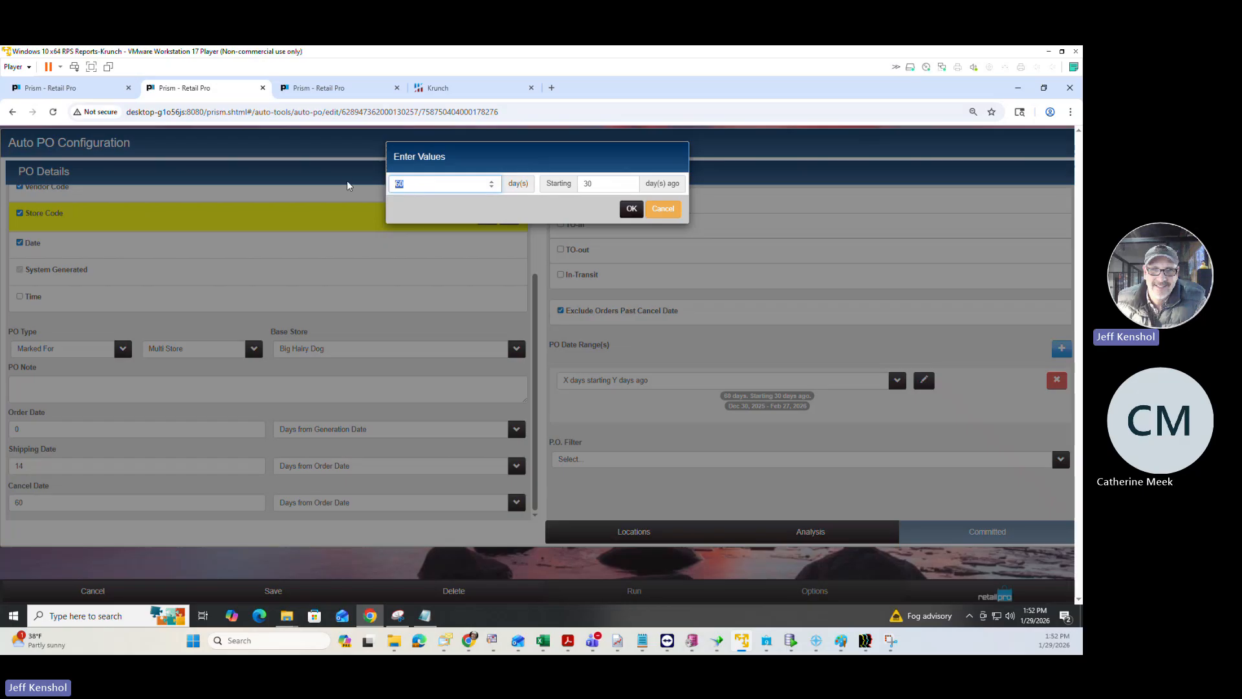
pyautogui.press('BackSpace')
pyautogui.press('BackSpace')
pyautogui.write('90')
pyautogui.click(641, 213)
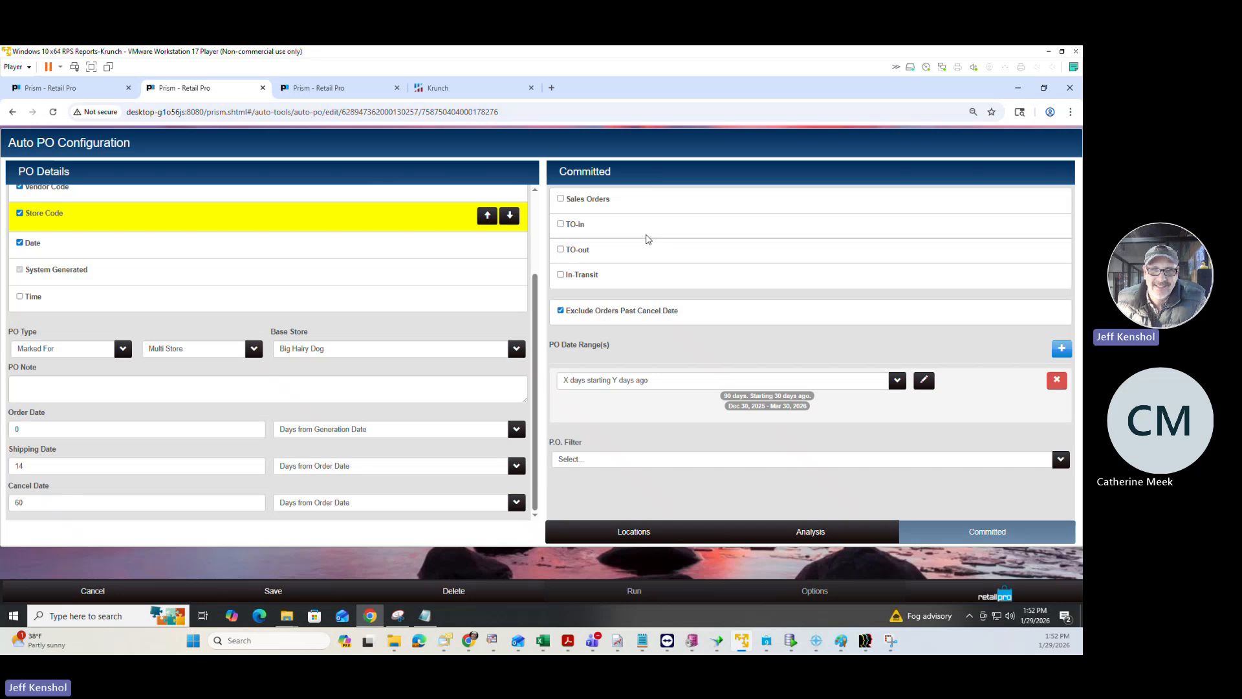
# Step: Enable Sales Orders as committed quantities and toggle TO-in and TO-out on and back off
pyautogui.click(562, 199)
pyautogui.click(561, 225)
pyautogui.click(563, 255)
pyautogui.click(563, 255)
pyautogui.click(561, 224)
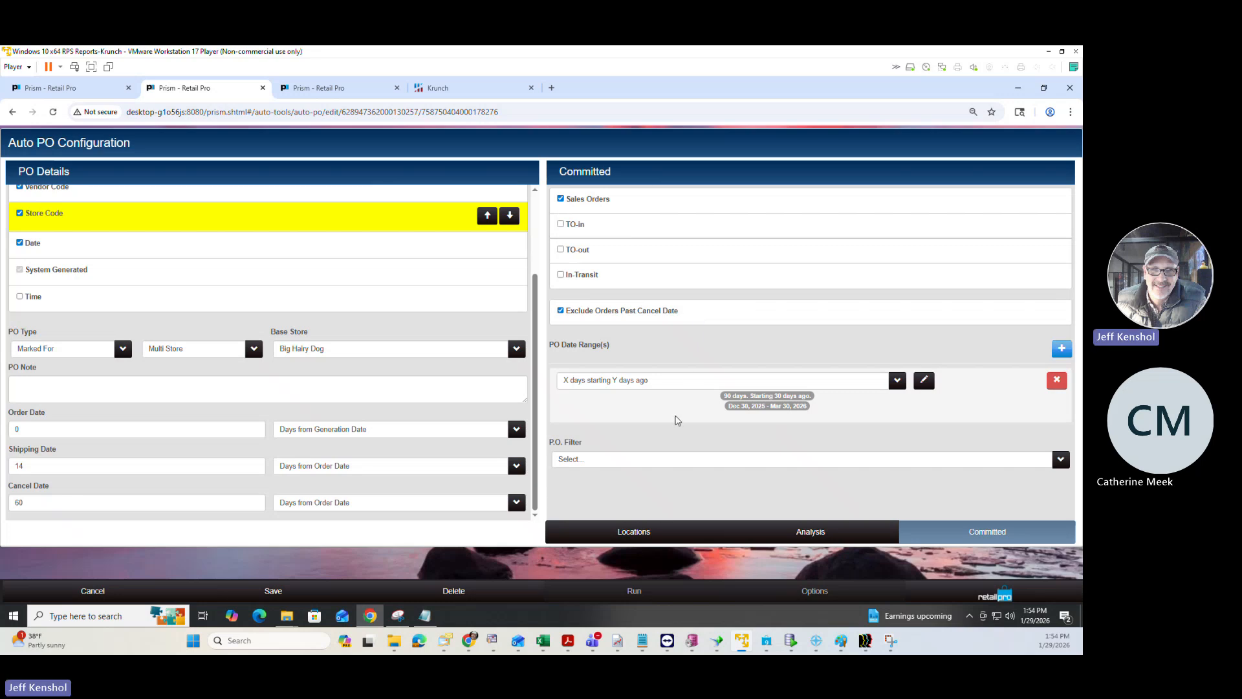
# Step: Examine the fields available for the P.O. Filter, then close the list without choosing one
pyautogui.click(1013, 464)
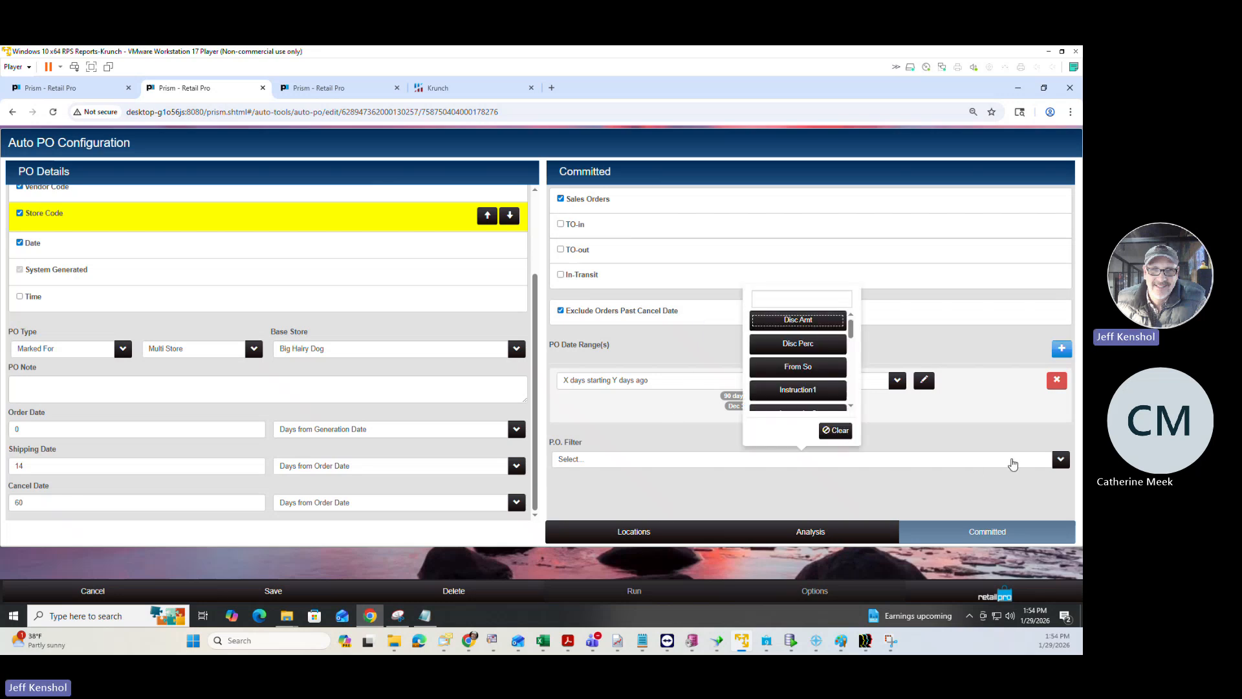
pyautogui.click(944, 441)
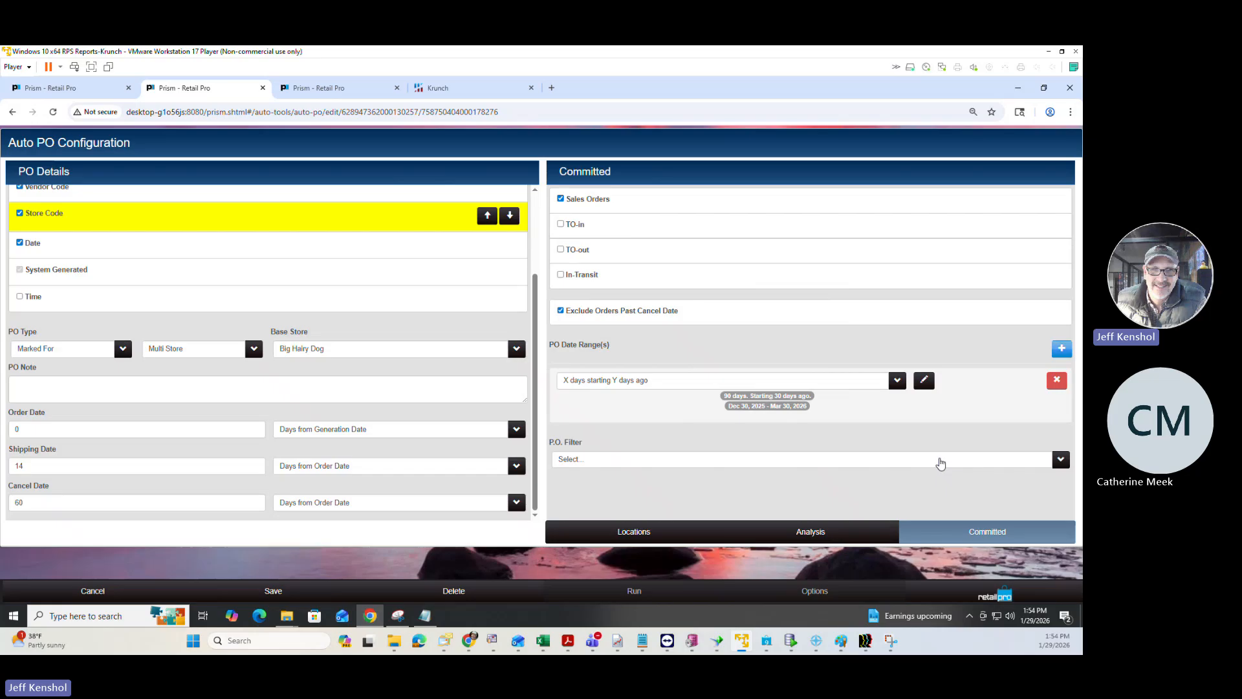
pyautogui.click(941, 464)
pyautogui.scroll(-1, 810, 360)
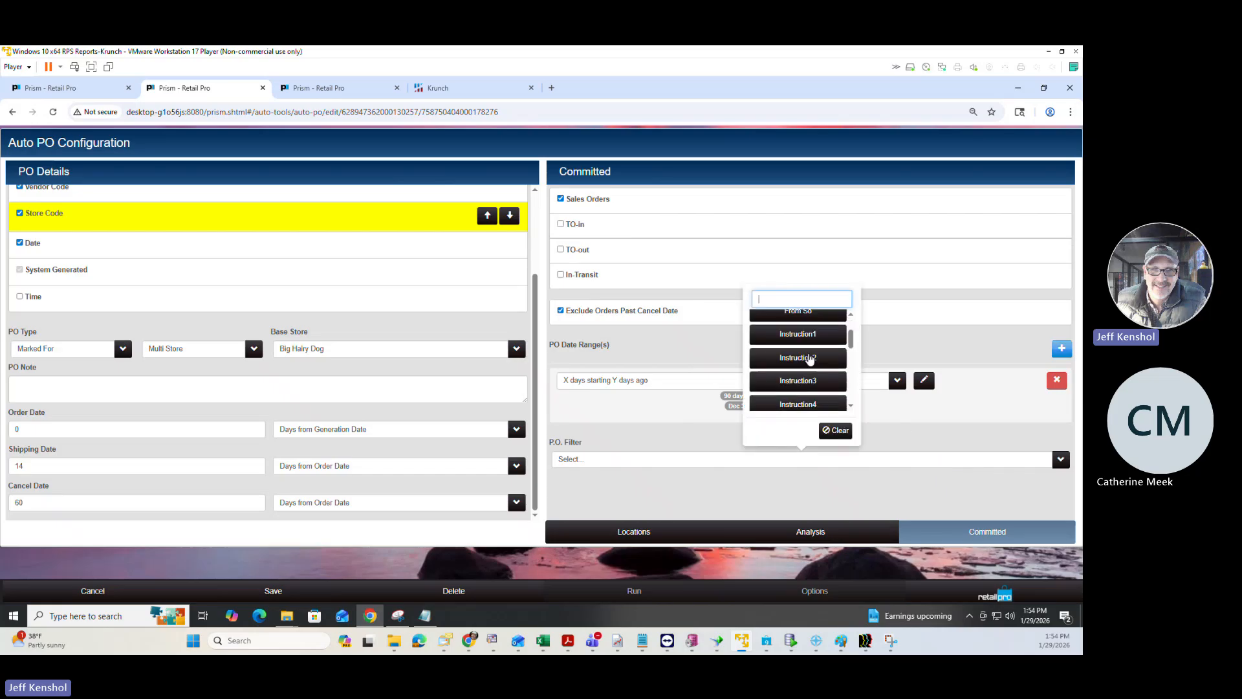
pyautogui.scroll(-5, 810, 360)
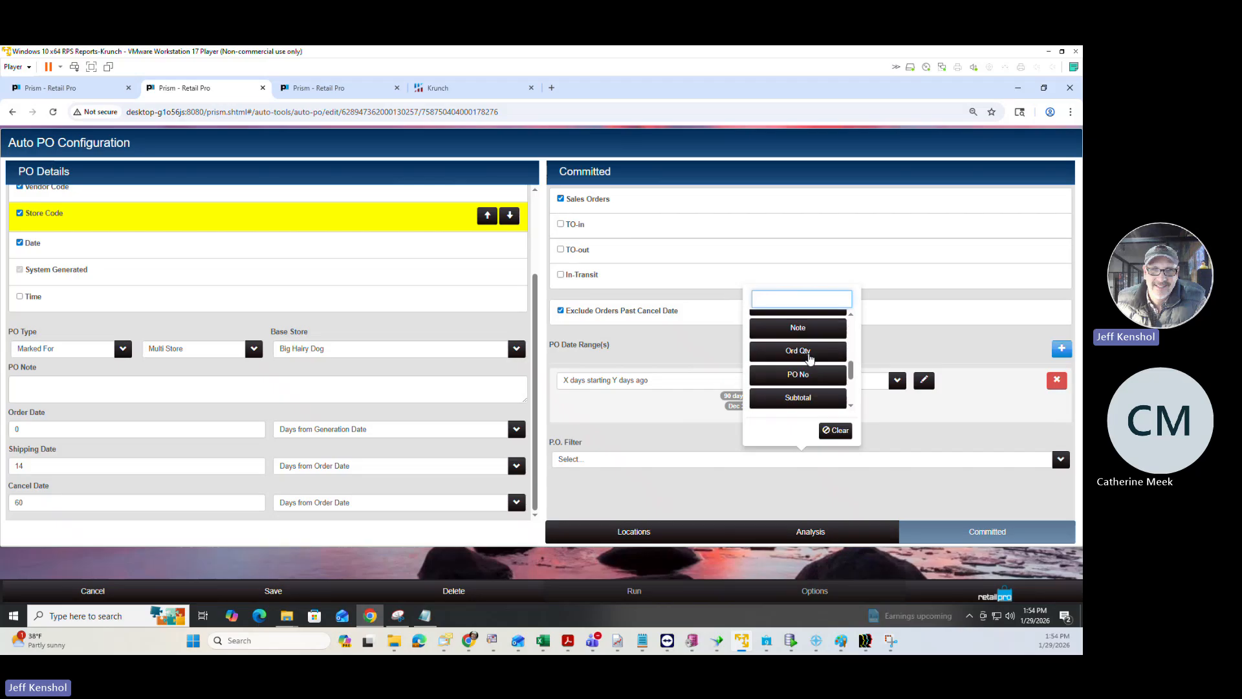
pyautogui.scroll(-3, 810, 360)
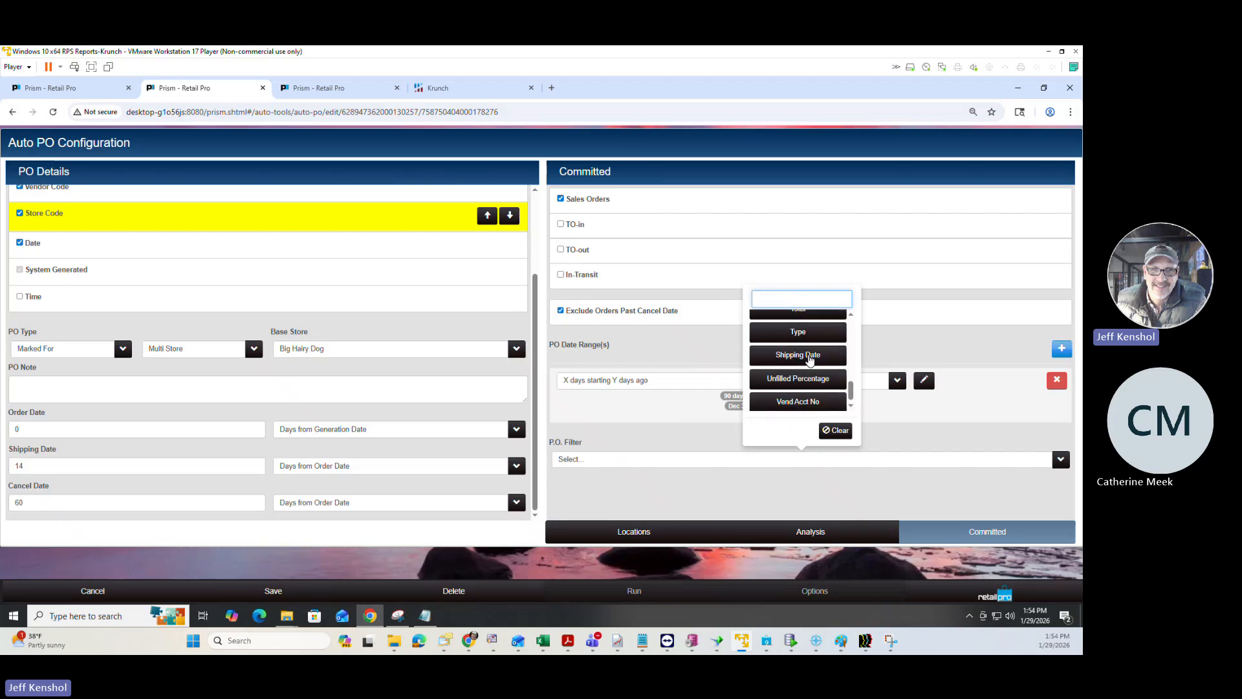
pyautogui.scroll(2, 809, 376)
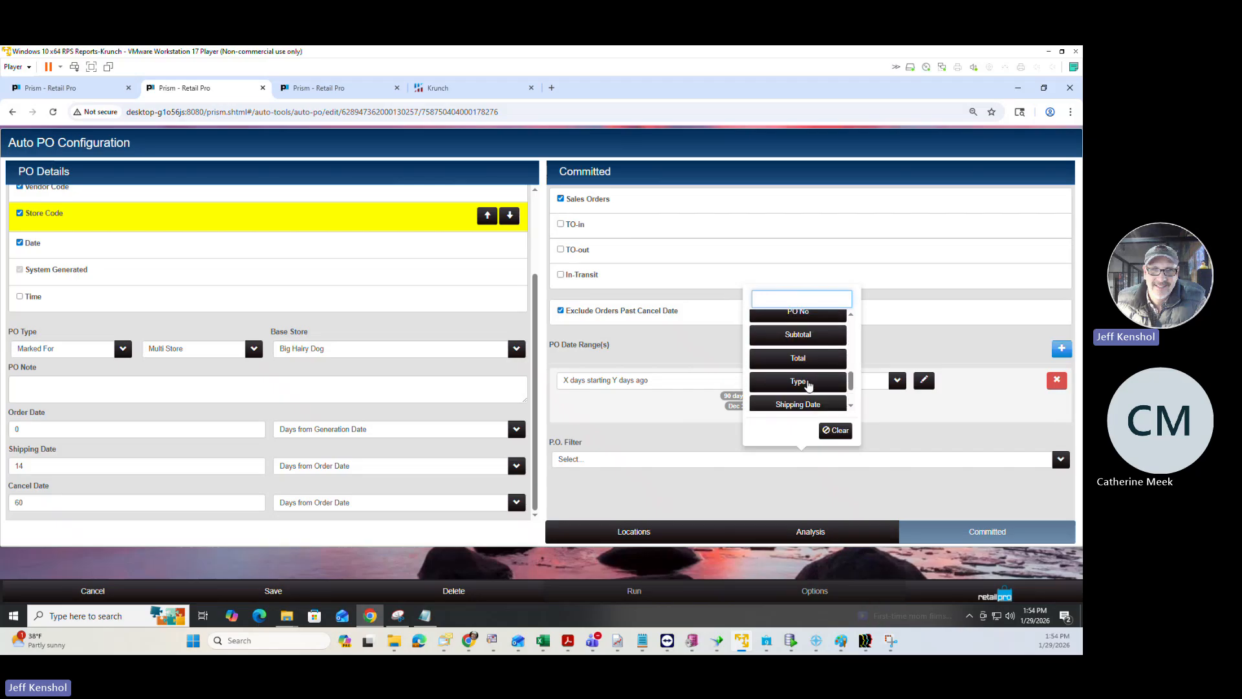
pyautogui.scroll(4, 808, 384)
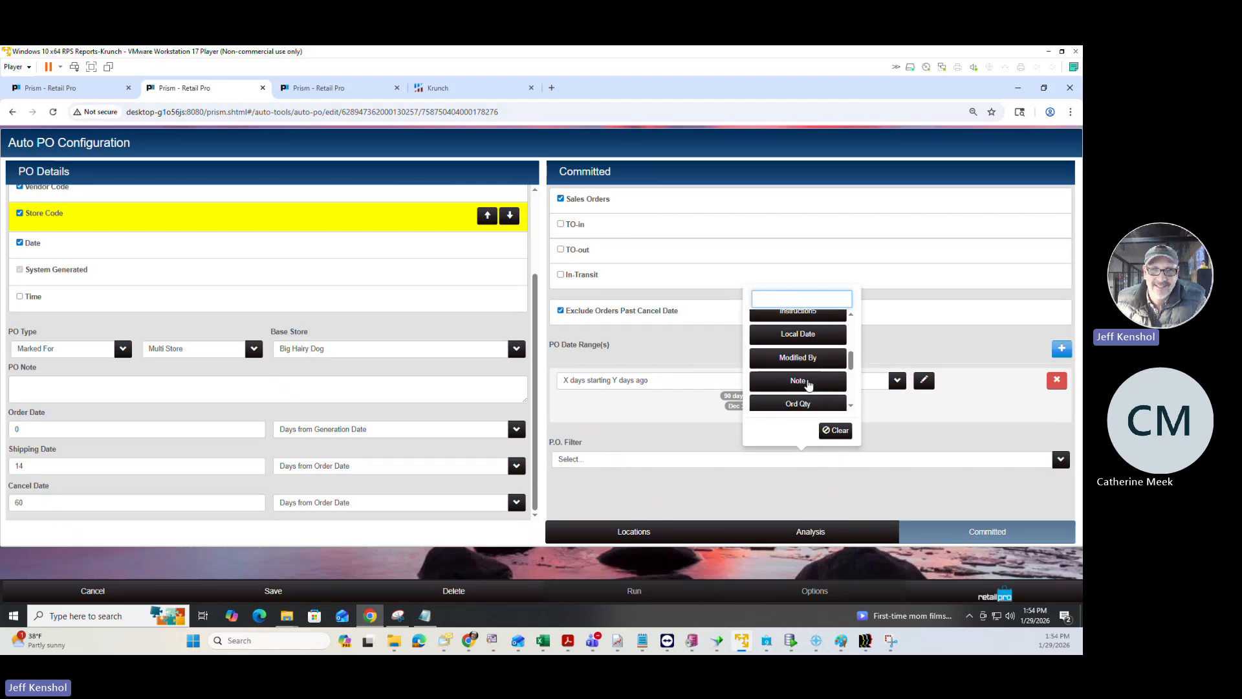
pyautogui.scroll(2, 808, 384)
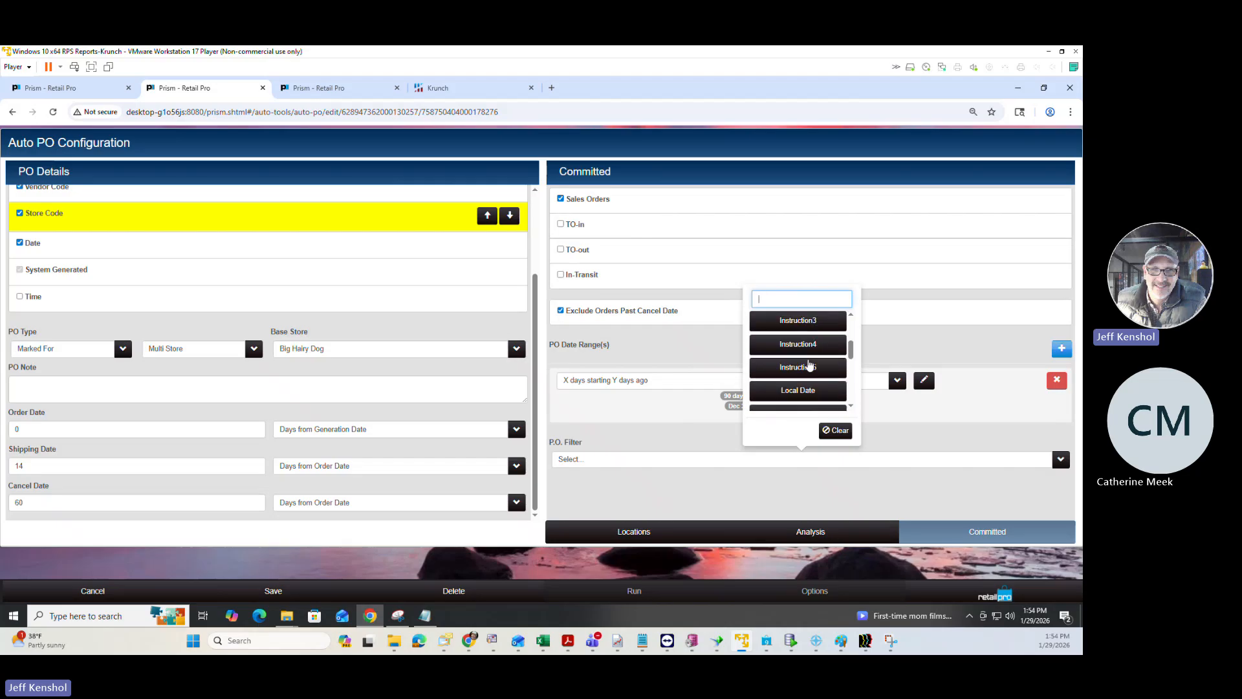
pyautogui.scroll(3, 810, 350)
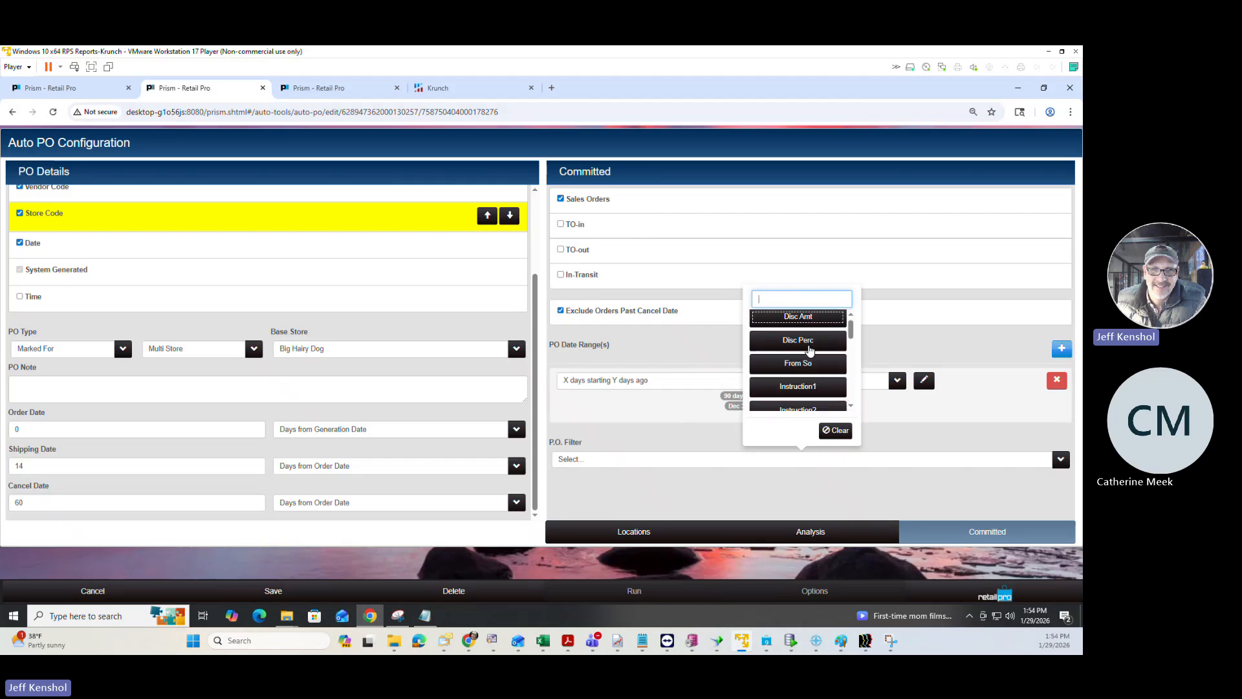
pyautogui.scroll(1, 809, 350)
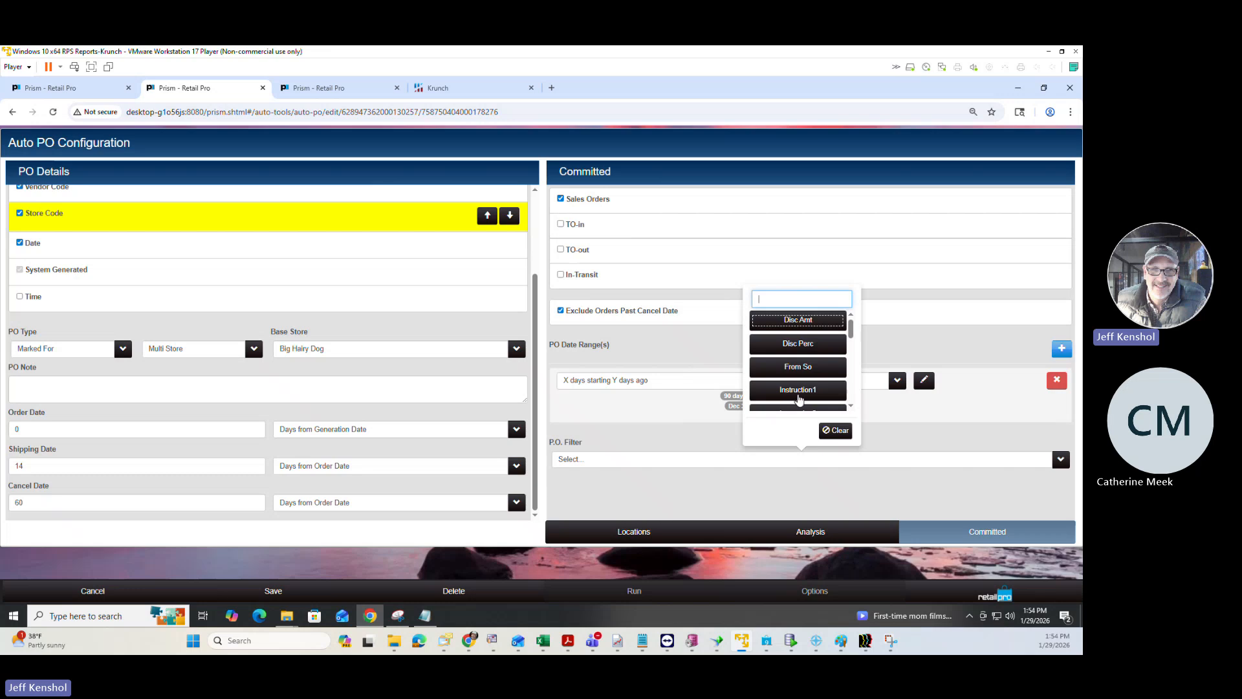
pyautogui.click(853, 433)
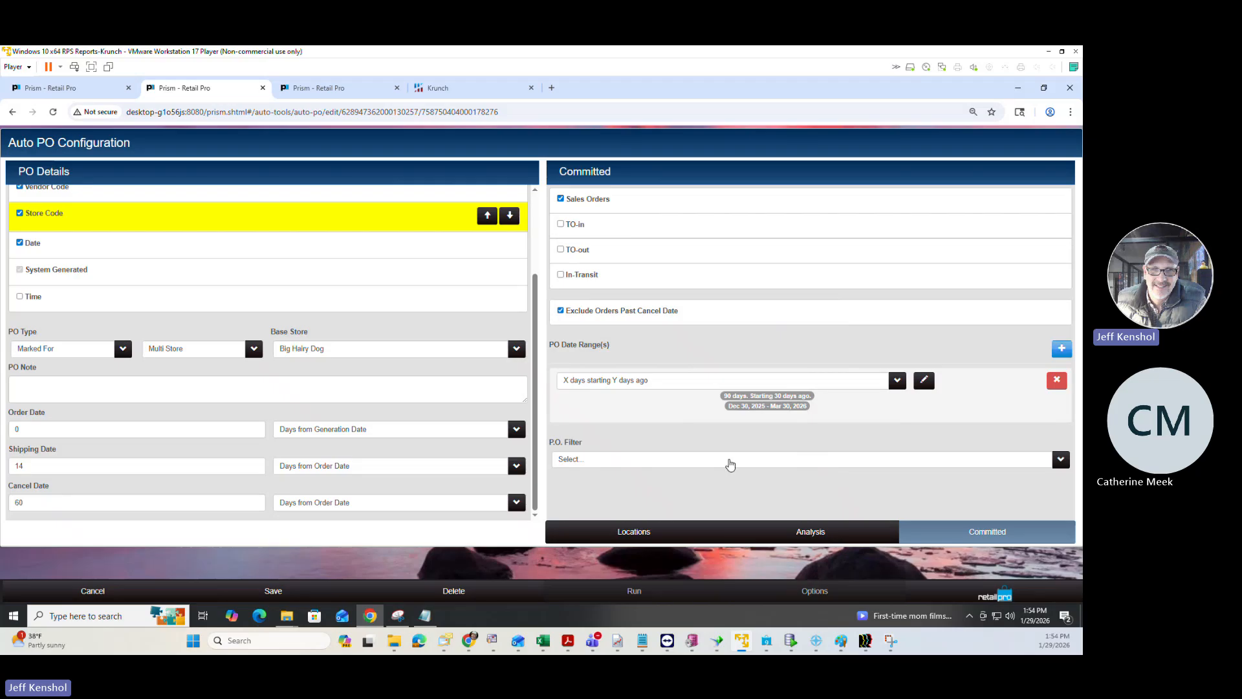
# Step: Discard the configuration edits and run the PMBELT Auto PO analysis, accepting the overwrite of records pending review
pyautogui.click(84, 594)
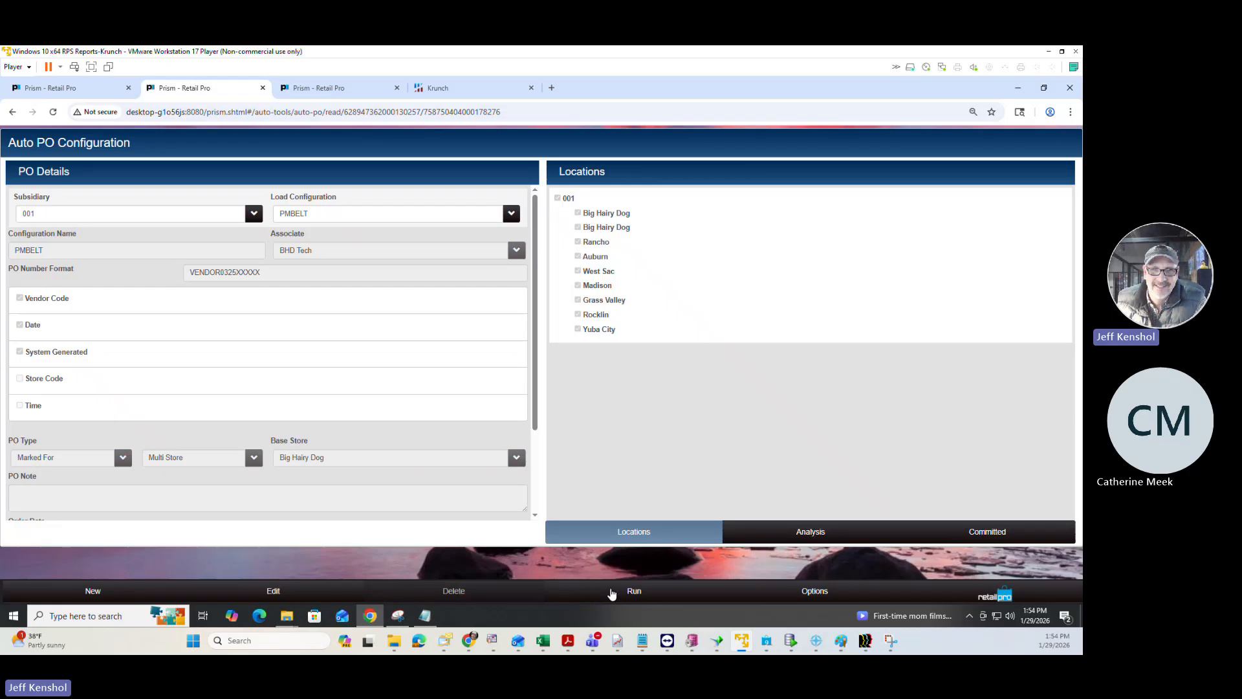
pyautogui.click(649, 599)
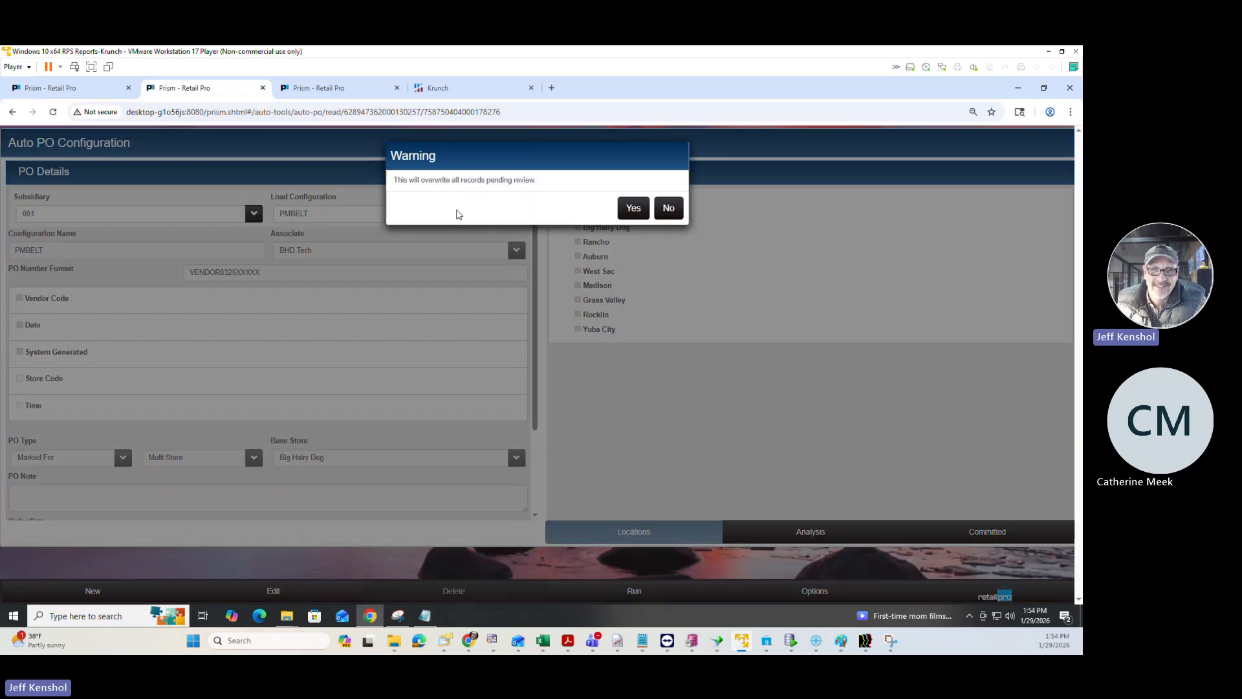
pyautogui.click(631, 209)
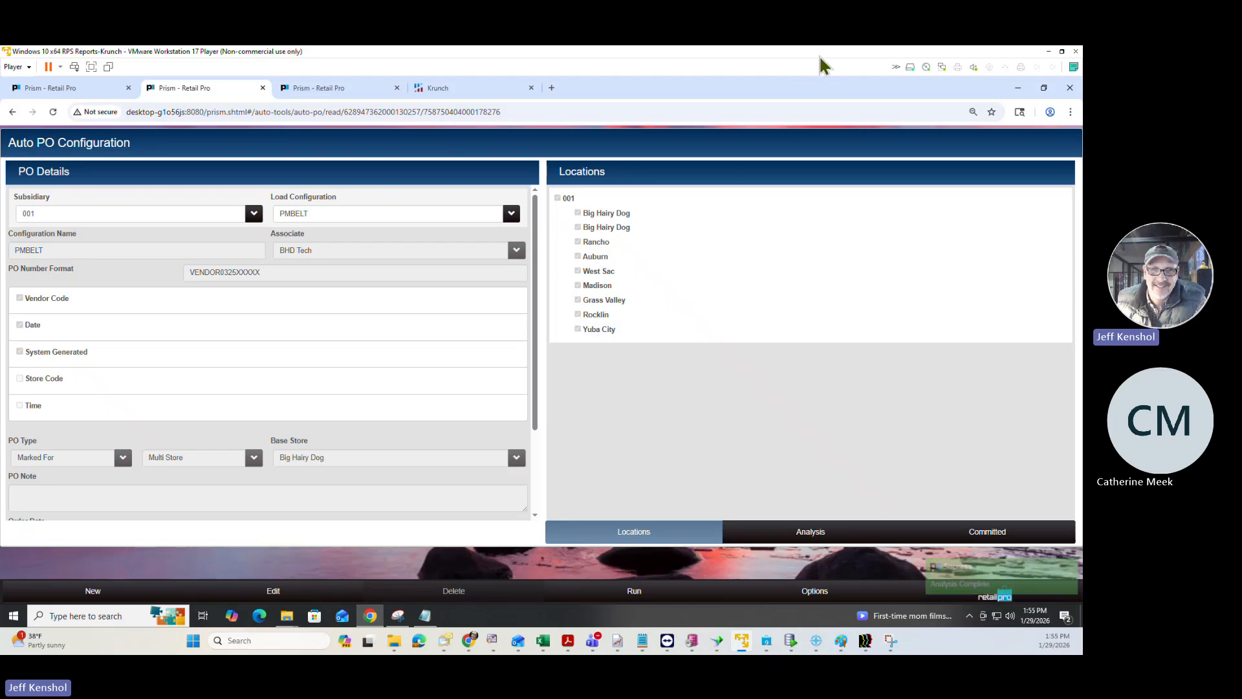
# Step: Open Purchasing Review and toggle the marks on the Auburn belt records, leaving them marked
pyautogui.click(815, 592)
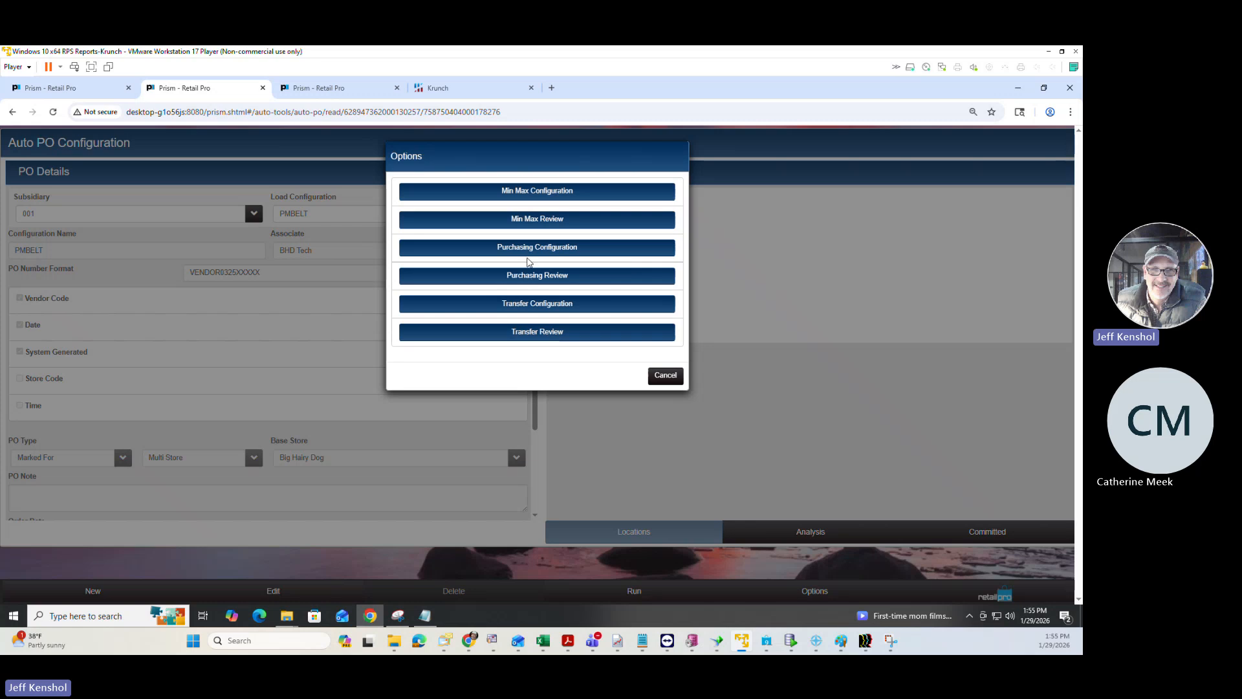
pyautogui.click(550, 277)
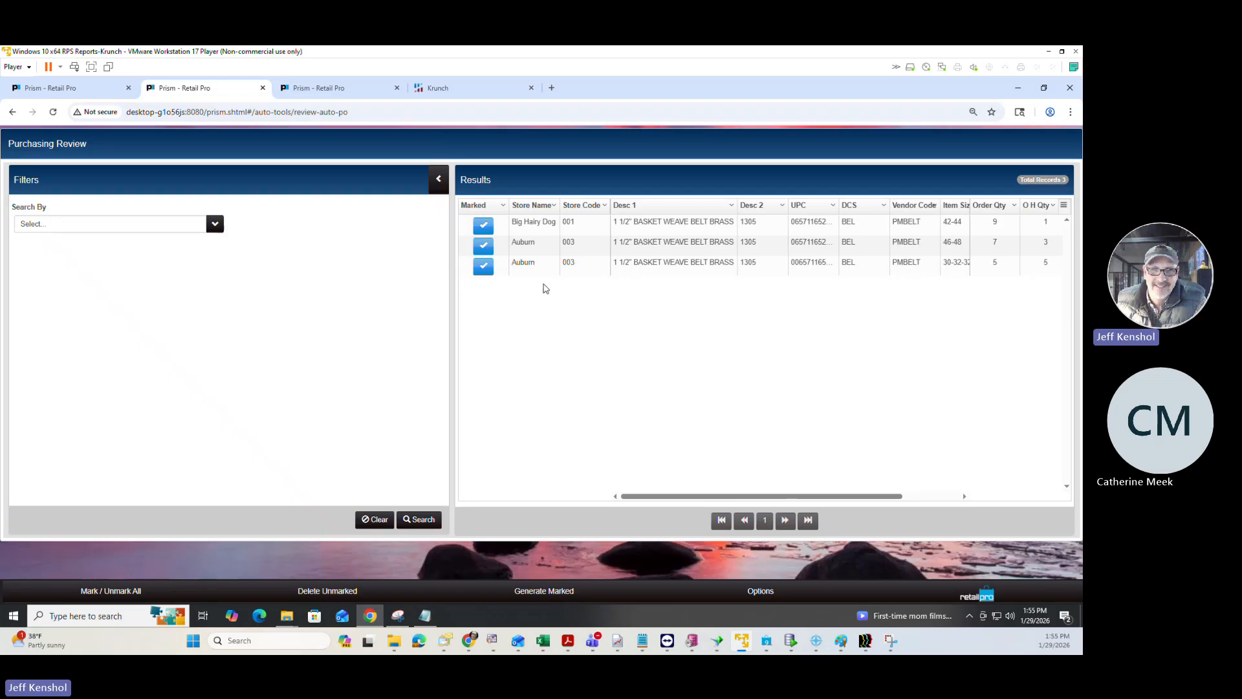
pyautogui.click(484, 266)
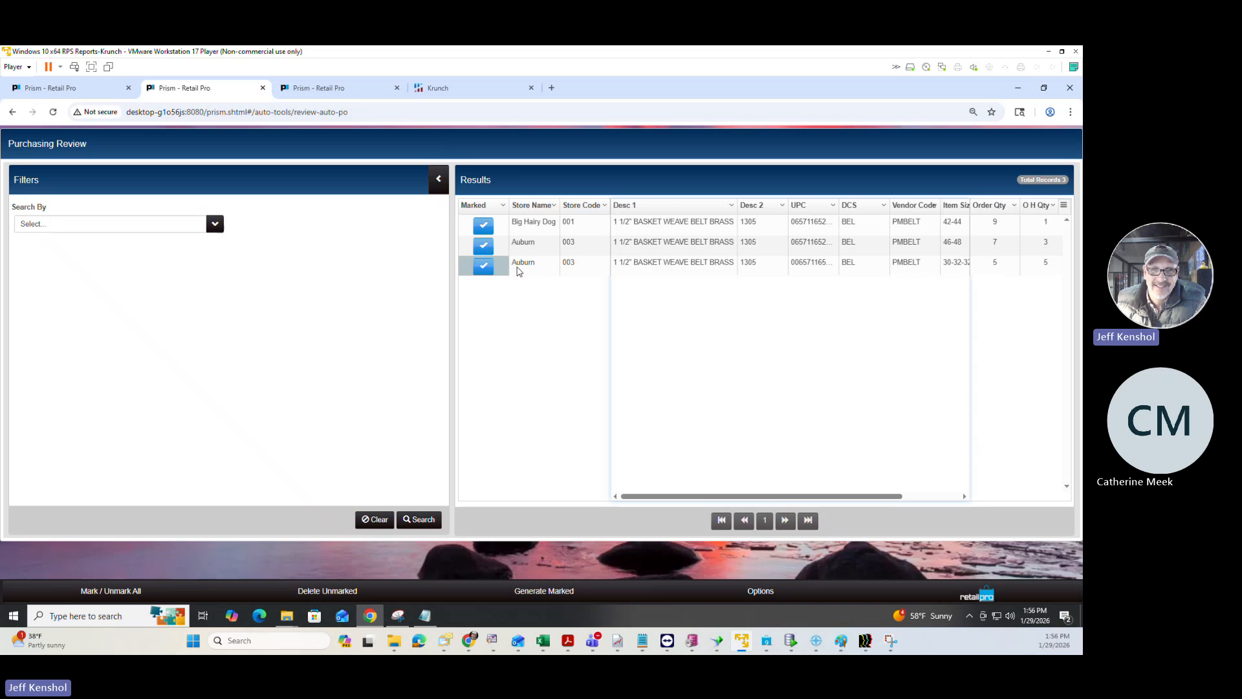
pyautogui.click(483, 247)
pyautogui.click(484, 247)
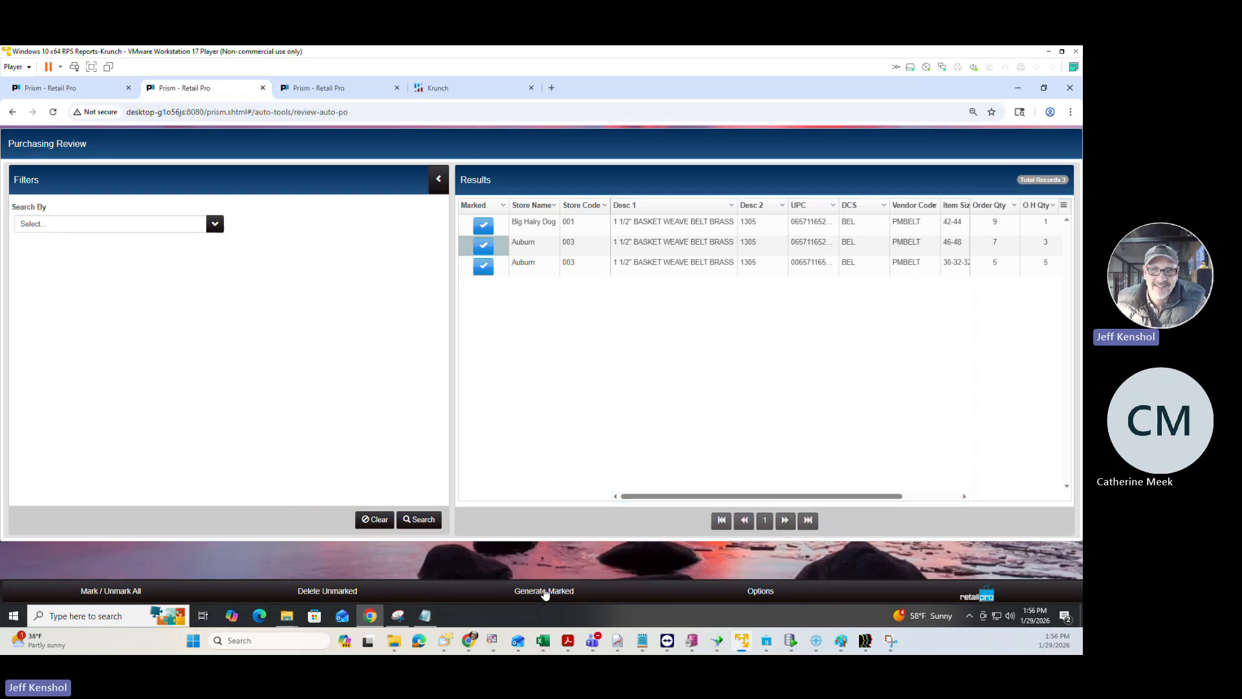
# Step: Generate purchase orders for all marked records
pyautogui.click(544, 592)
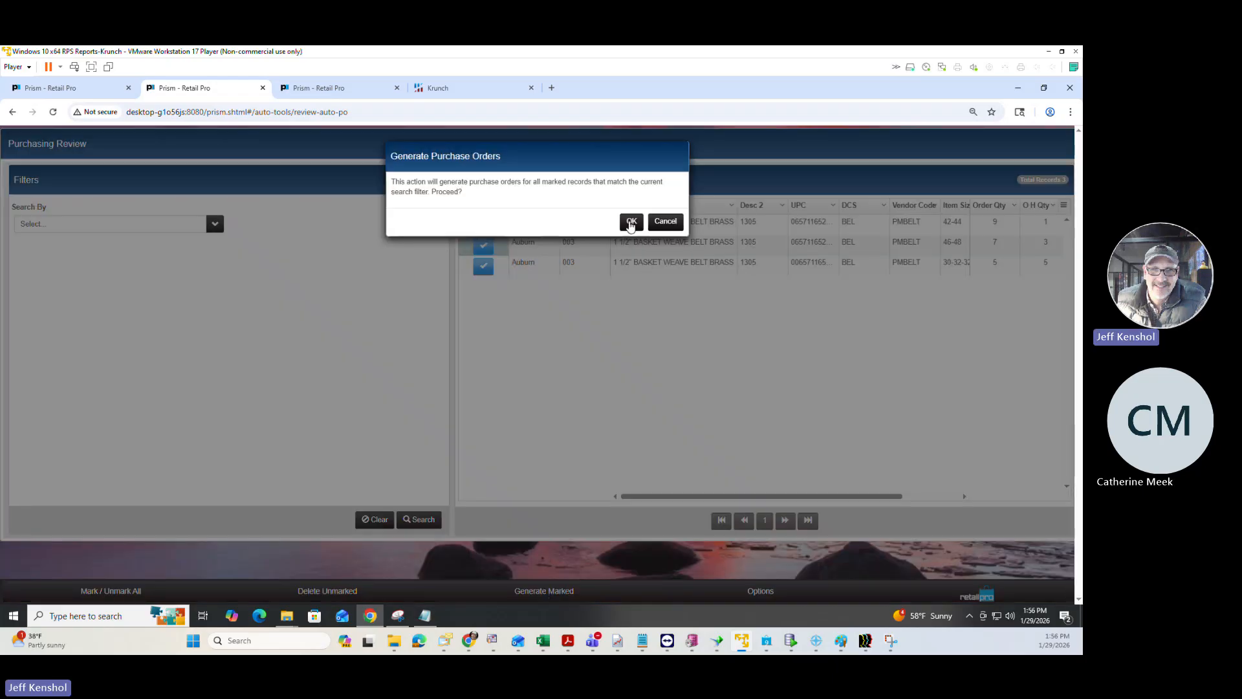
pyautogui.click(631, 221)
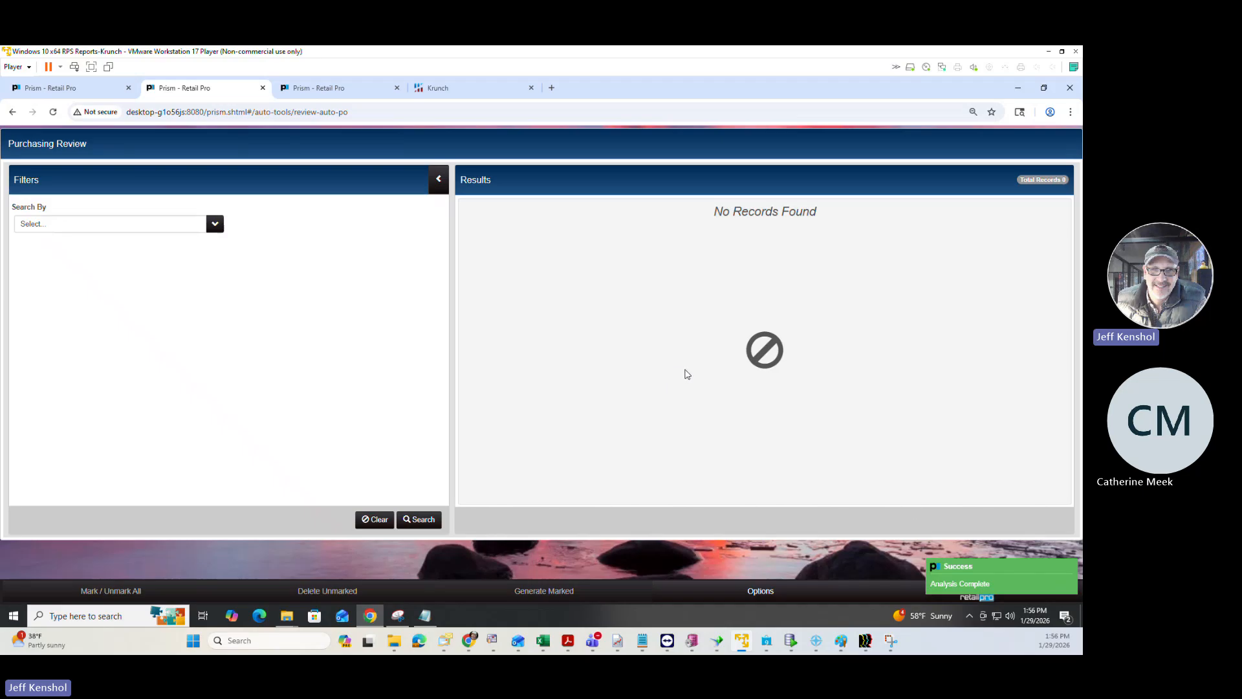
# Step: Look up the active purchase orders in Store Operations and open the PMBELT order created on Jan 29, 2026
pyautogui.click(1005, 599)
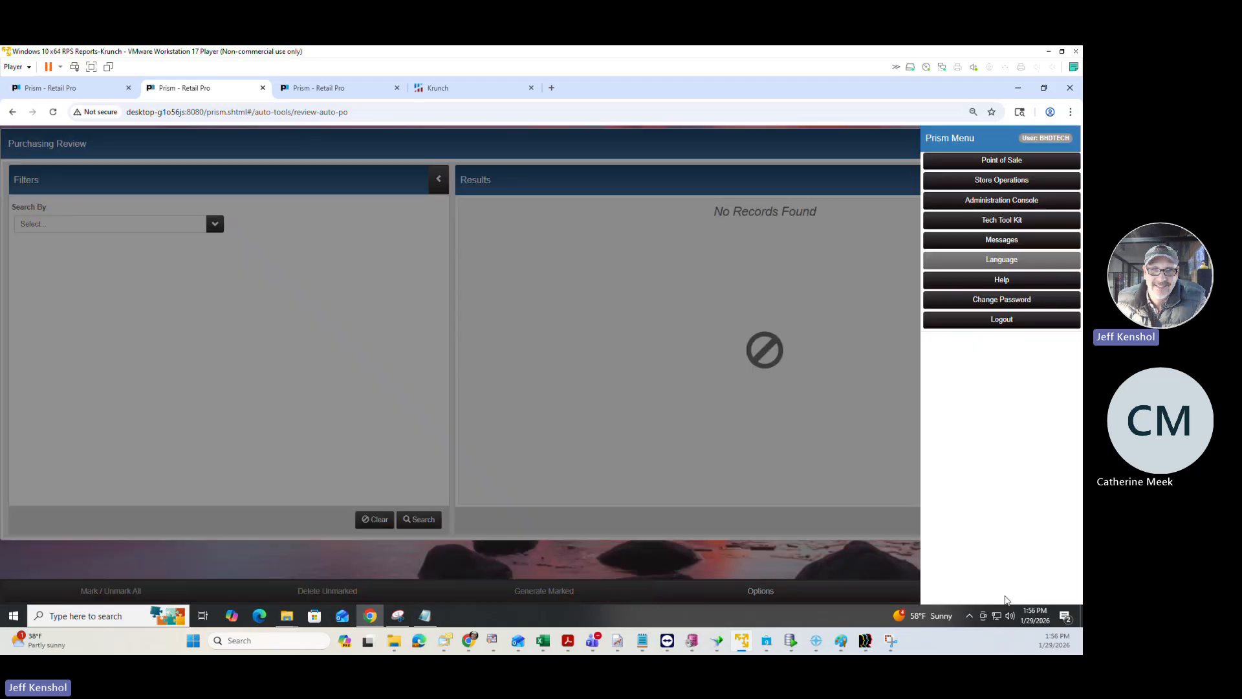
pyautogui.click(1002, 182)
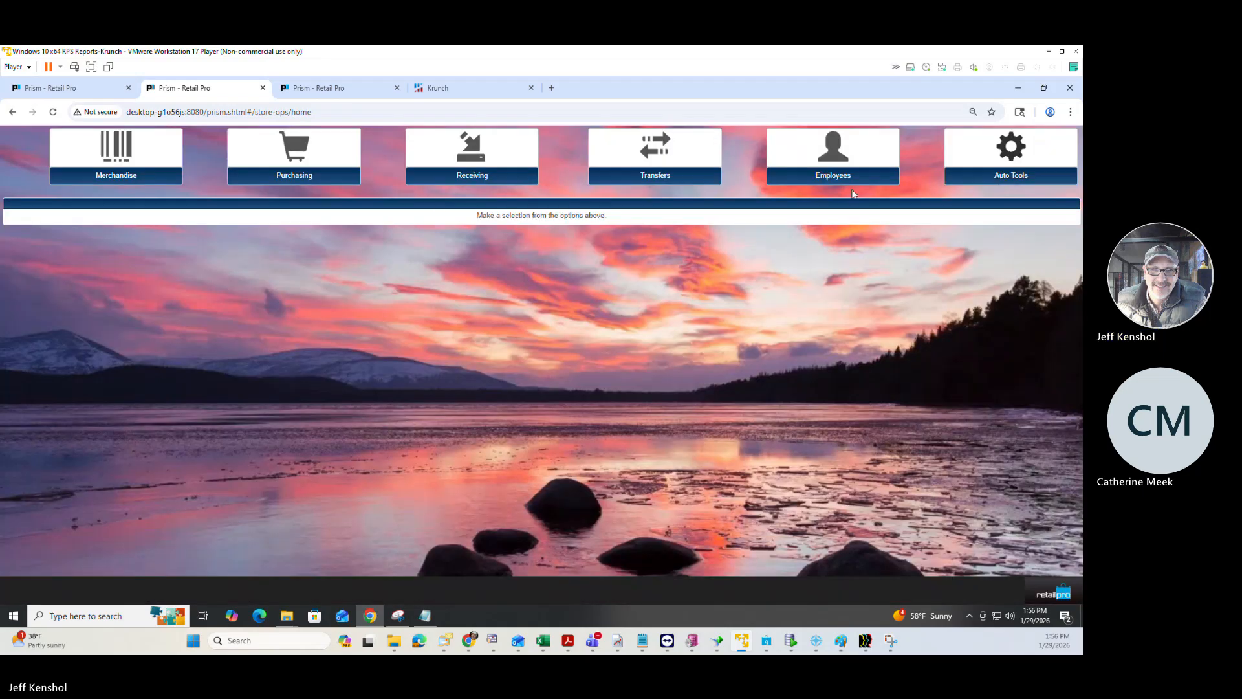
pyautogui.click(342, 181)
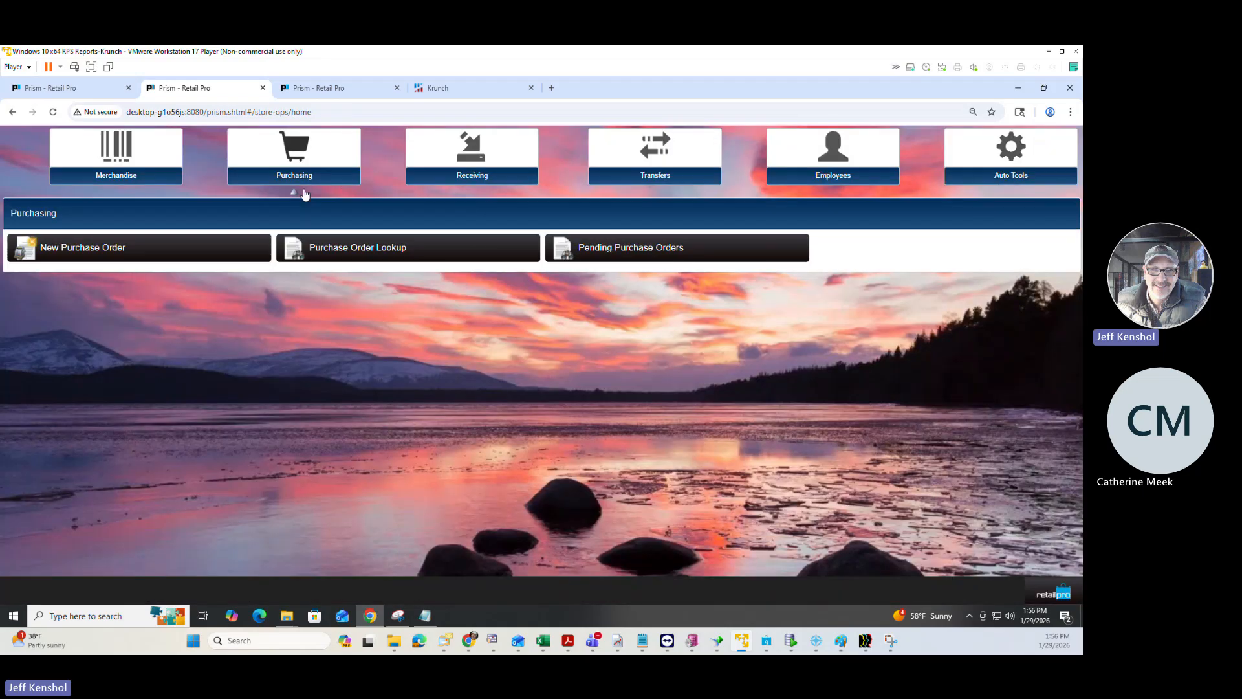
pyautogui.click(336, 252)
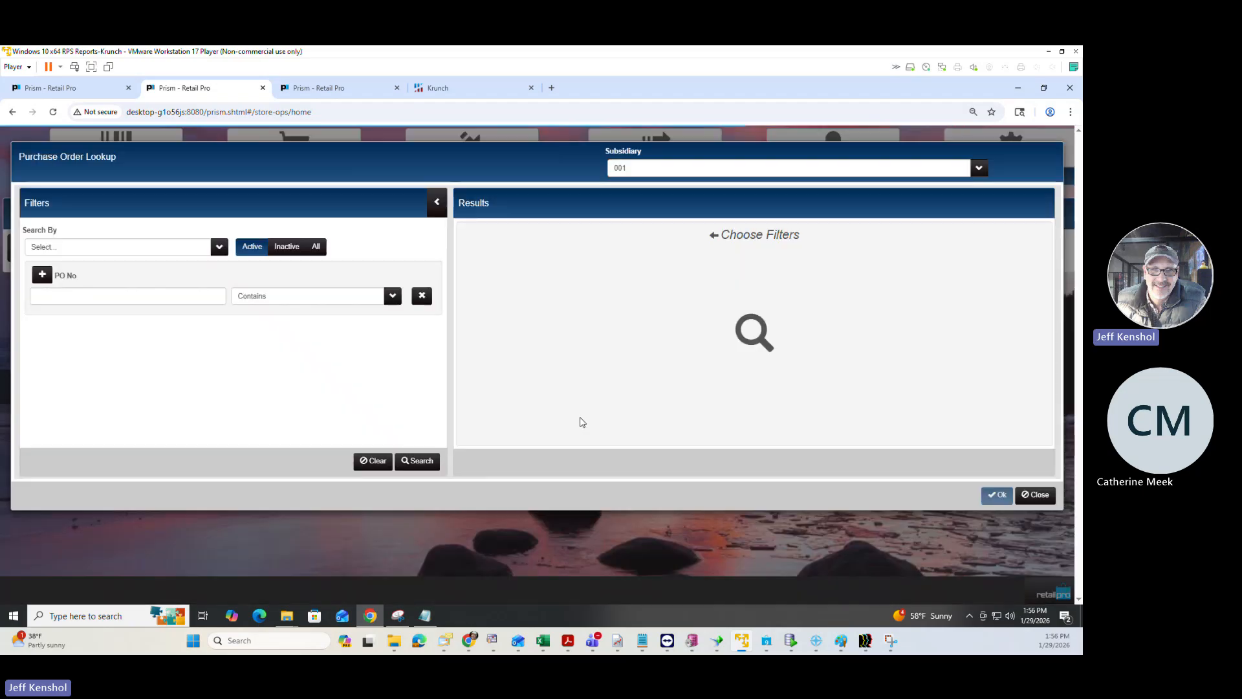
pyautogui.click(417, 461)
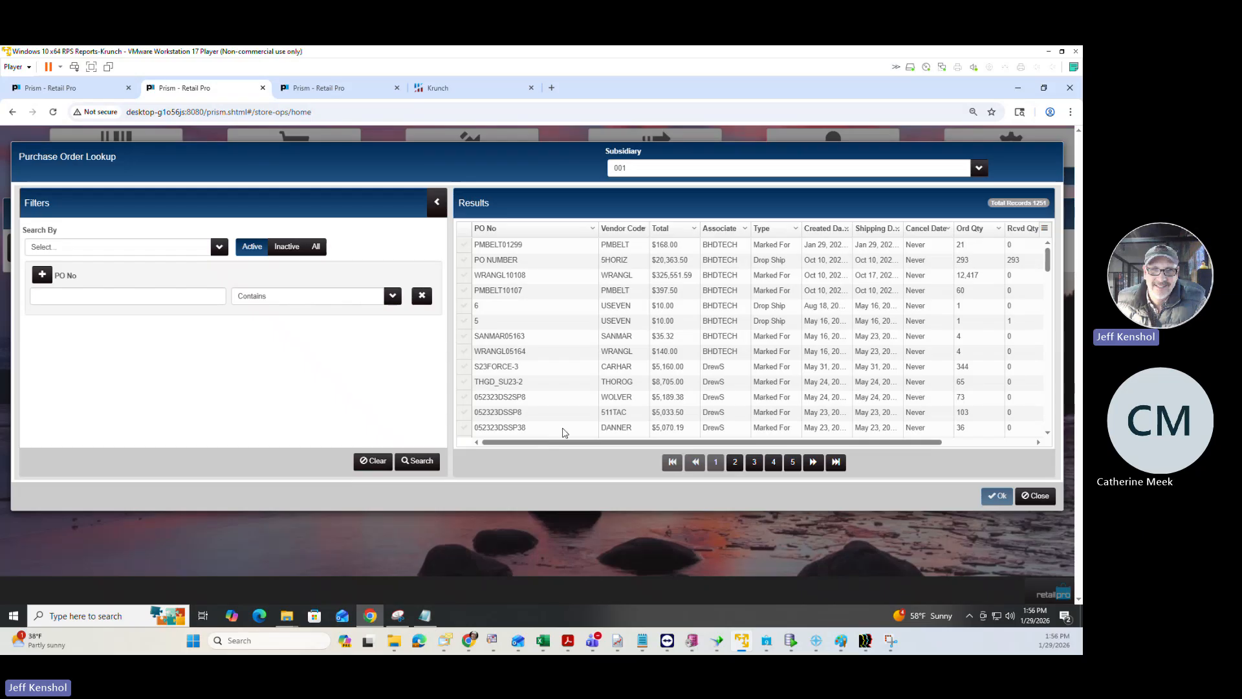
pyautogui.click(534, 249)
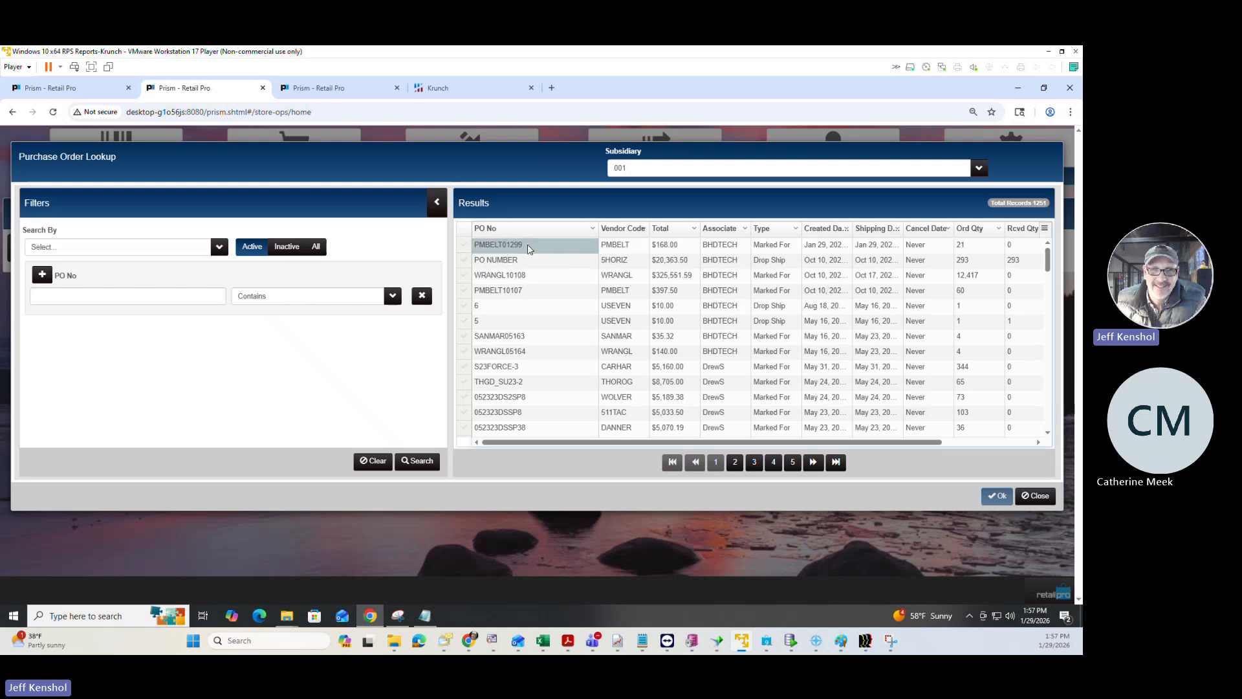
pyautogui.click(464, 244)
pyautogui.click(984, 495)
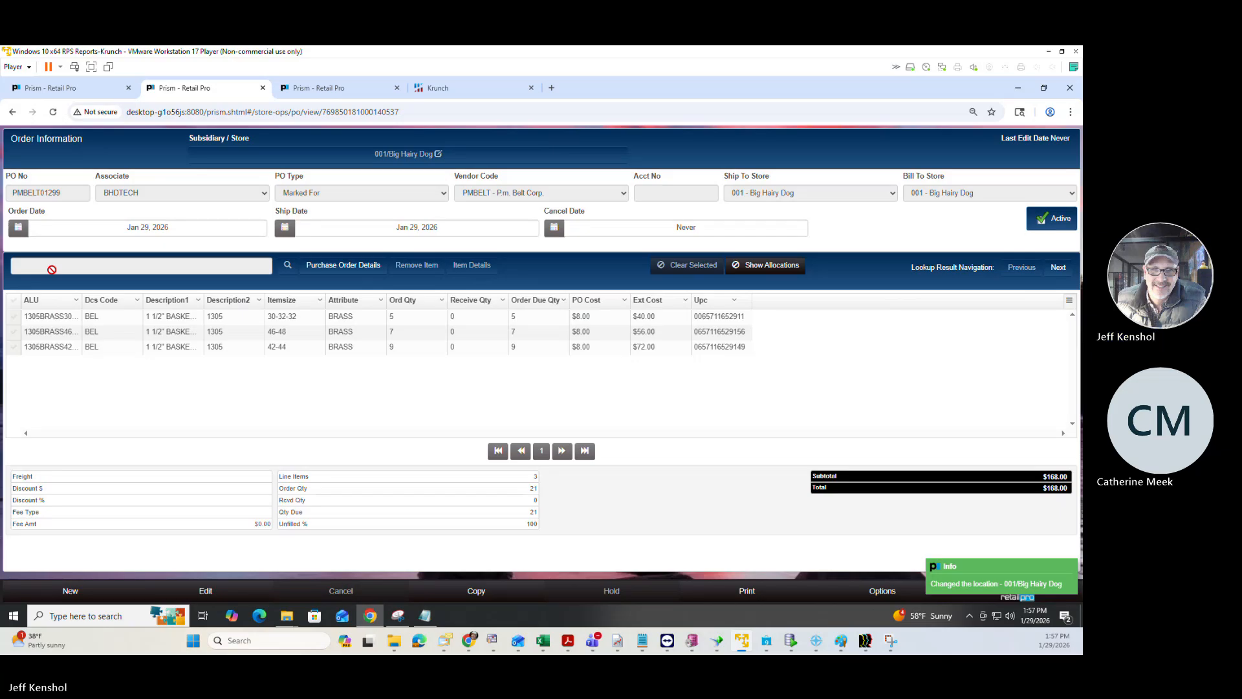
# Step: Open the purchase order for editing, select the 30-32-32 belt line, save the order, and examine the available PO options
pyautogui.click(213, 592)
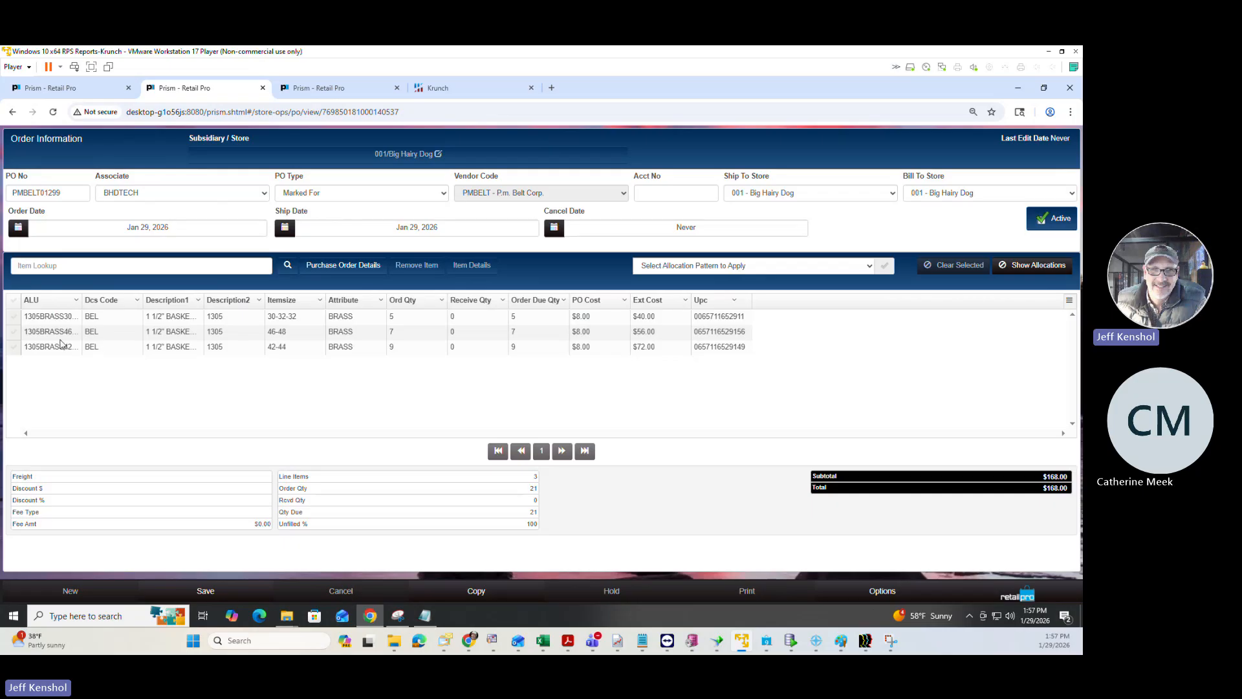
pyautogui.click(14, 316)
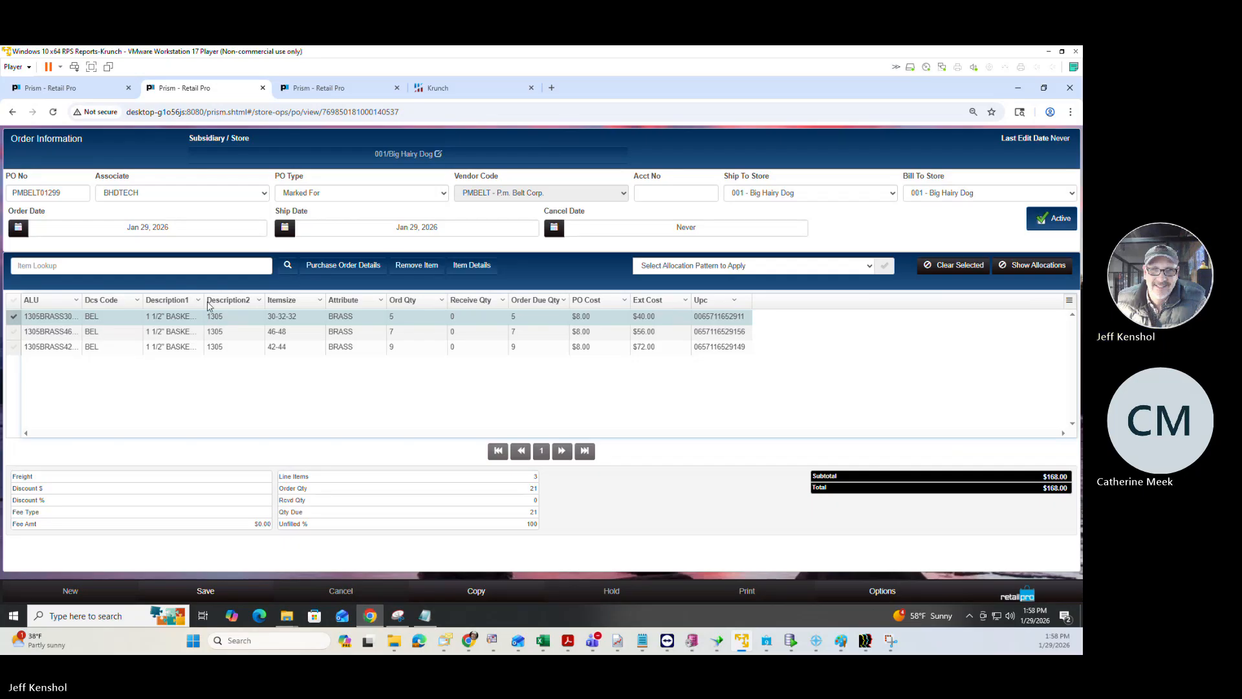
pyautogui.click(204, 592)
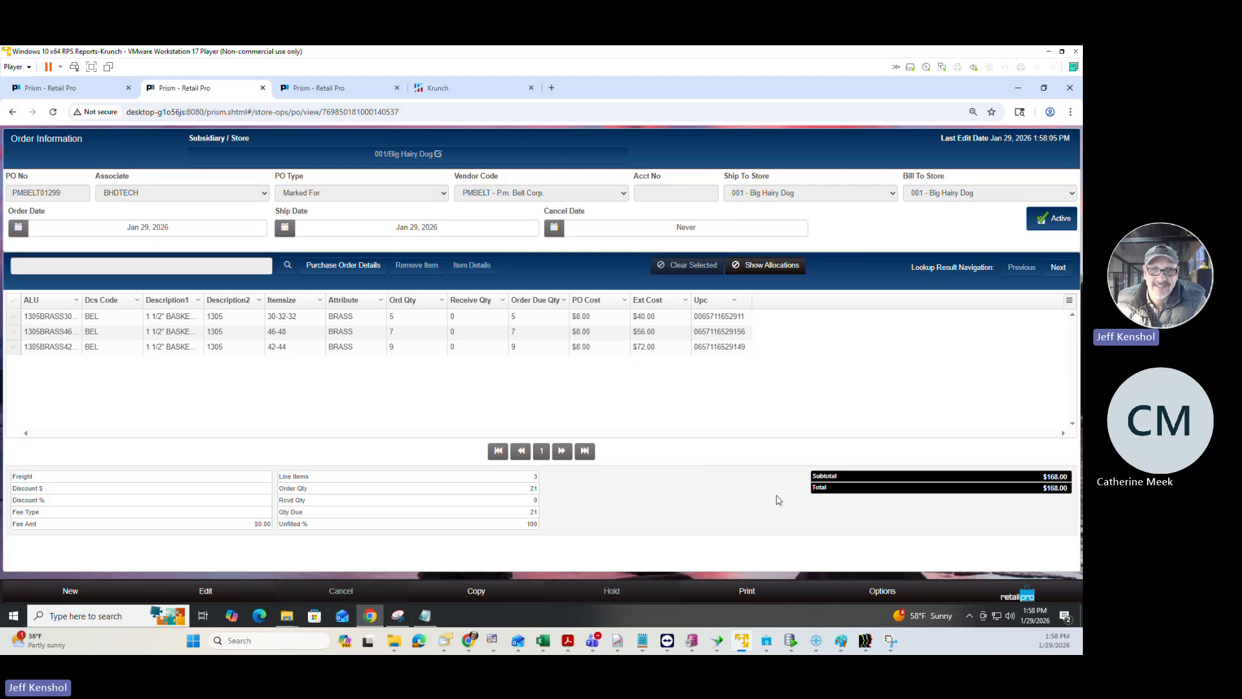
pyautogui.click(883, 596)
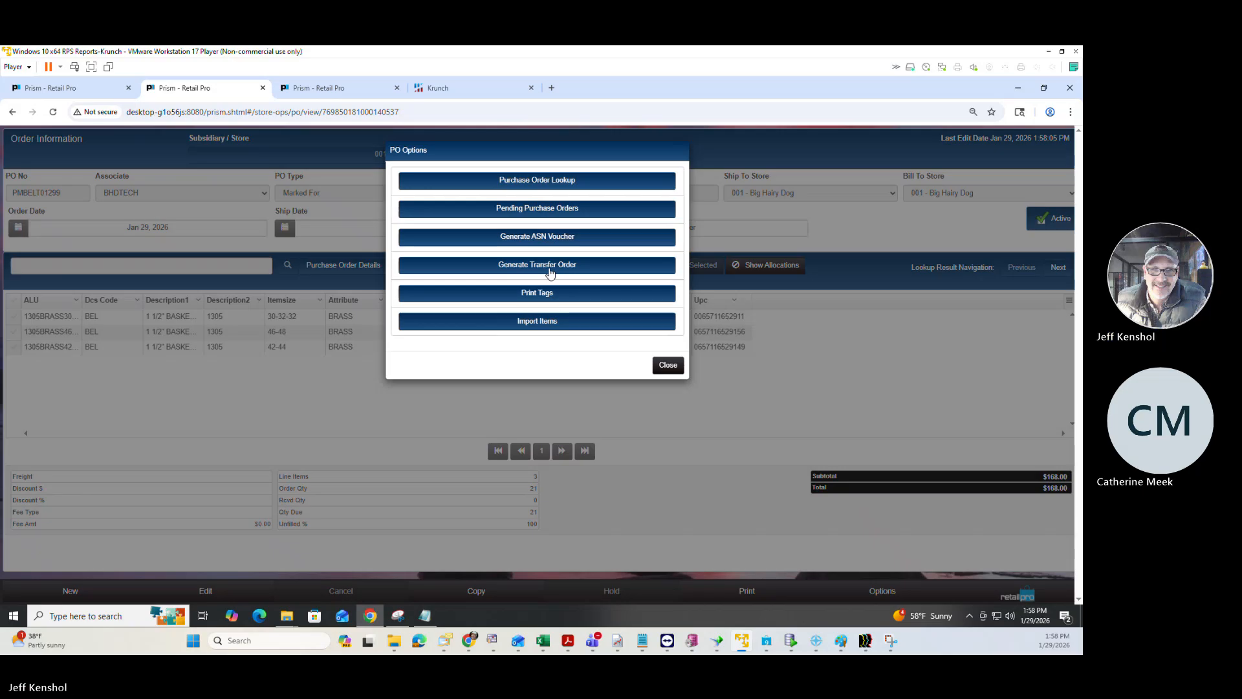
pyautogui.click(666, 366)
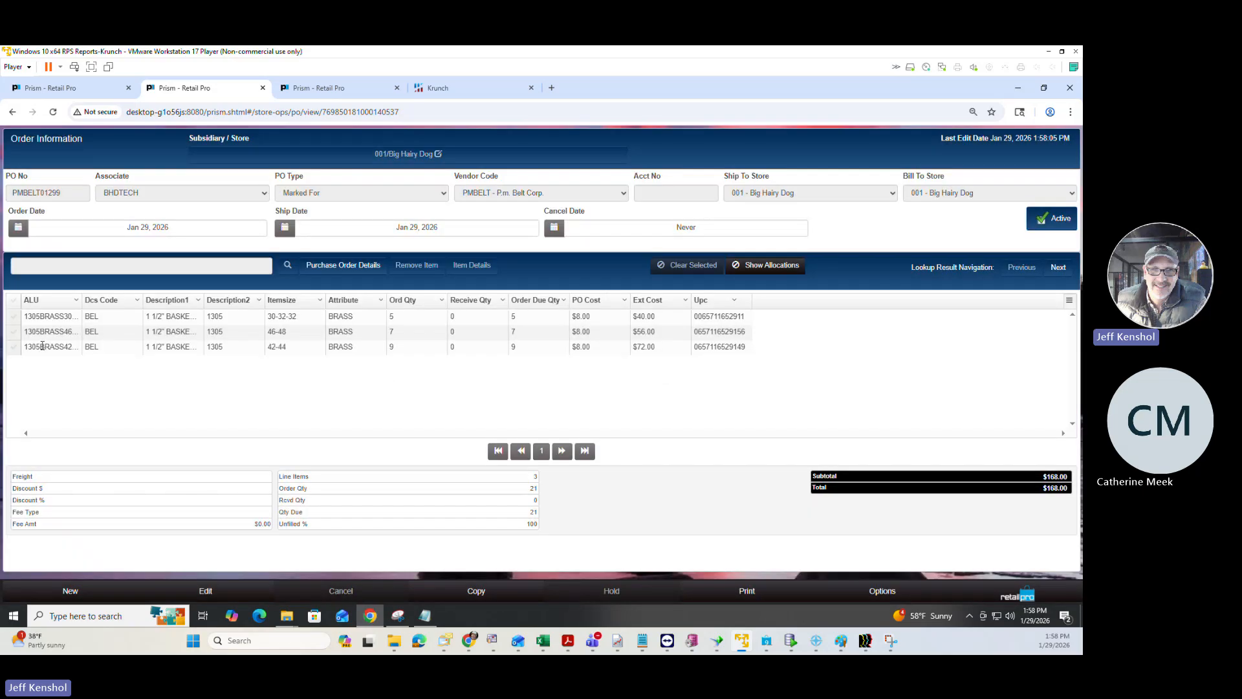
# Step: Show the store allocations and examine them for the 46-48 and 42-44 belt lines
pyautogui.click(13, 335)
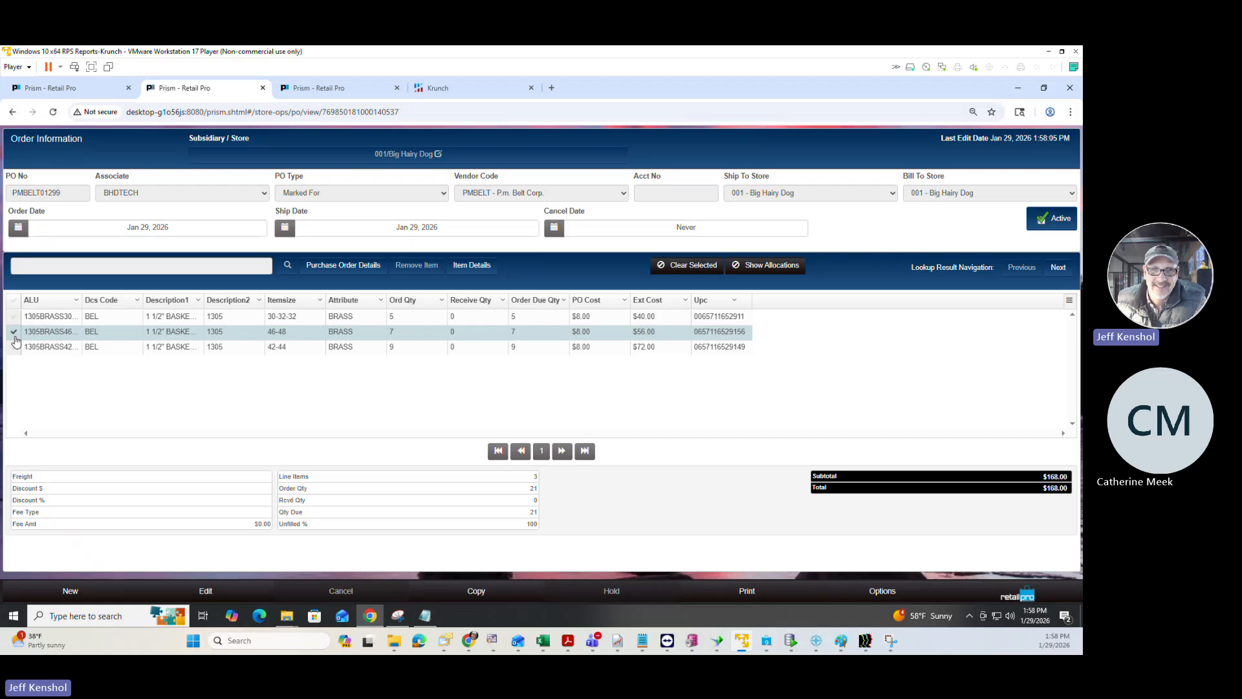
pyautogui.click(777, 269)
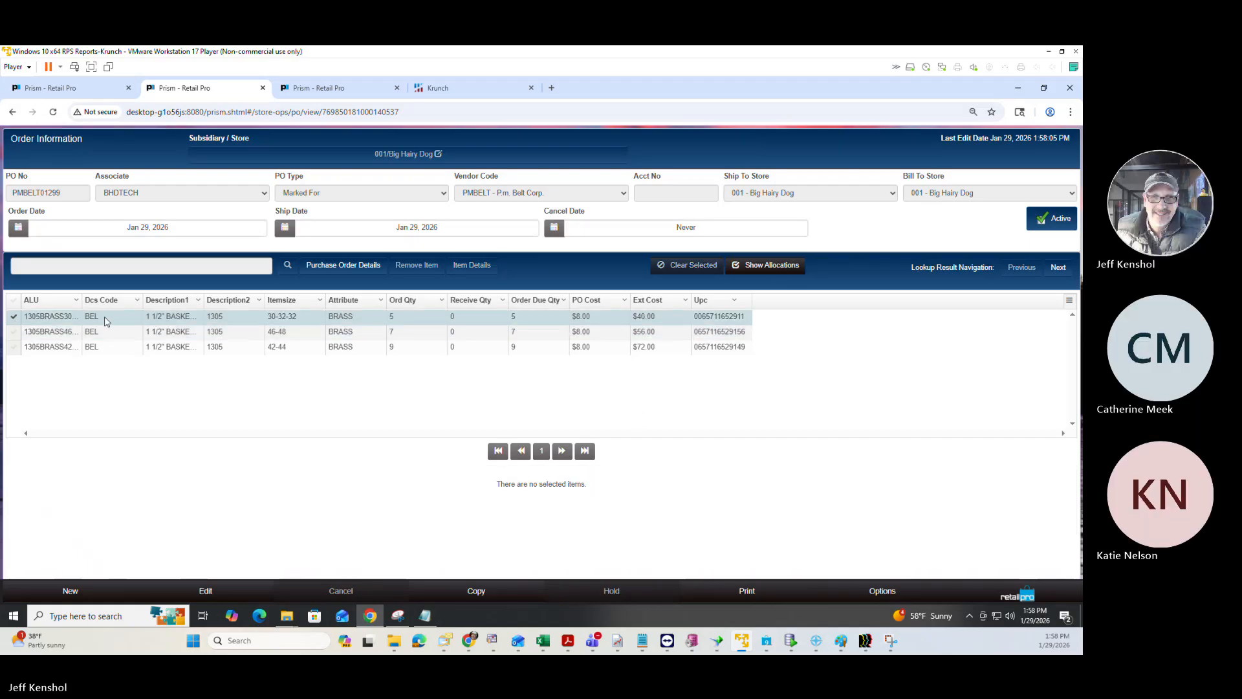
pyautogui.click(19, 334)
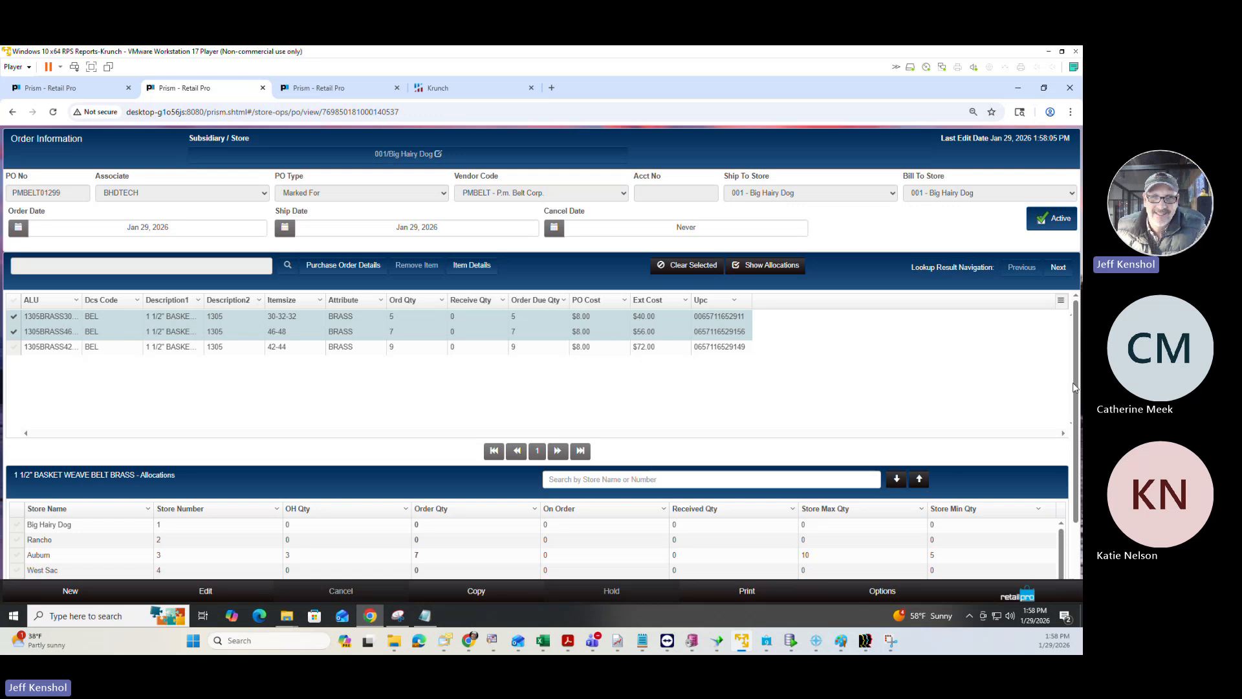
pyautogui.moveTo(1078, 390); pyautogui.dragTo(1075, 469)
pyautogui.click(14, 332)
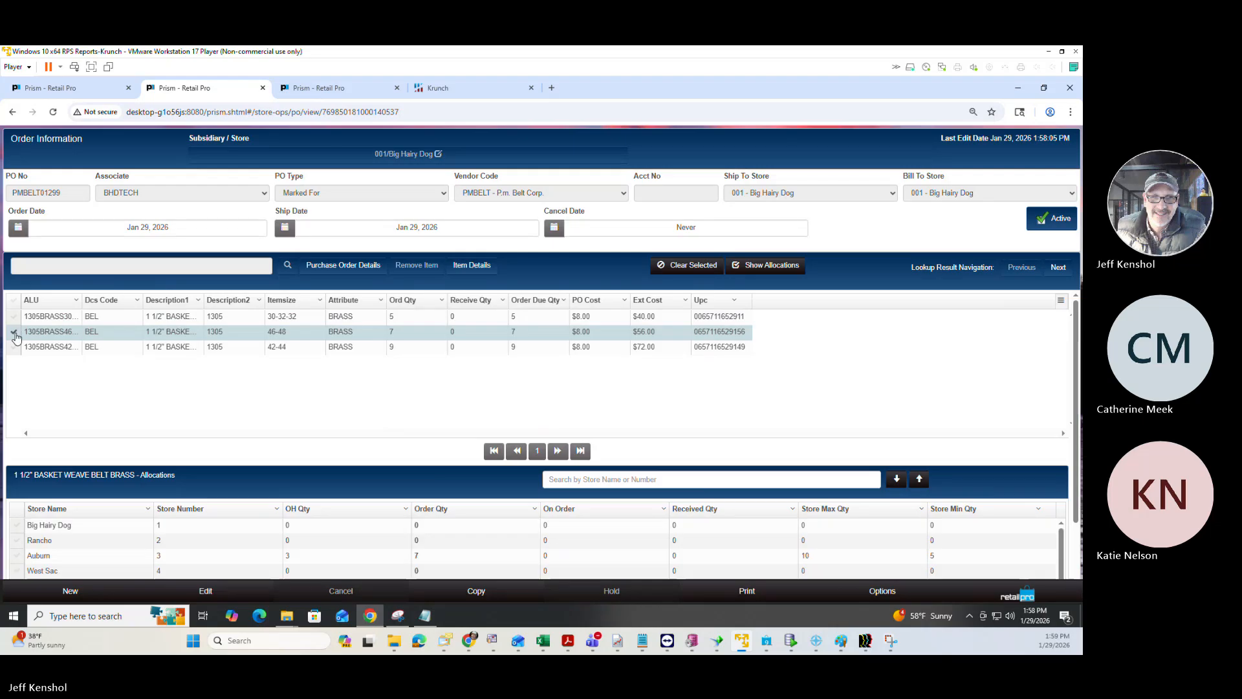
pyautogui.click(14, 331)
pyautogui.click(14, 347)
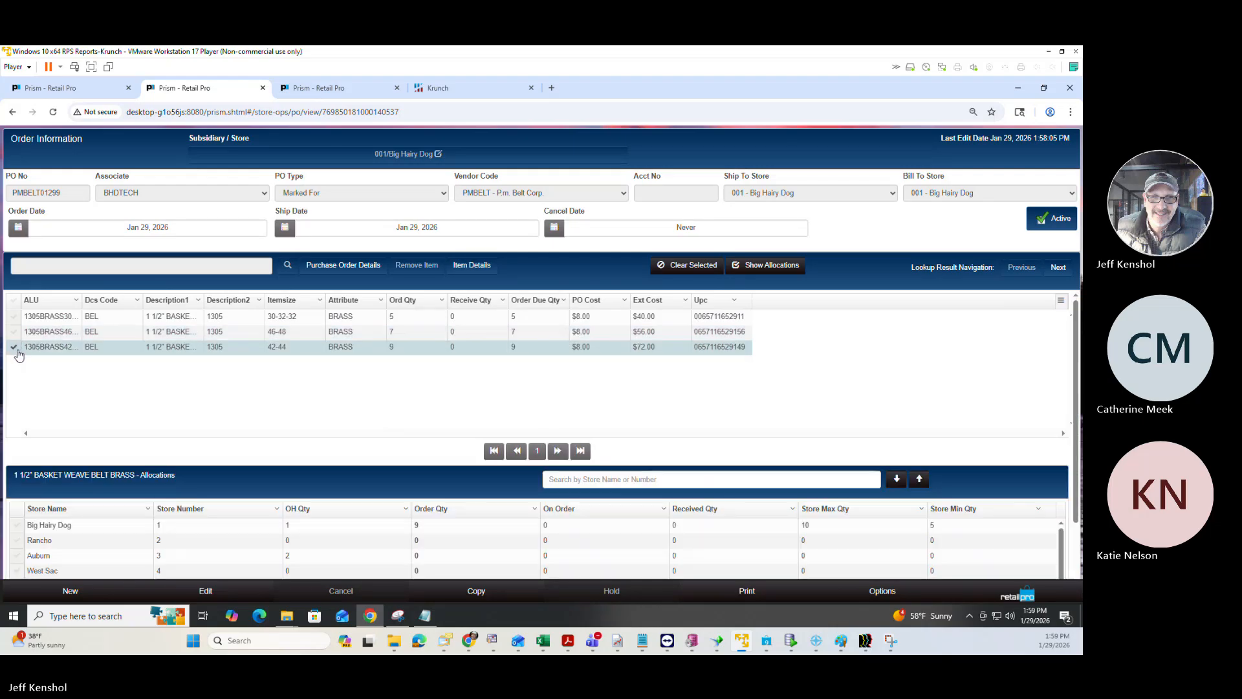
pyautogui.scroll(-3, 588, 510)
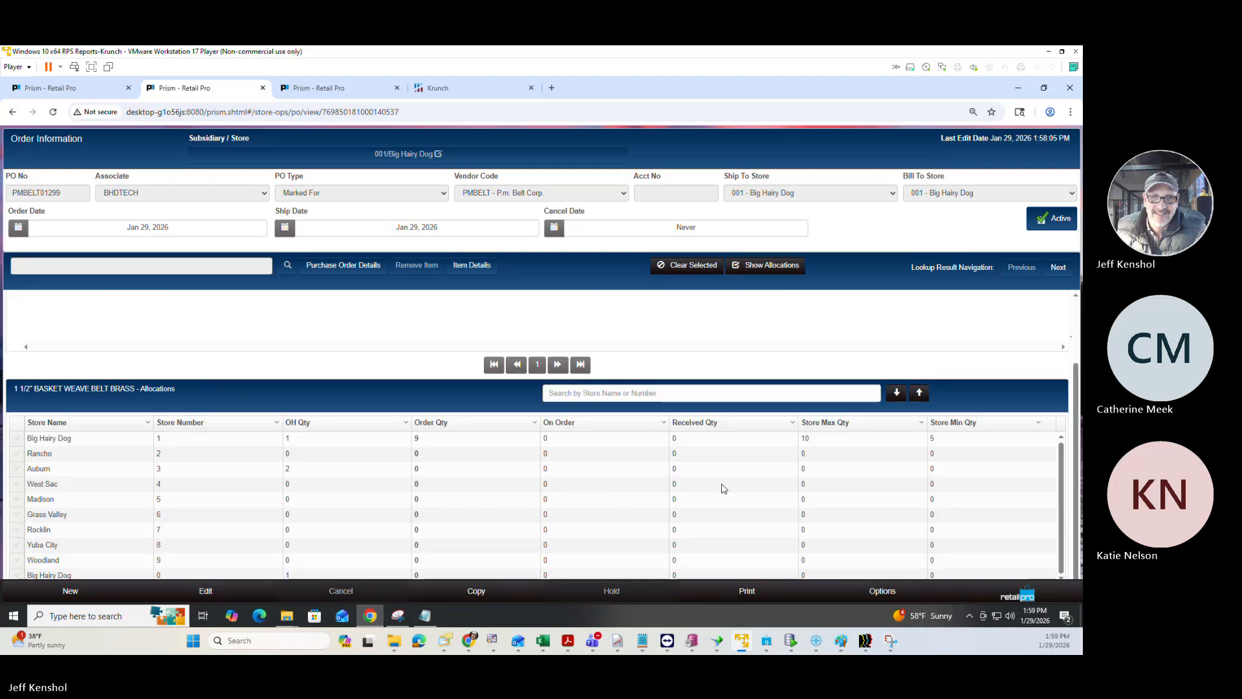
pyautogui.click(428, 503)
pyautogui.click(445, 518)
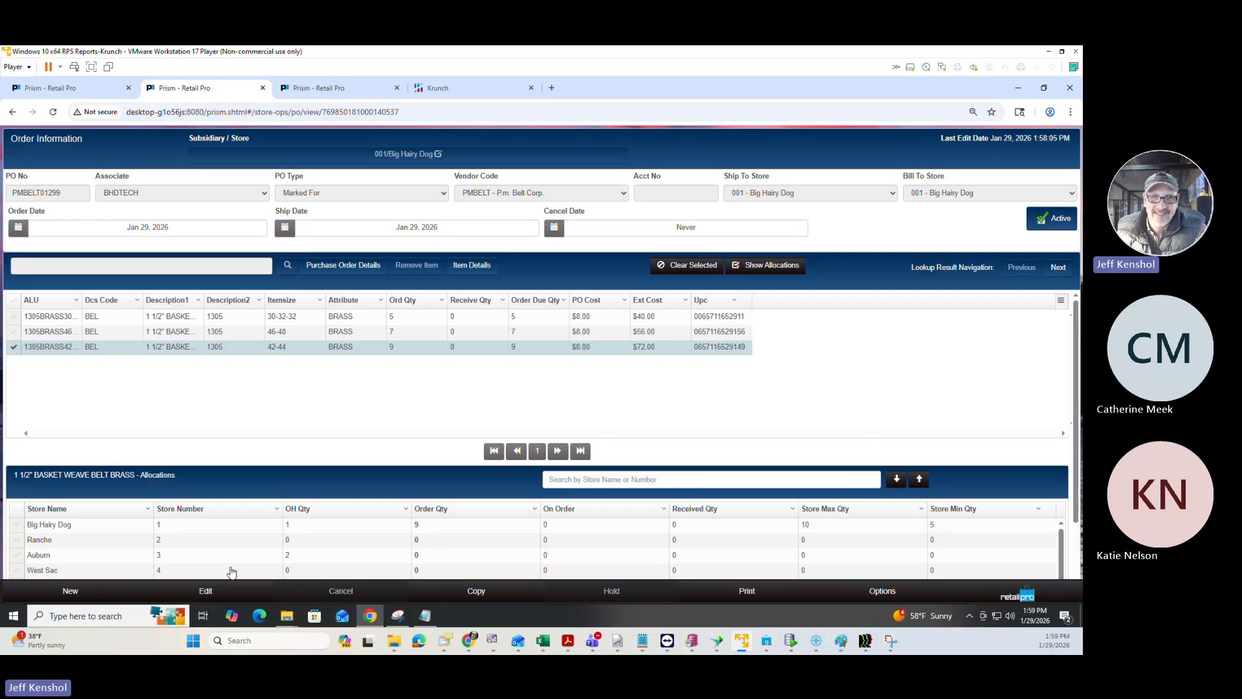
# Step: Edit the purchase order's 42-44 belt allocations, setting order quantities of 5 for Big Hairy Dog store 1 and 4 for Rancho
pyautogui.click(223, 588)
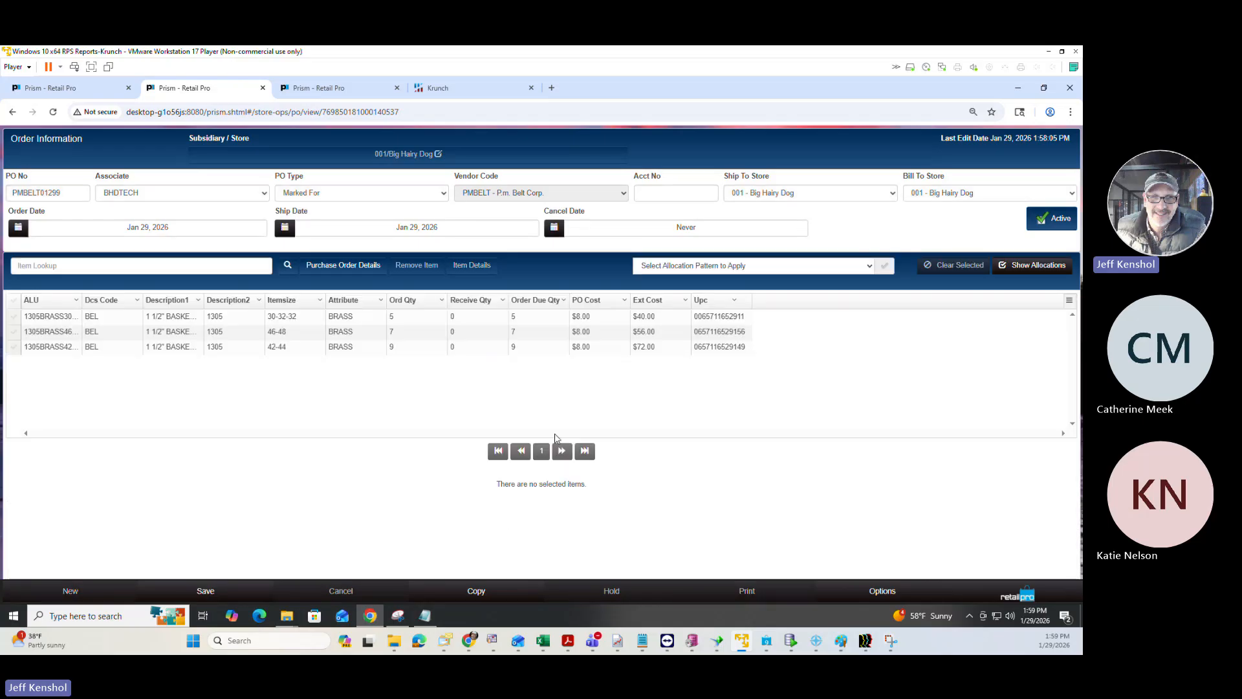
pyautogui.click(16, 351)
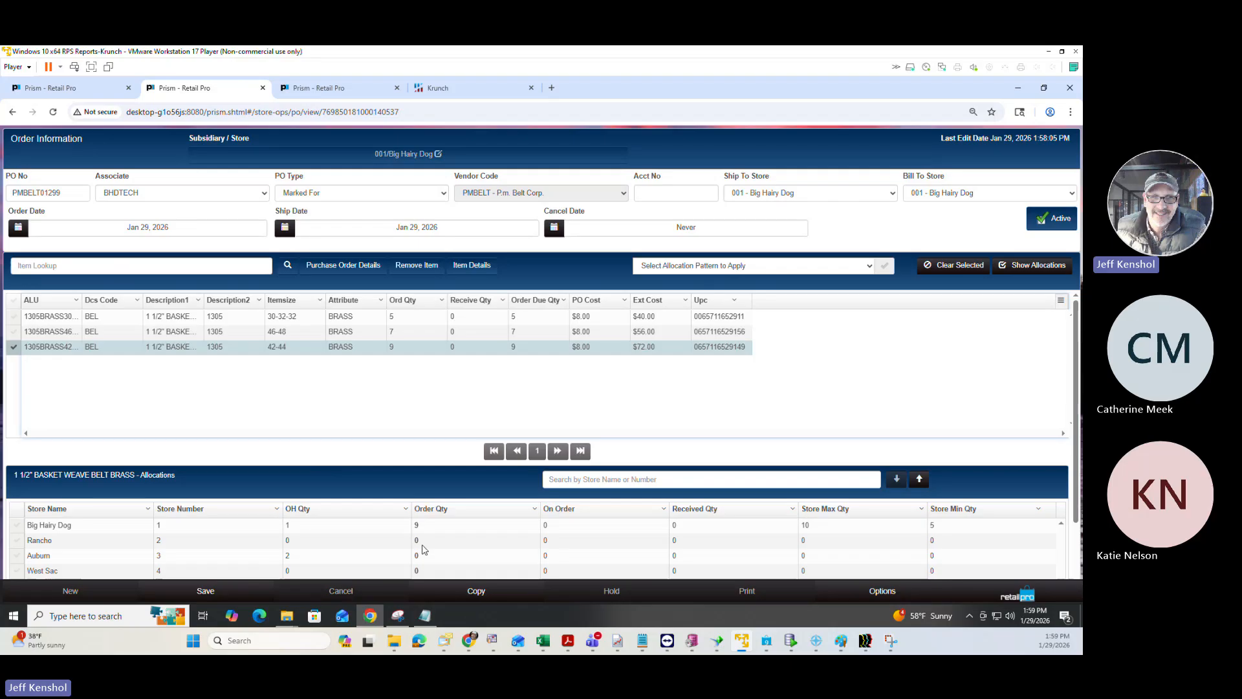
pyautogui.click(423, 544)
pyautogui.click(458, 531)
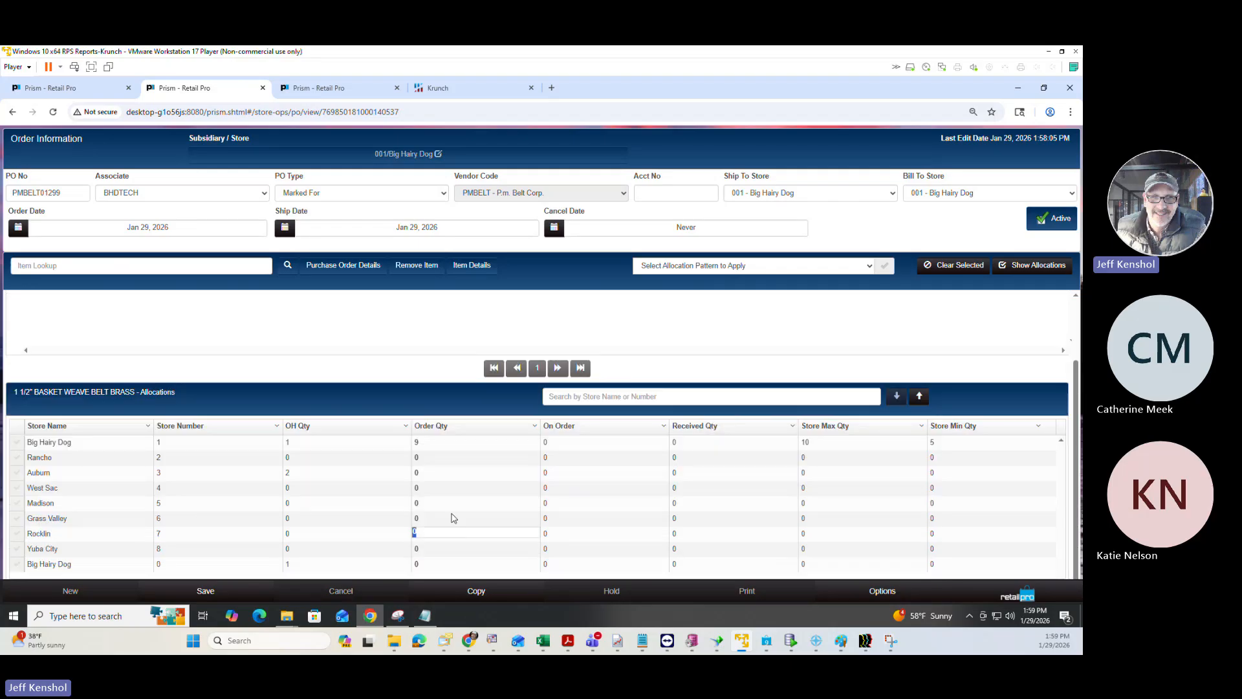
pyautogui.click(438, 444)
pyautogui.press('Return')
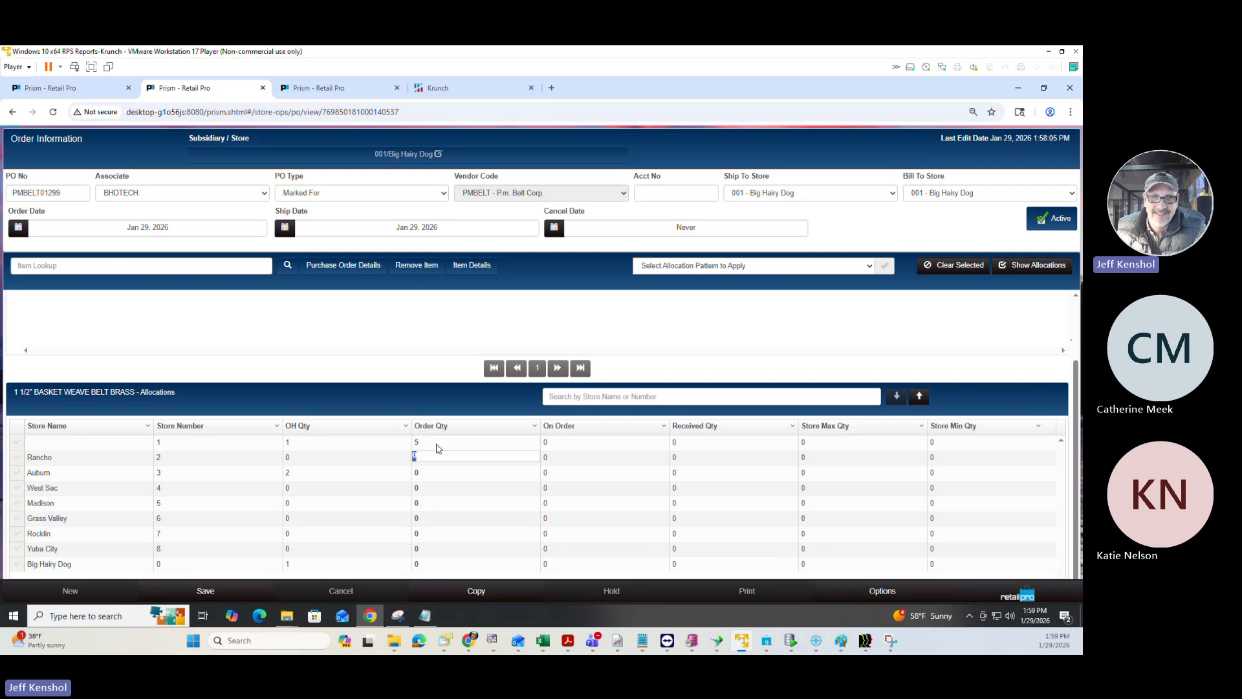
pyautogui.write('4')
pyautogui.press('Return')
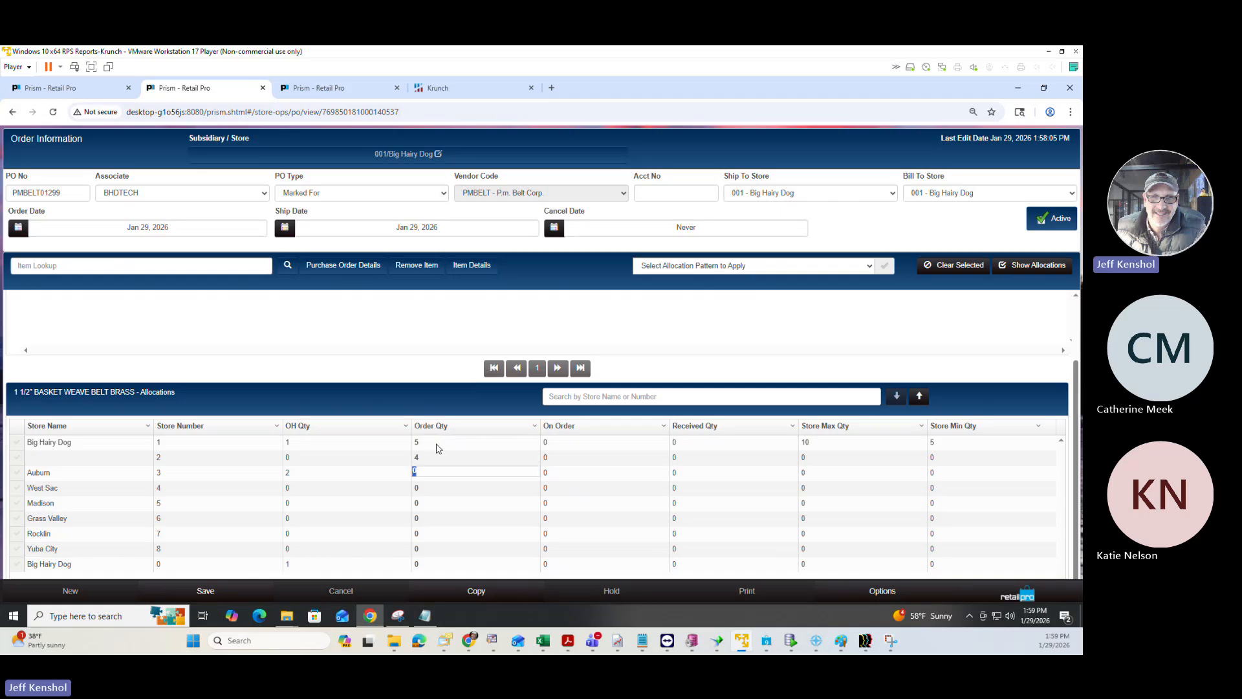
# Step: Set the 42-44 belt's order quantity to 0 for Big Hairy Dog store 1 and 5 for Auburn, and save the purchase order
pyautogui.click(437, 444)
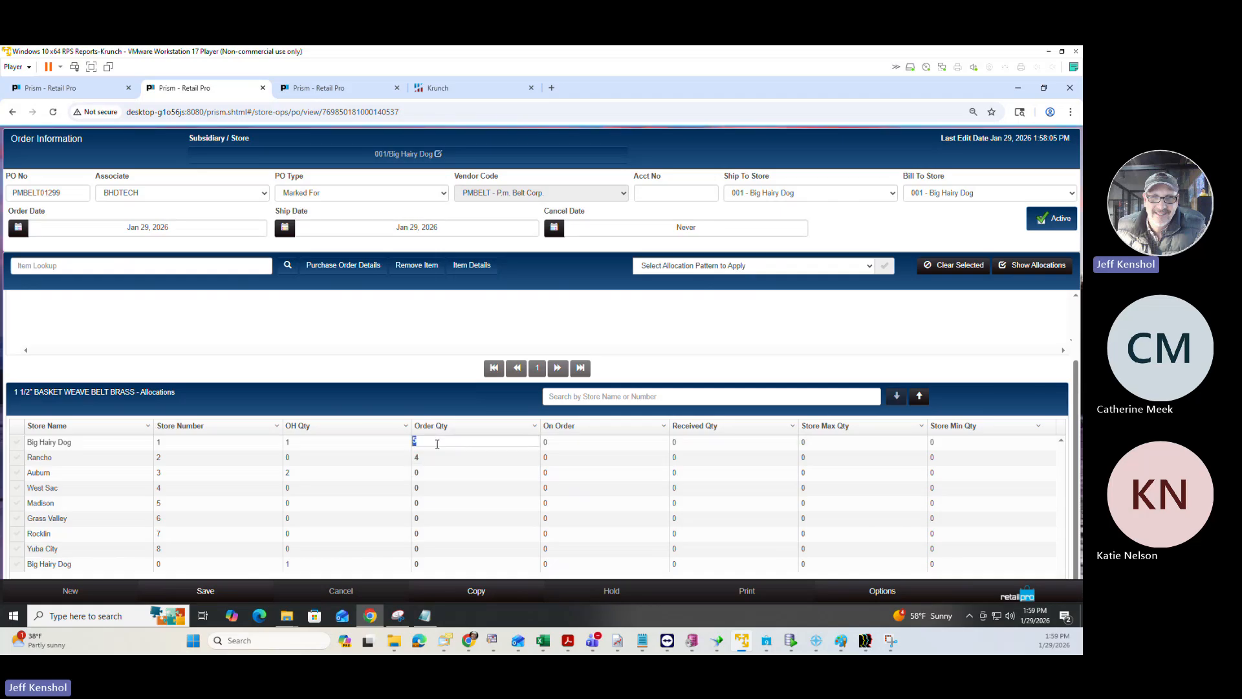
pyautogui.write('0')
pyautogui.press('Return')
pyautogui.press('Return')
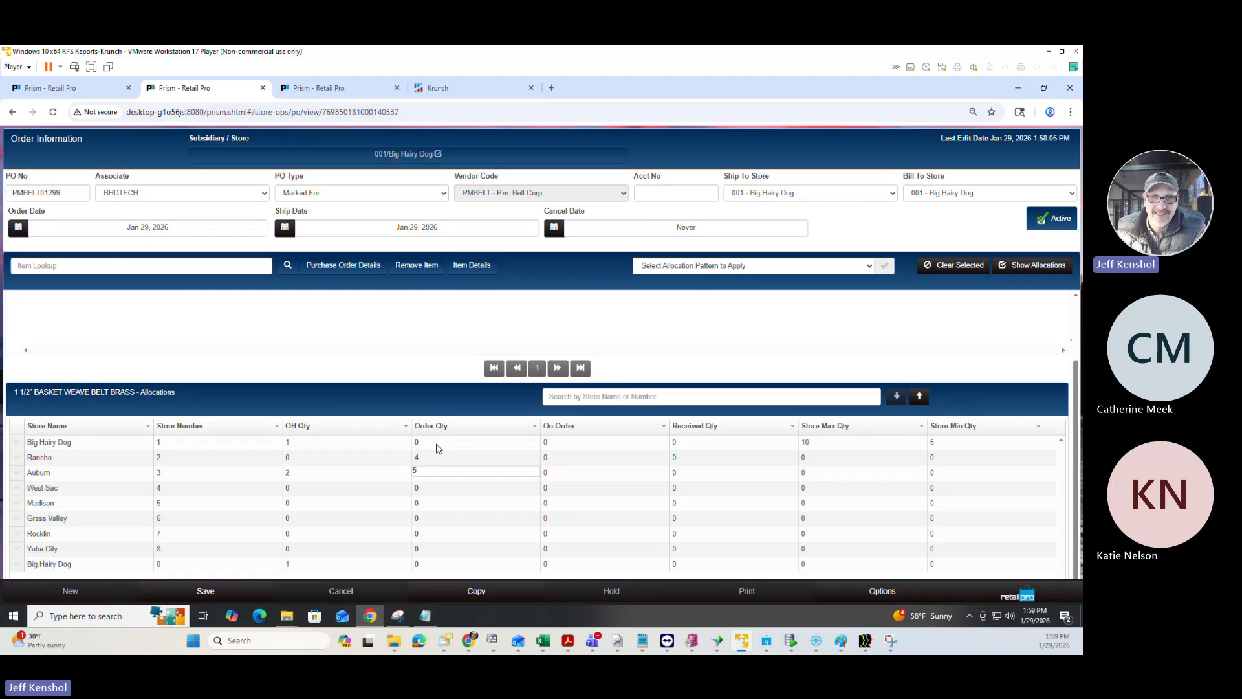
pyautogui.press('Return')
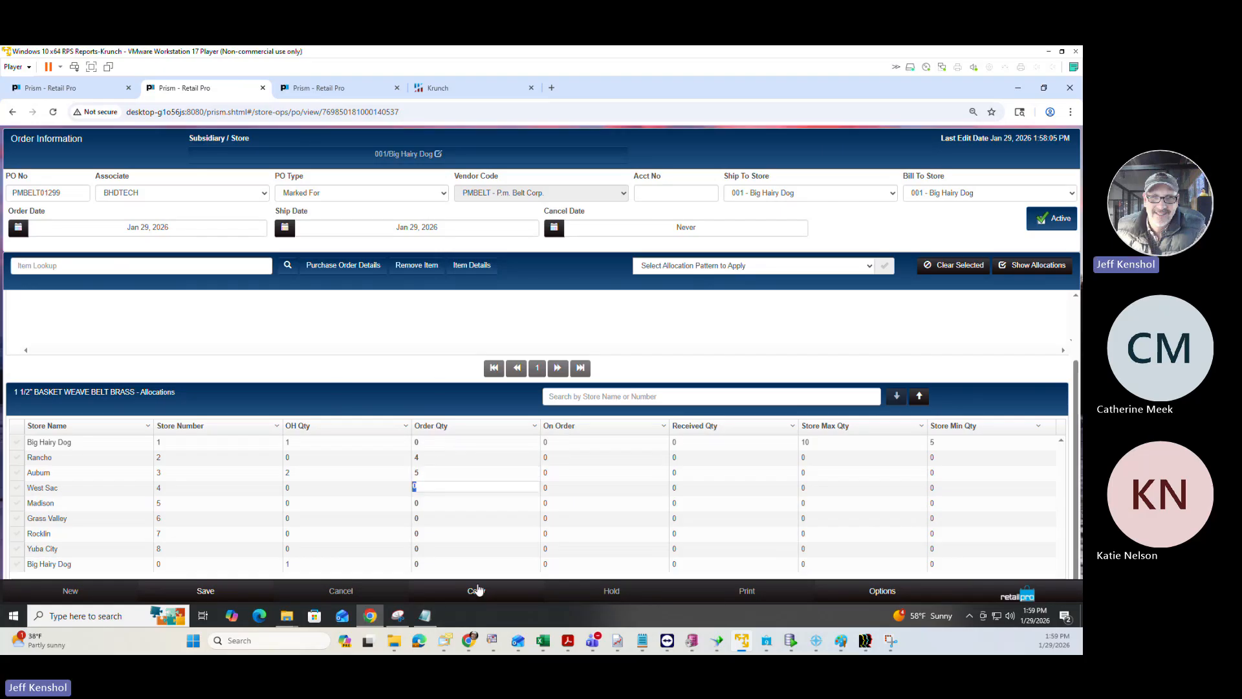
pyautogui.click(206, 593)
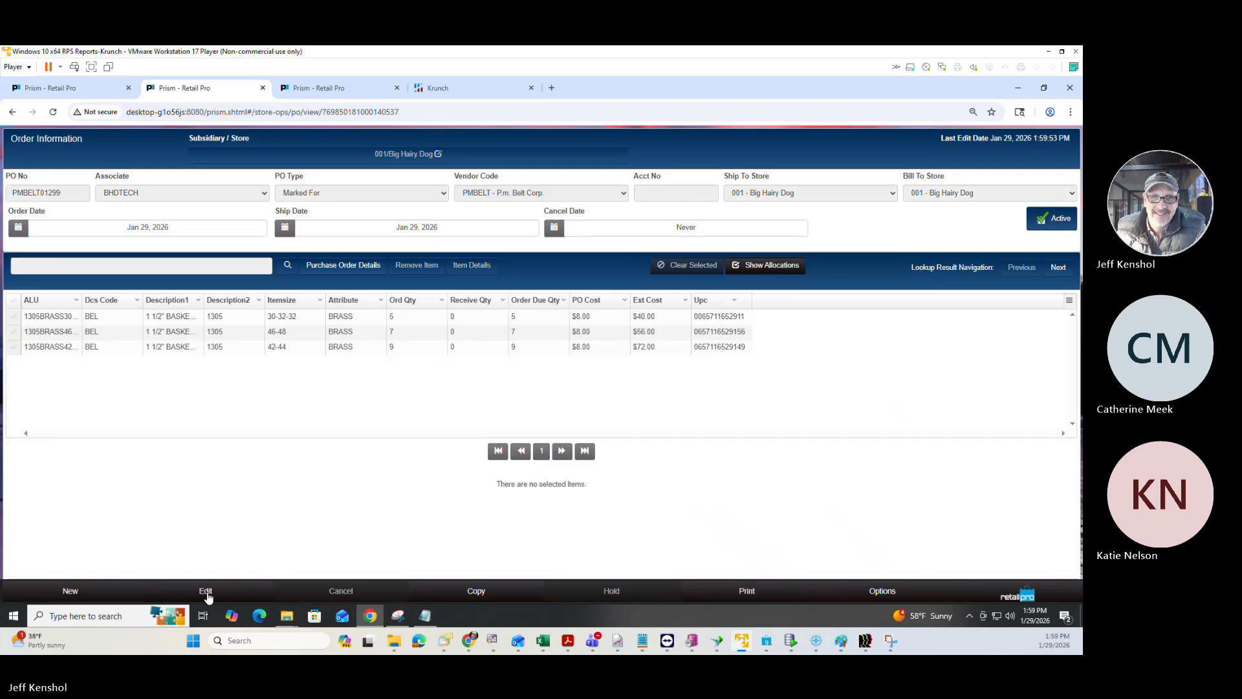
# Step: Try to generate a transfer order from the purchase order
pyautogui.click(882, 593)
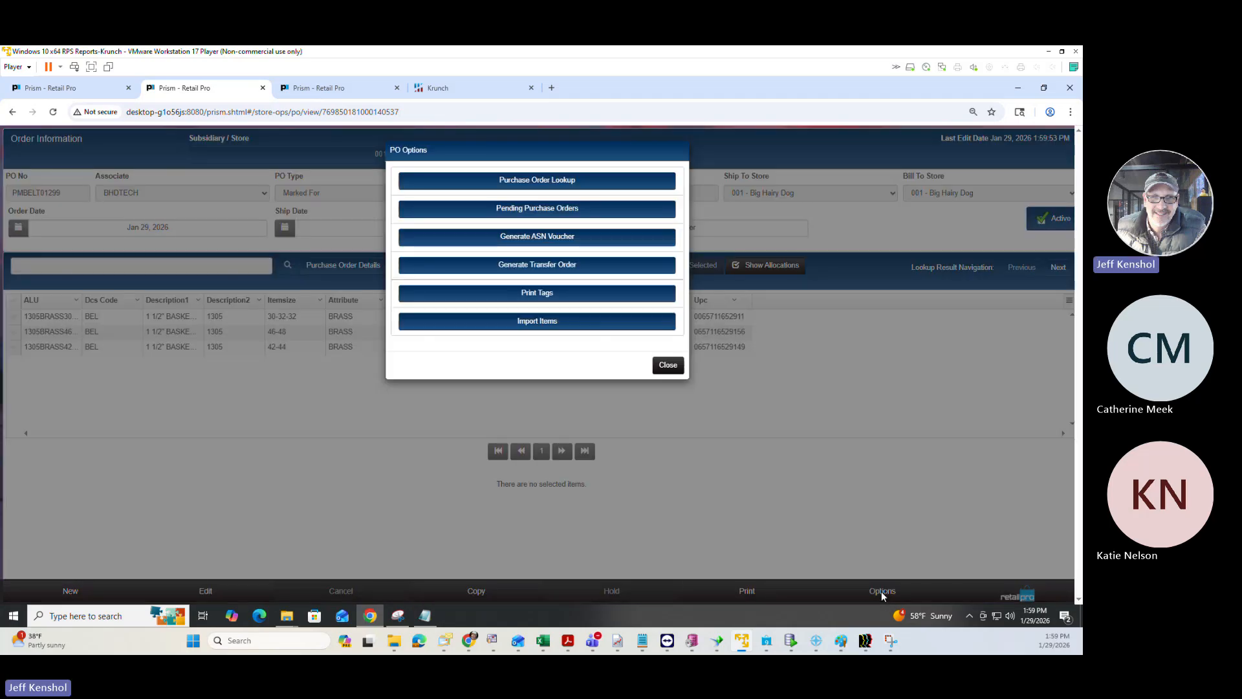
pyautogui.click(544, 265)
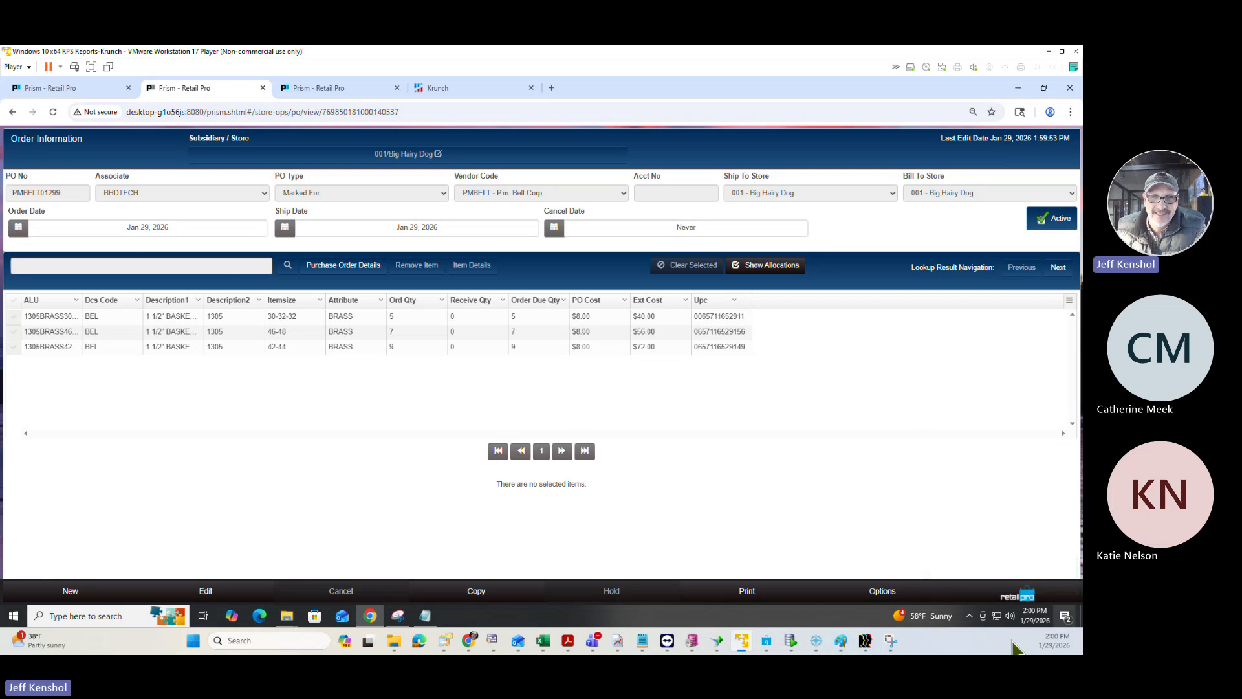
# Step: Start a new receiving voucher in Store Operations
pyautogui.click(1014, 592)
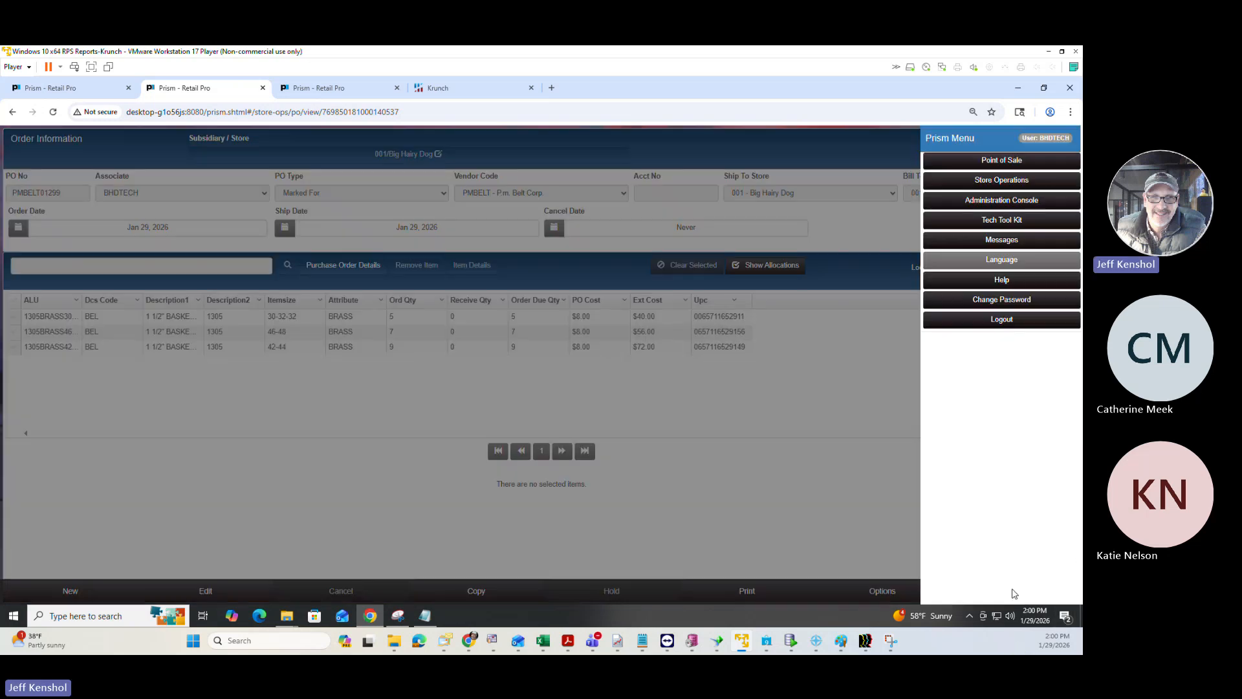
pyautogui.click(984, 181)
pyautogui.click(448, 165)
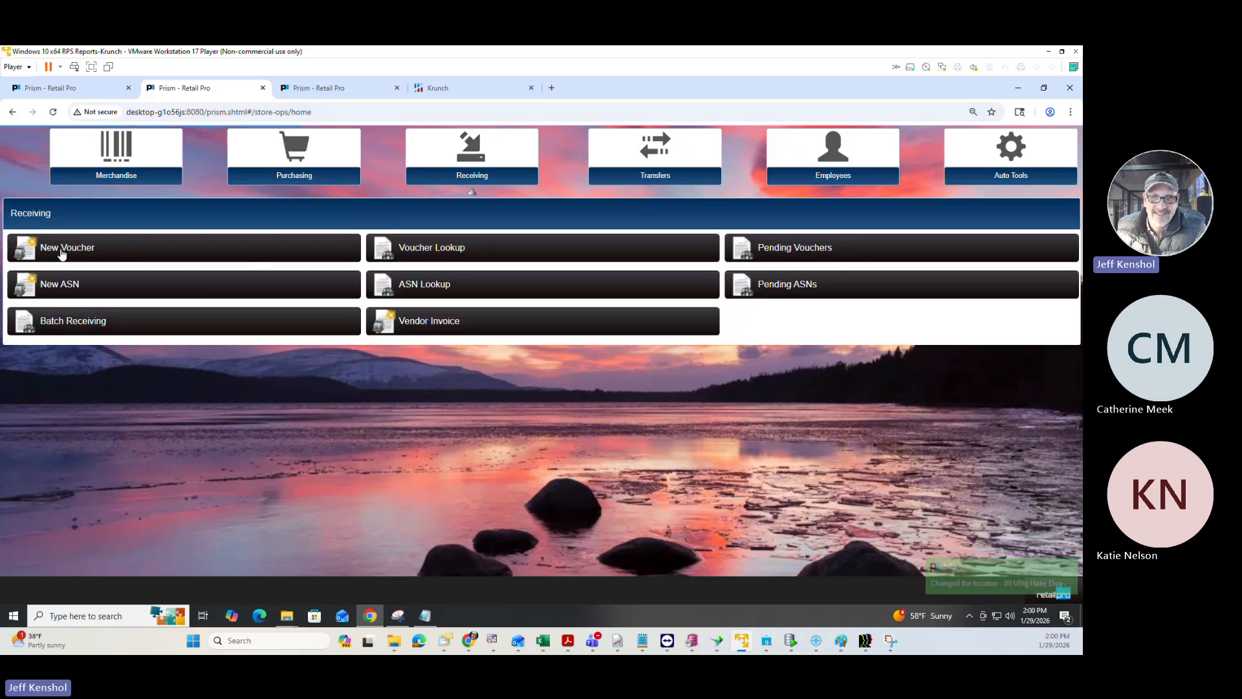
pyautogui.click(63, 255)
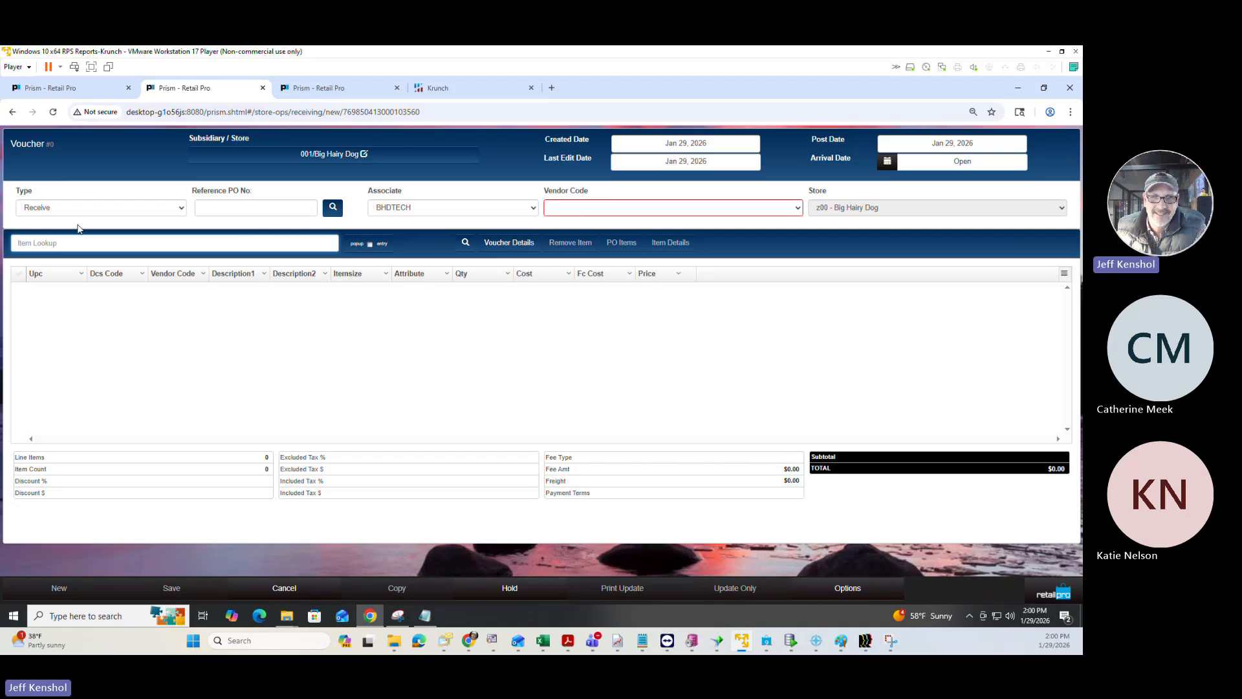
# Step: Search the purchase orders and load the PMBELT order as the voucher's reference PO
pyautogui.click(332, 212)
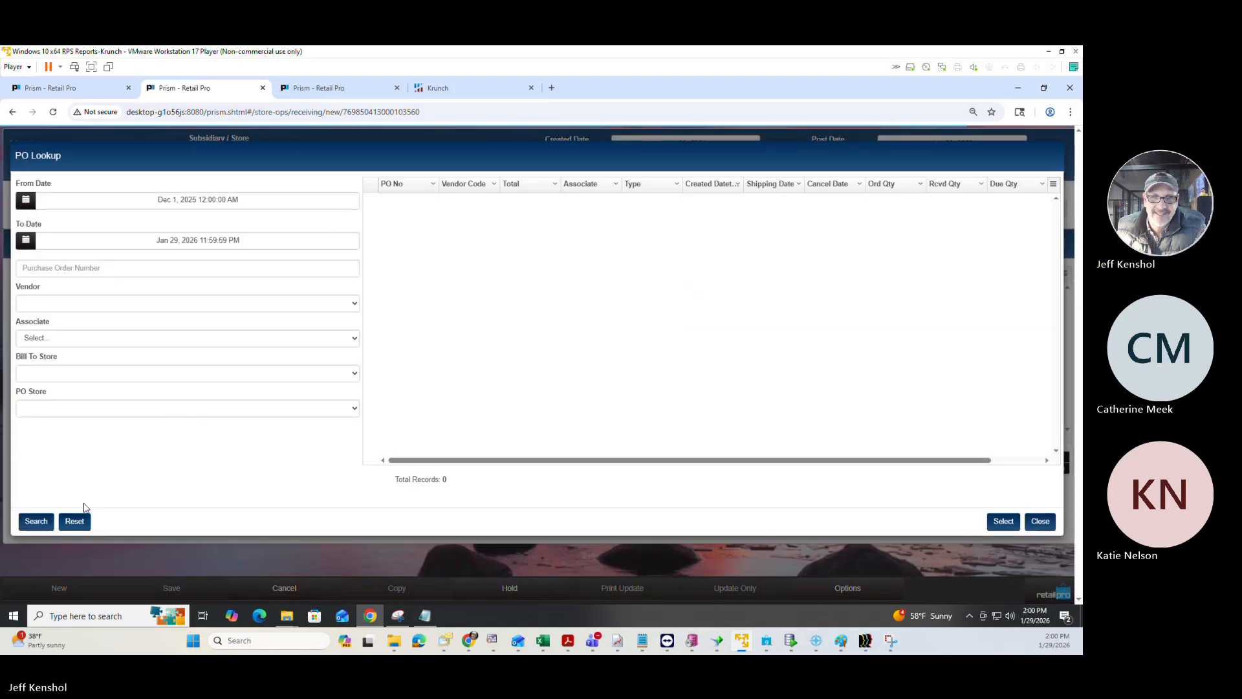
pyautogui.click(39, 527)
pyautogui.click(366, 202)
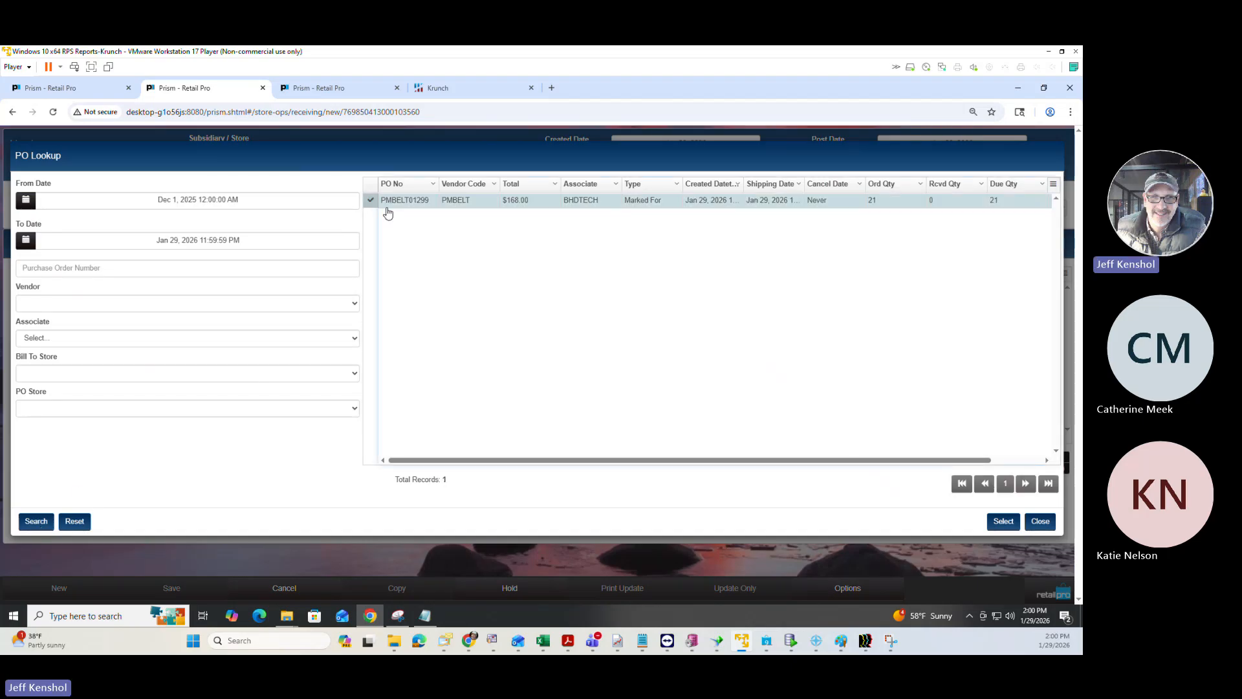
pyautogui.click(1005, 521)
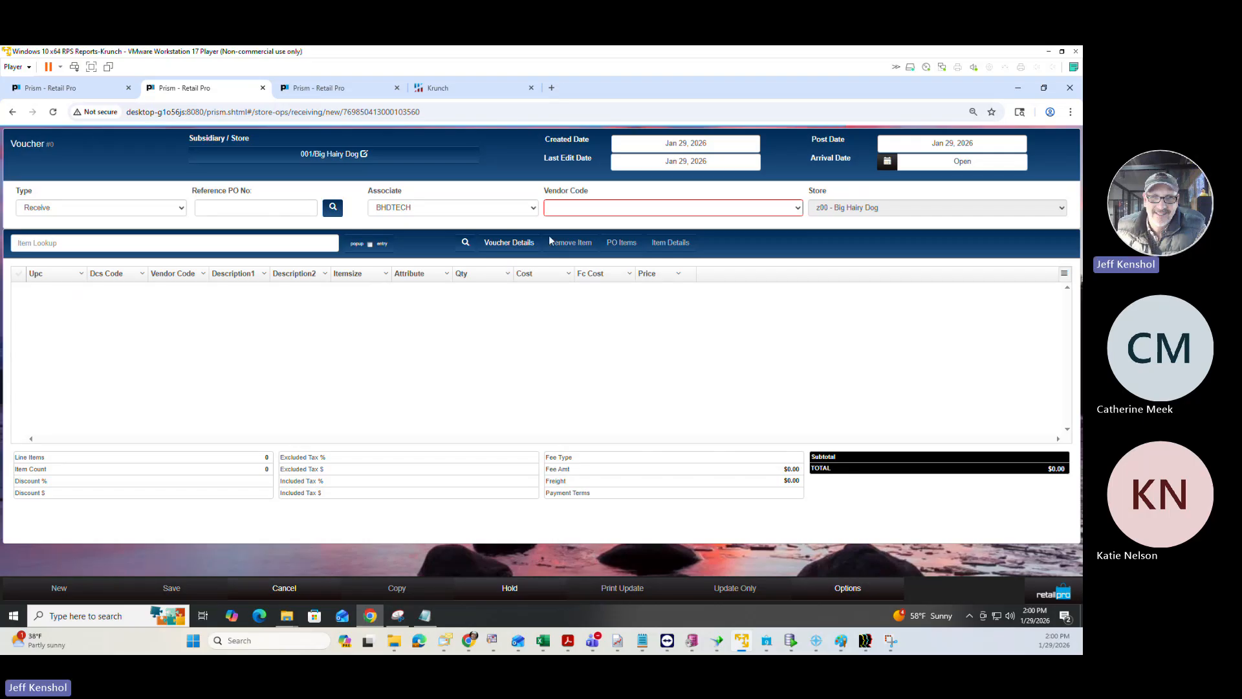
# Step: Review the transfer order comment in the voucher details
pyautogui.click(503, 245)
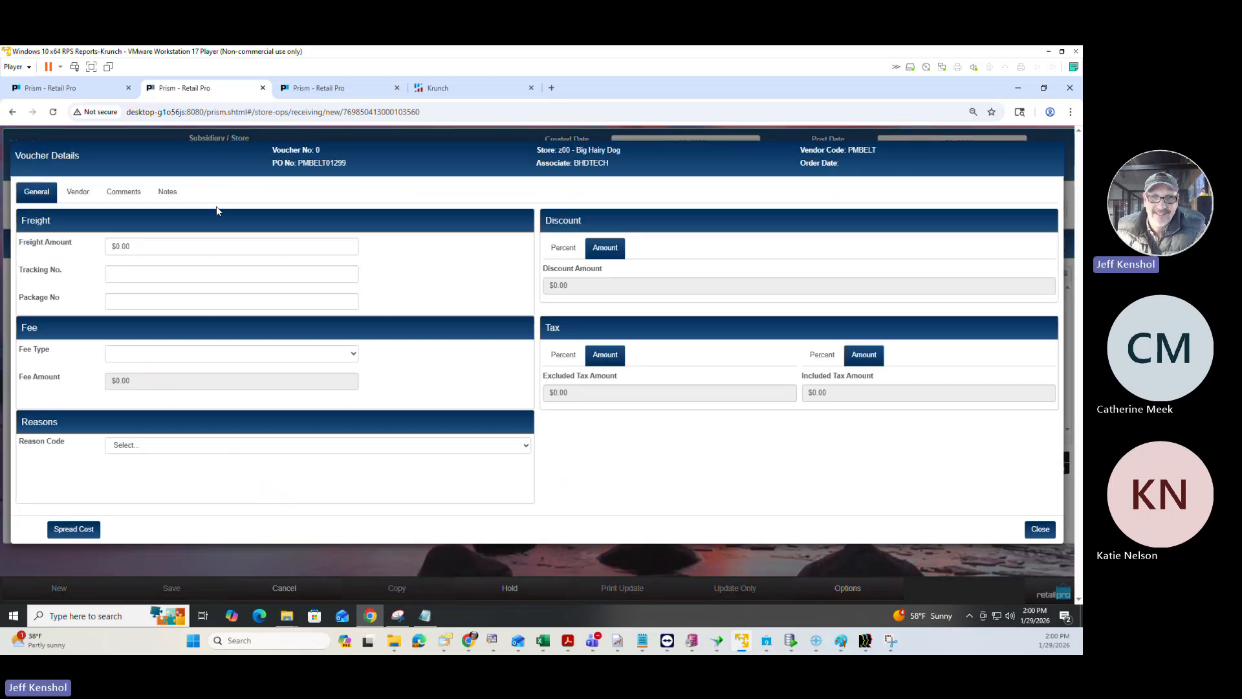
pyautogui.click(131, 199)
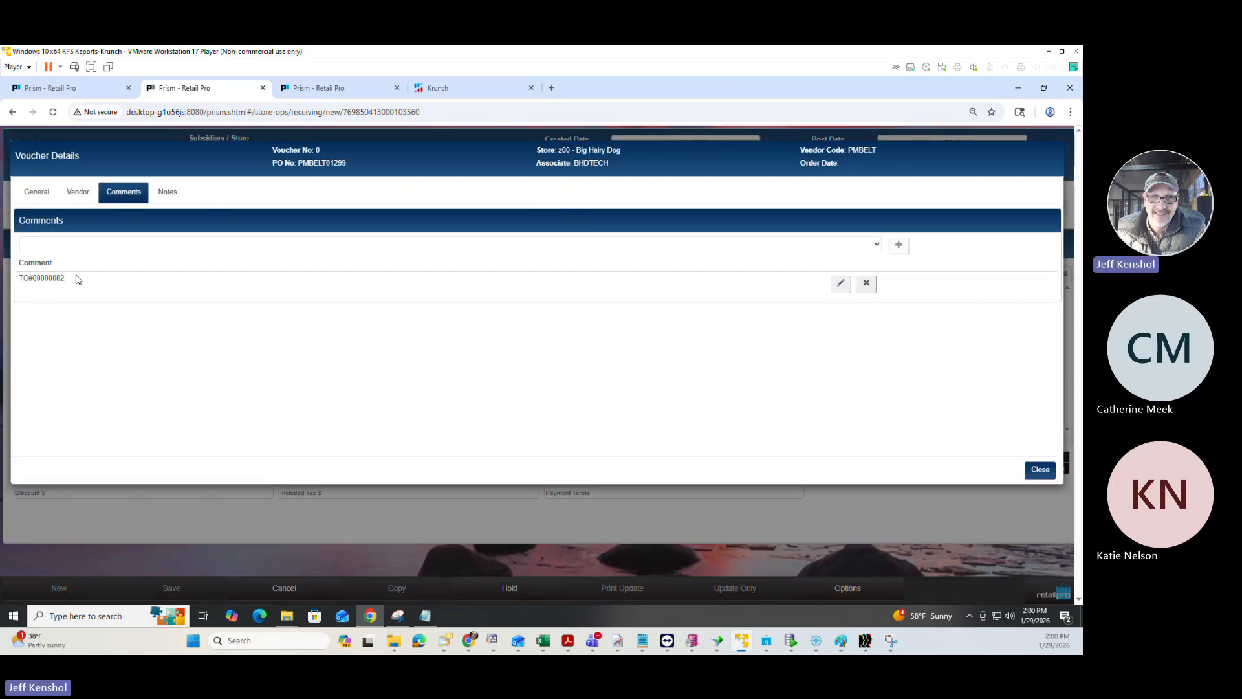
pyautogui.moveTo(77, 279); pyautogui.dragTo(4, 282)
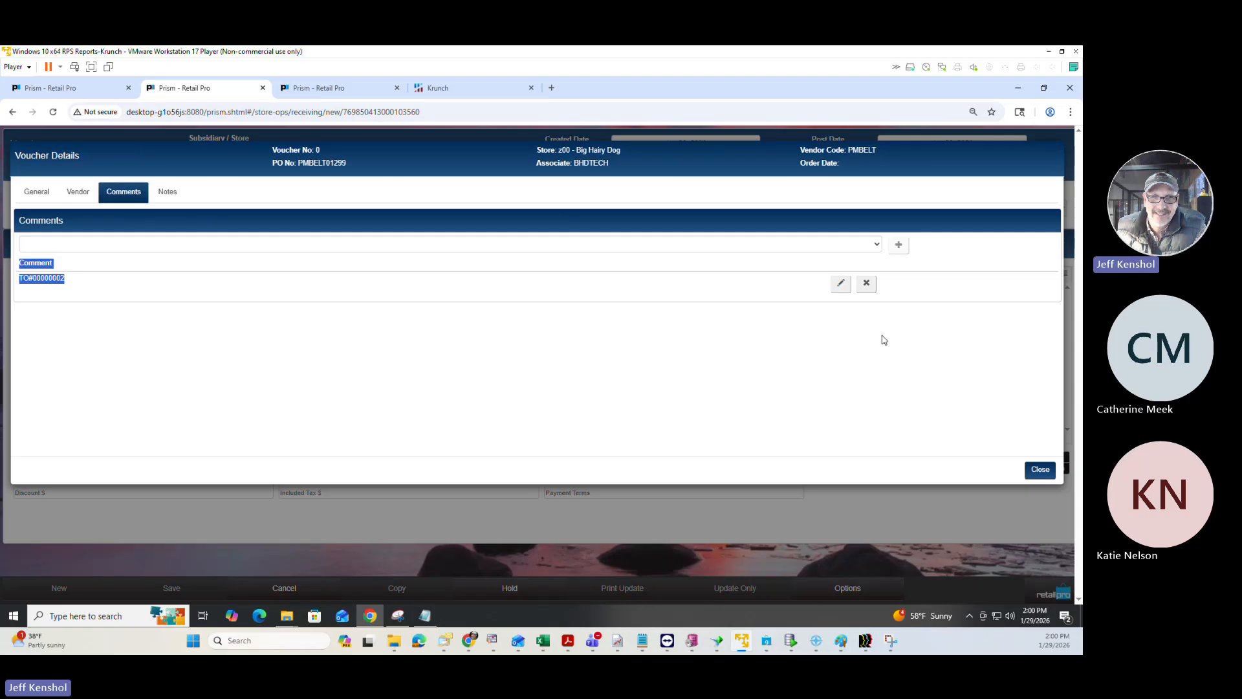
pyautogui.click(1037, 470)
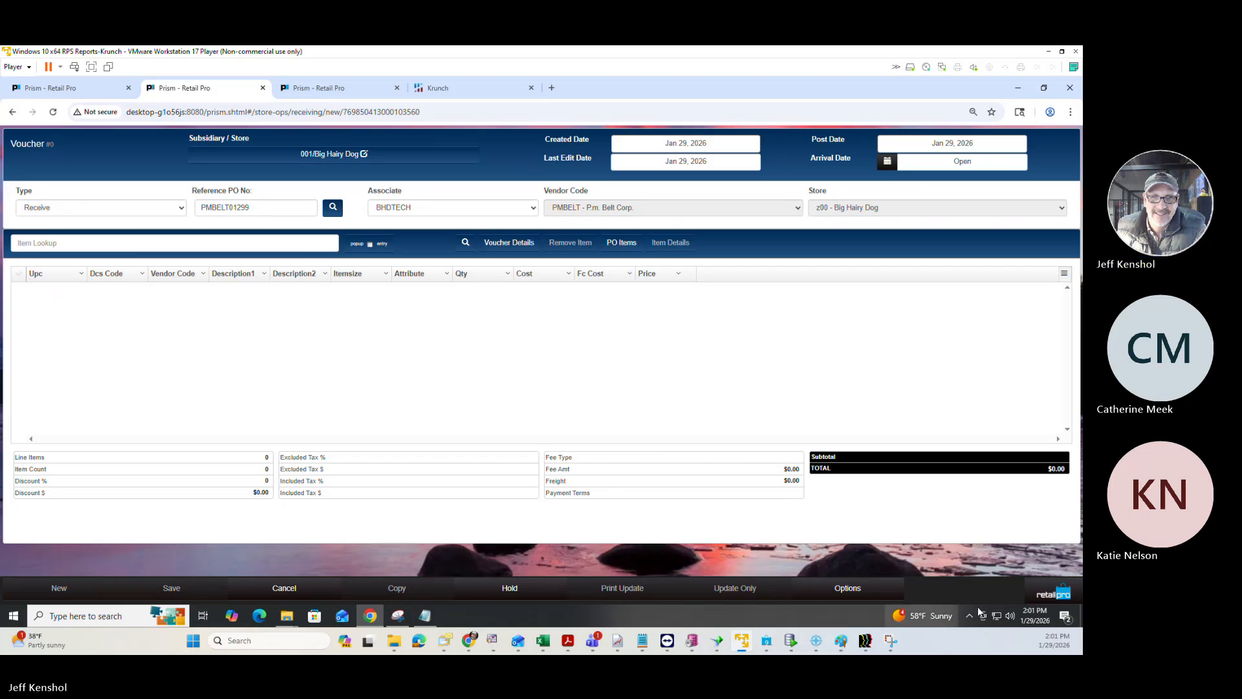
# Step: Search the Store Operations merchandise inventory and open the item details of the 42-44 brass basket weave belt
pyautogui.click(1038, 595)
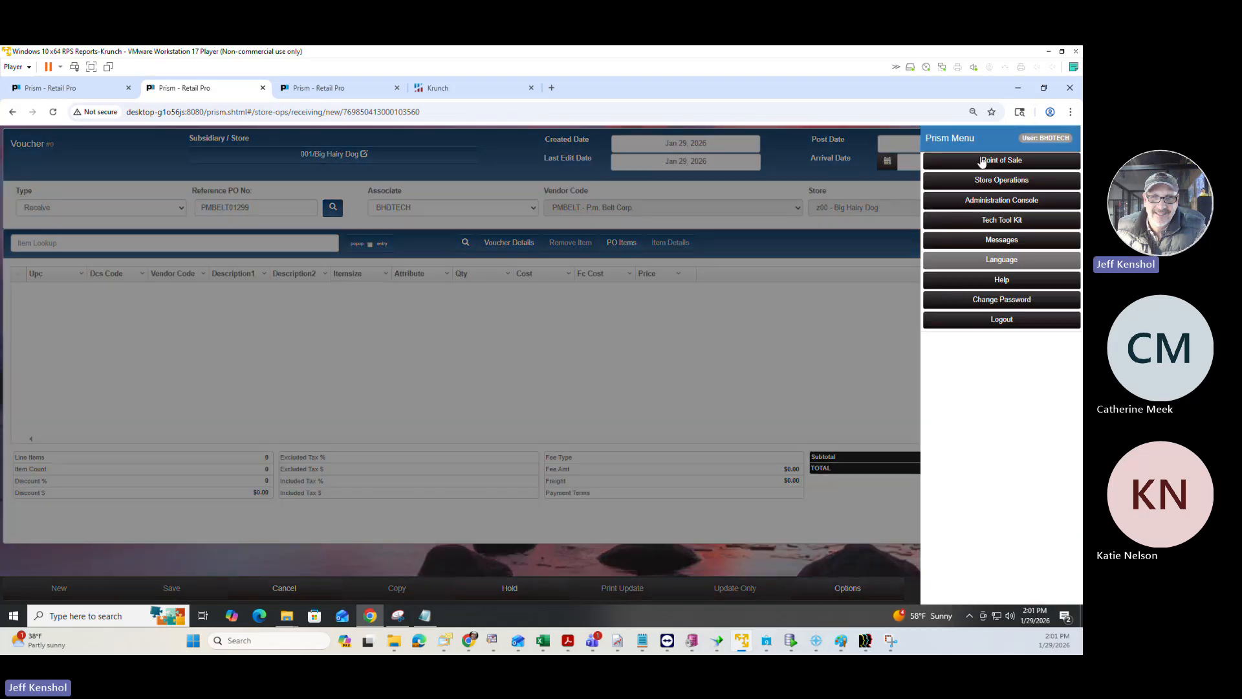
pyautogui.click(983, 182)
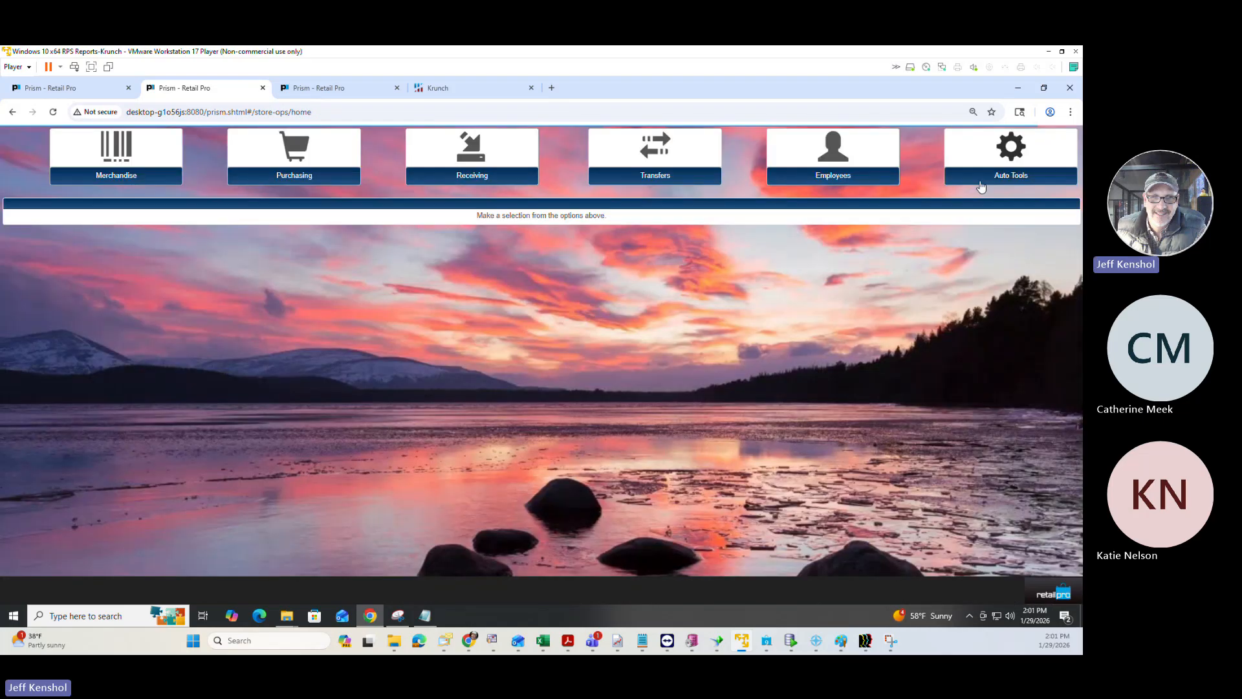
pyautogui.click(123, 165)
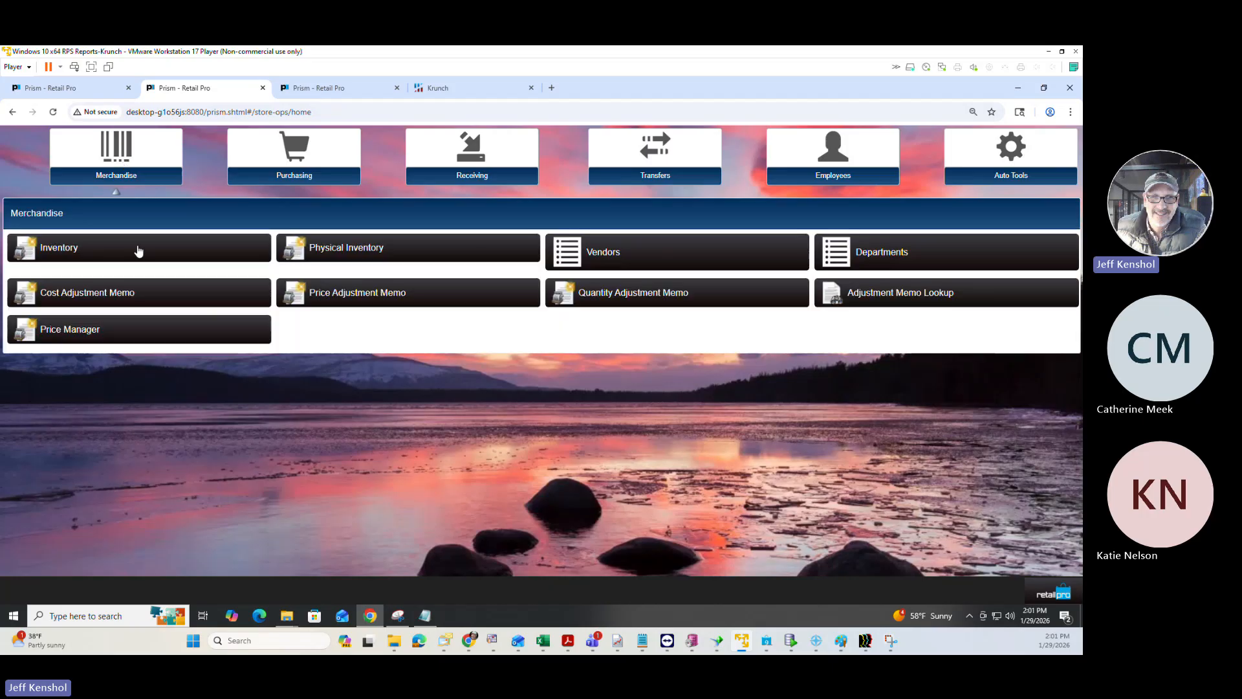
pyautogui.click(139, 252)
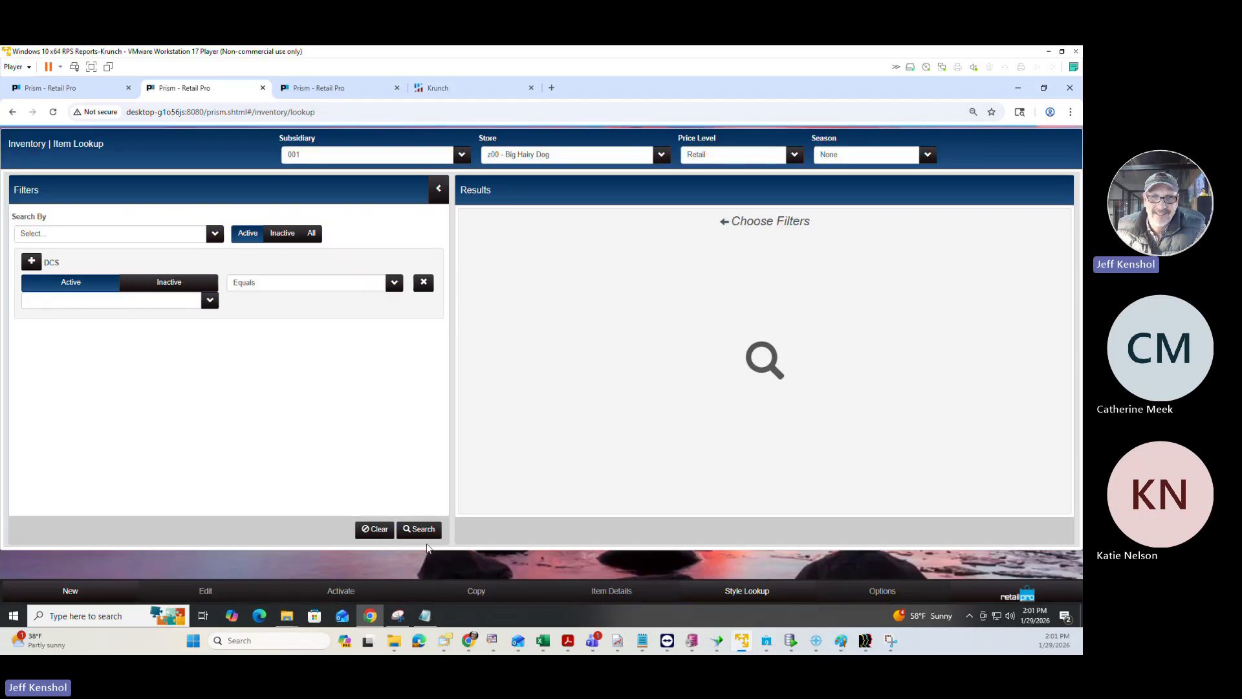
pyautogui.click(427, 532)
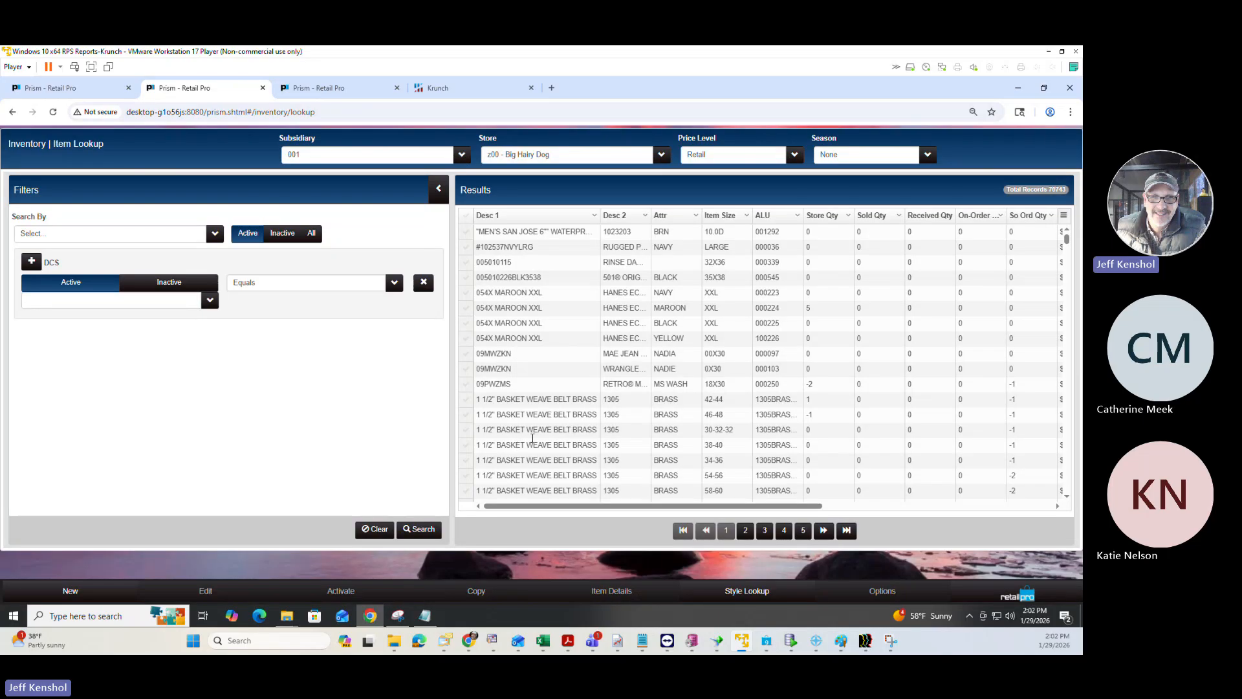
pyautogui.click(465, 399)
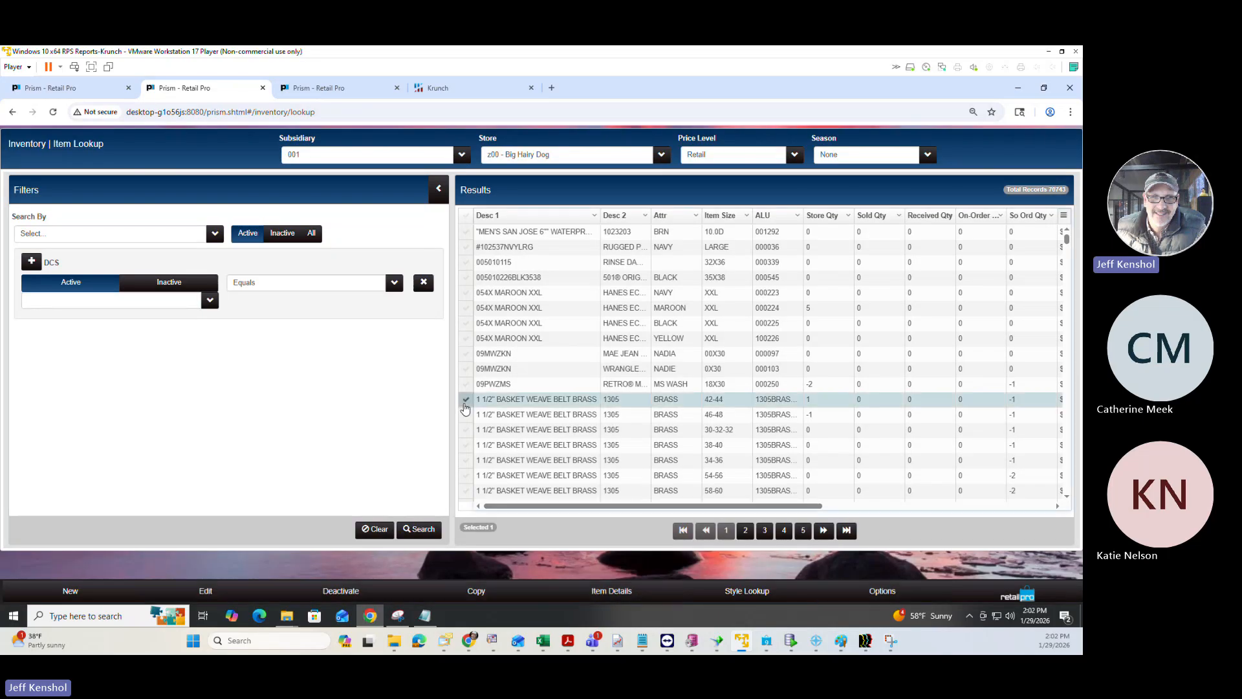
pyautogui.click(615, 587)
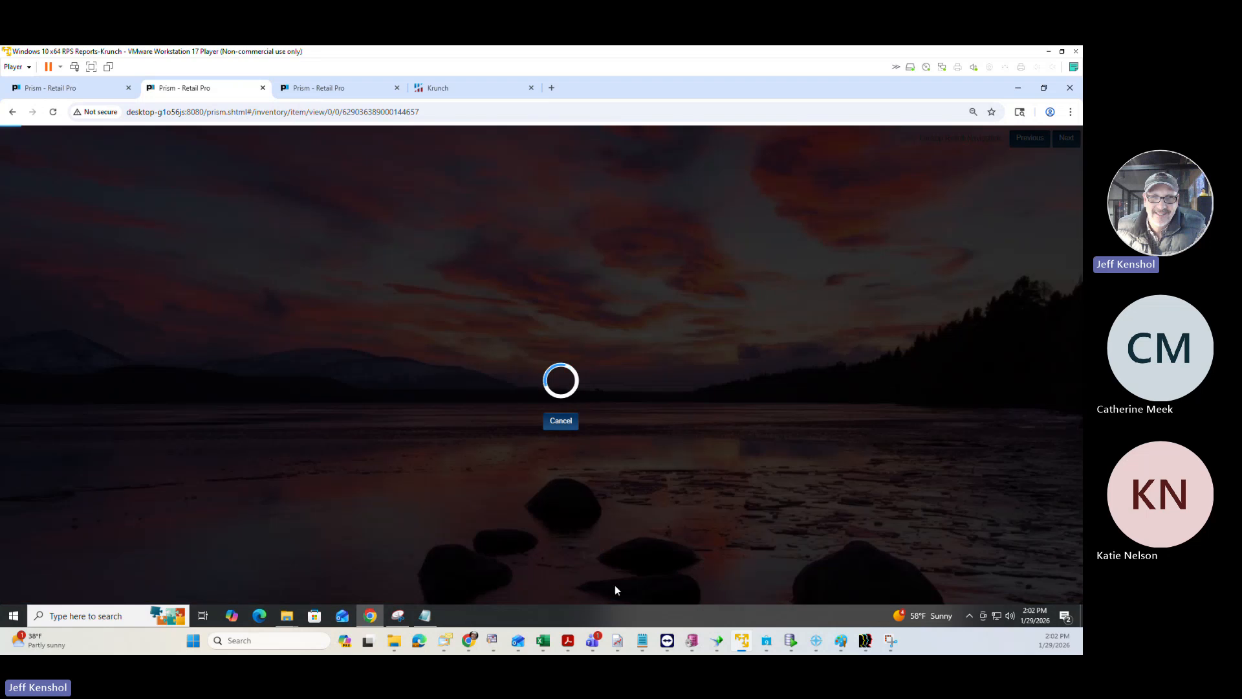
# Step: Edit the belt's purchasing settings, entering a store minimum quantity of 10 and a maximum of 20
pyautogui.click(850, 543)
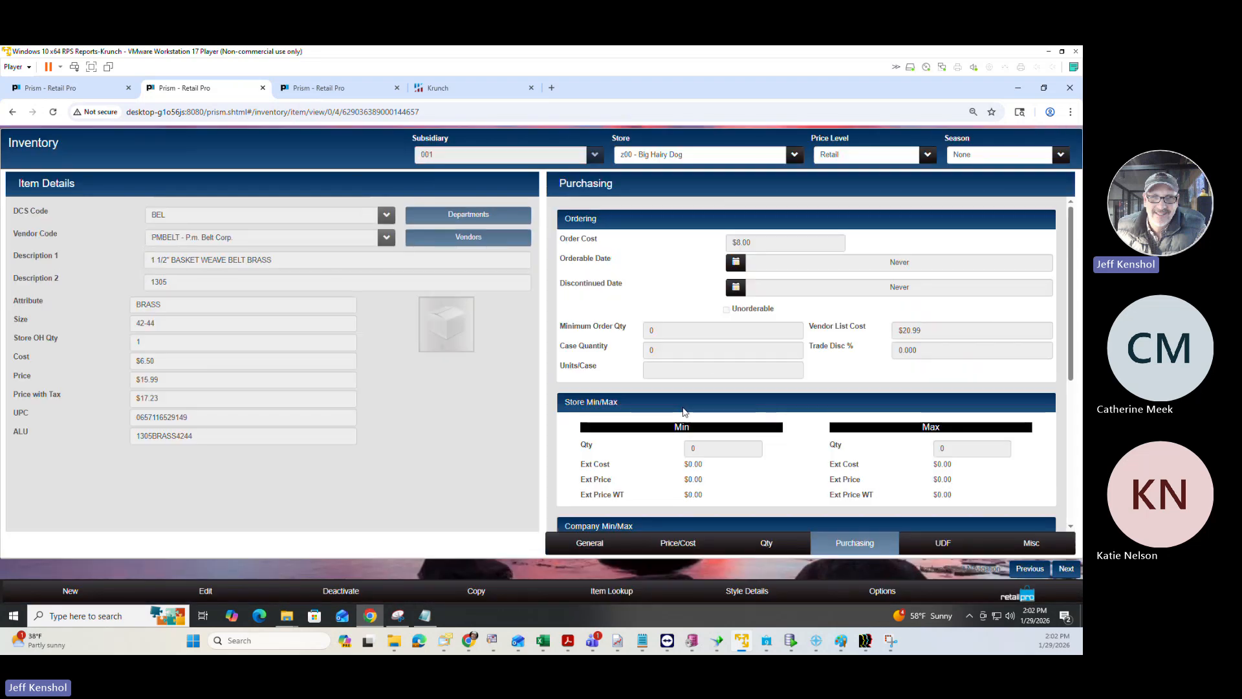
pyautogui.click(205, 592)
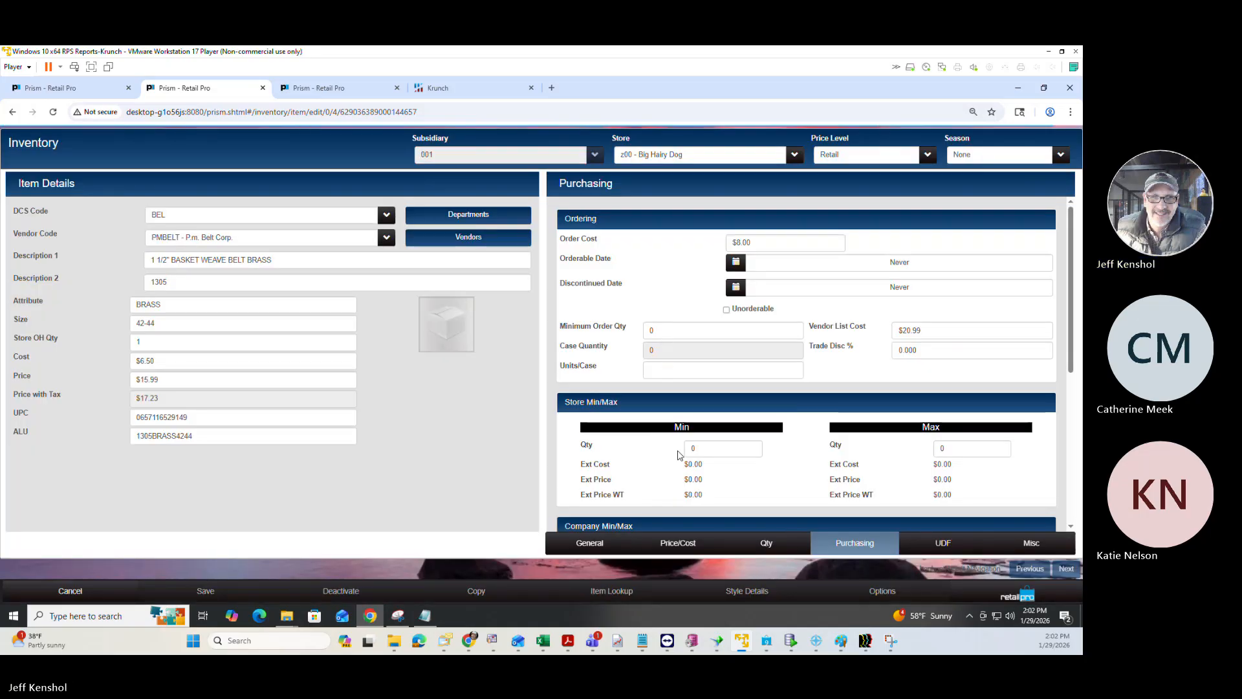
pyautogui.scroll(-1, 677, 455)
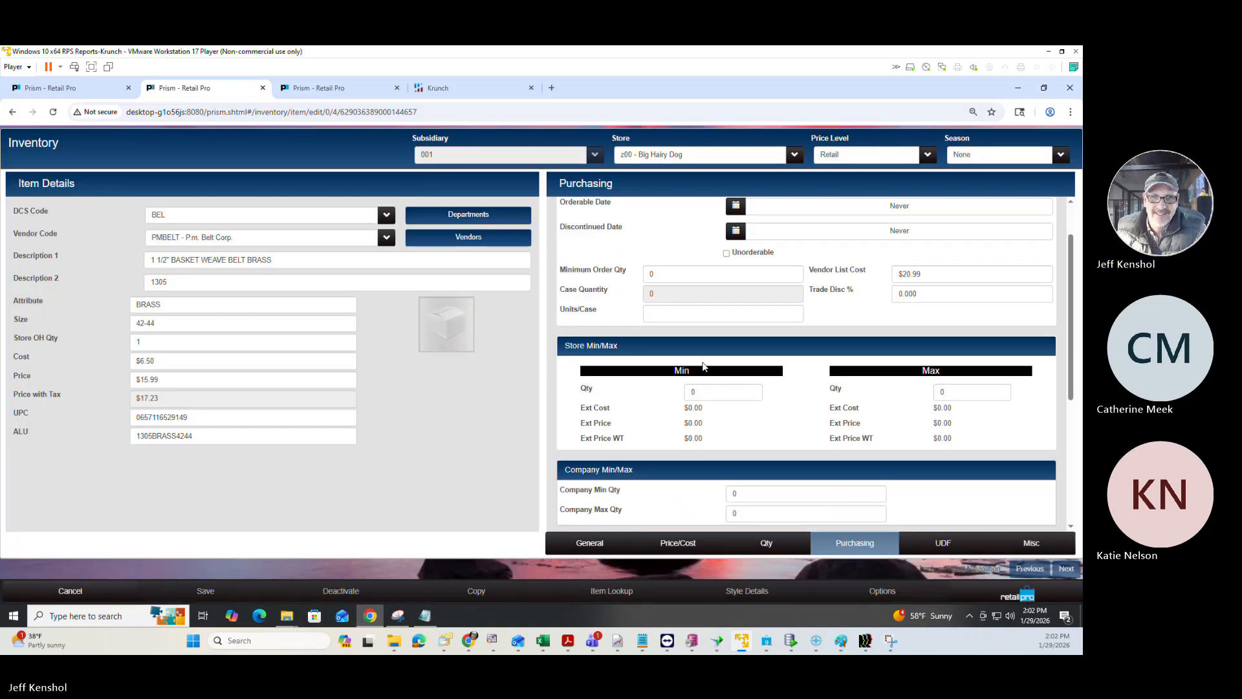
pyautogui.click(712, 392)
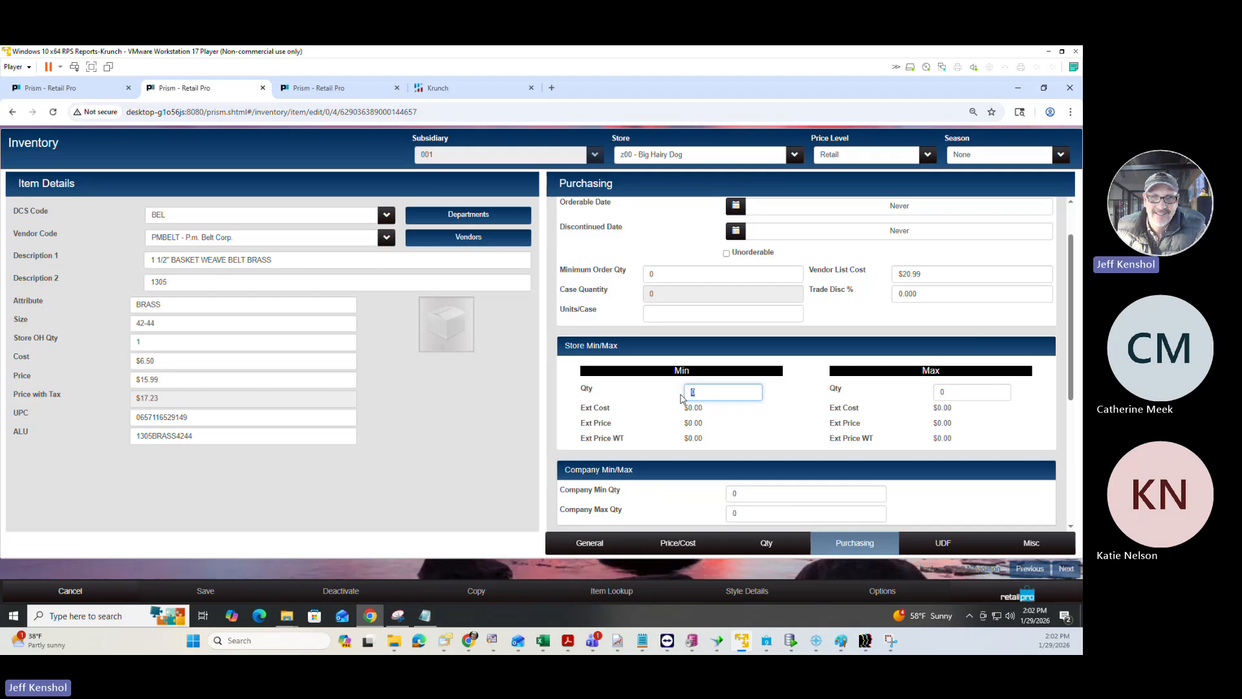
pyautogui.click(962, 392)
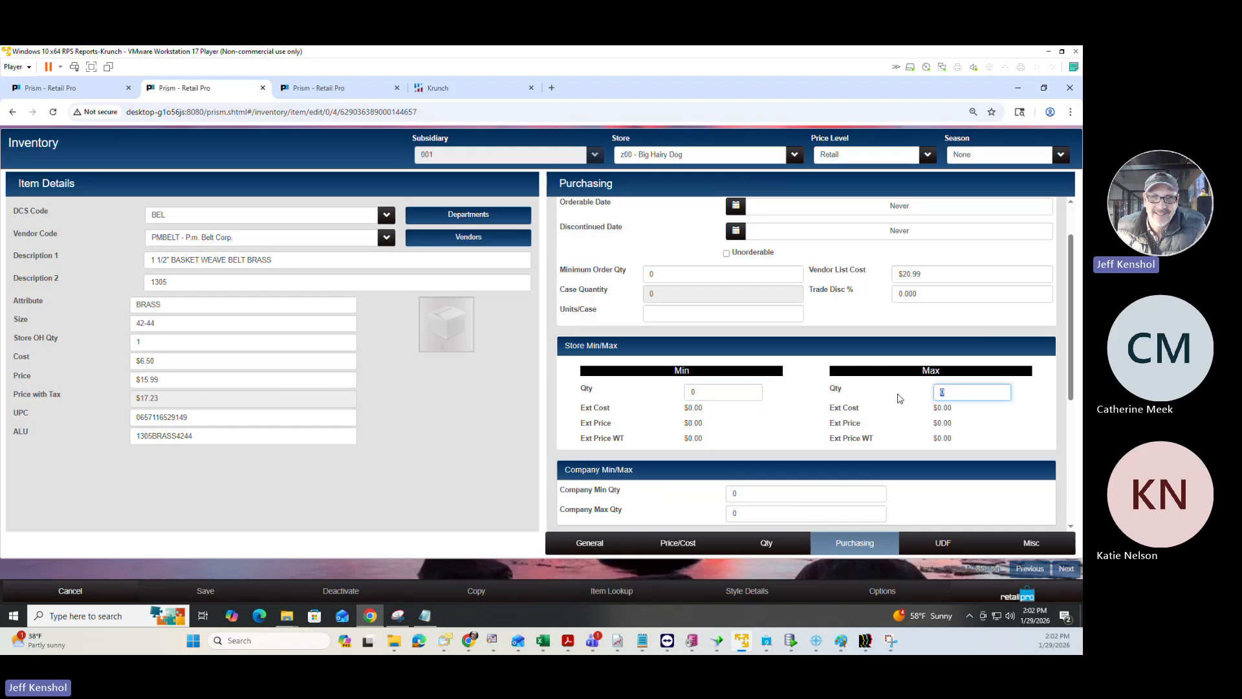
pyautogui.click(725, 393)
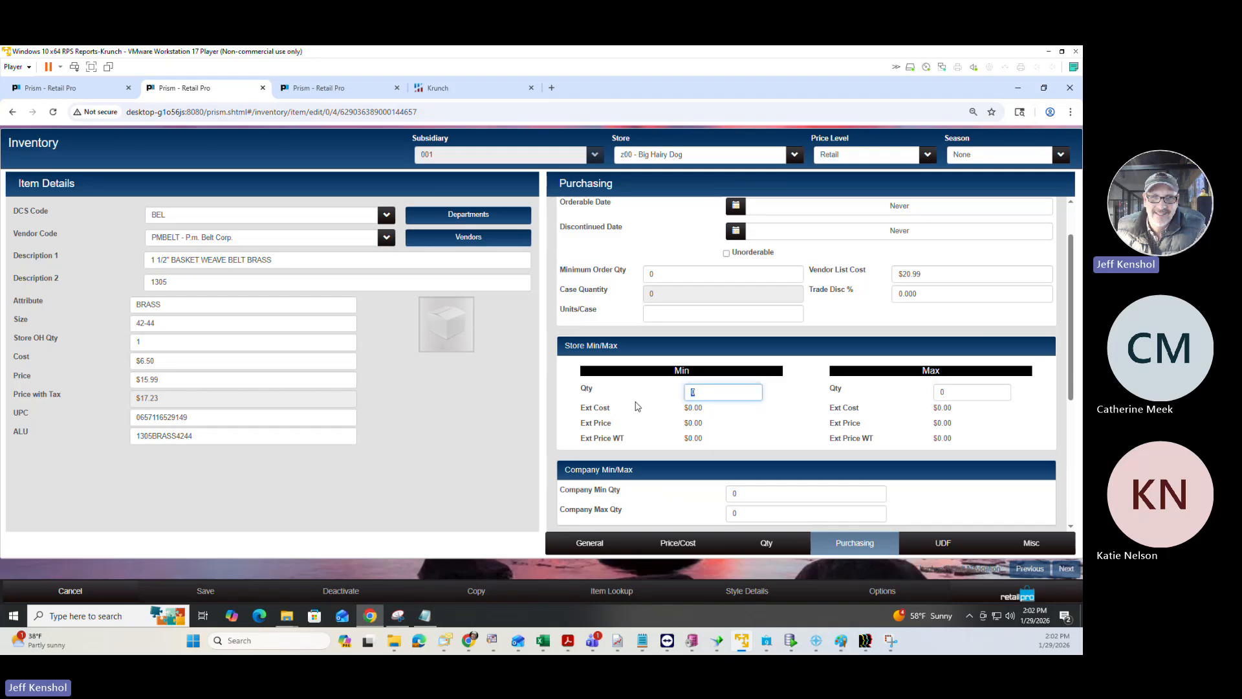
pyautogui.write('10')
pyautogui.click(935, 396)
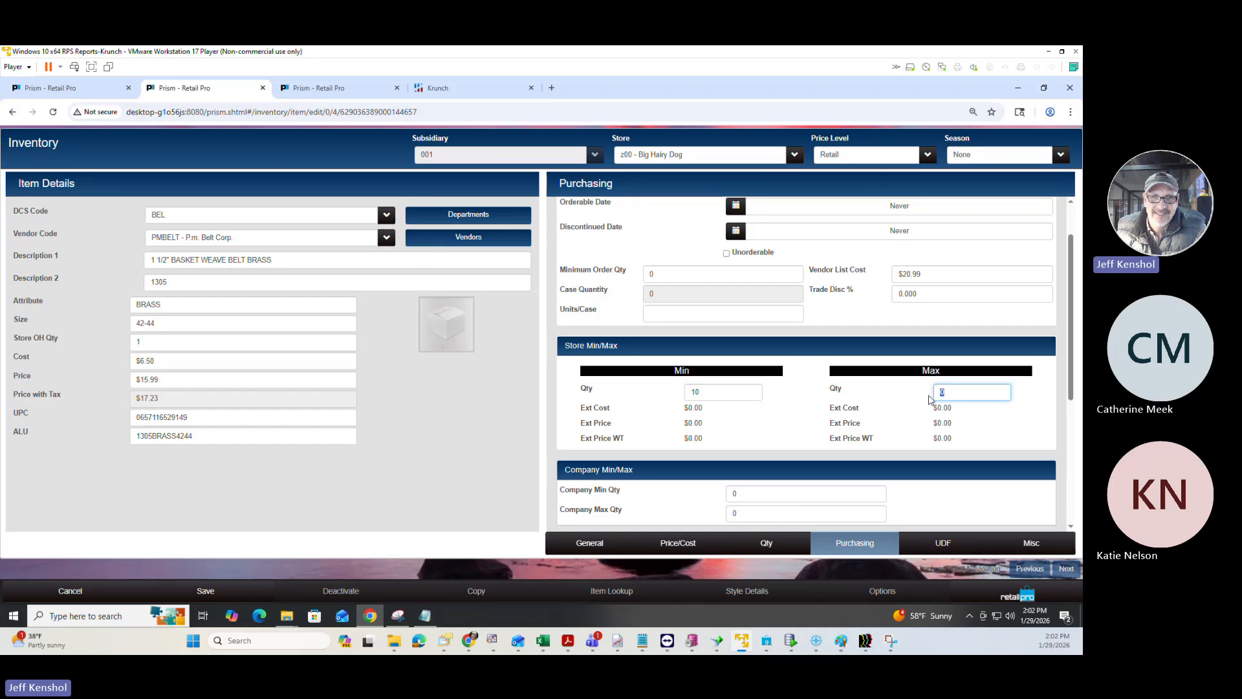
pyautogui.write('20')
# Step: Set the belt's minimum order quantity to 12 and its units per case to 6
pyautogui.click(648, 274)
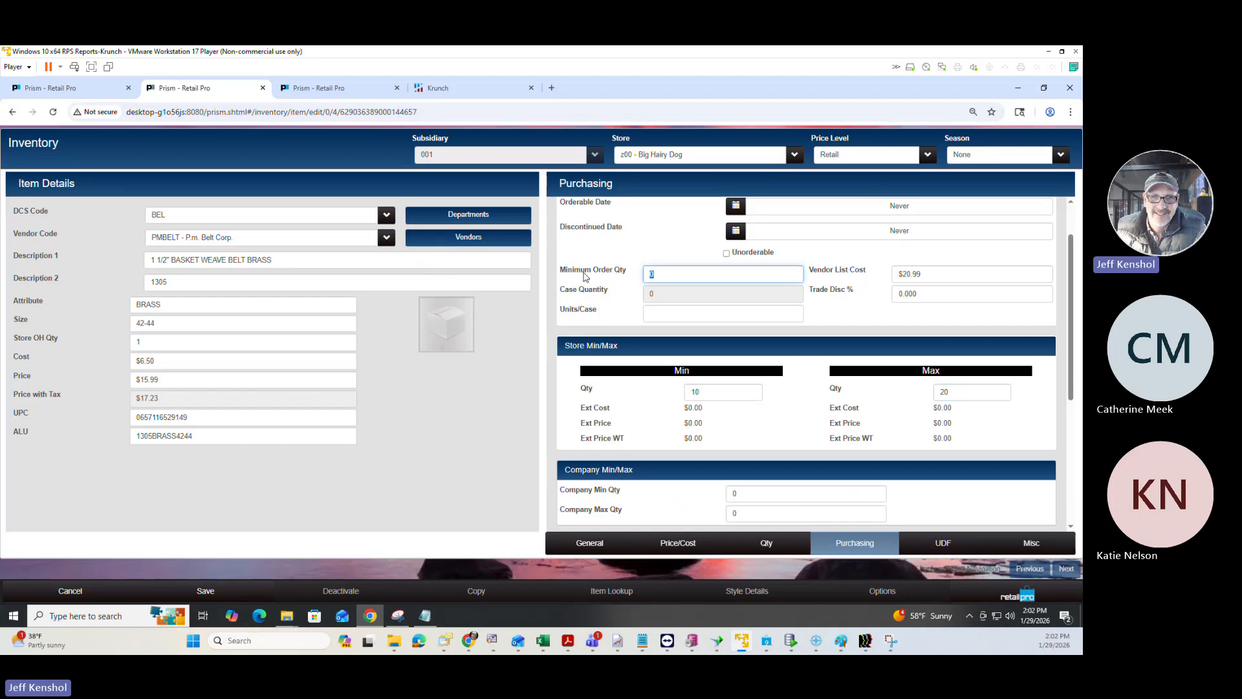
pyautogui.write('12')
pyautogui.click(662, 316)
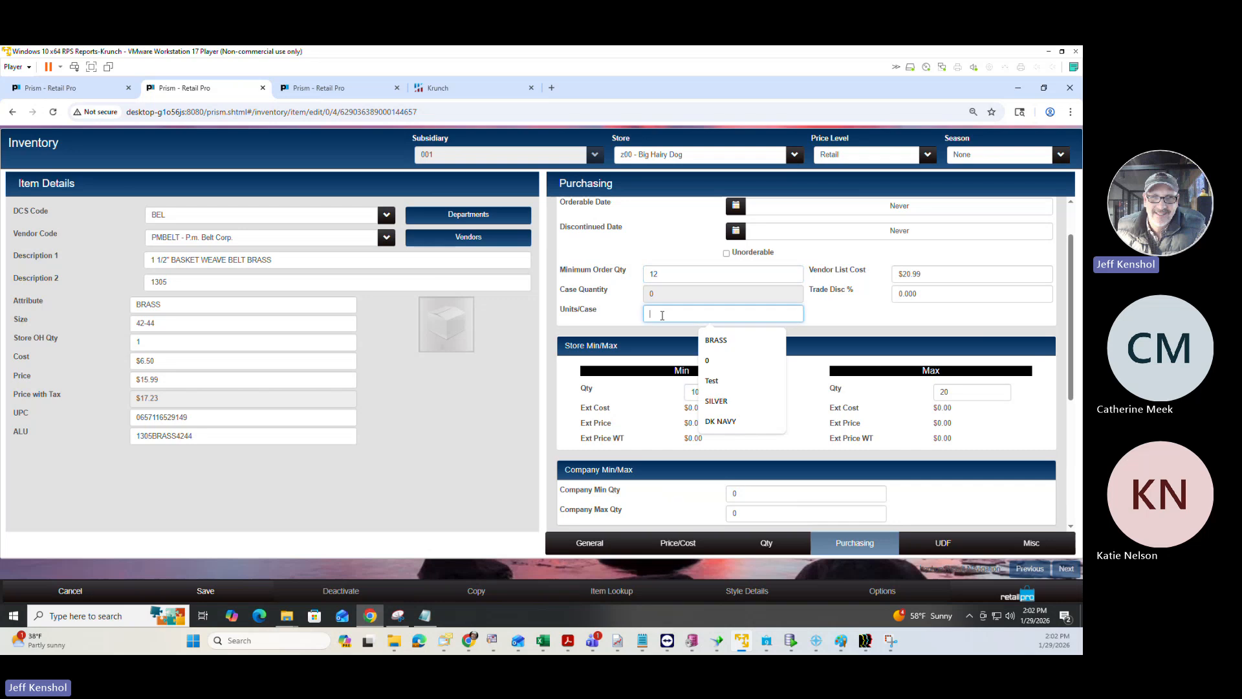
pyautogui.write('6')
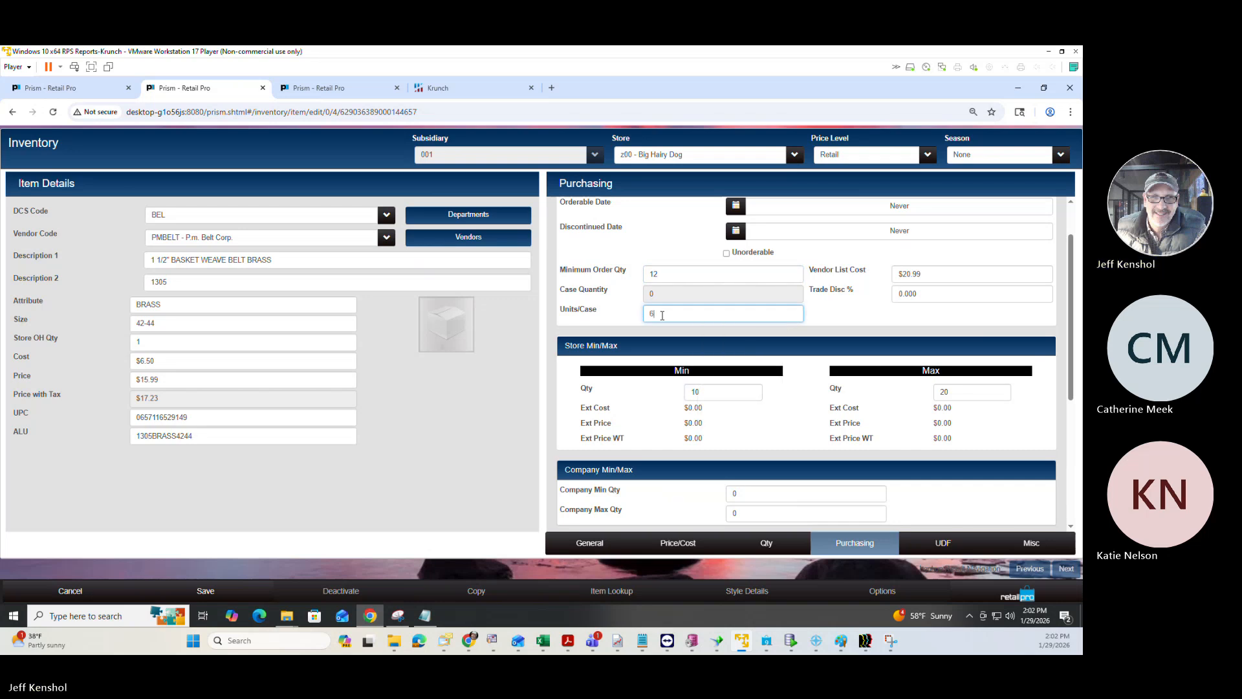
# Step: Re-enter the store minimum of 10 and maximum of 20, and save the item
pyautogui.click(702, 392)
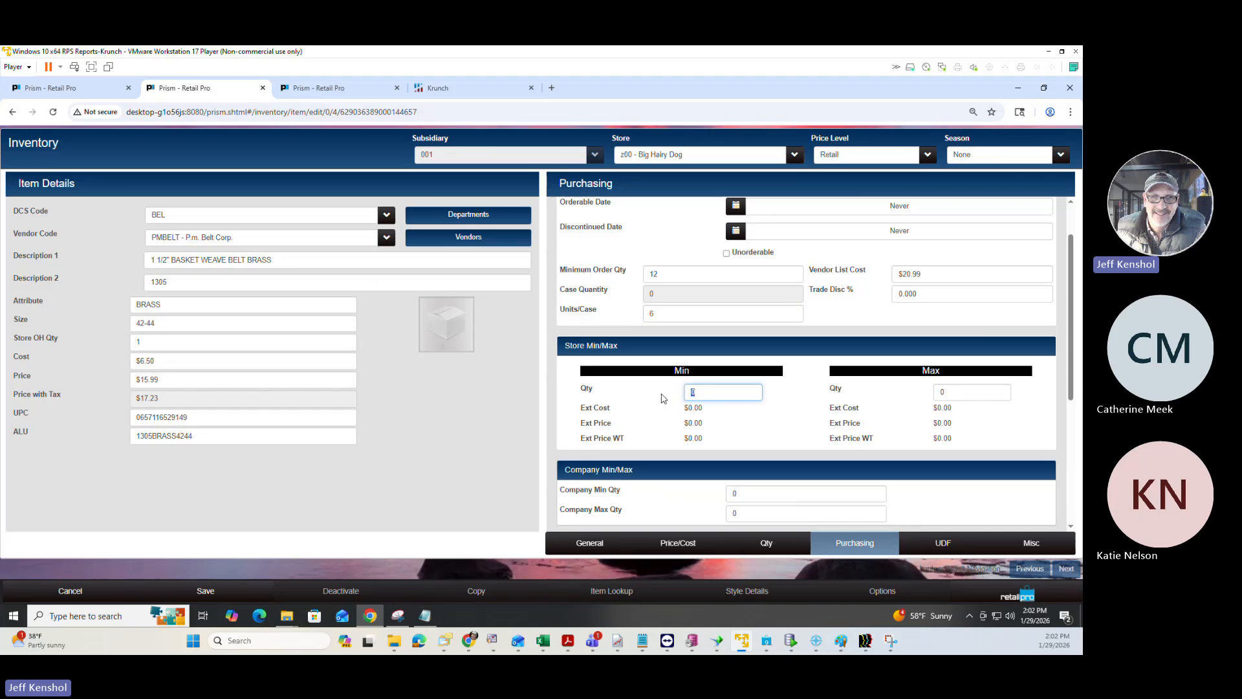
pyautogui.write('10')
pyautogui.press('Tab')
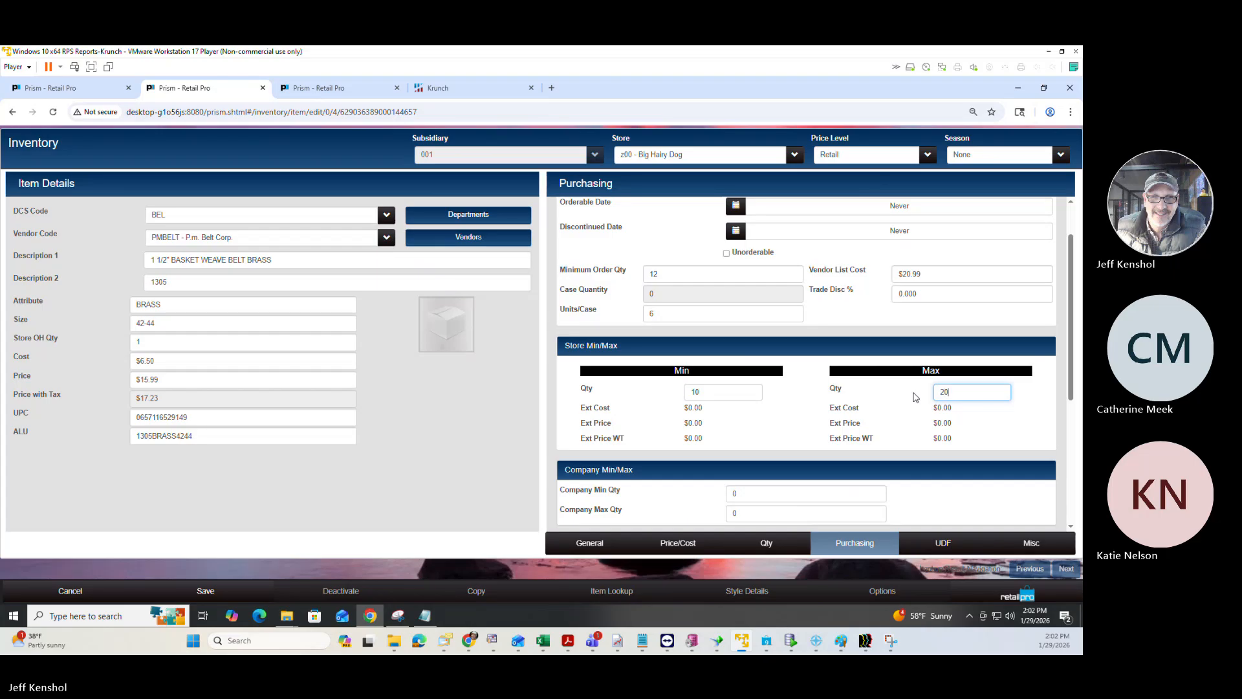
pyautogui.write('20')
pyautogui.click(851, 416)
pyautogui.click(219, 596)
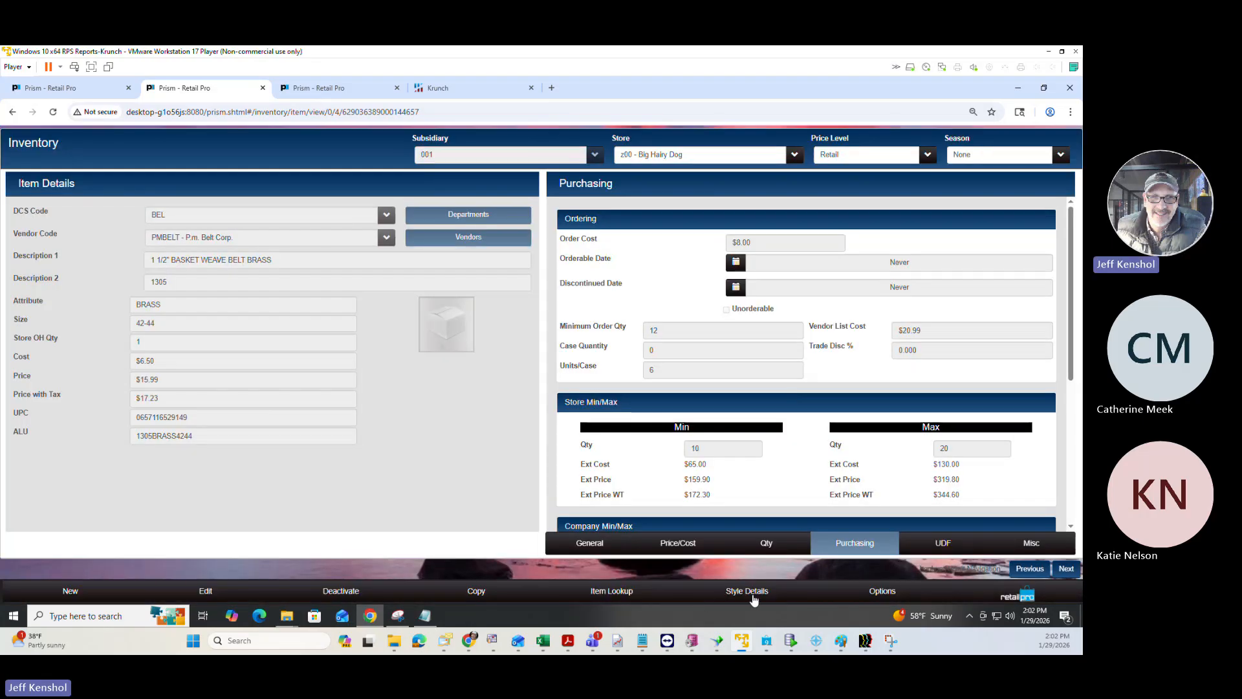
# Step: Open the belt's style details for editing and display Store Min Qty in the size grid
pyautogui.click(752, 591)
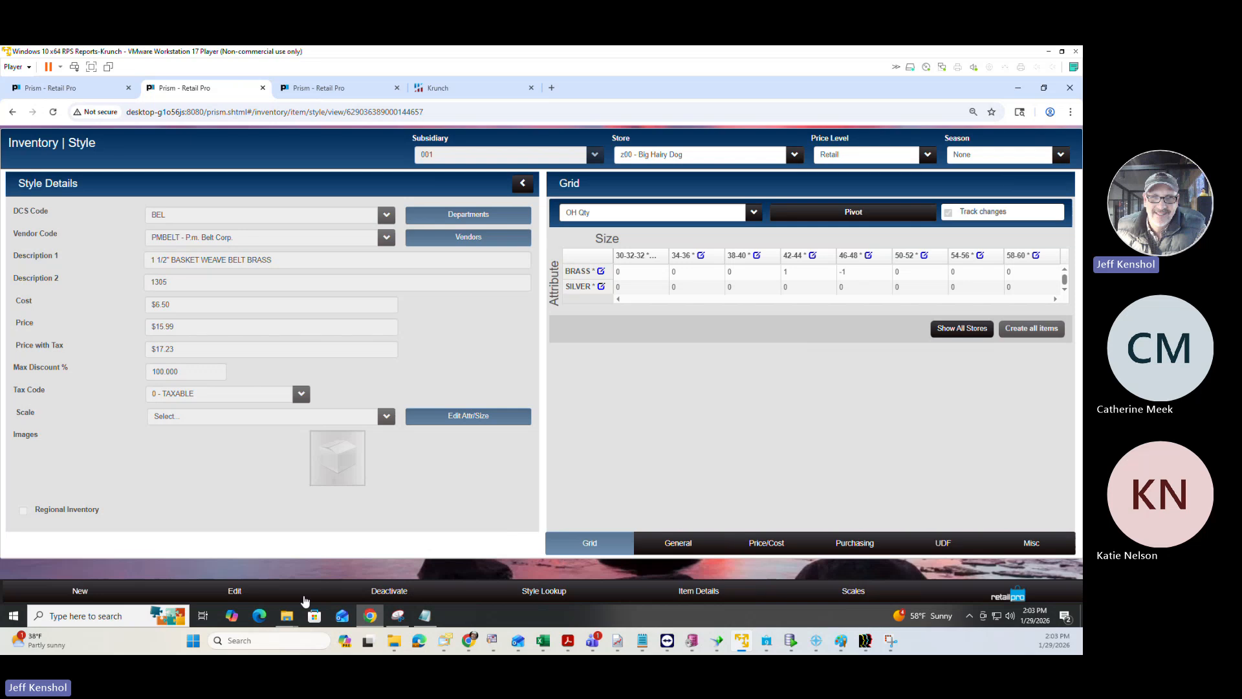
pyautogui.click(251, 592)
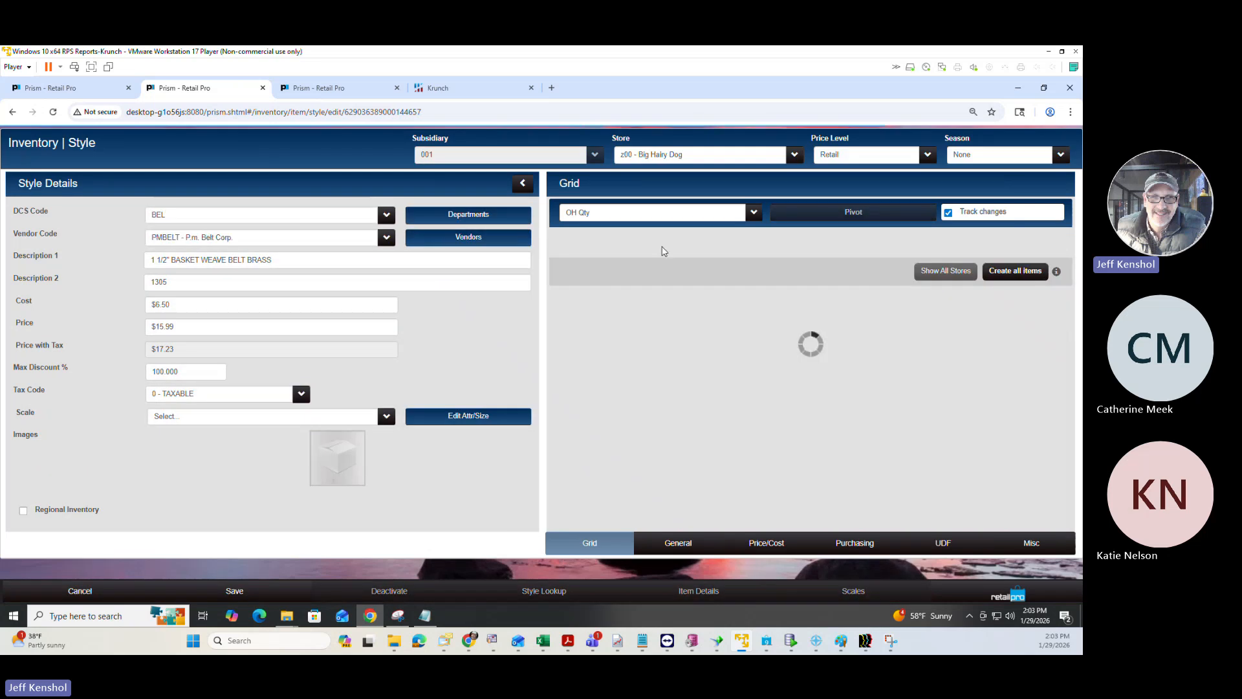
pyautogui.click(692, 220)
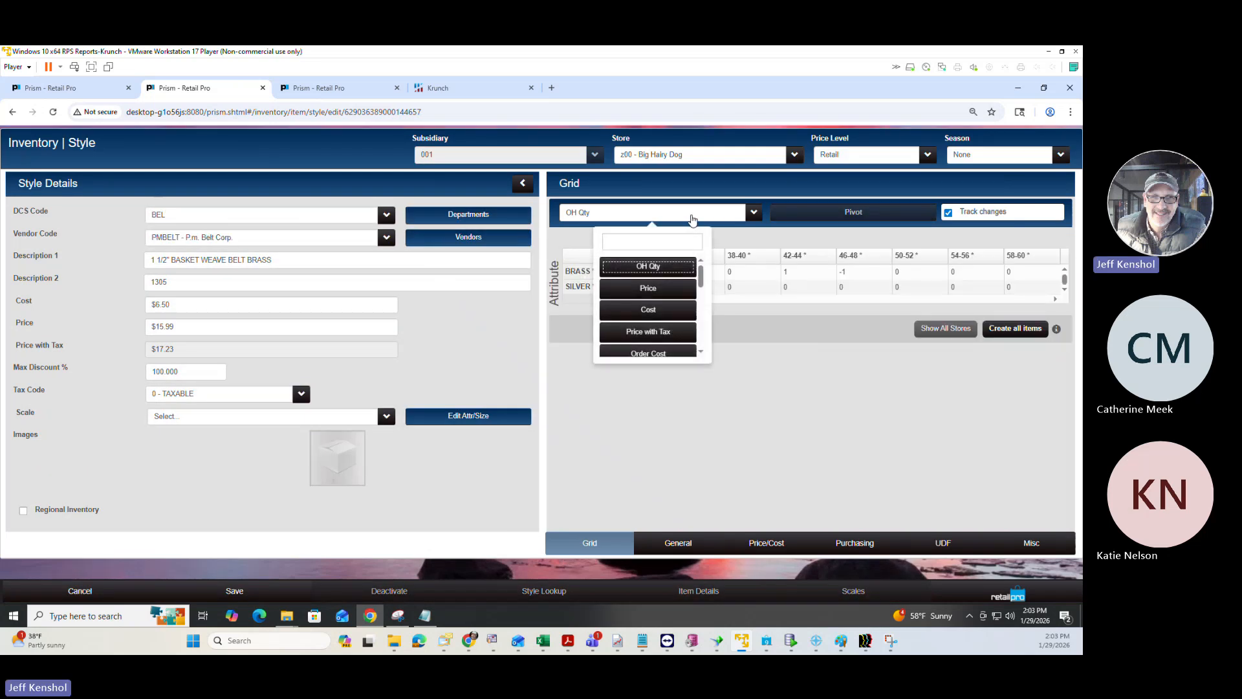
pyautogui.scroll(-1, 673, 283)
pyautogui.scroll(-1, 673, 285)
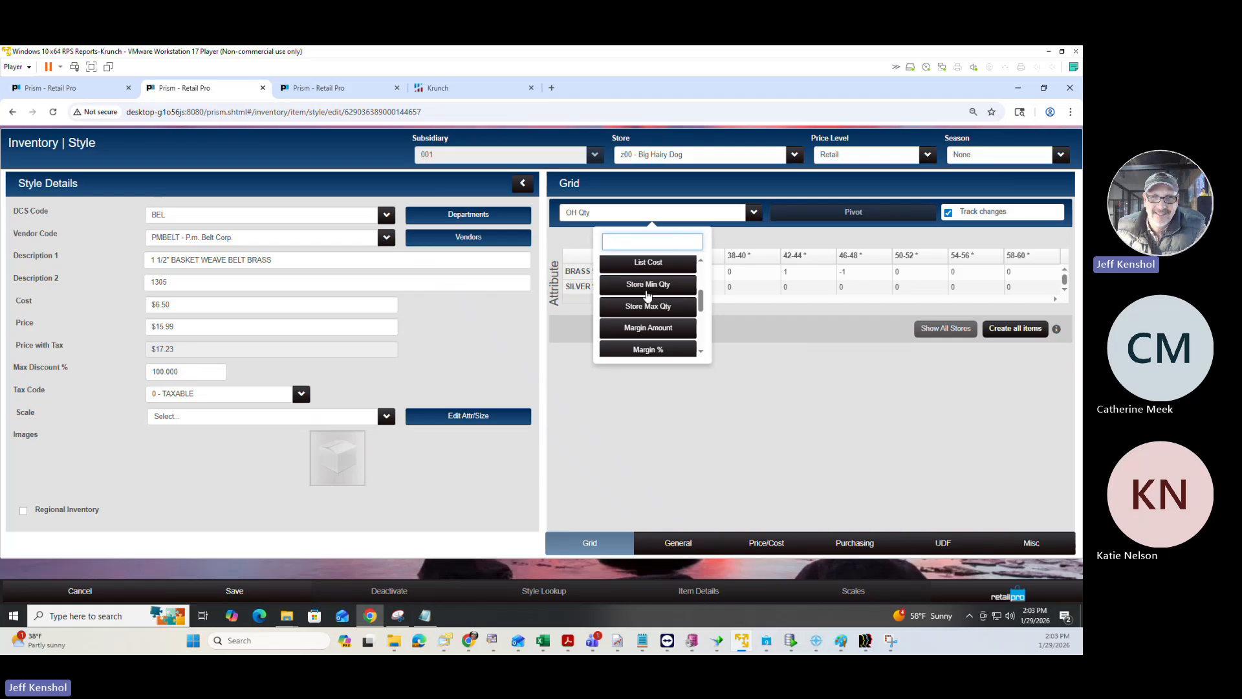
pyautogui.click(639, 284)
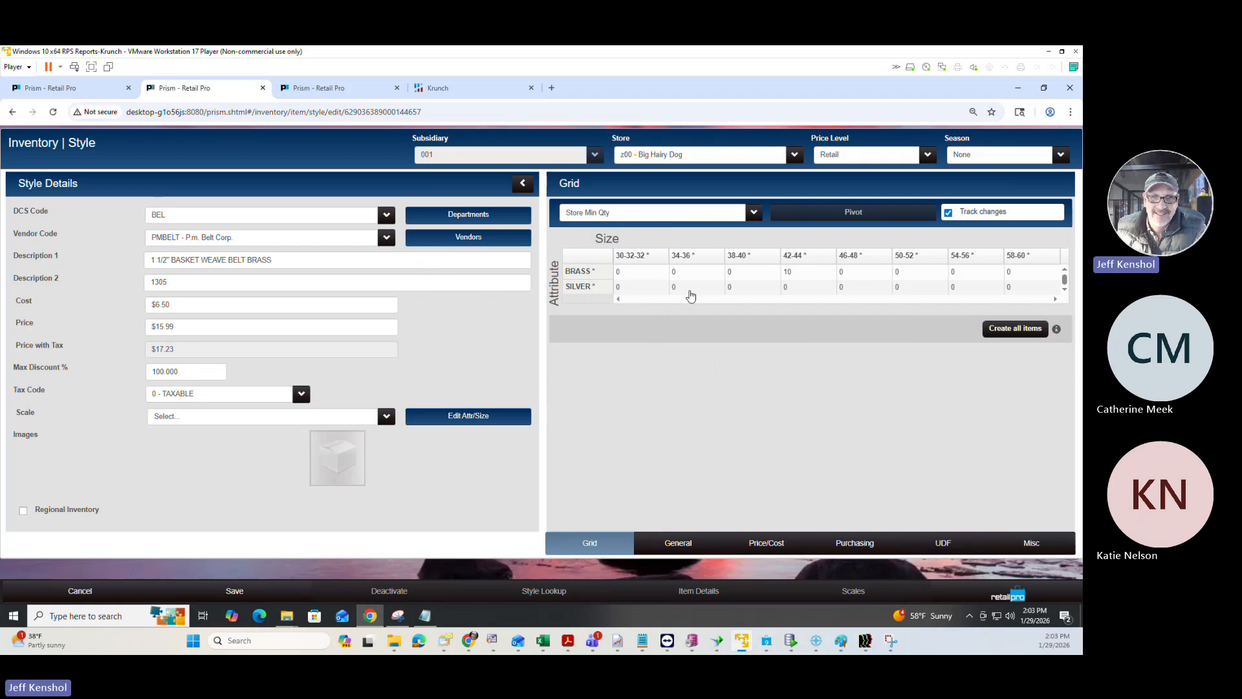
# Step: Examine the BRASS row's store minimum quantities across the sizes and the list of available stores
pyautogui.click(639, 274)
pyautogui.press('Tab')
pyautogui.press('Tab')
pyautogui.press('Tab')
pyautogui.press('Tab')
pyautogui.press('Tab')
pyautogui.press('Tab')
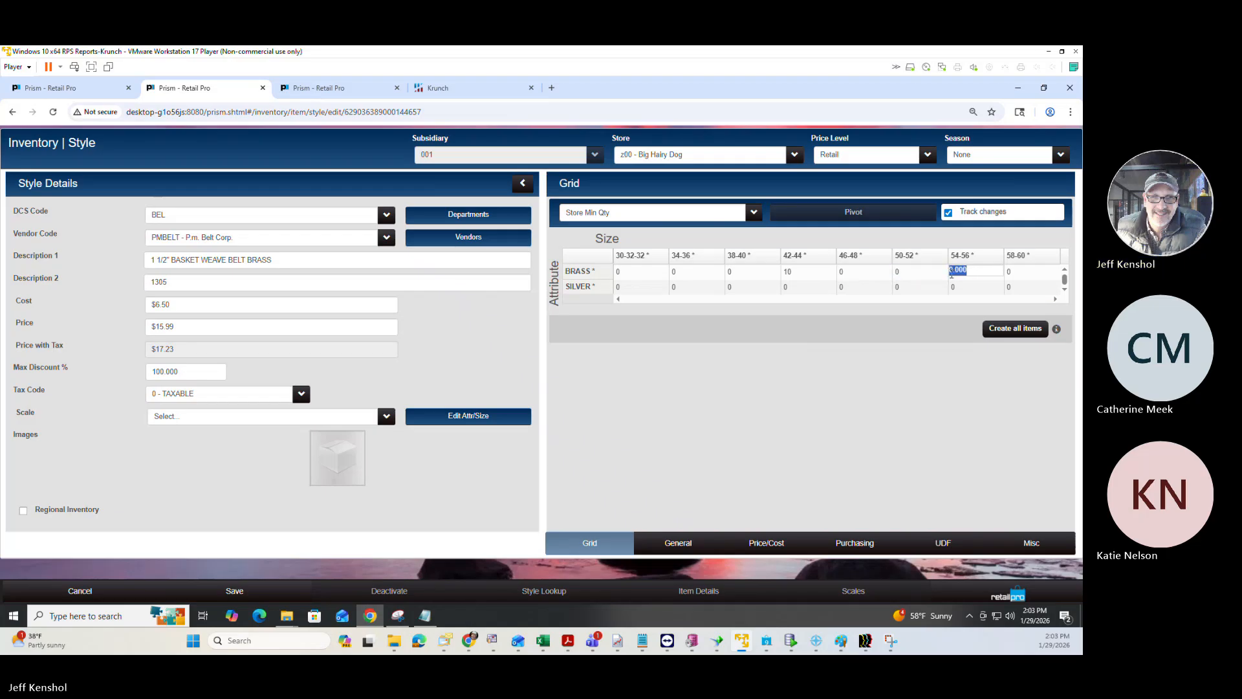
pyautogui.click(697, 158)
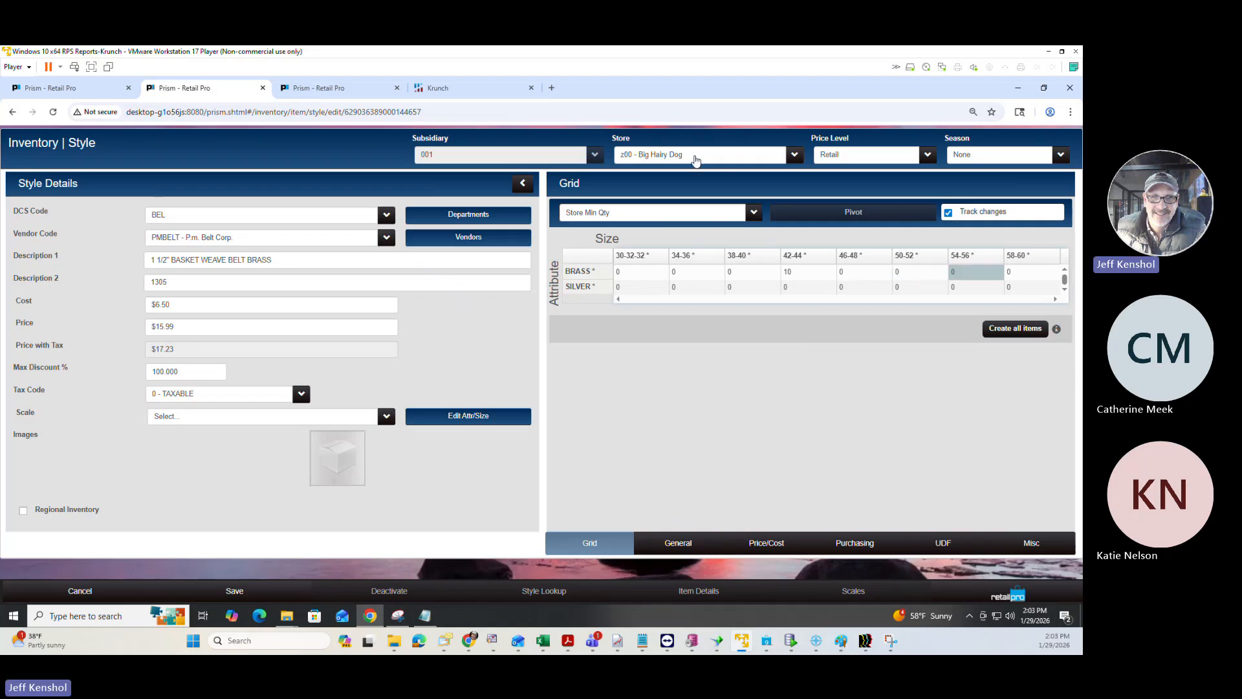
pyautogui.click(746, 477)
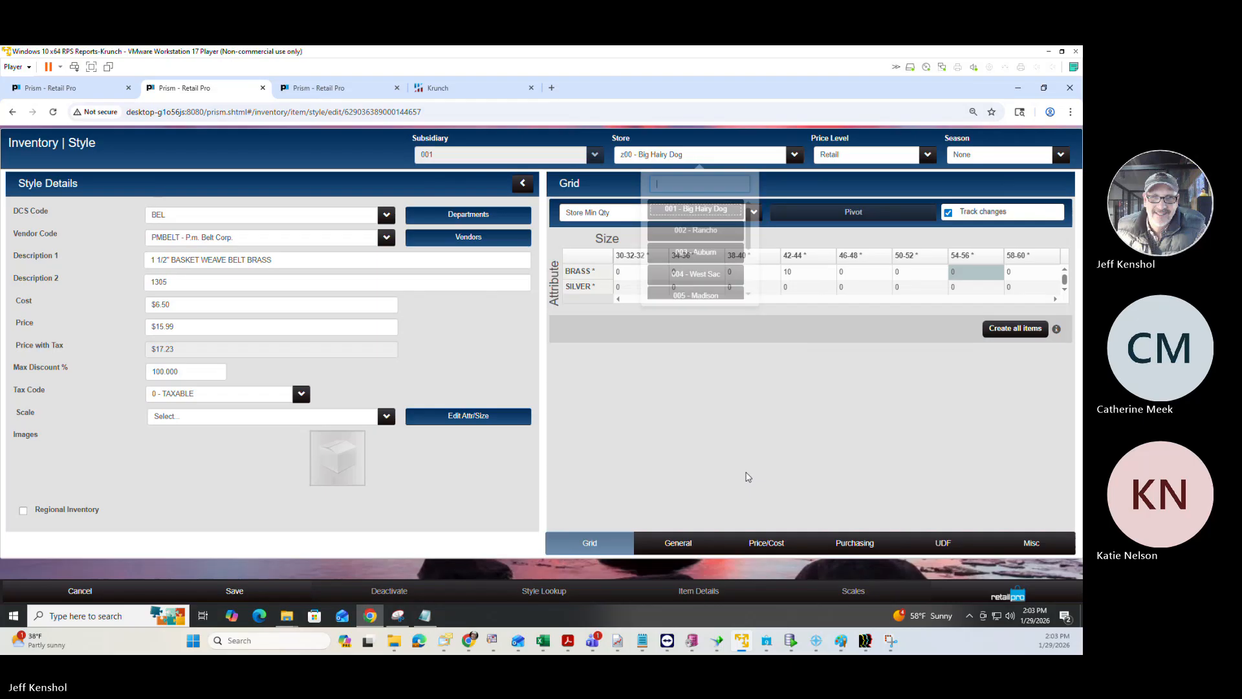
# Step: Switch the belt's size grid to display Store Max Qty for the BRASS and SILVER rows
pyautogui.click(623, 213)
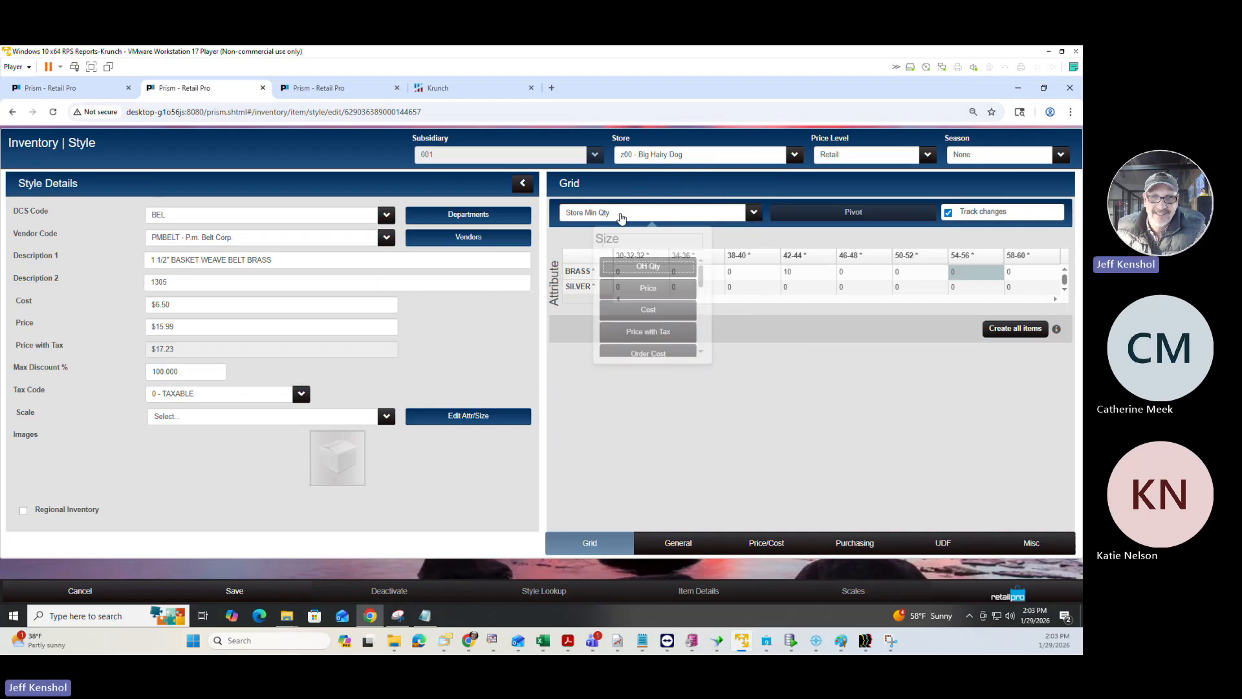
pyautogui.scroll(-1, 648, 330)
pyautogui.scroll(-1, 654, 333)
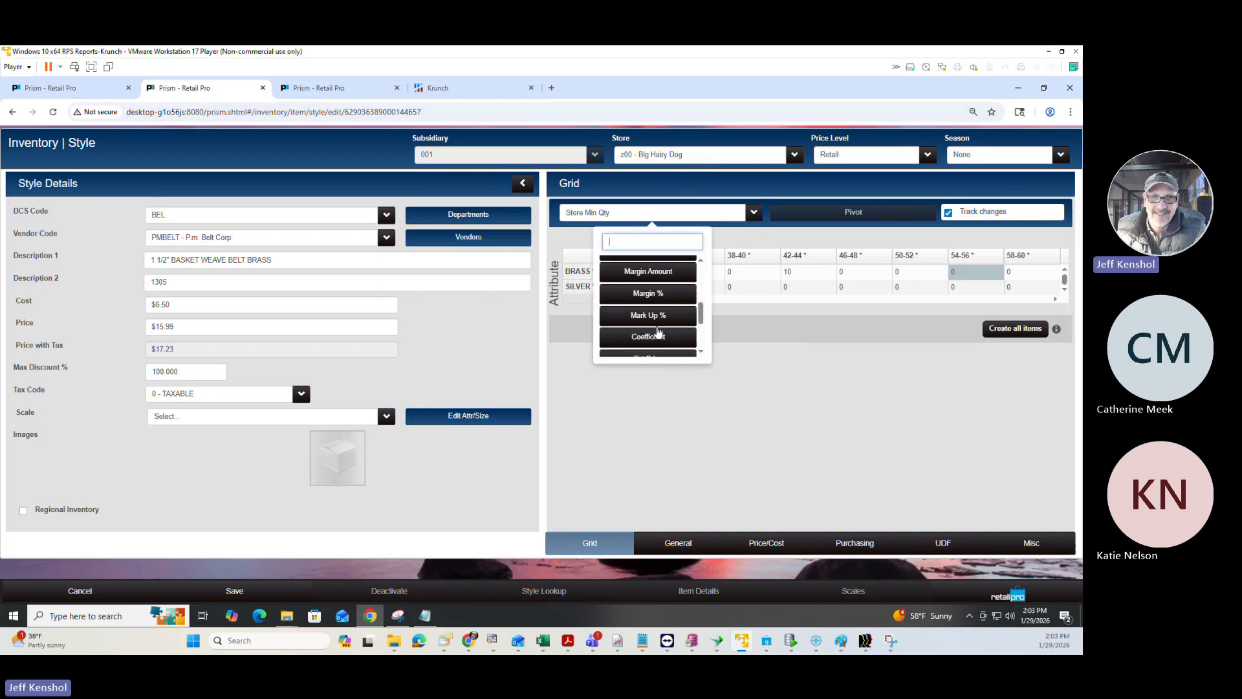
pyautogui.scroll(1, 654, 293)
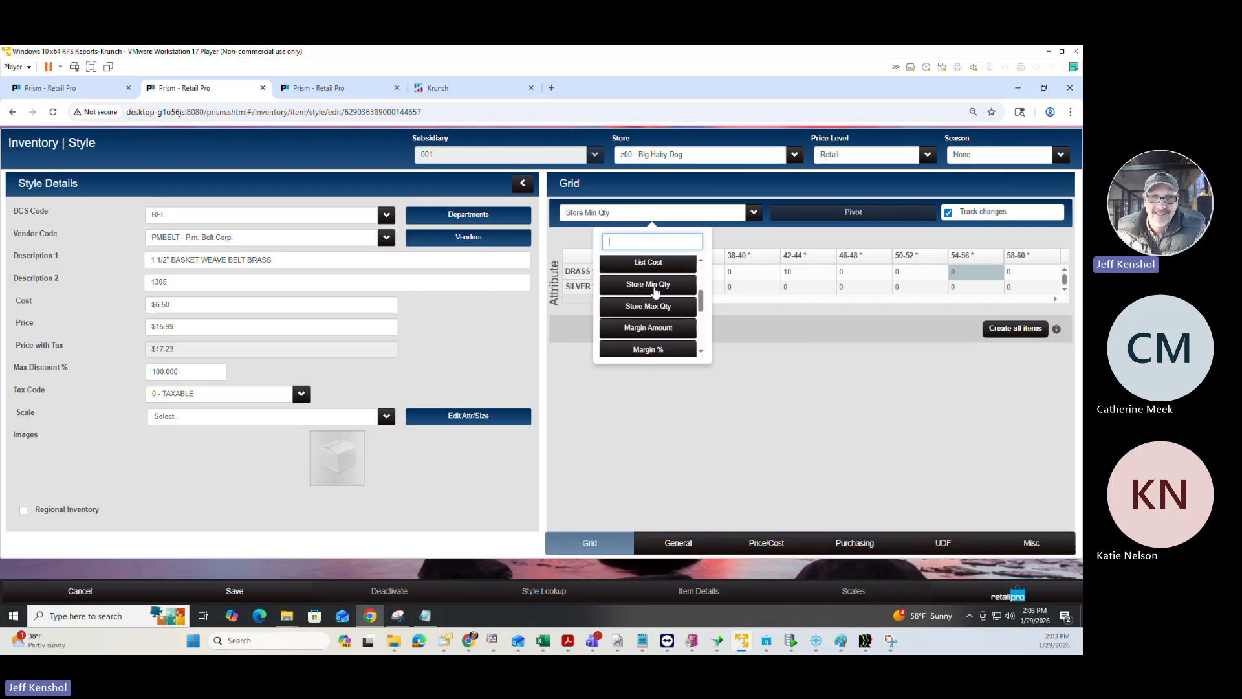
pyautogui.click(658, 314)
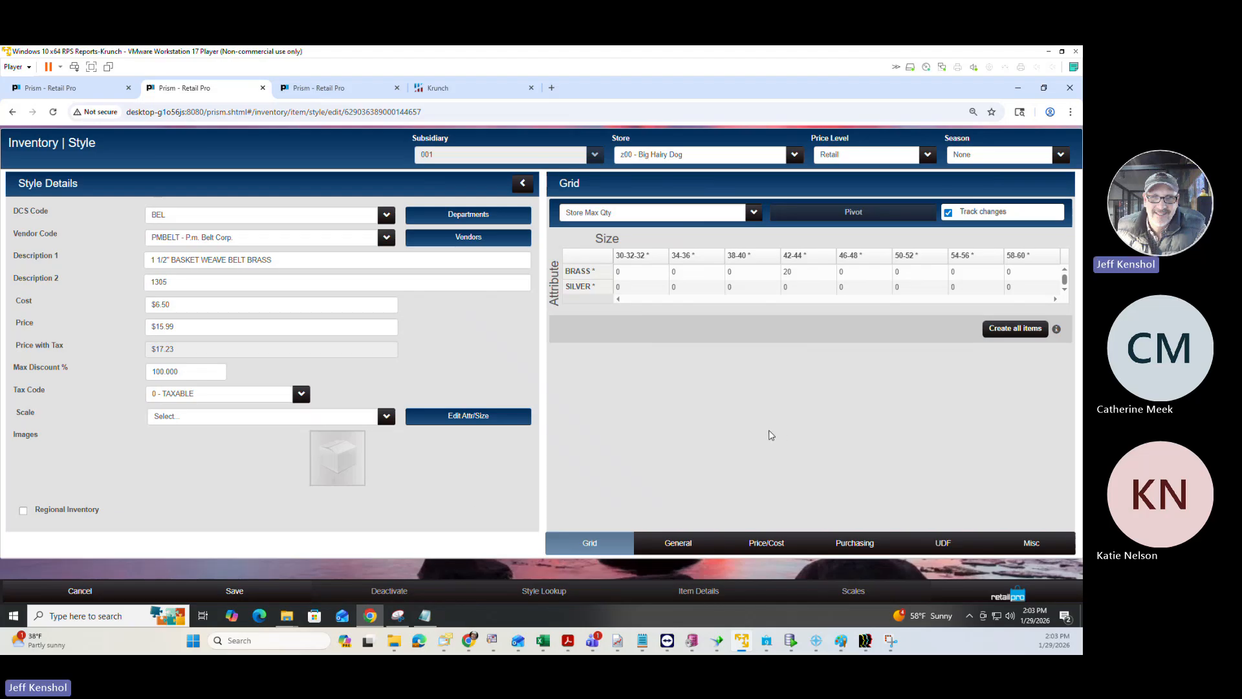
# Step: Look through the fields available for the style's size grid and leave style editing without saving
pyautogui.click(682, 218)
pyautogui.scroll(-3, 673, 285)
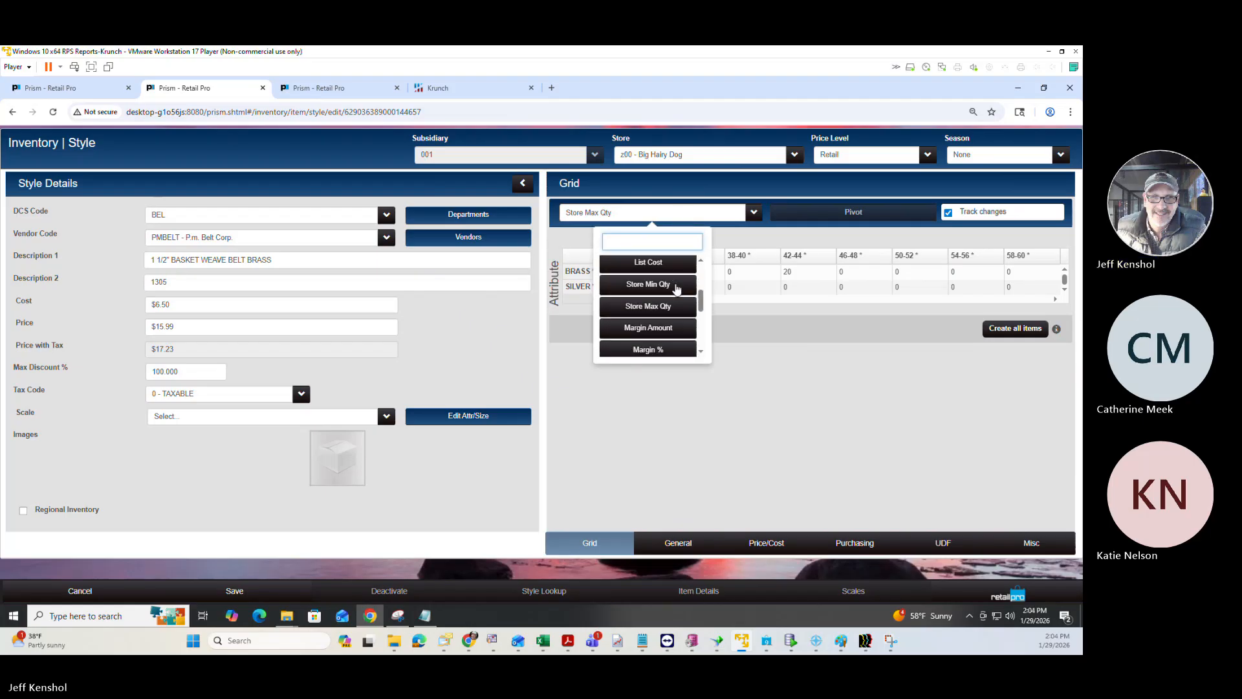
pyautogui.scroll(-2, 677, 288)
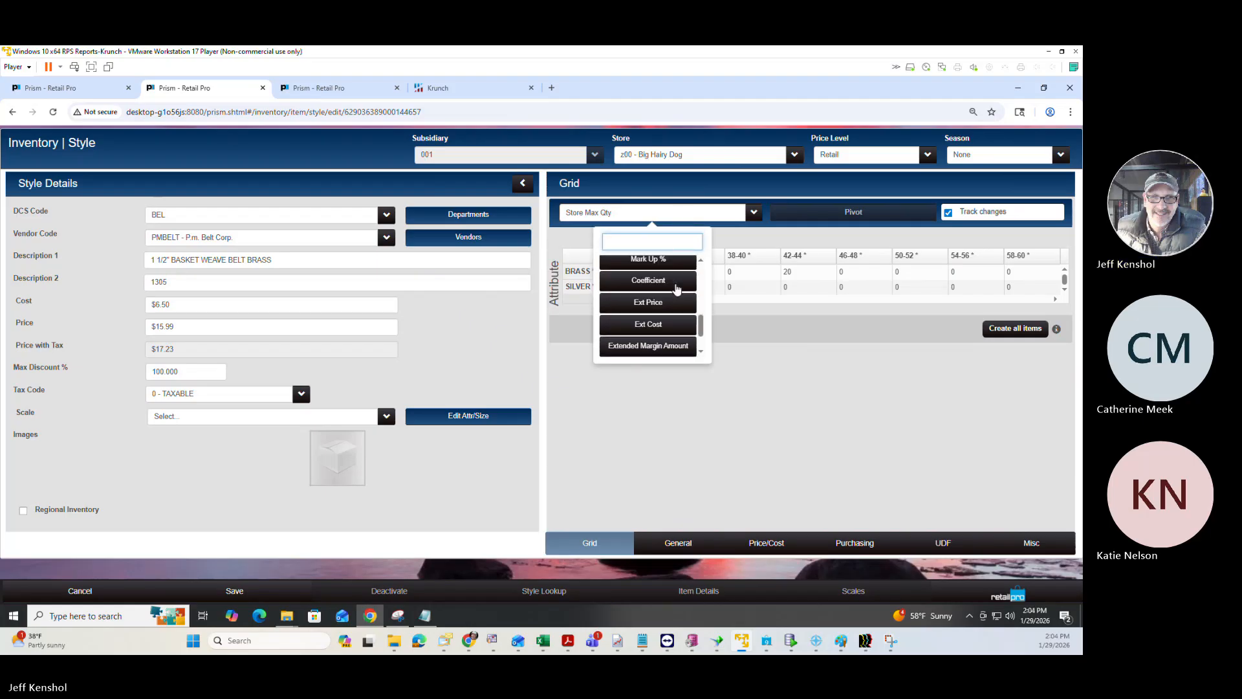
pyautogui.scroll(-2, 677, 288)
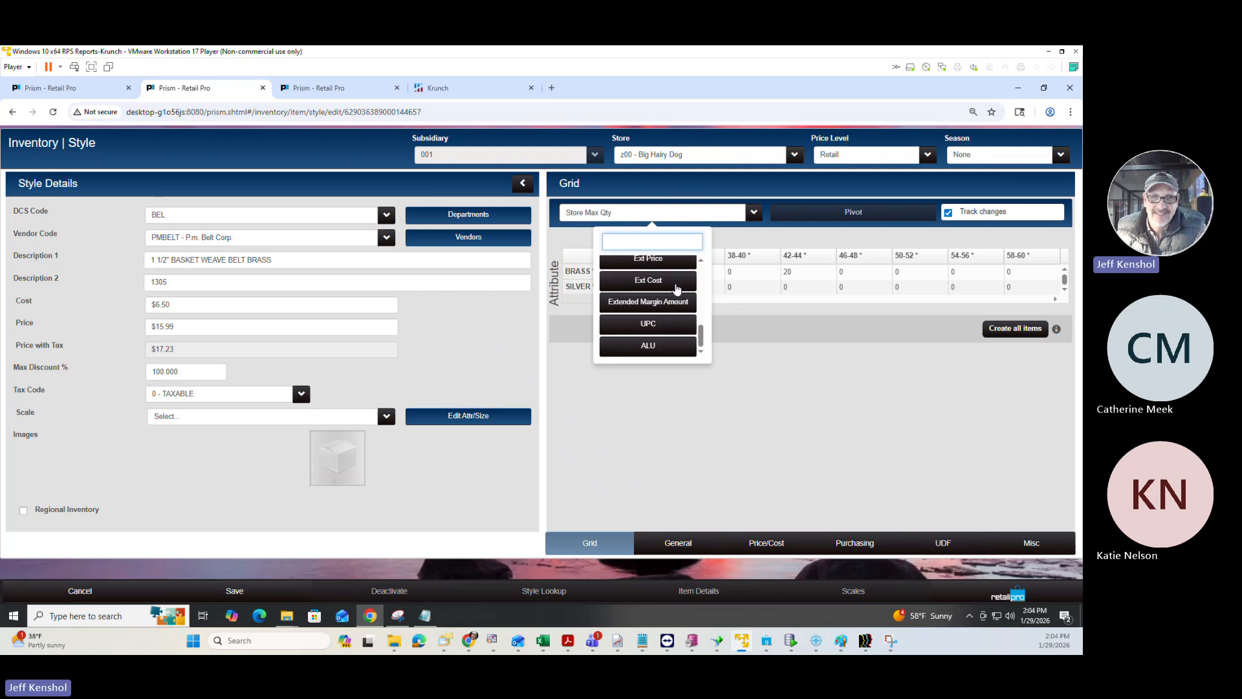
pyautogui.scroll(7, 677, 288)
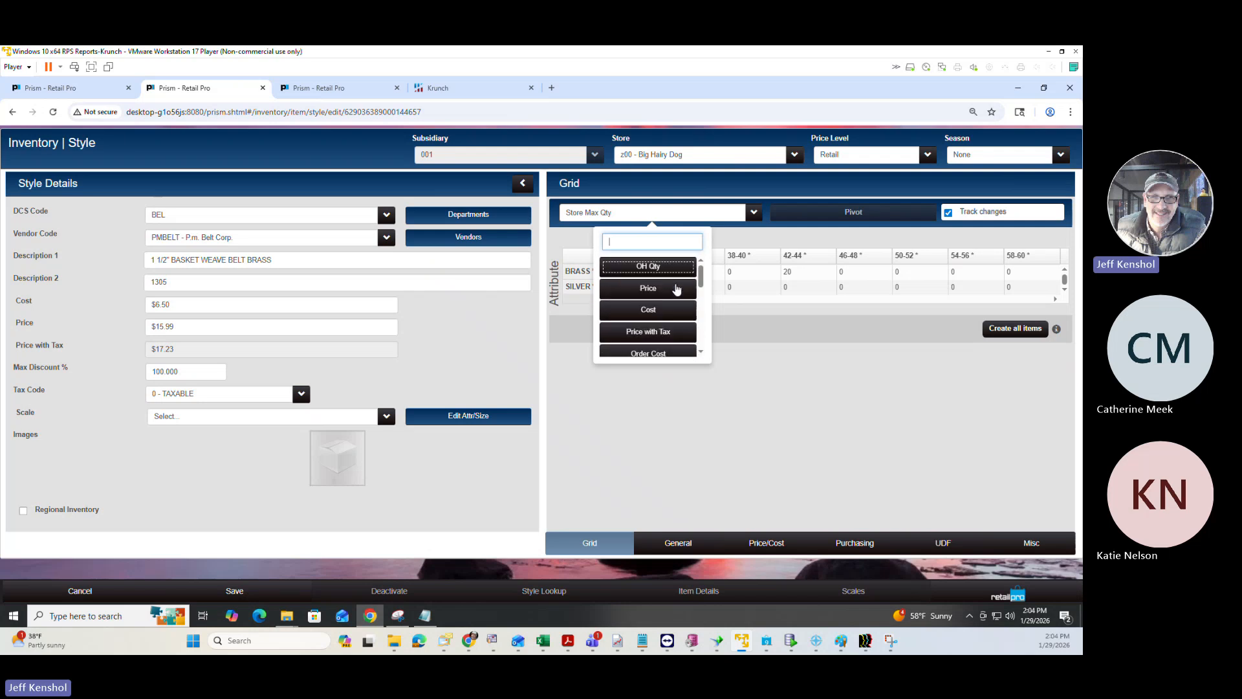
pyautogui.scroll(-7, 677, 288)
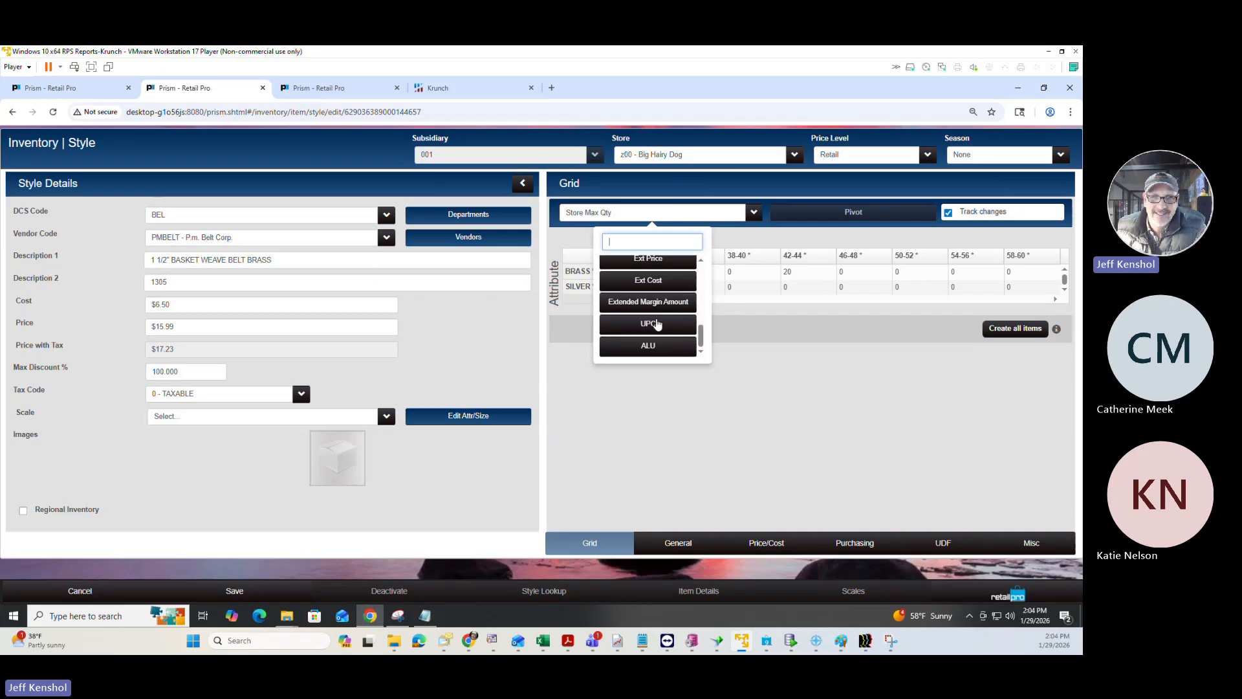
pyautogui.click(711, 427)
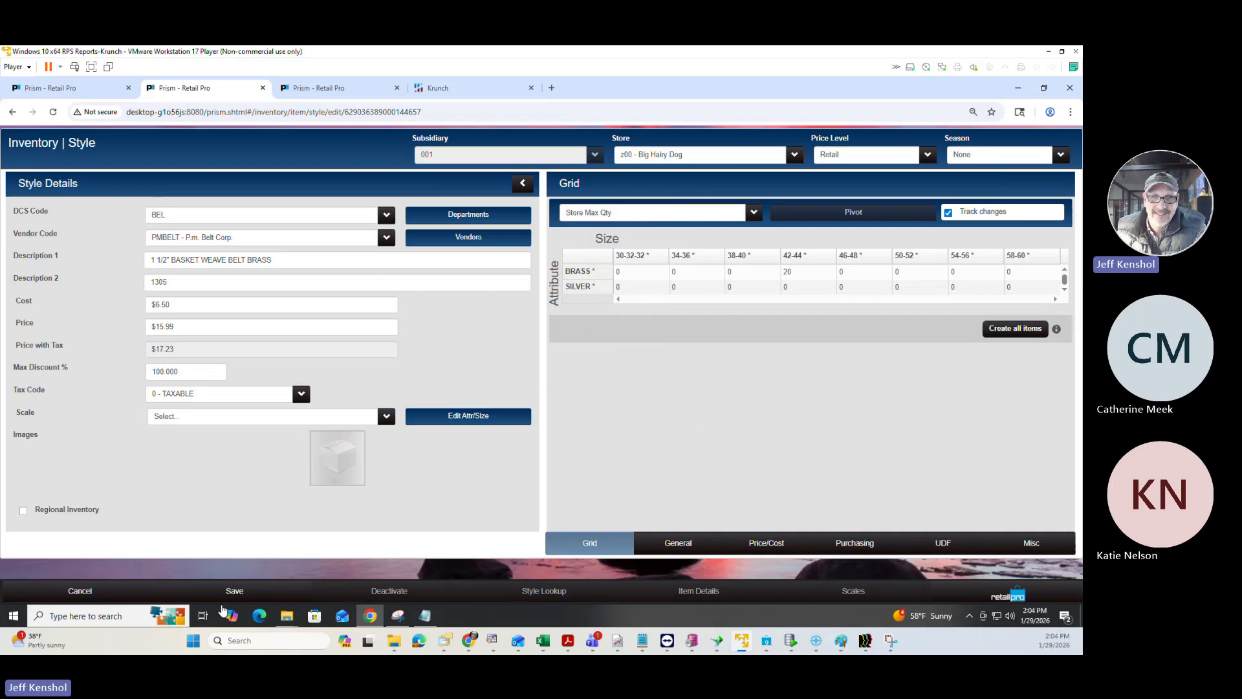
pyautogui.click(80, 590)
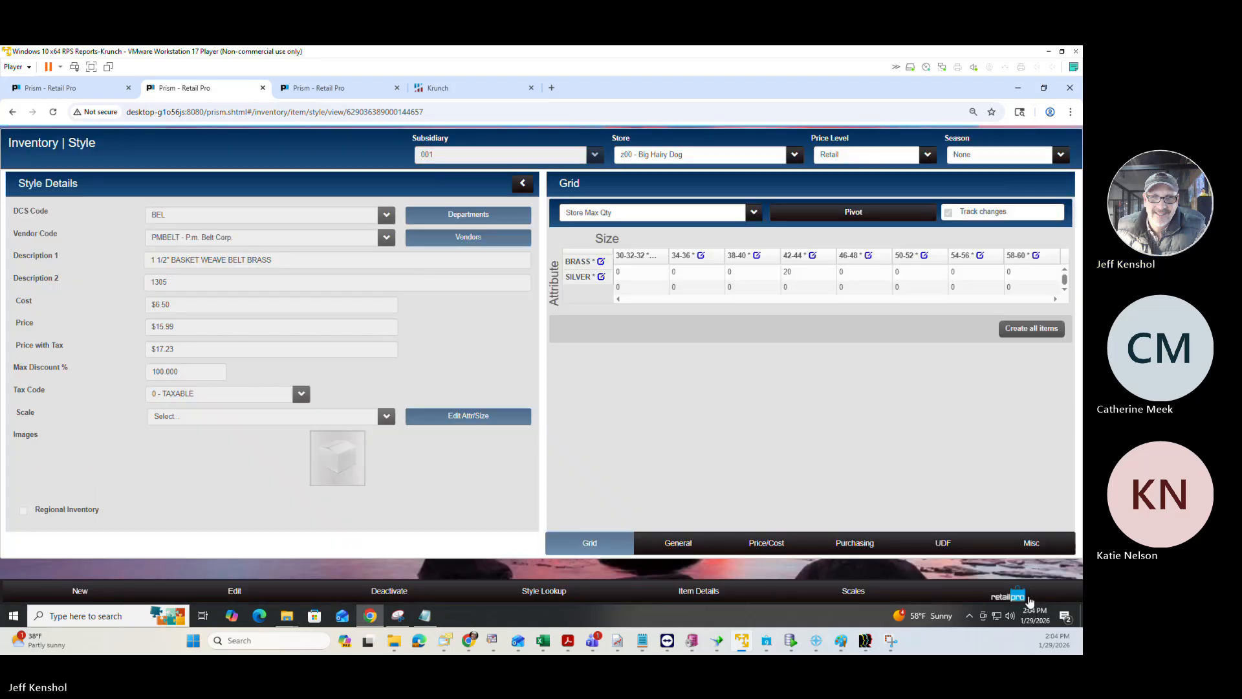
# Step: Open the Auto Transfer calculation in Store Operations and load the Monday configuration
pyautogui.click(1028, 599)
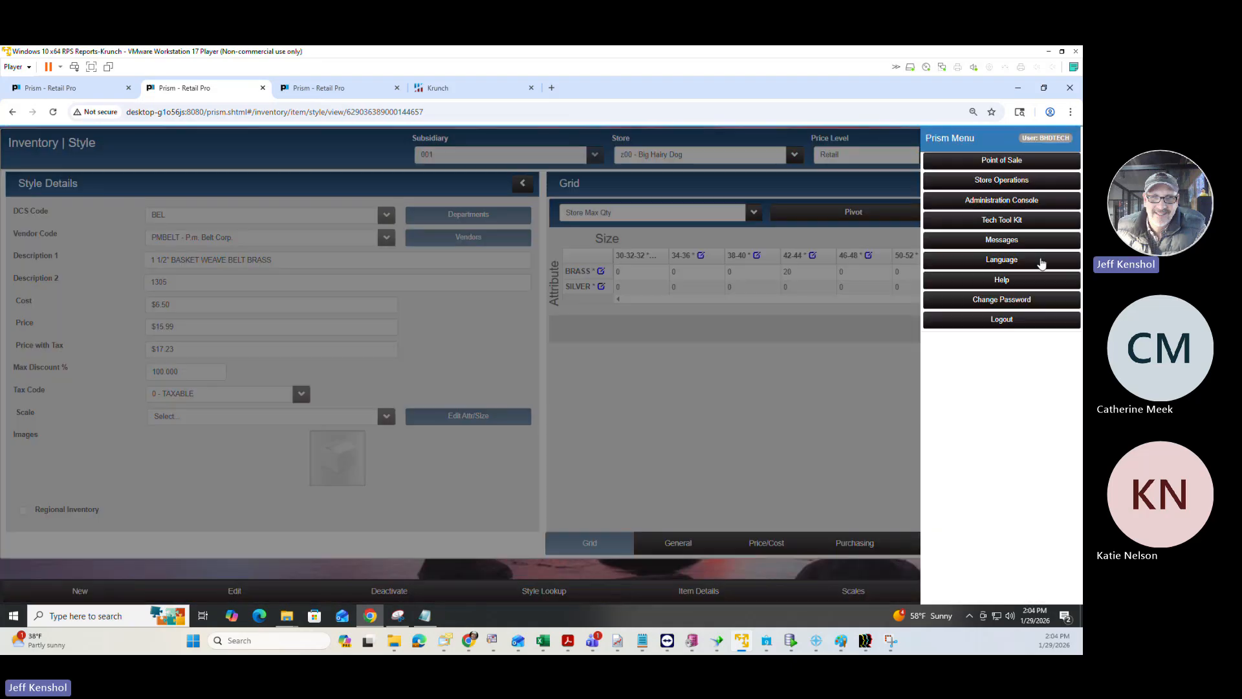
pyautogui.click(1017, 180)
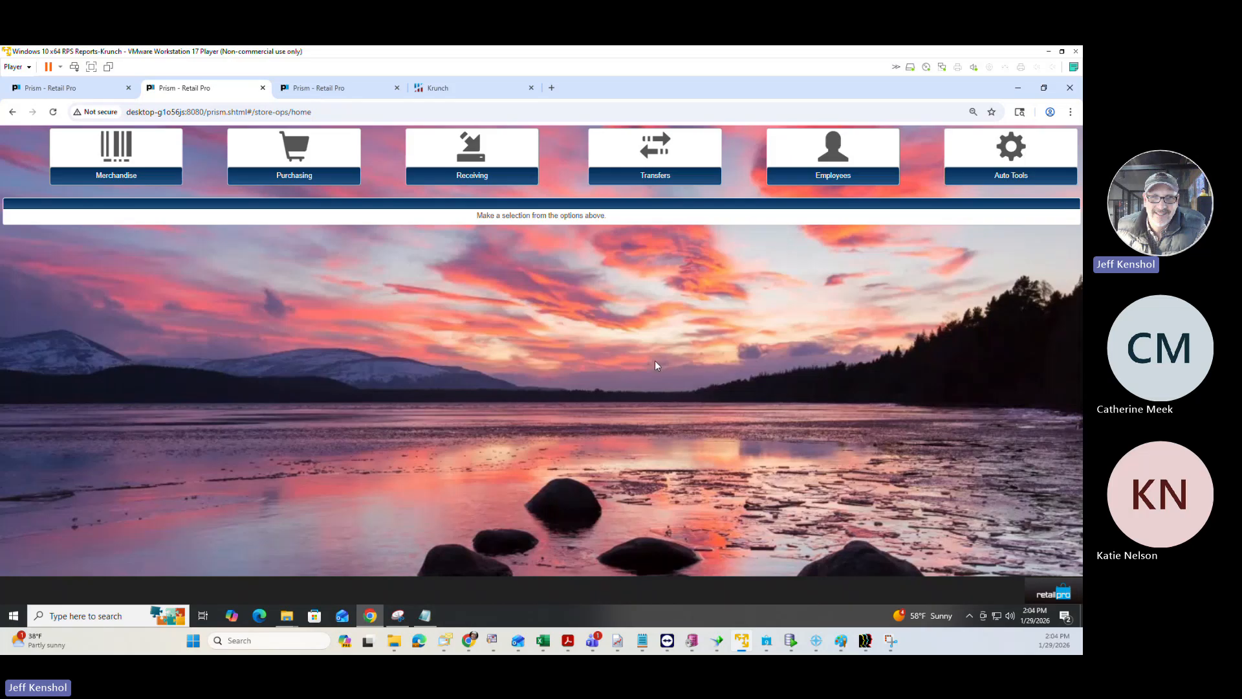
pyautogui.click(1019, 157)
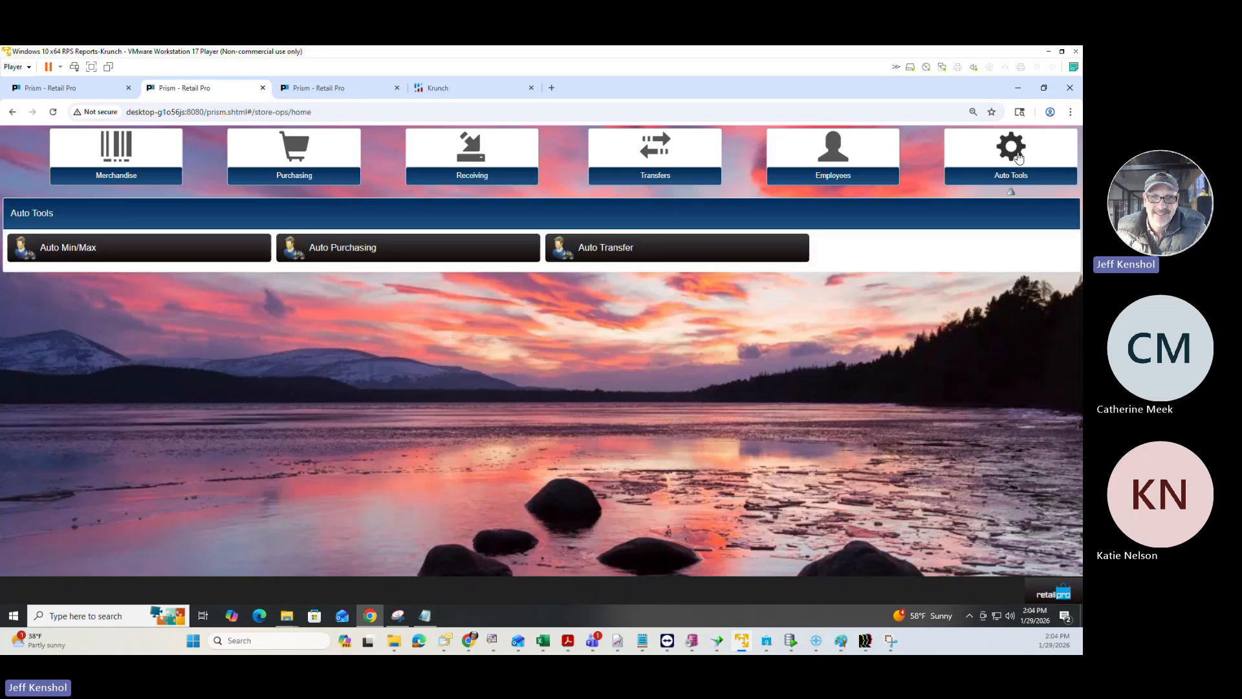
pyautogui.click(649, 247)
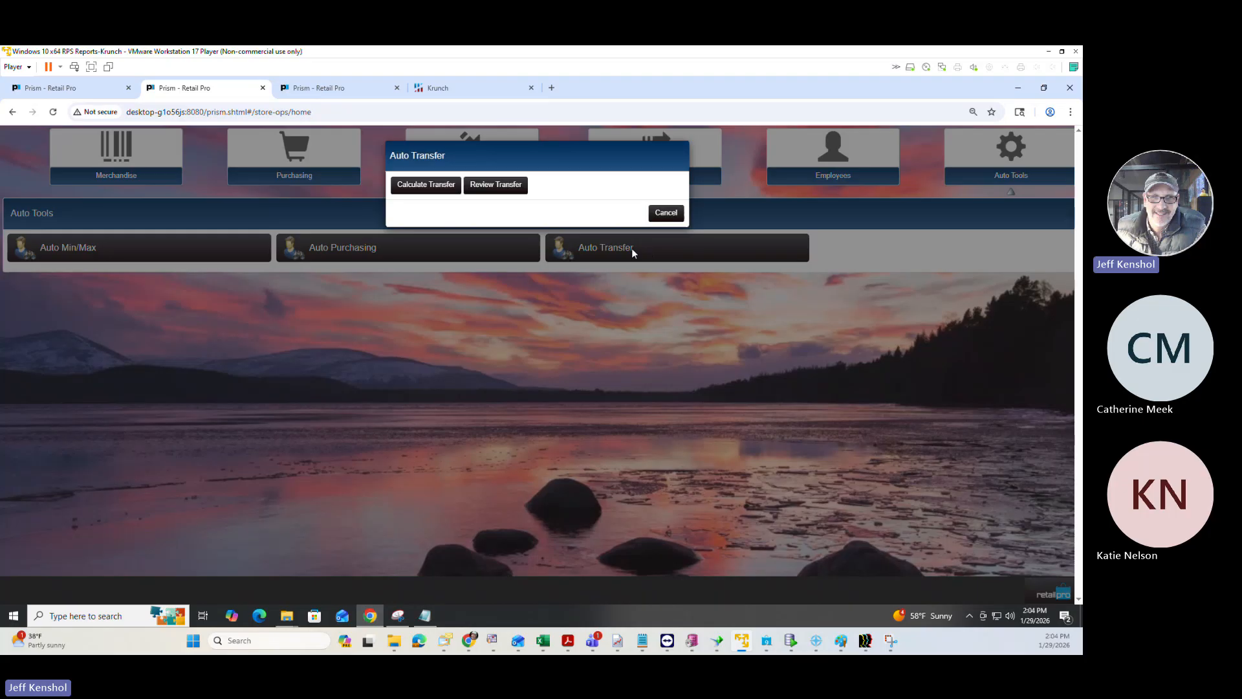
pyautogui.click(433, 186)
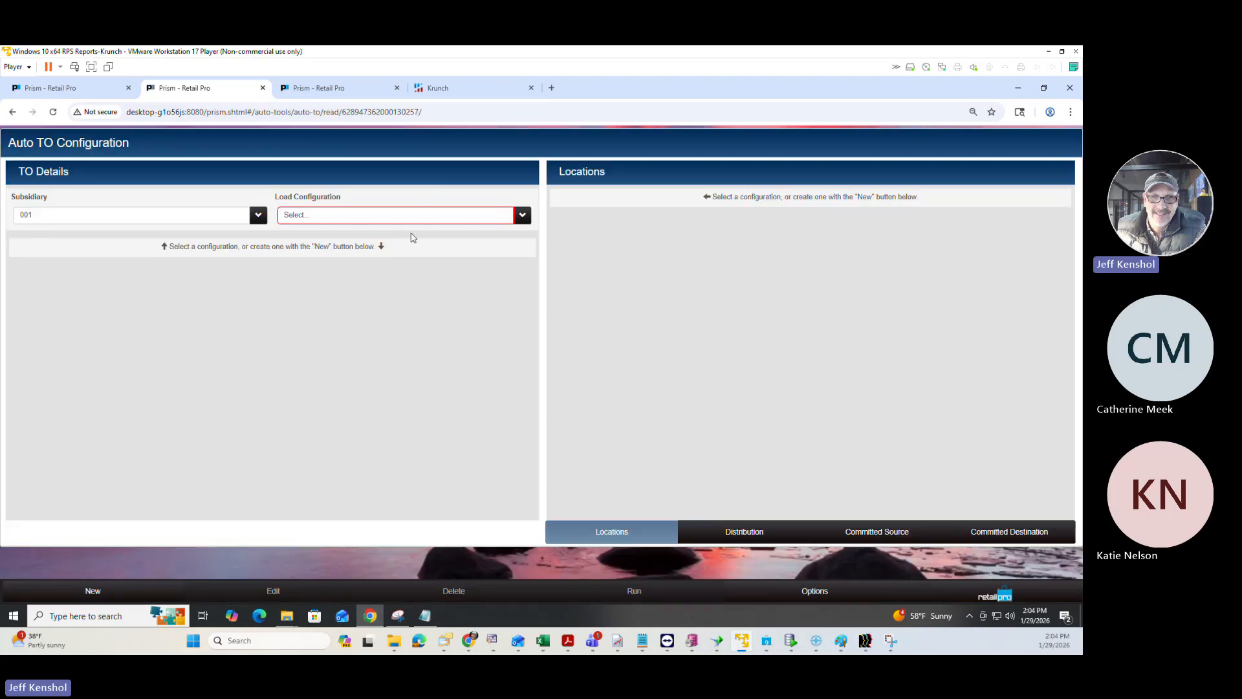
pyautogui.click(410, 227)
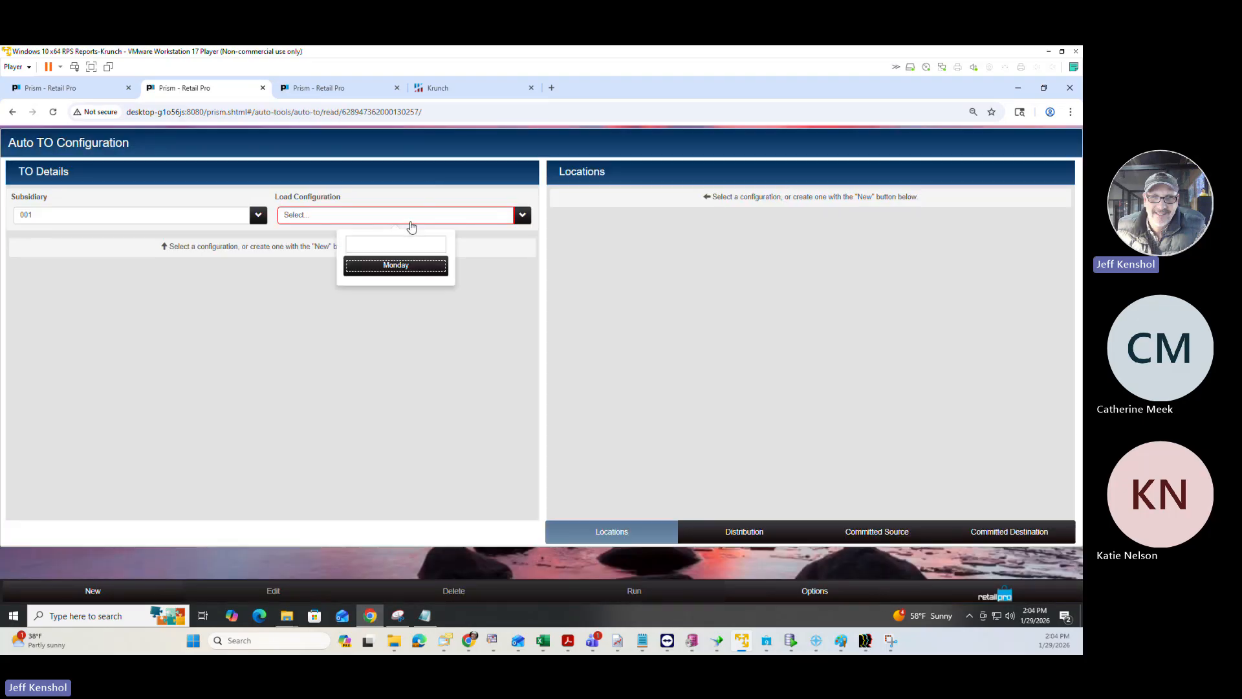
pyautogui.click(396, 267)
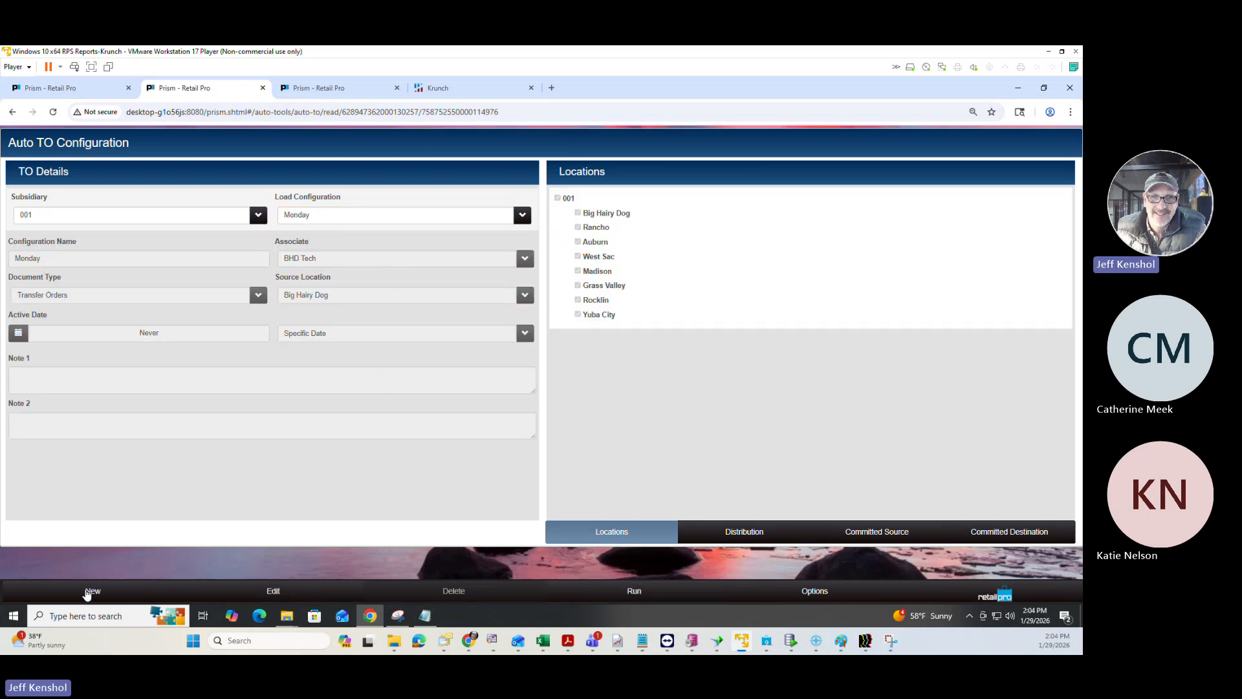
# Step: Start a new Auto TO configuration named Name and set its document type to Held Transfer Slips
pyautogui.click(93, 590)
pyautogui.click(121, 263)
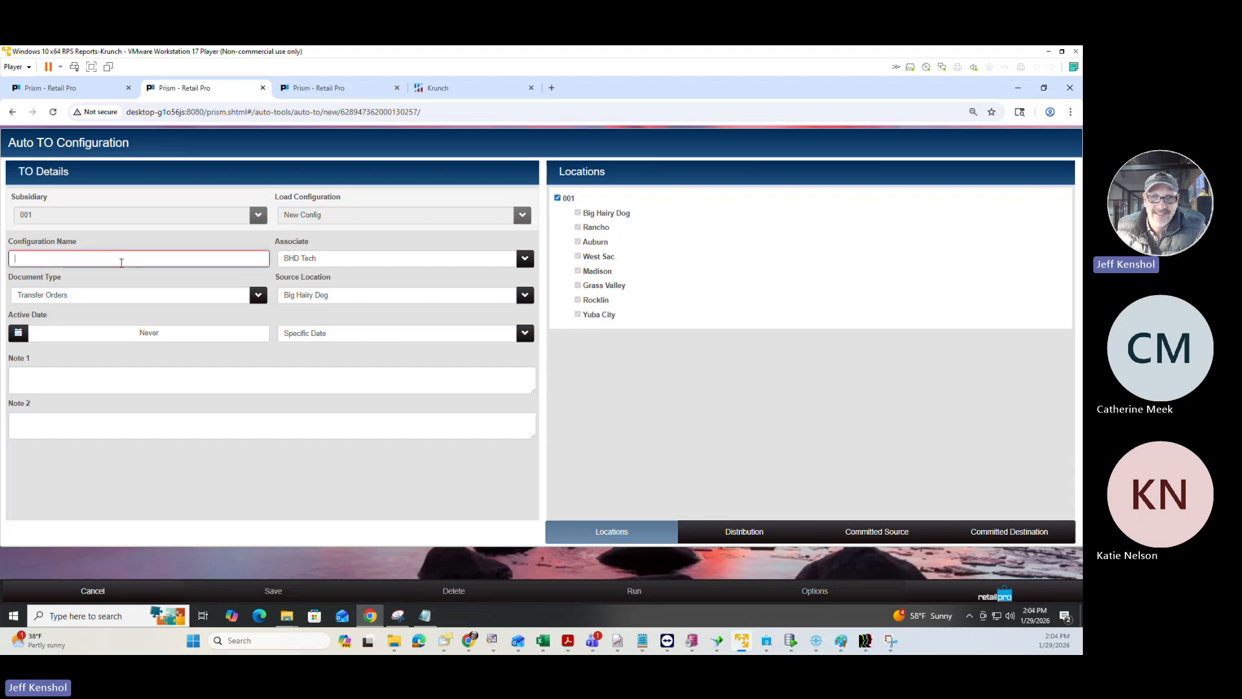
pyautogui.write('Name')
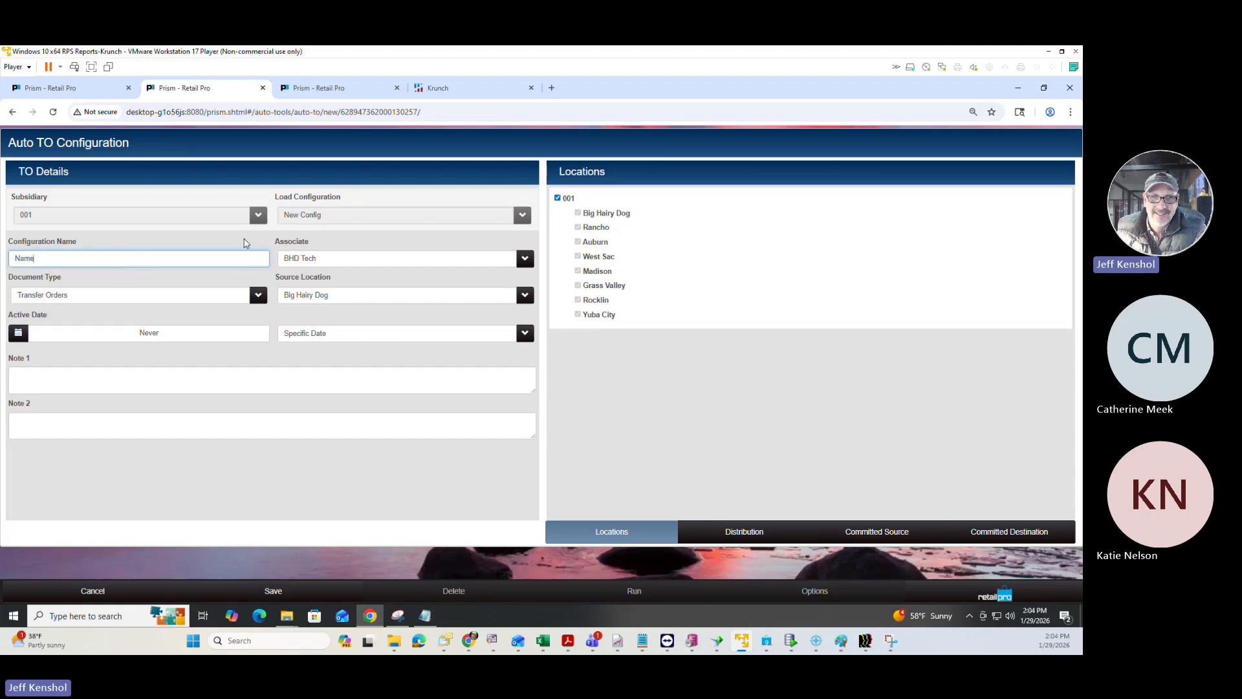
pyautogui.click(102, 301)
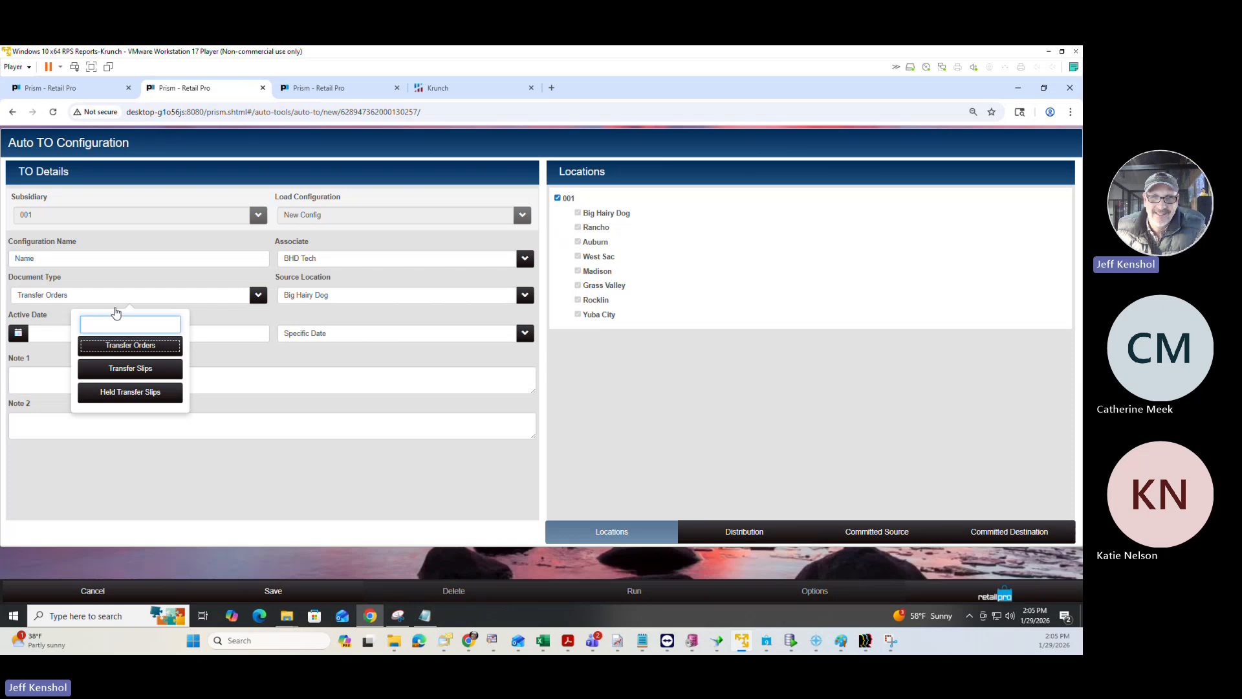
pyautogui.click(223, 347)
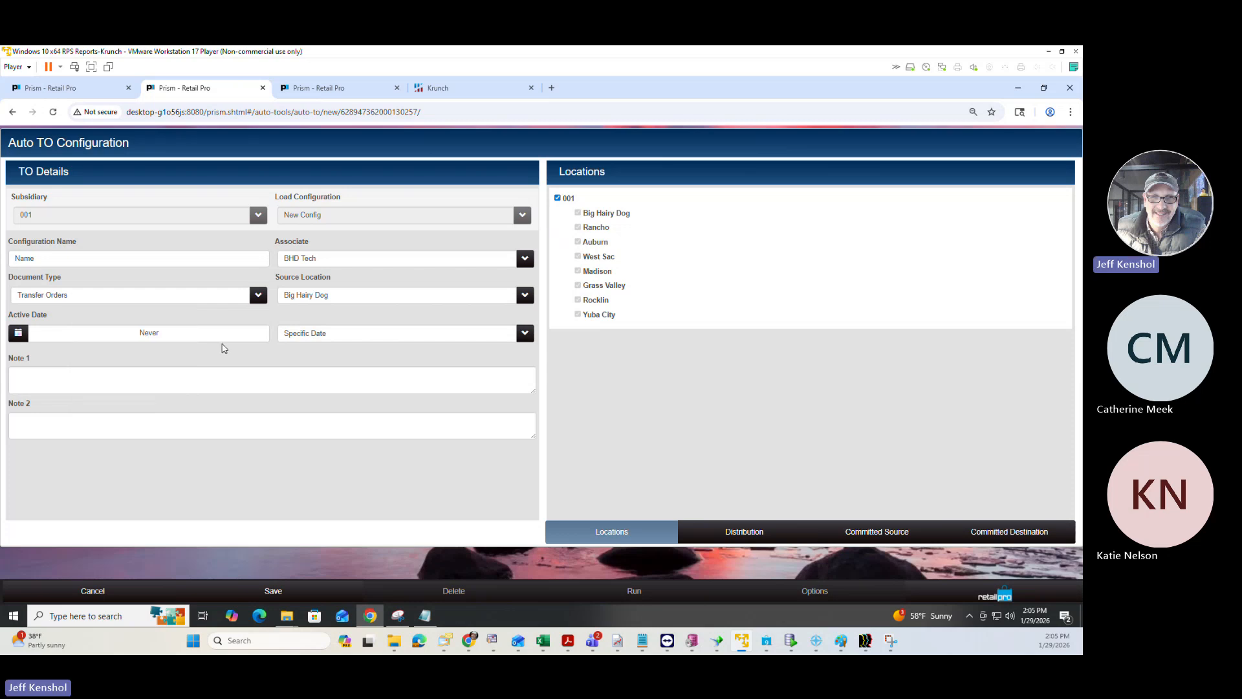
pyautogui.click(187, 298)
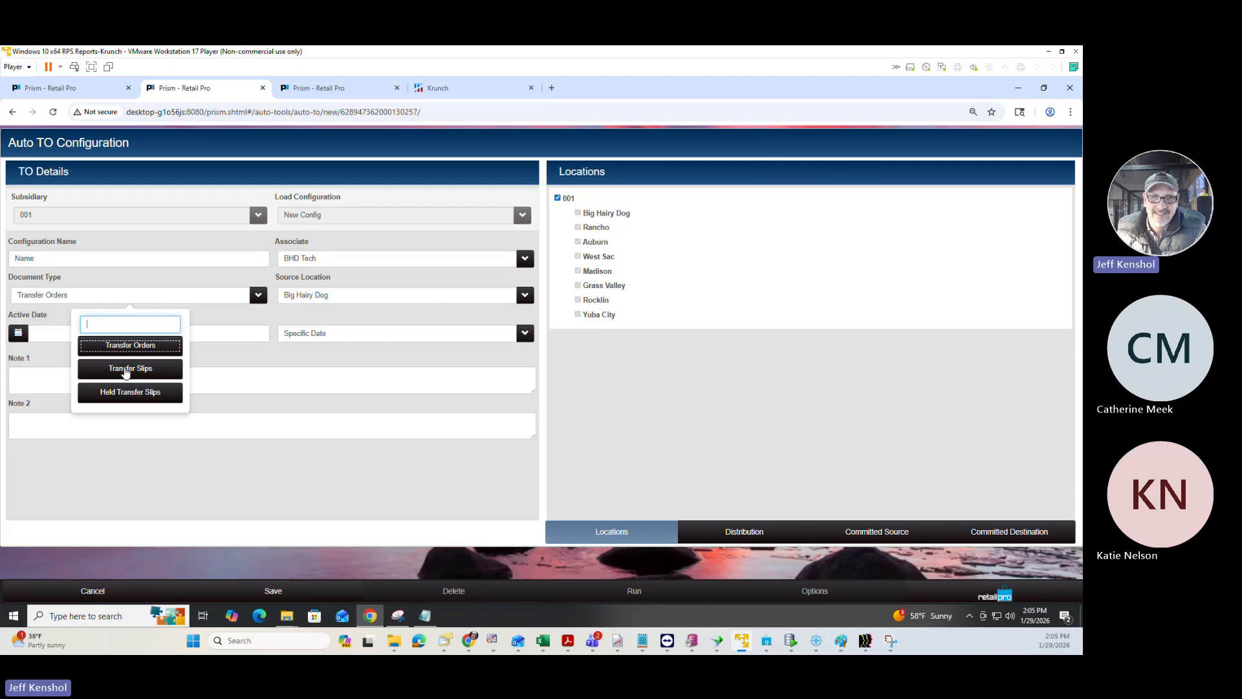
pyautogui.click(140, 399)
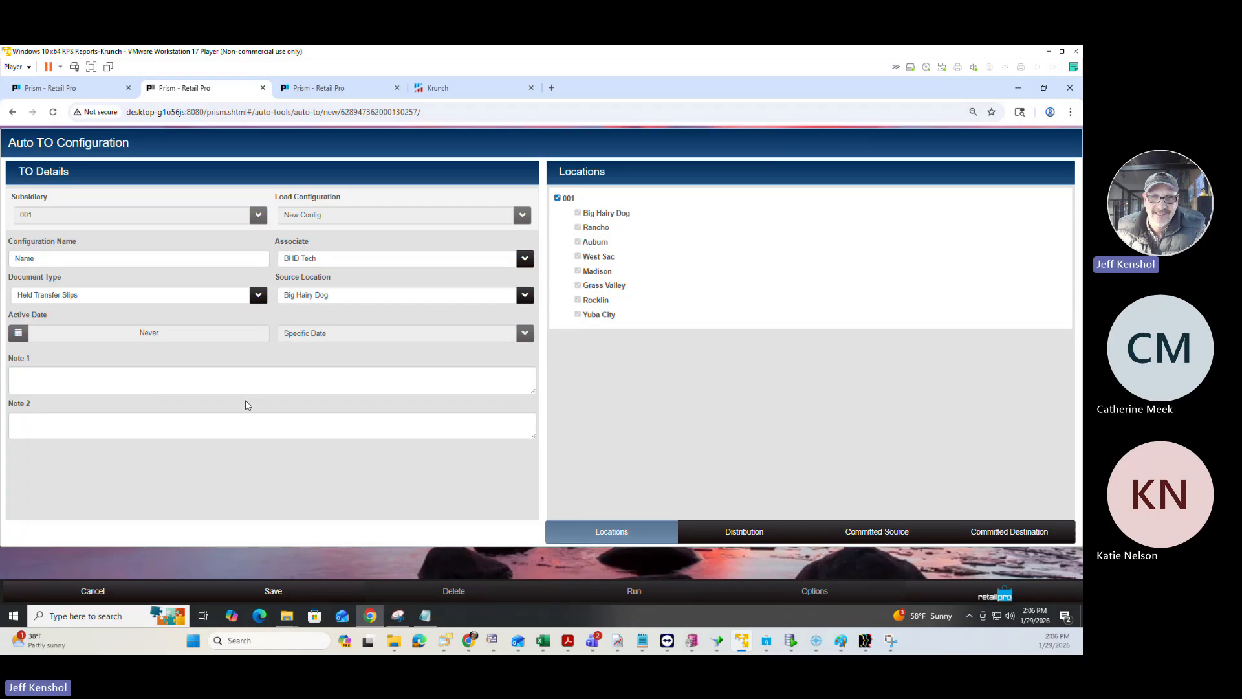
# Step: Examine the source location choices and the note fields of the transfer configuration
pyautogui.click(324, 297)
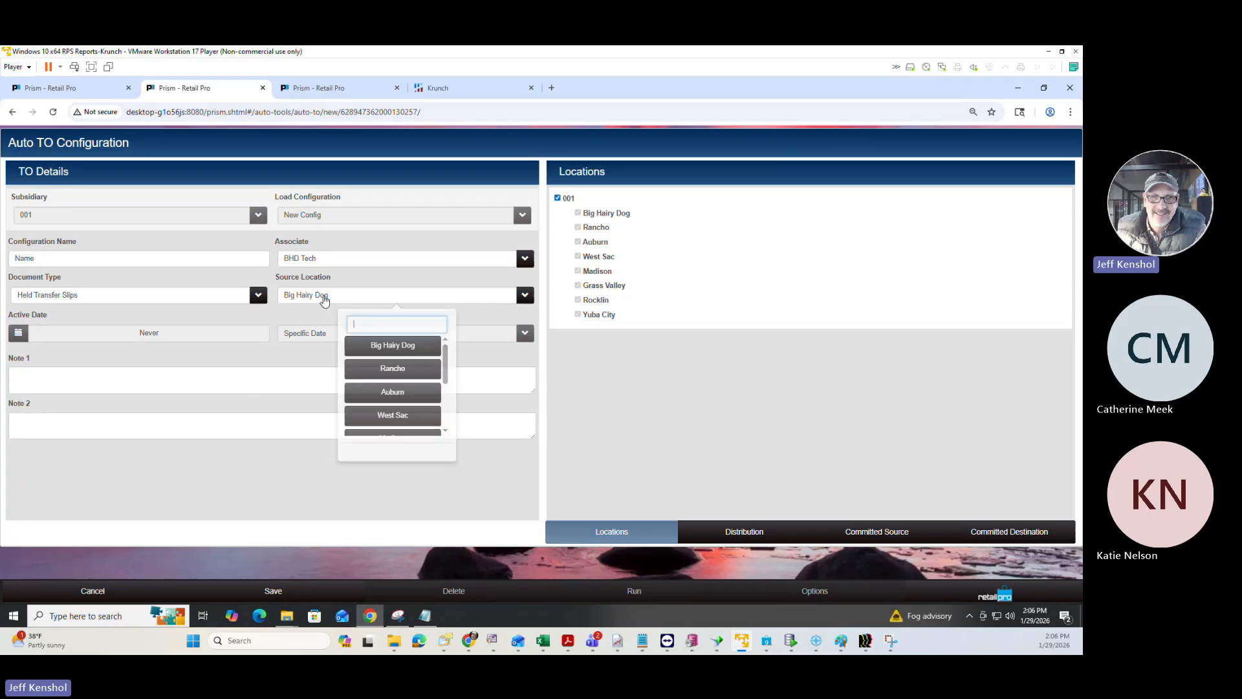
pyautogui.click(323, 297)
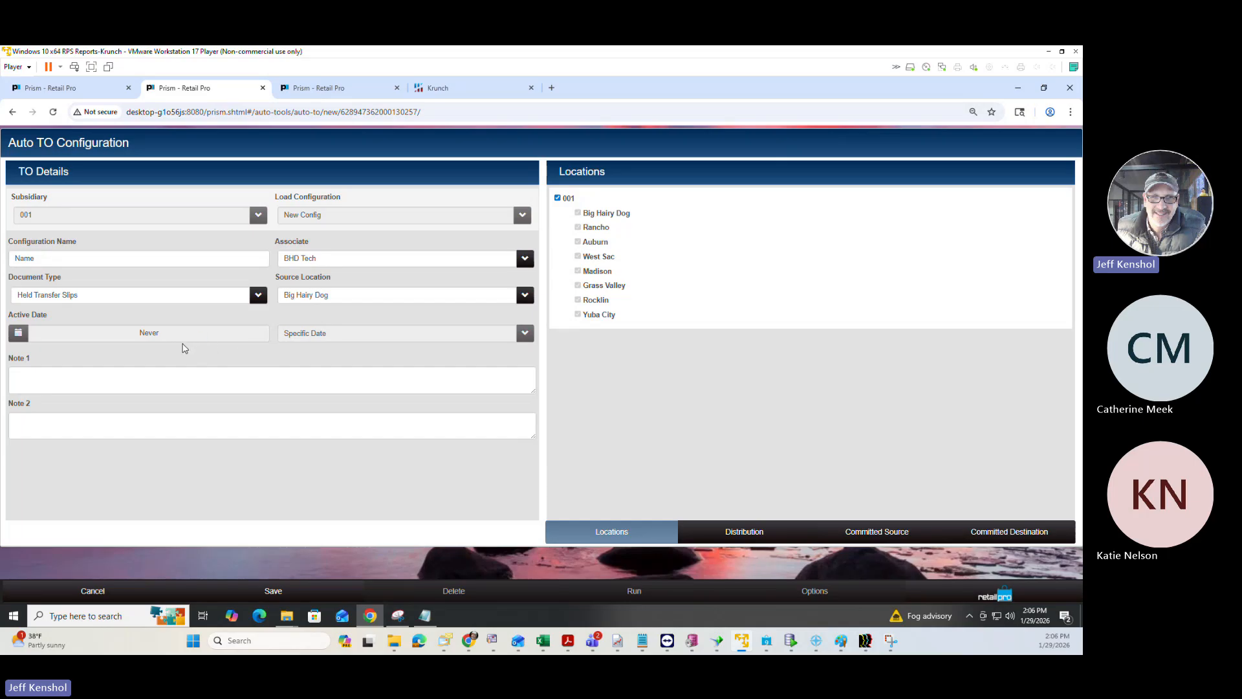
pyautogui.click(175, 384)
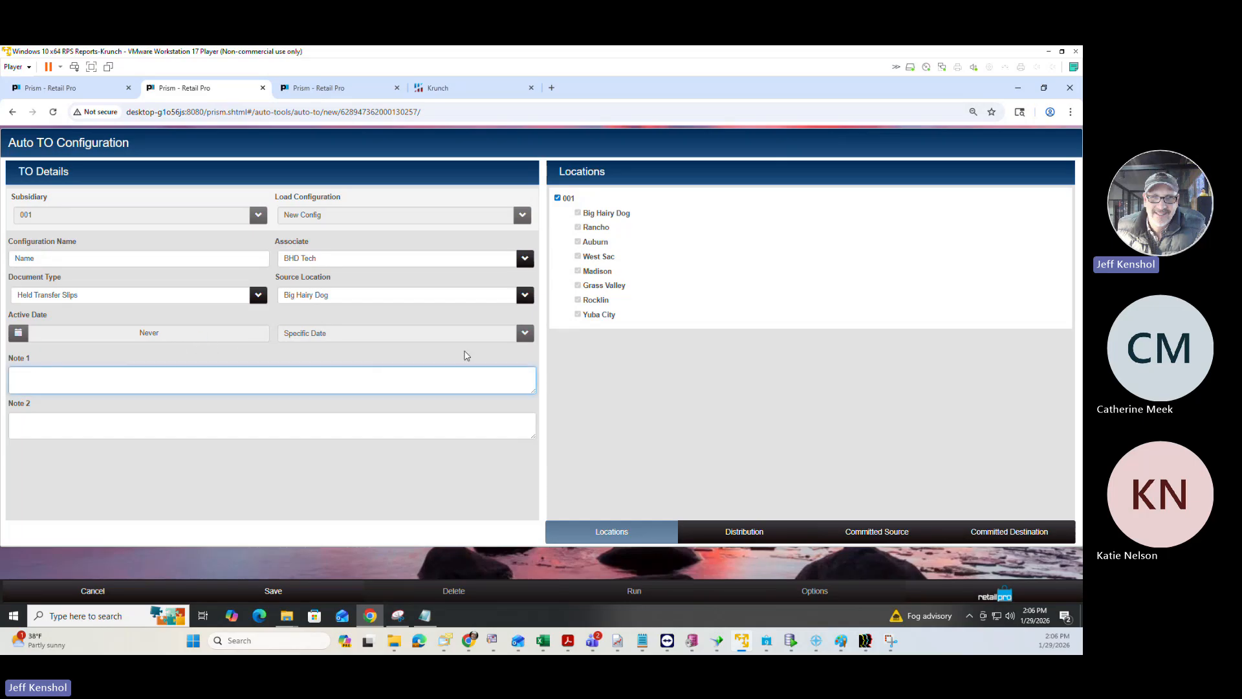
# Step: Examine the transfer configuration's distribution settings, including the Fill Level and Item Filter choices
pyautogui.click(750, 537)
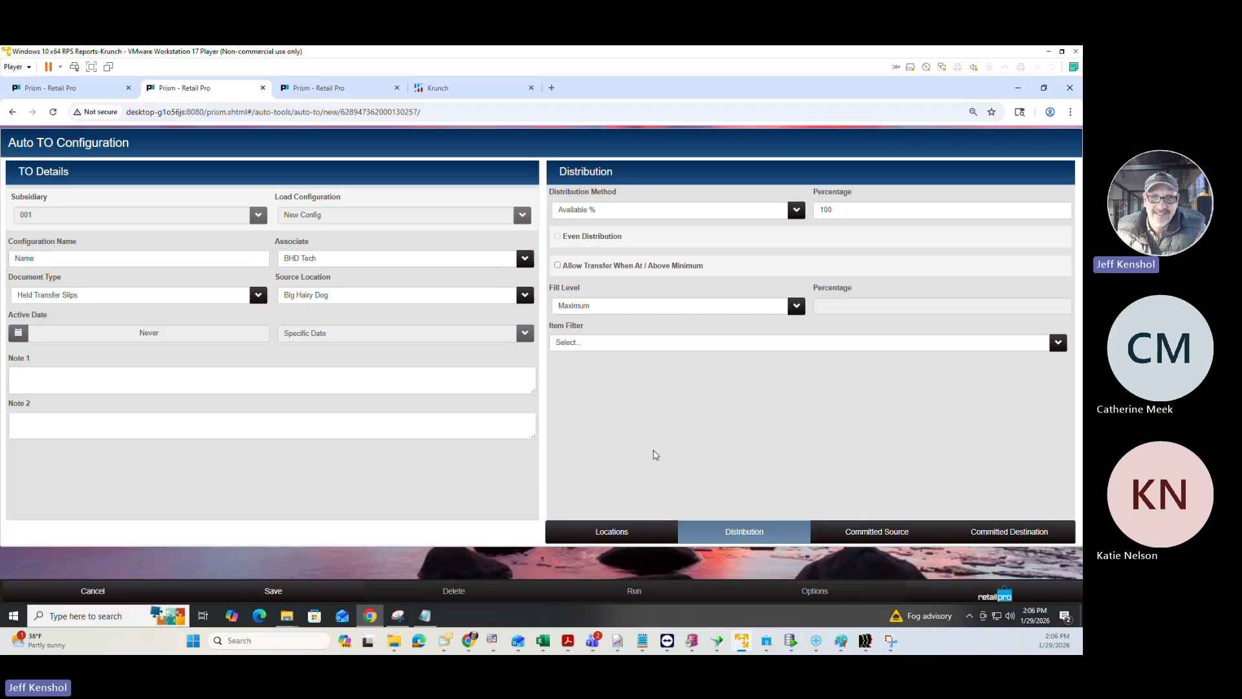
pyautogui.click(608, 306)
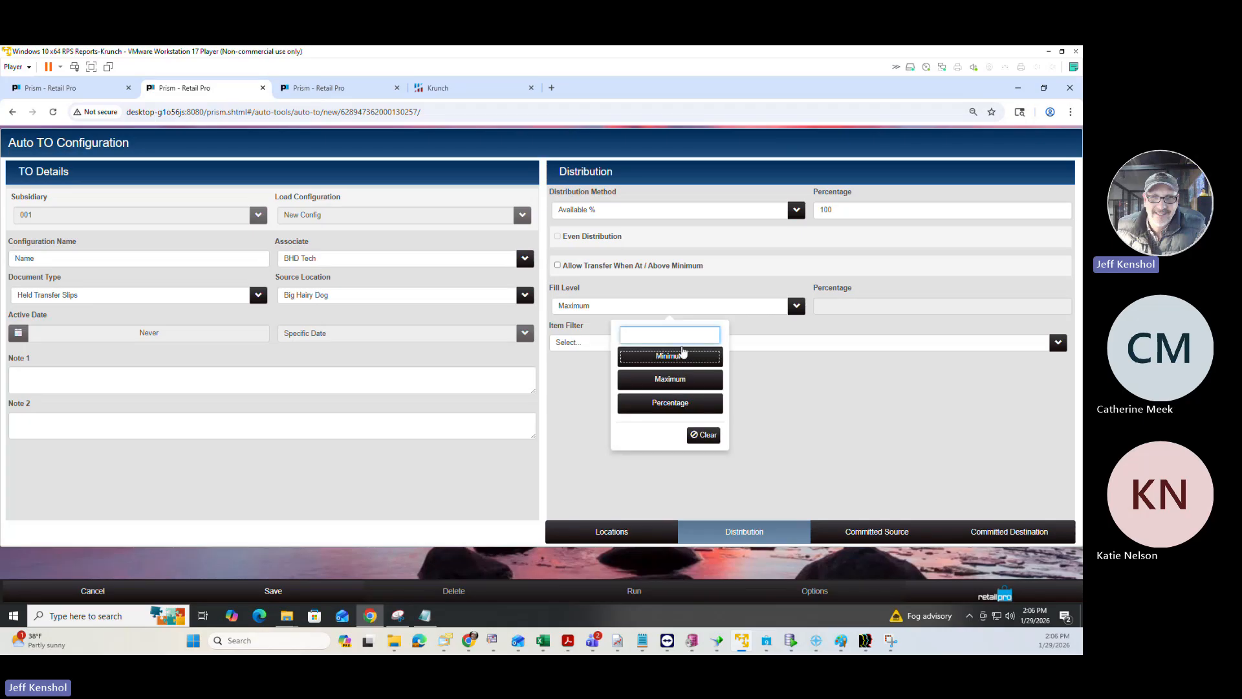
pyautogui.click(662, 290)
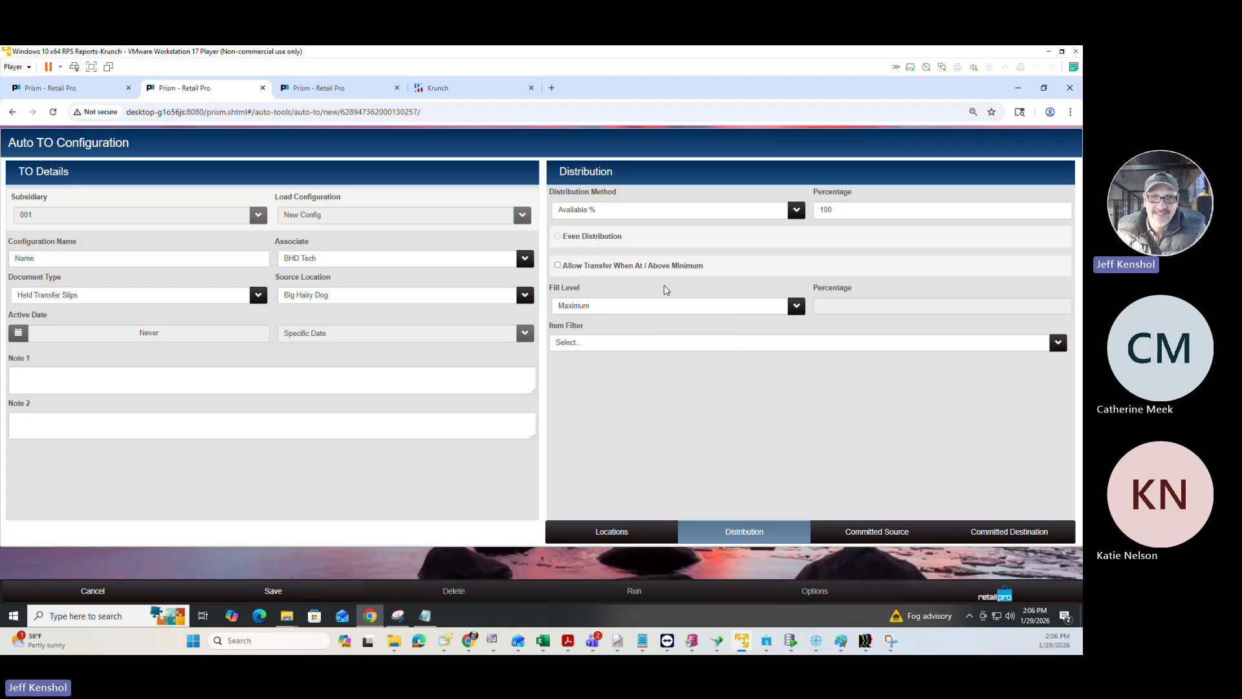
pyautogui.click(677, 353)
pyautogui.click(679, 361)
# Step: Review the committed source and destination options, trying Sales Order as a committed source and clearing it again
pyautogui.click(885, 532)
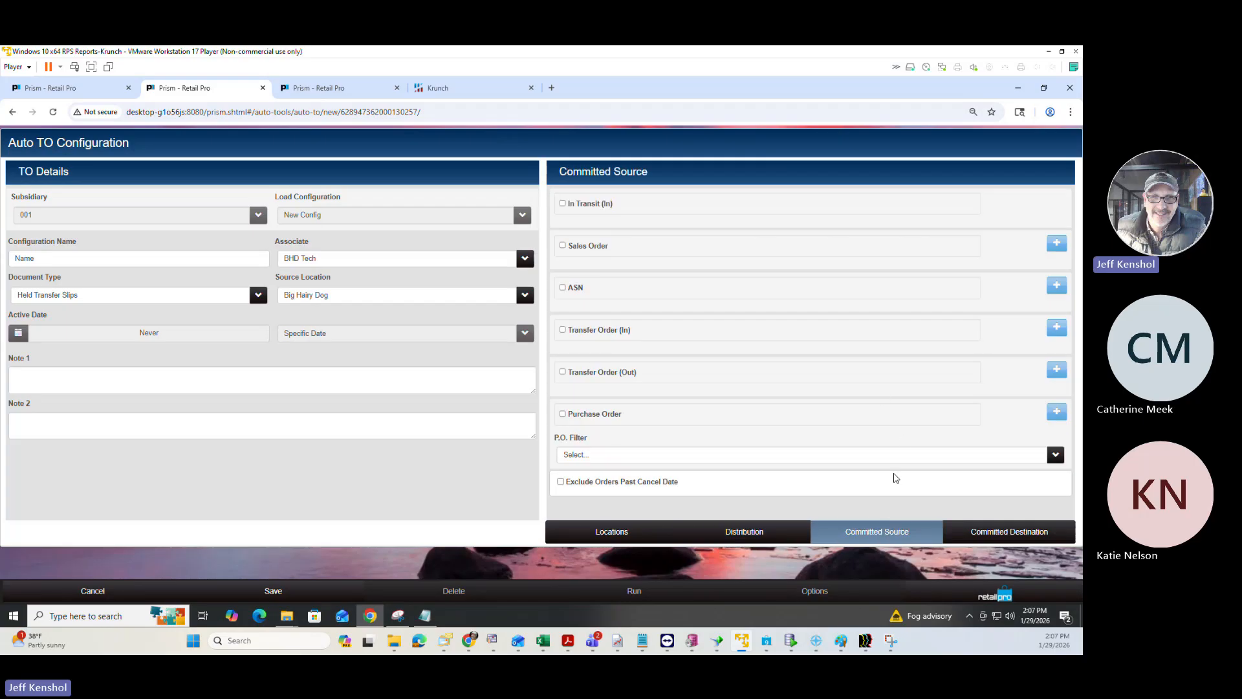
pyautogui.click(1015, 533)
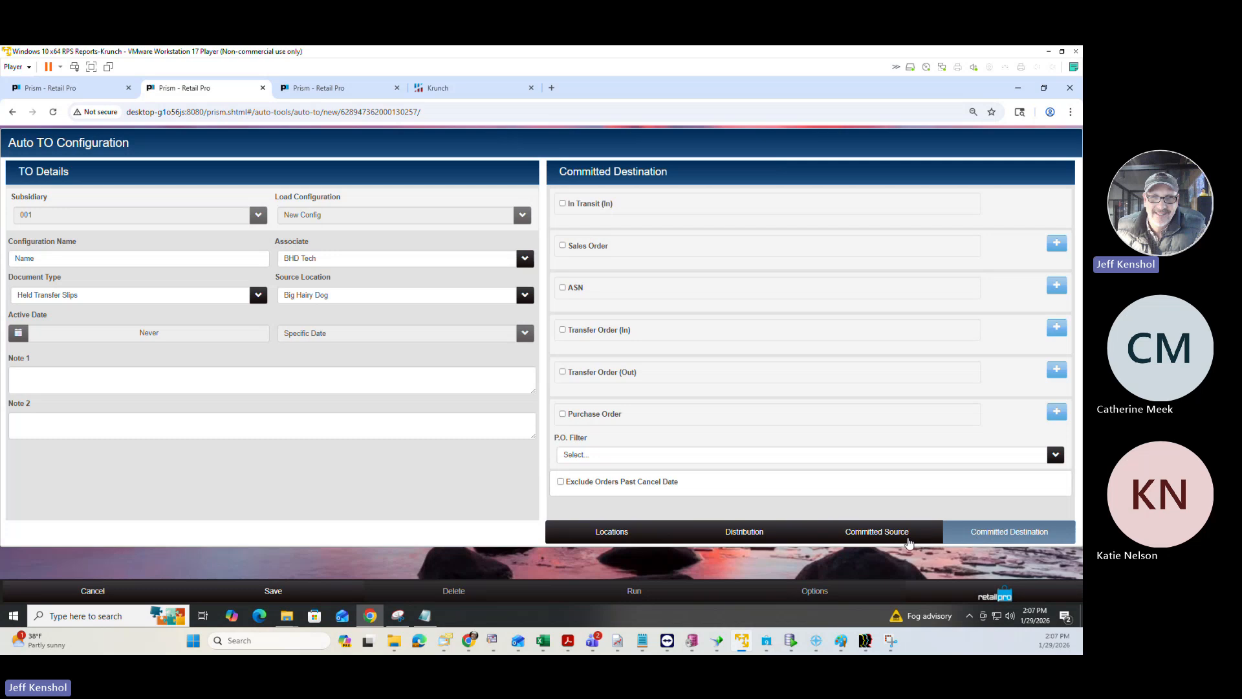
pyautogui.click(909, 540)
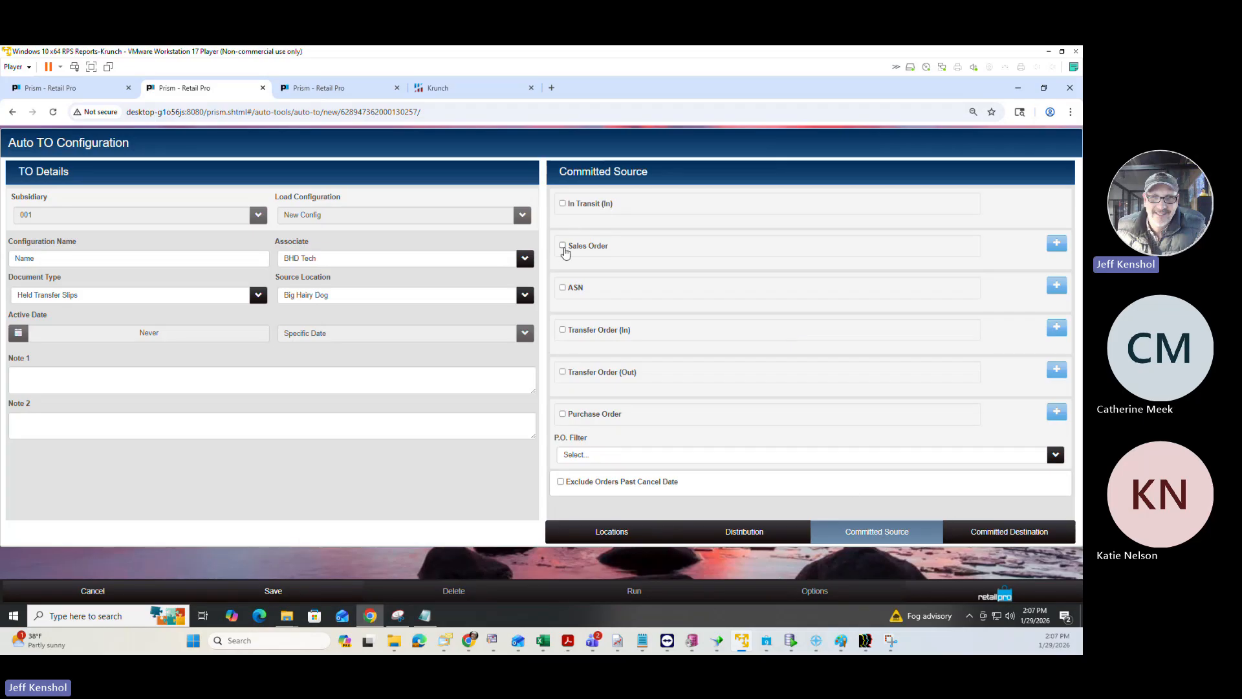
pyautogui.click(563, 246)
pyautogui.click(562, 245)
# Step: Try Sales Order as a committed destination, clear it, and include Purchase Order instead
pyautogui.click(992, 531)
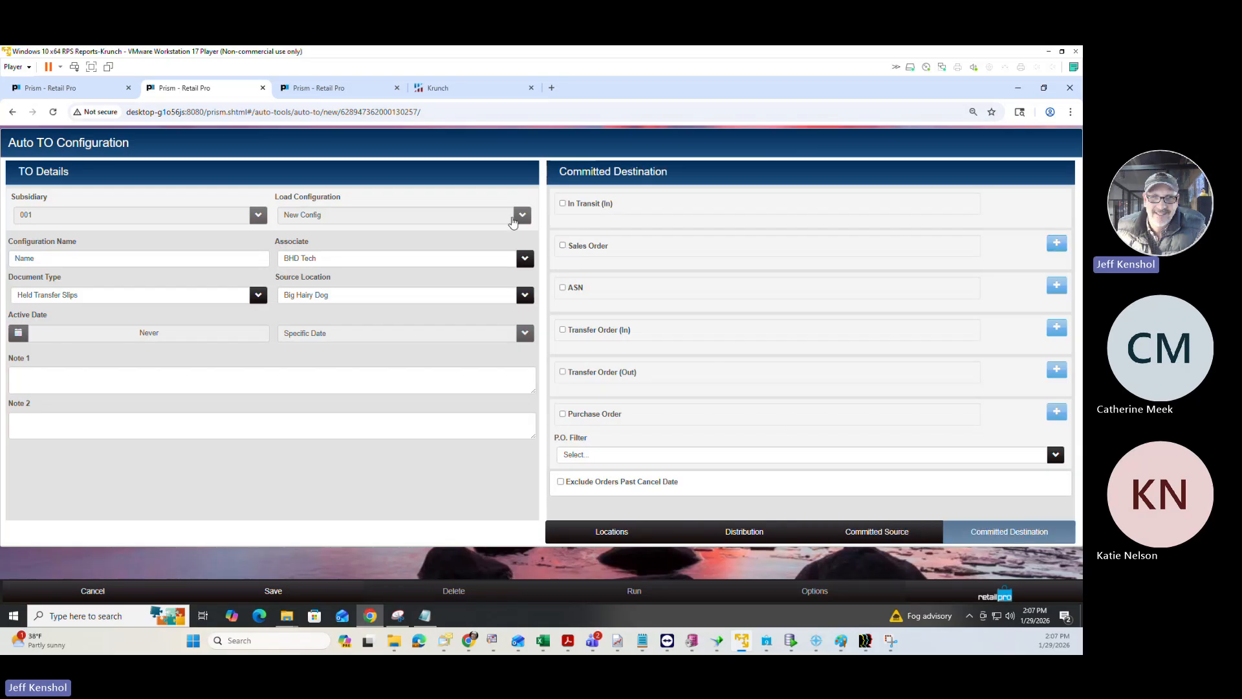
pyautogui.click(569, 249)
pyautogui.click(564, 247)
pyautogui.click(563, 414)
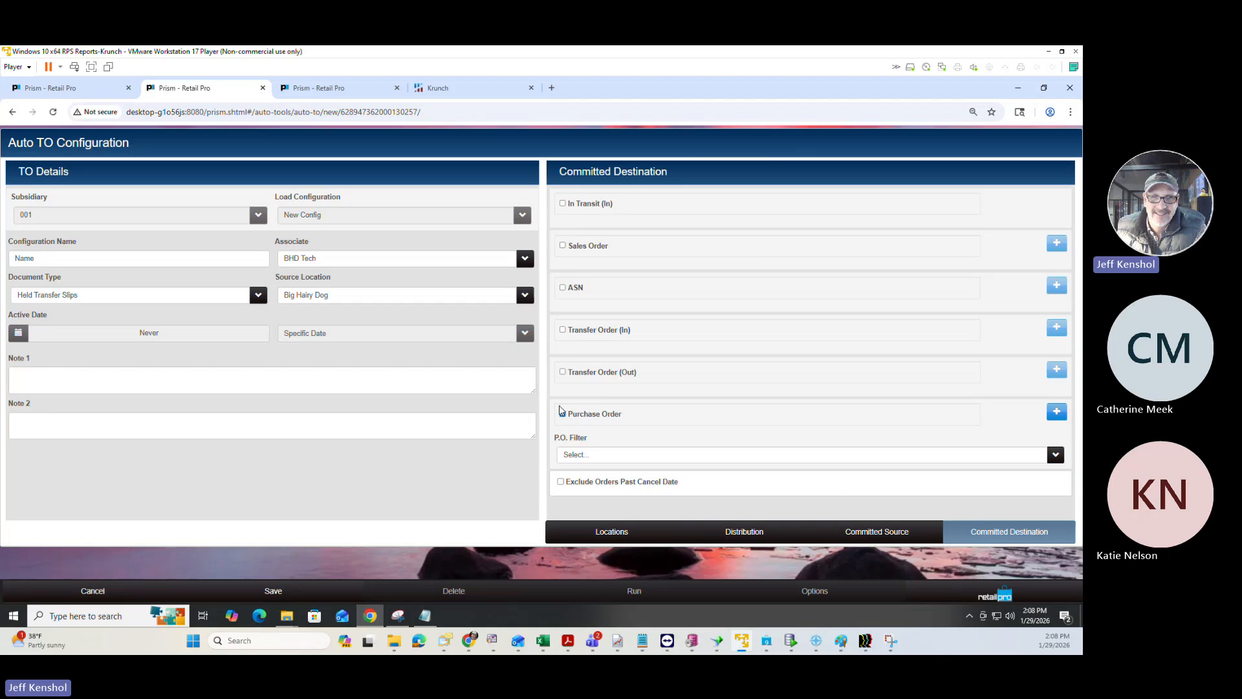
# Step: Discard the new transfer configuration and load the existing Monday configuration
pyautogui.click(563, 415)
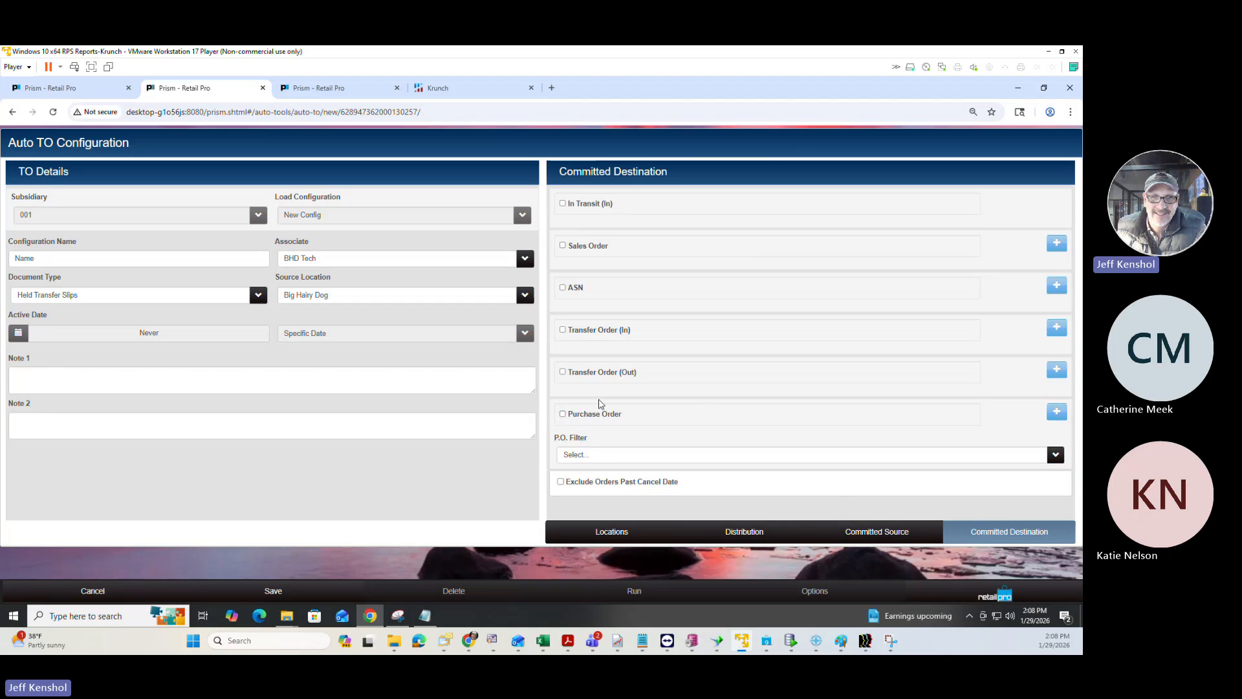
pyautogui.click(97, 590)
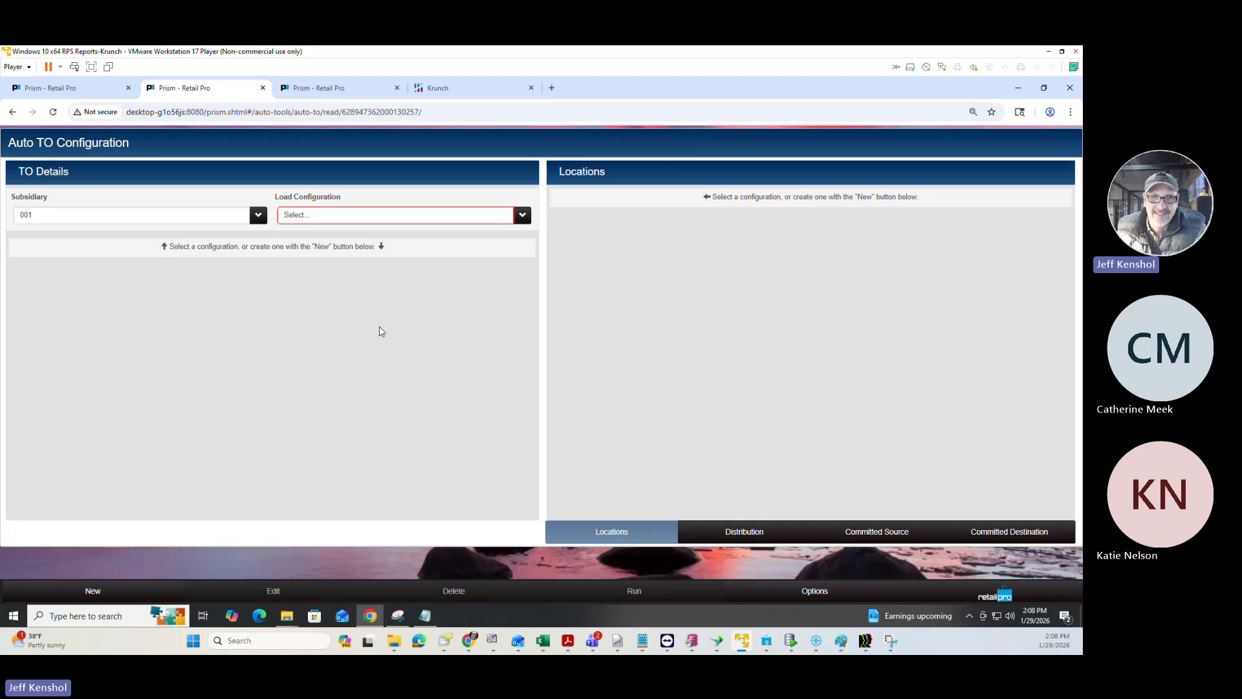
pyautogui.click(319, 217)
pyautogui.click(388, 271)
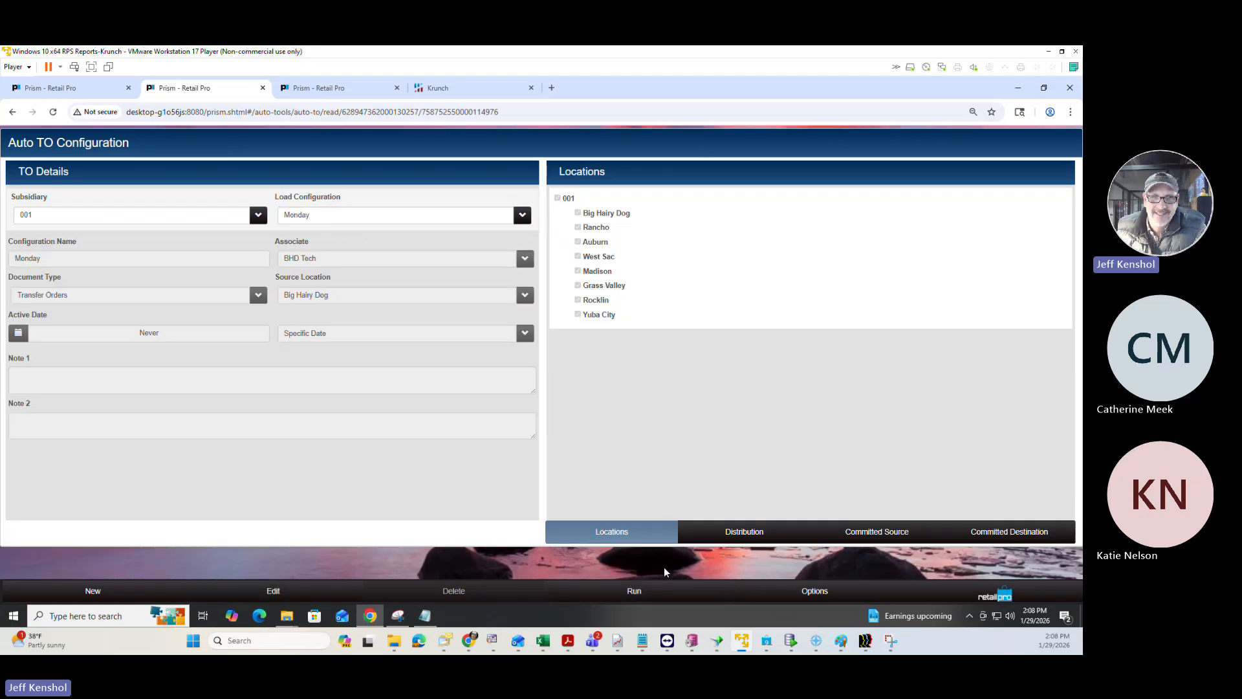
# Step: Open the Transfer Review for the Monday configuration and generate its marked transfers
pyautogui.click(822, 590)
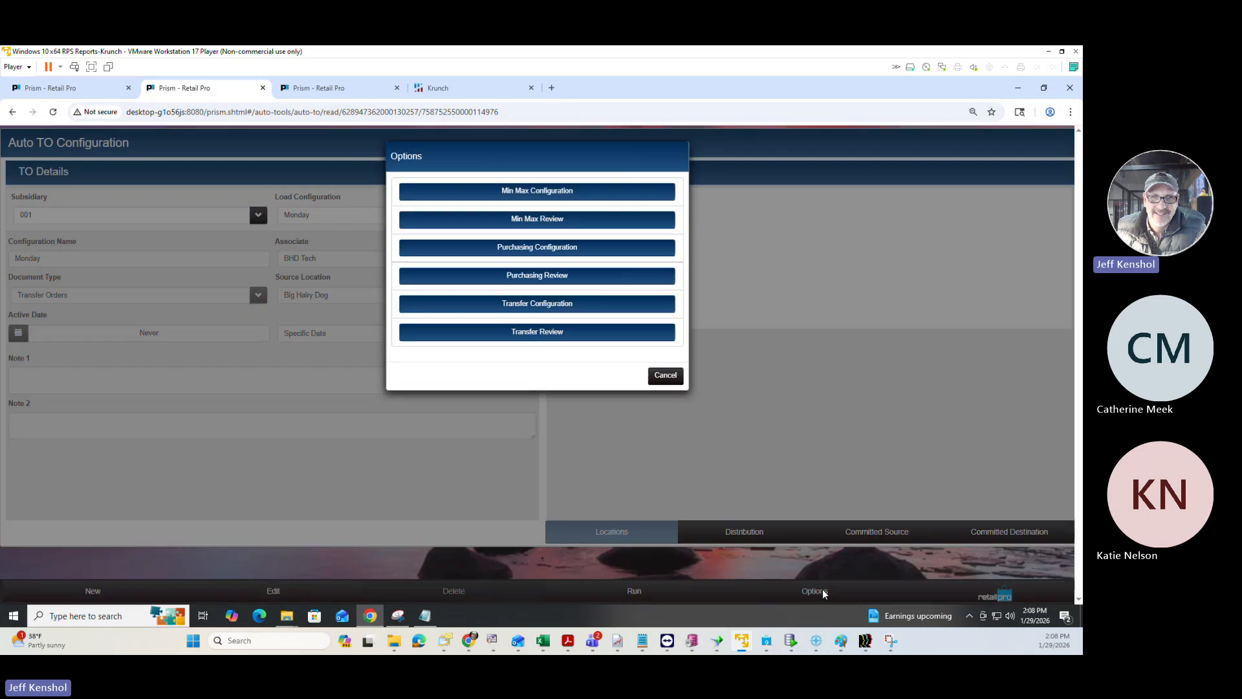
pyautogui.click(569, 327)
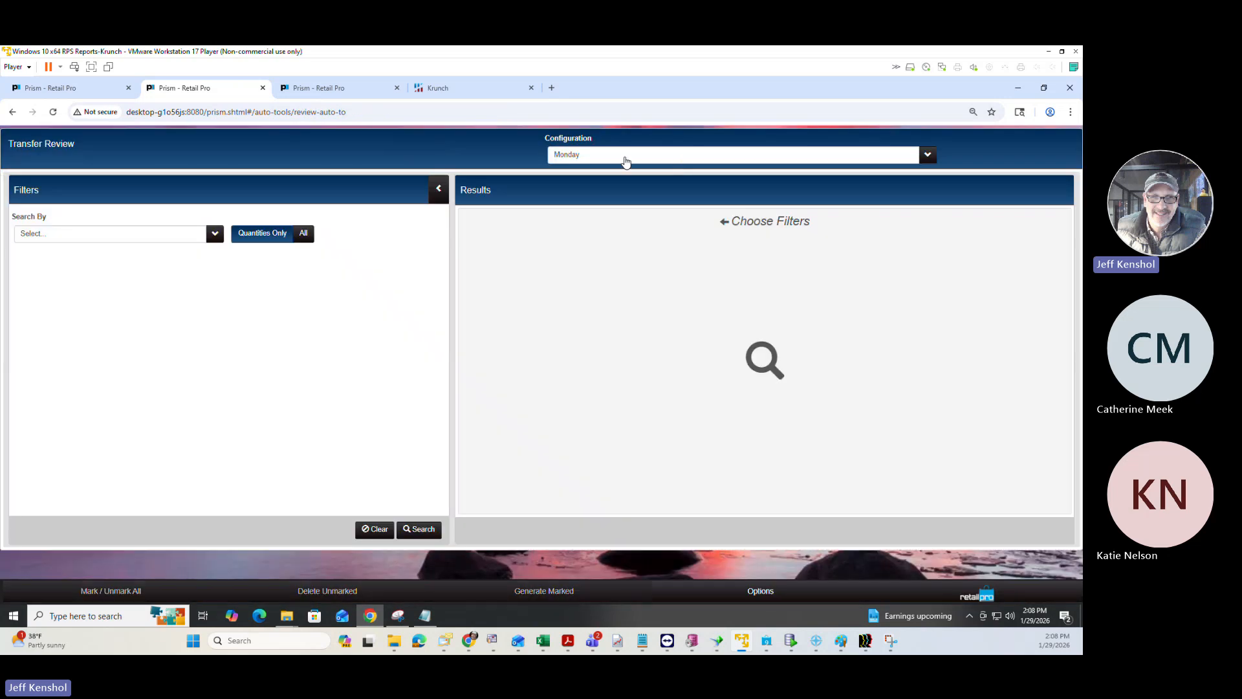
pyautogui.click(631, 155)
pyautogui.click(696, 209)
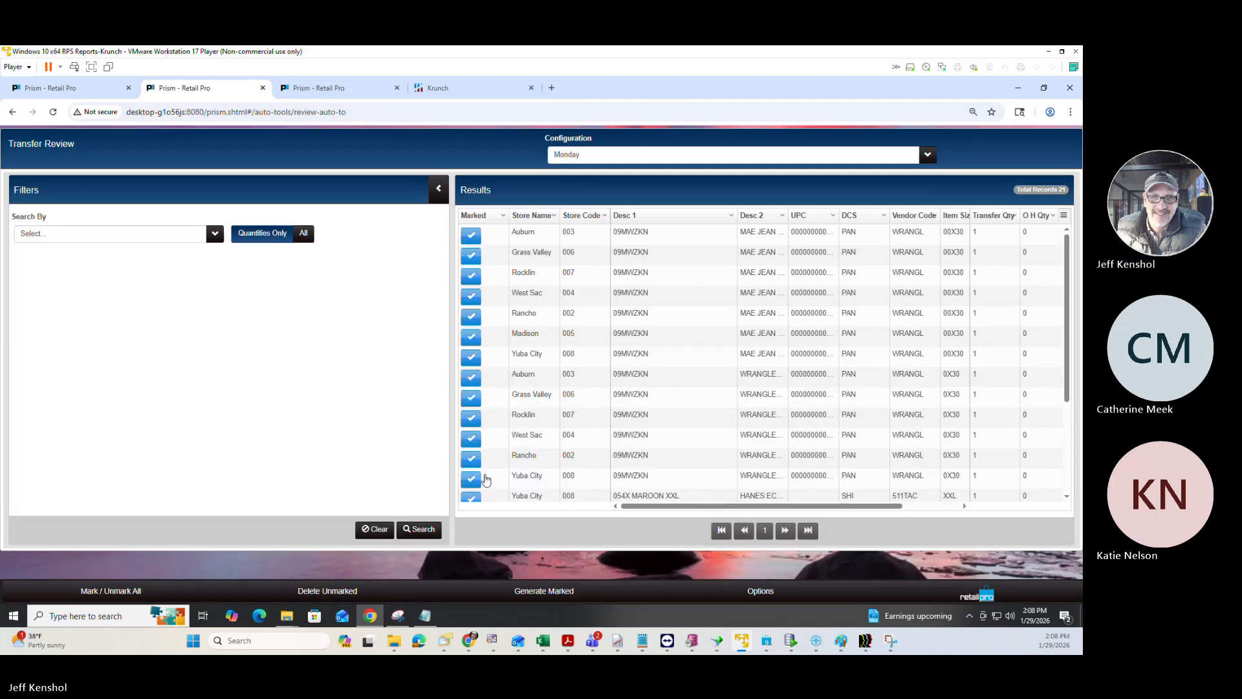
pyautogui.click(439, 188)
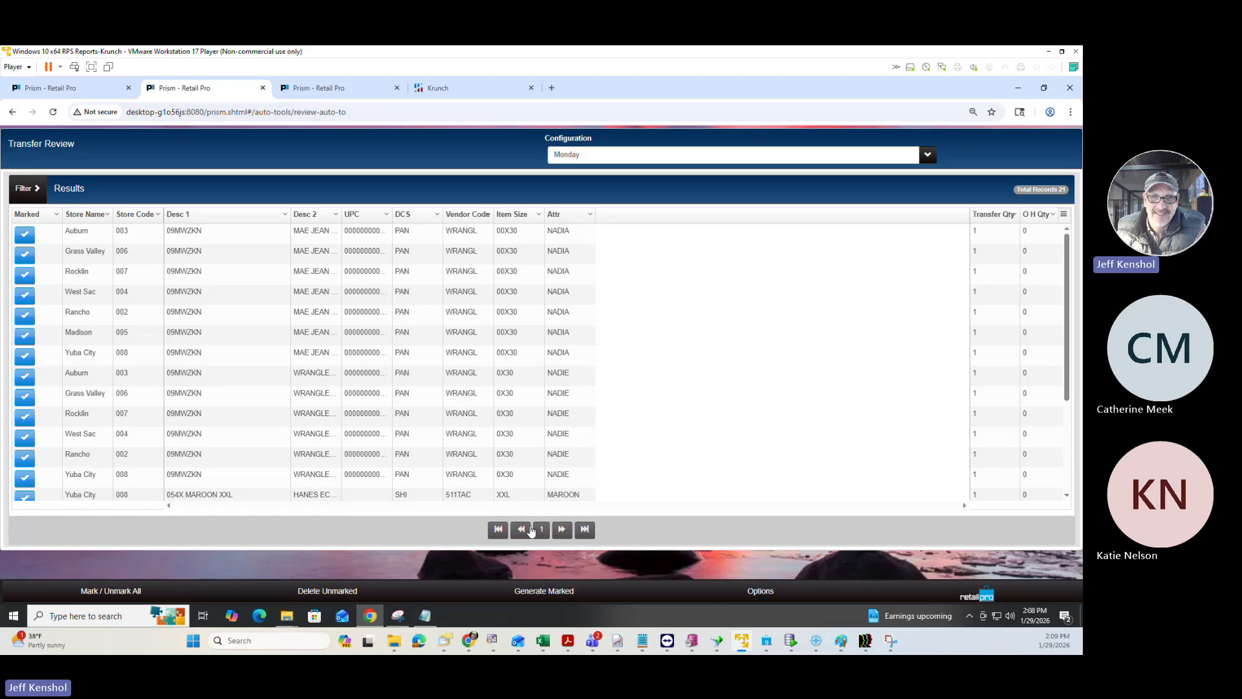
pyautogui.click(539, 592)
pyautogui.click(632, 221)
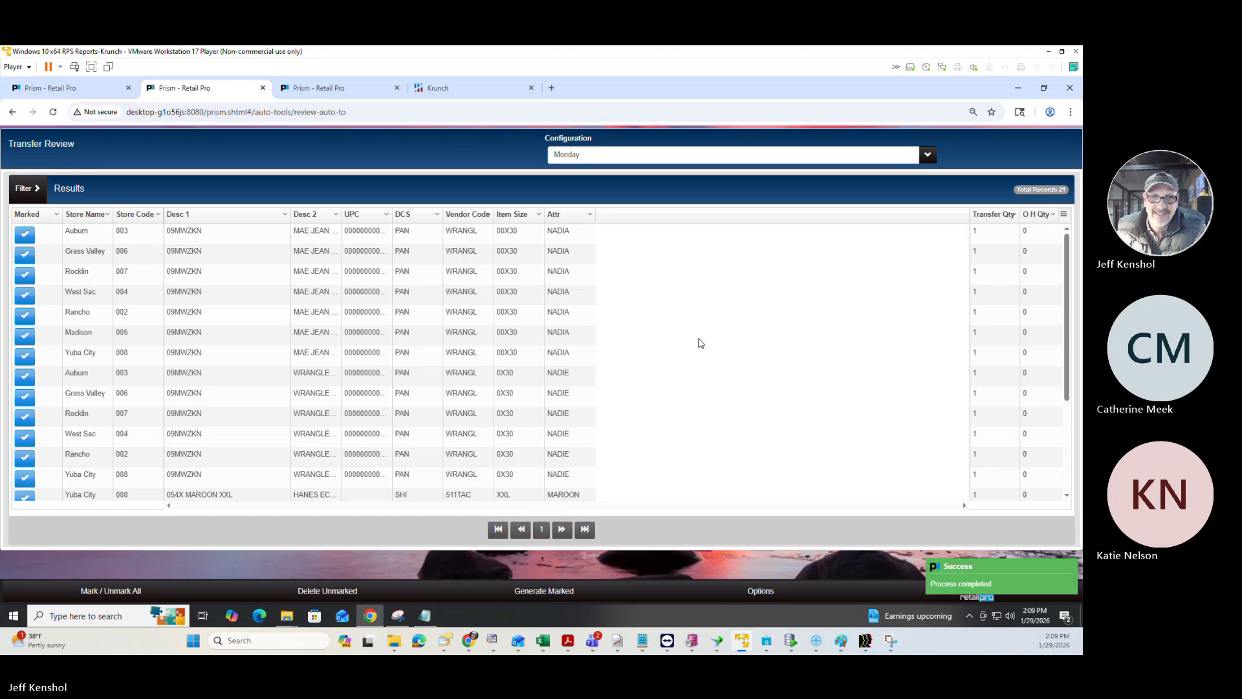
# Step: Look through the pending transfer slips of subsidiary 001 in Store Operations, and close the list
pyautogui.click(1000, 600)
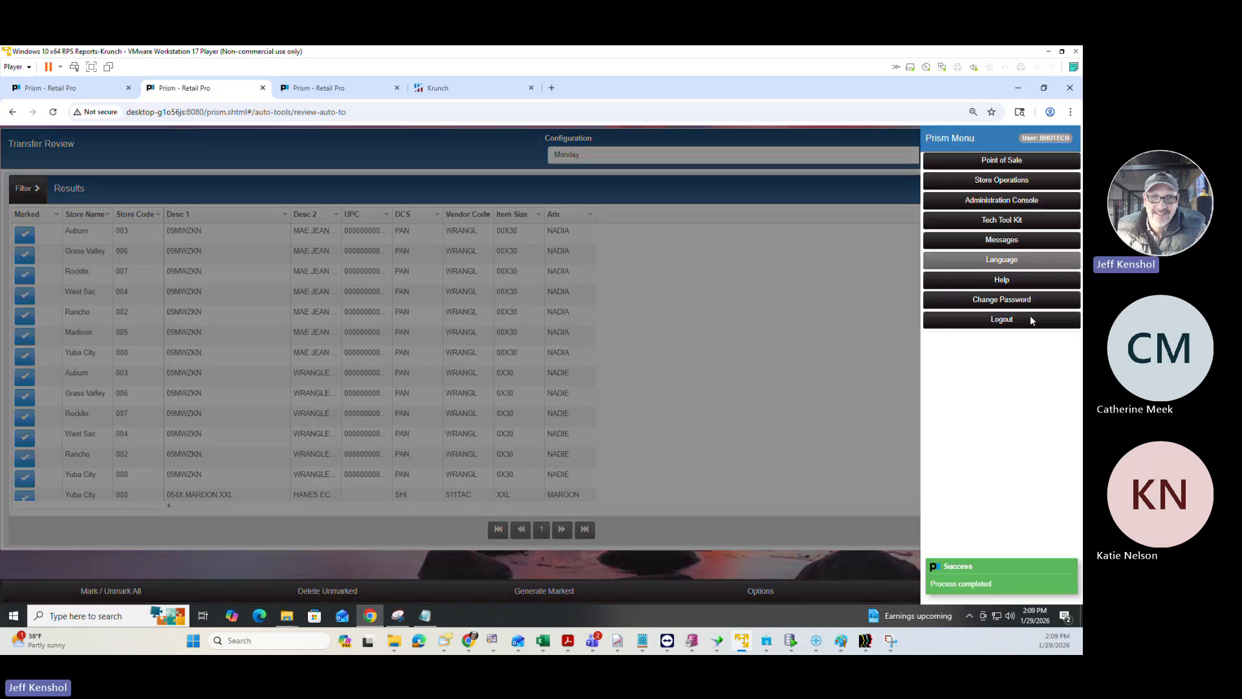
pyautogui.click(977, 182)
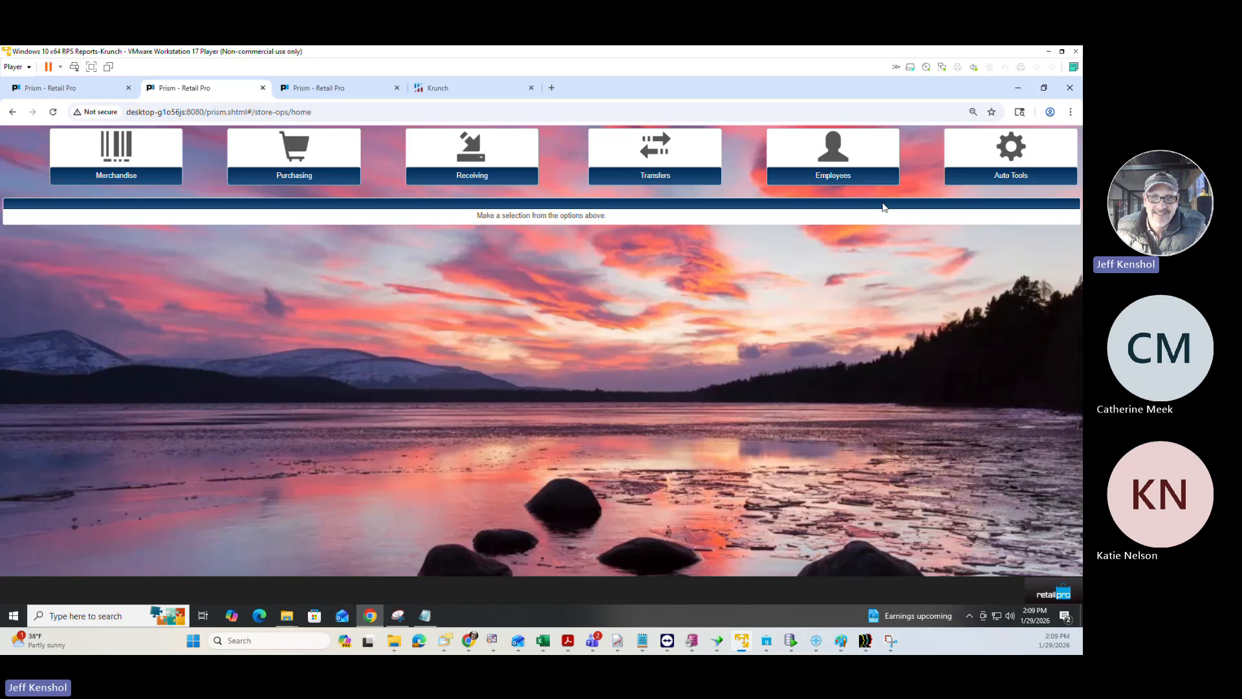
pyautogui.click(635, 178)
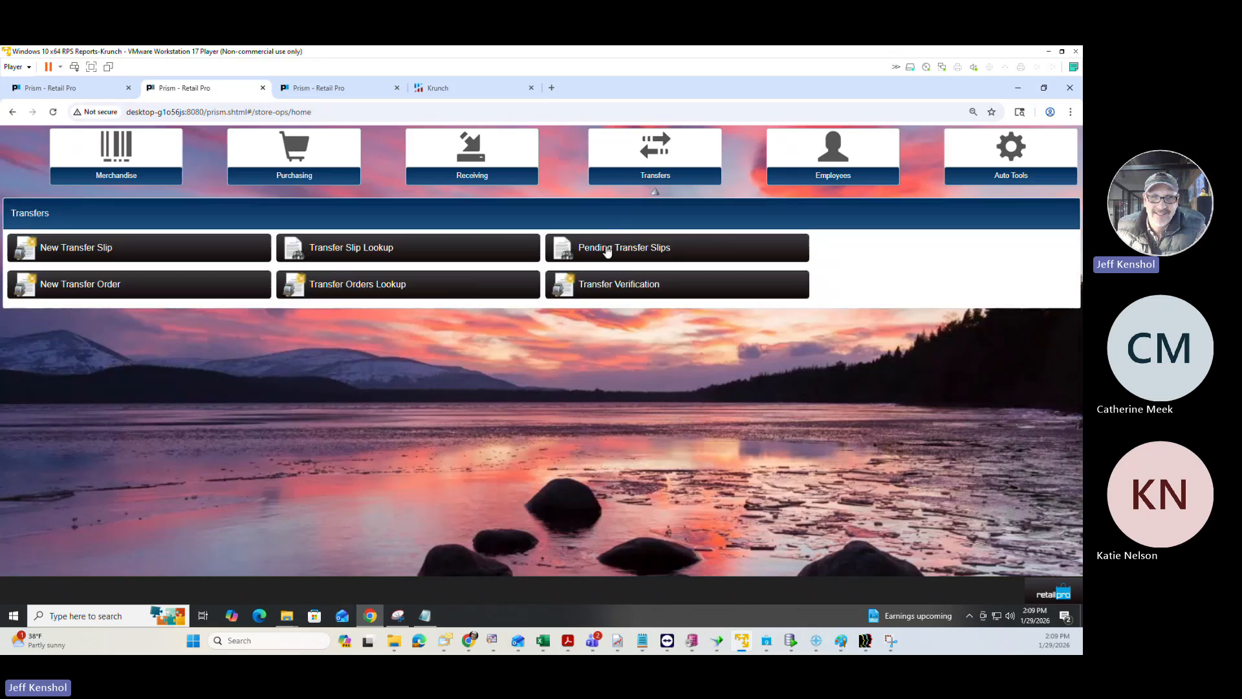
pyautogui.click(606, 251)
pyautogui.click(417, 462)
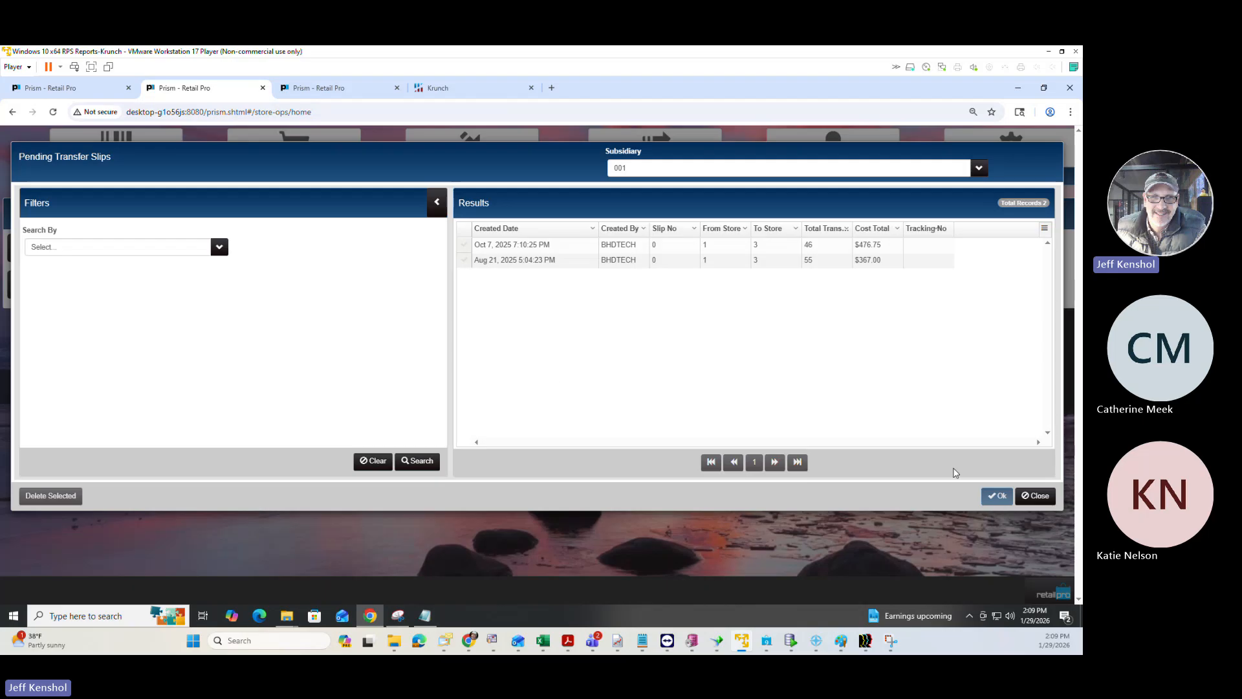
pyautogui.click(1035, 496)
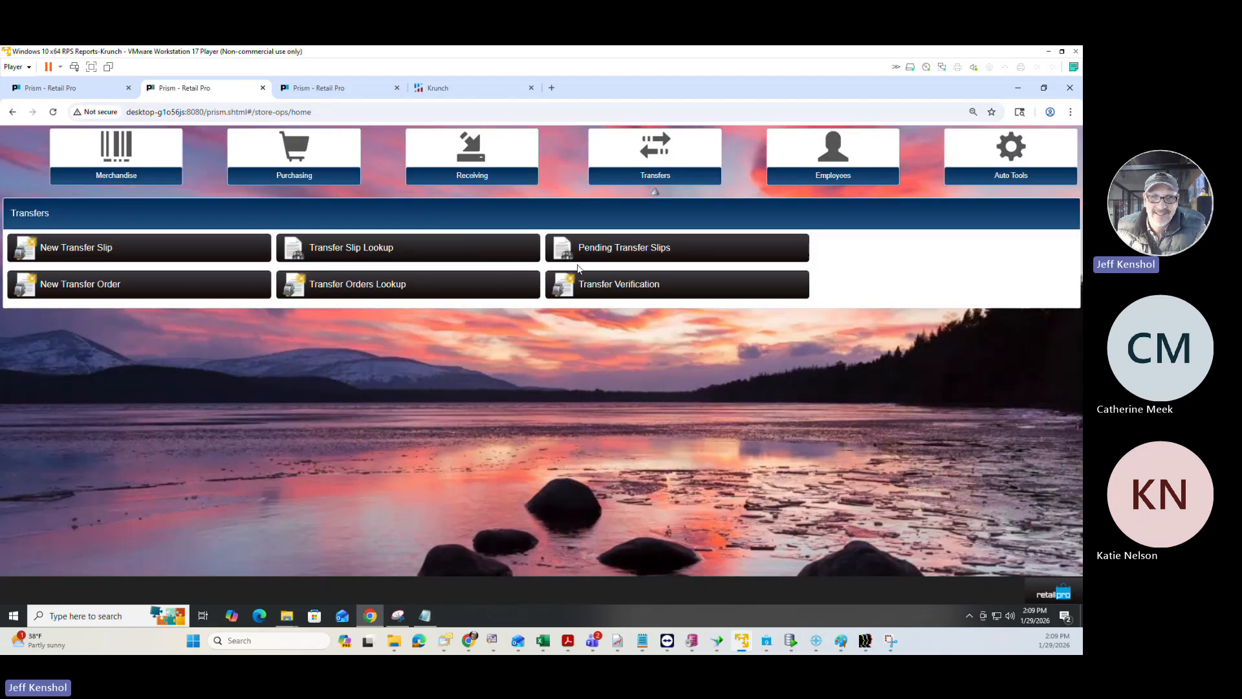
# Step: Look up the transfer orders, widen the created date column, and open the PMBELT order created Jan 29, 2026
pyautogui.click(369, 293)
pyautogui.click(418, 461)
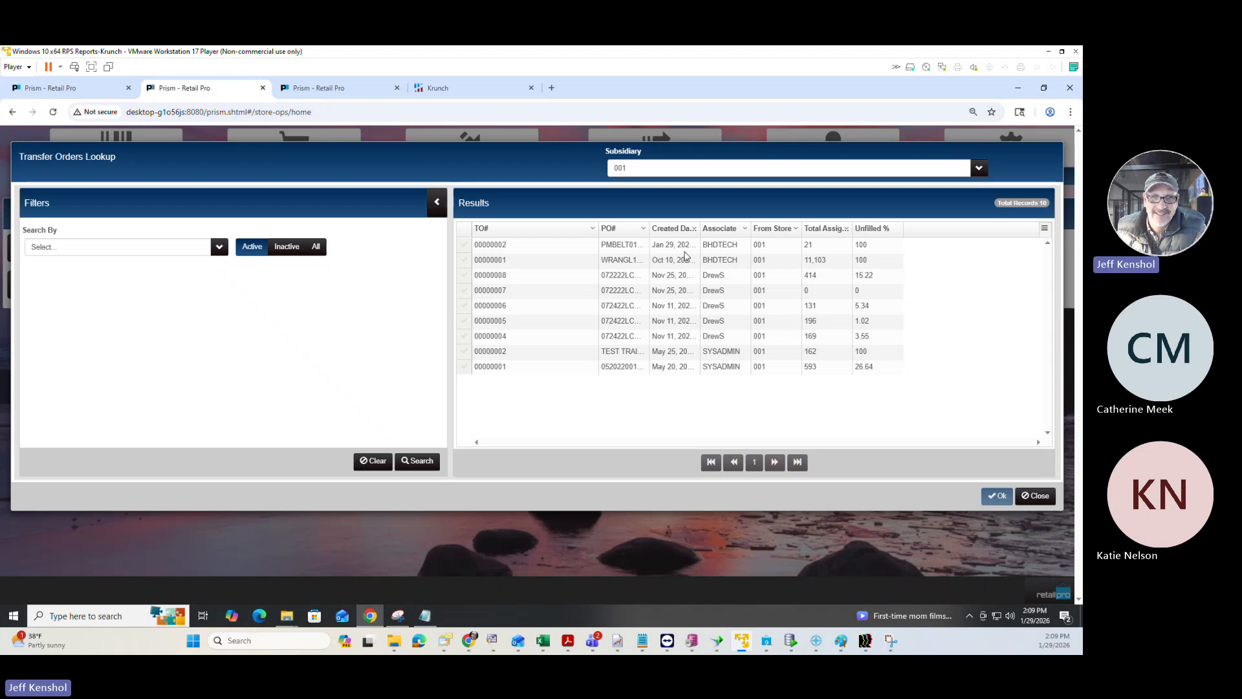
pyautogui.moveTo(701, 232); pyautogui.dragTo(750, 233)
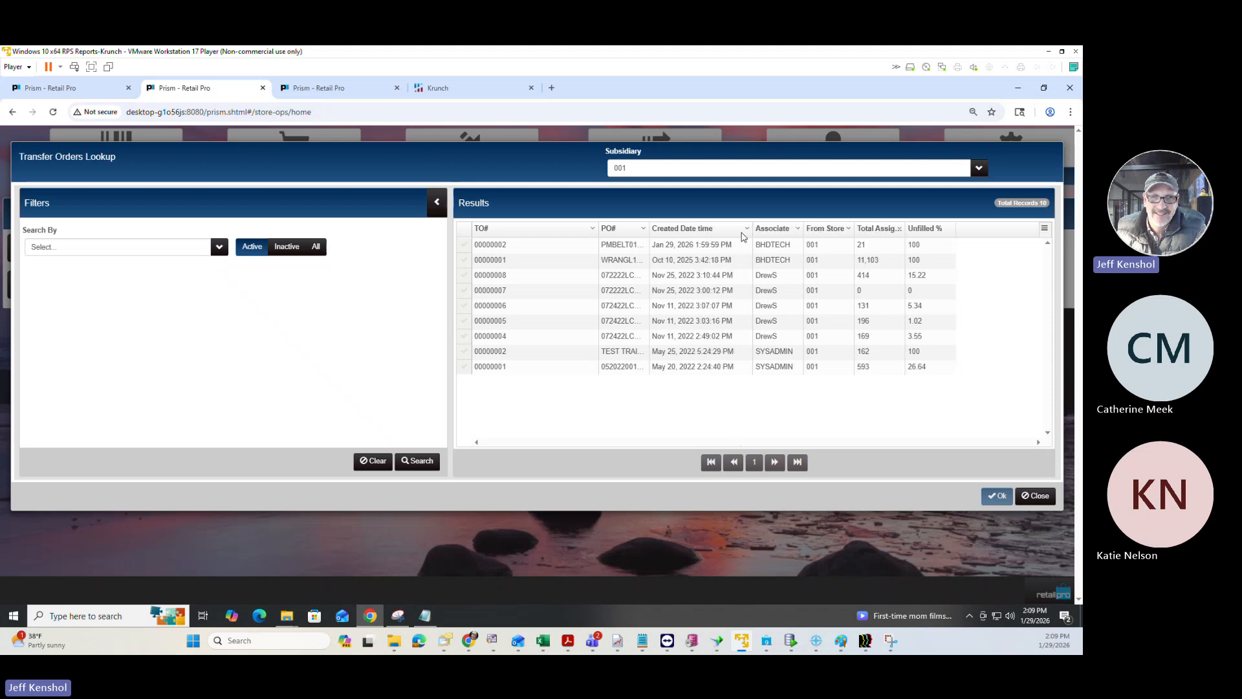
pyautogui.click(680, 246)
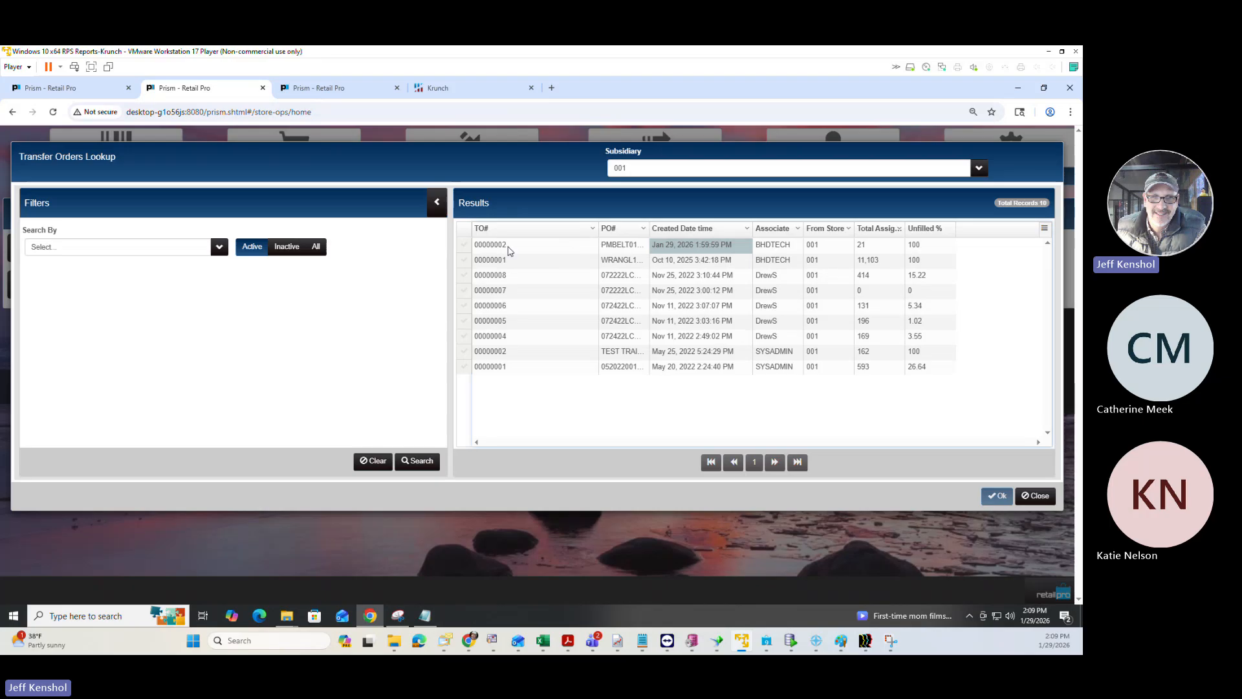
pyautogui.click(464, 247)
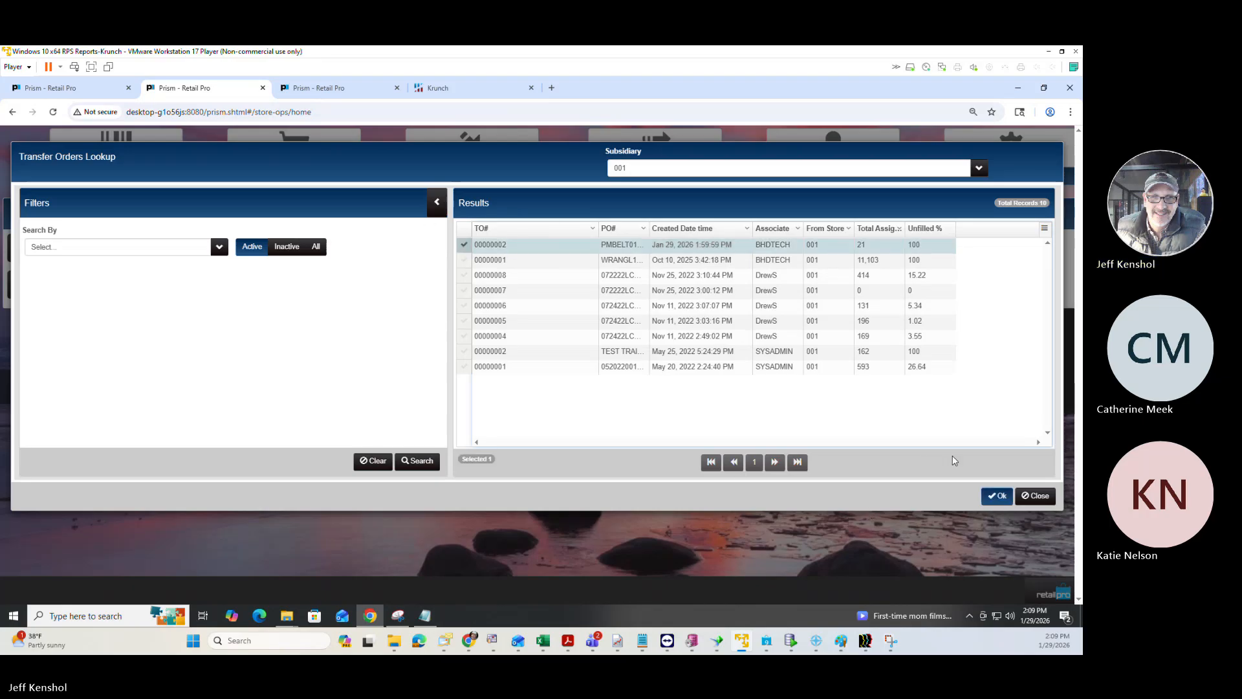
pyautogui.click(993, 496)
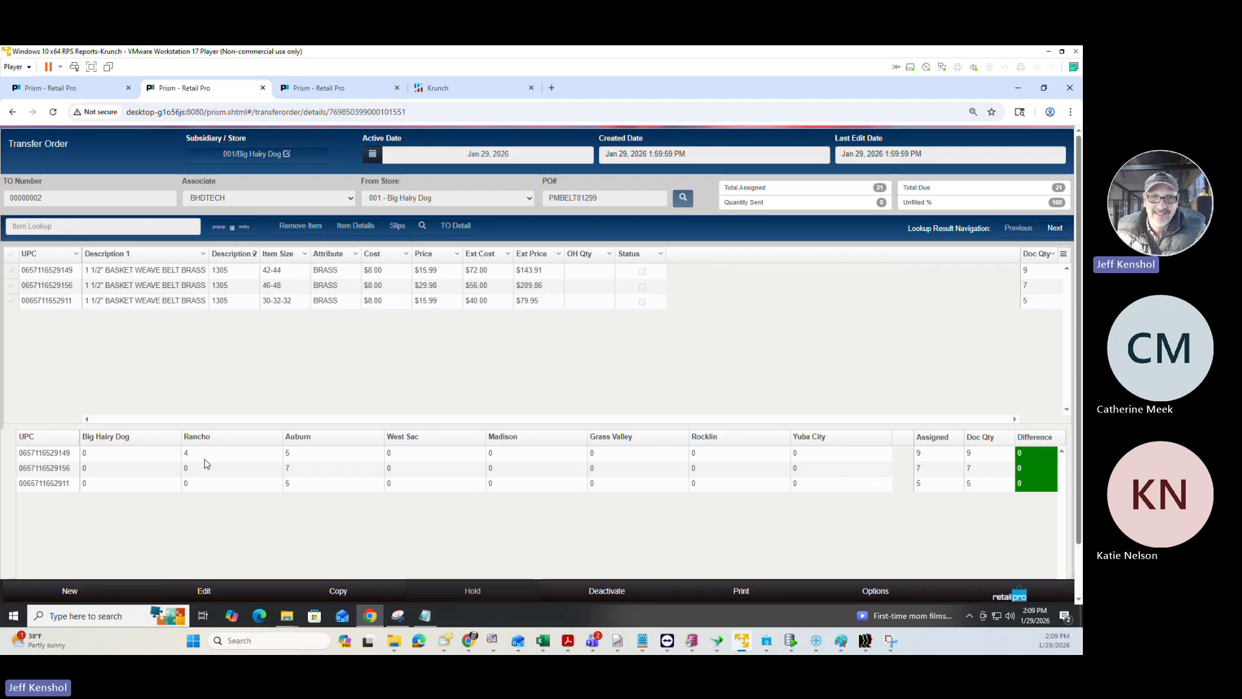
# Step: Check the Auburn assignment in the transfer order and preview its printout with the Transfer Order print design
pyautogui.click(297, 453)
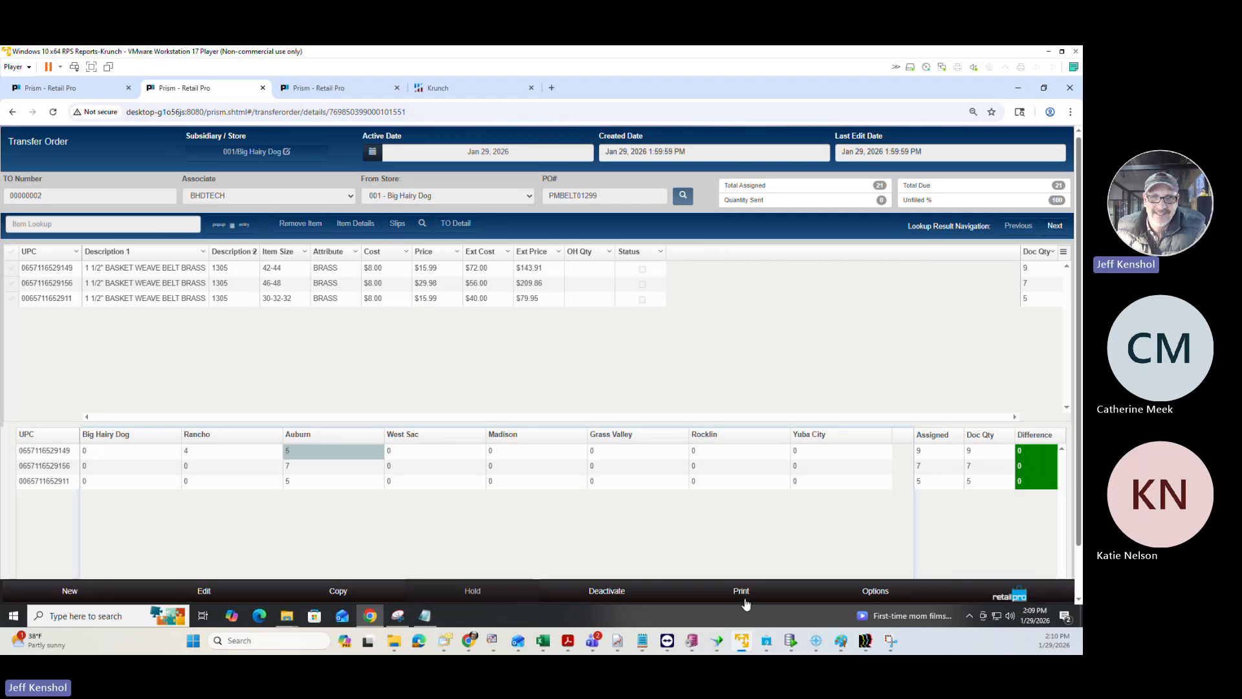
pyautogui.click(746, 594)
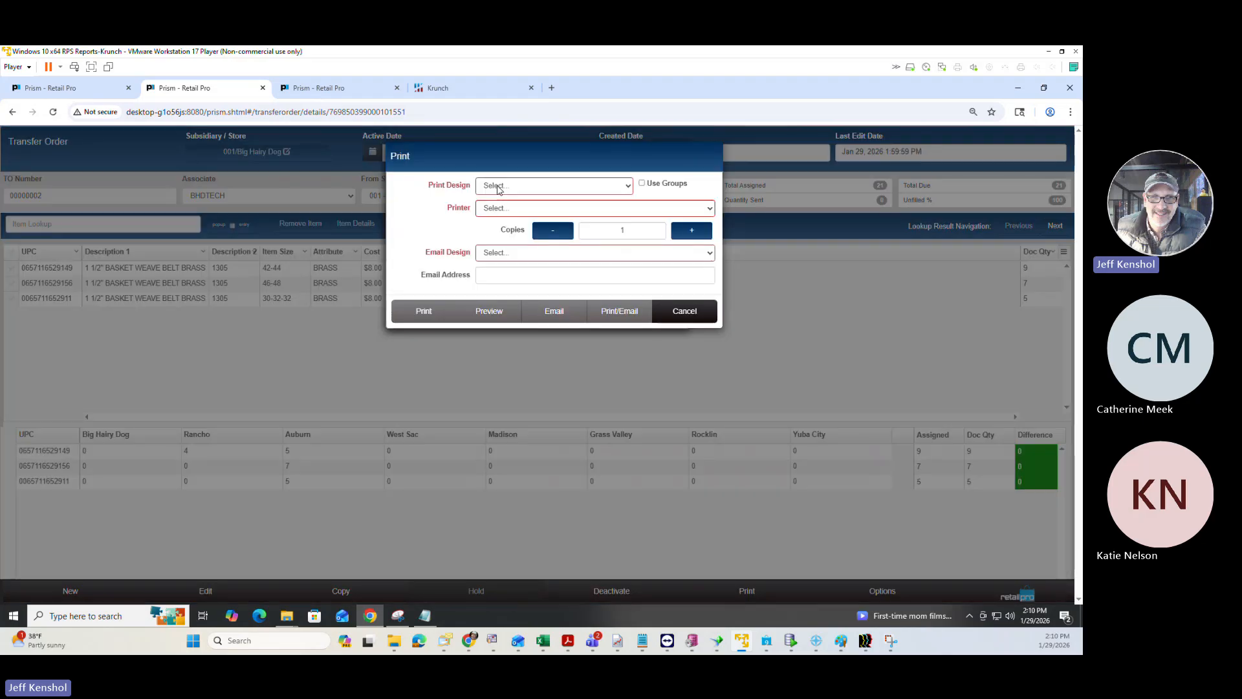
pyautogui.click(514, 188)
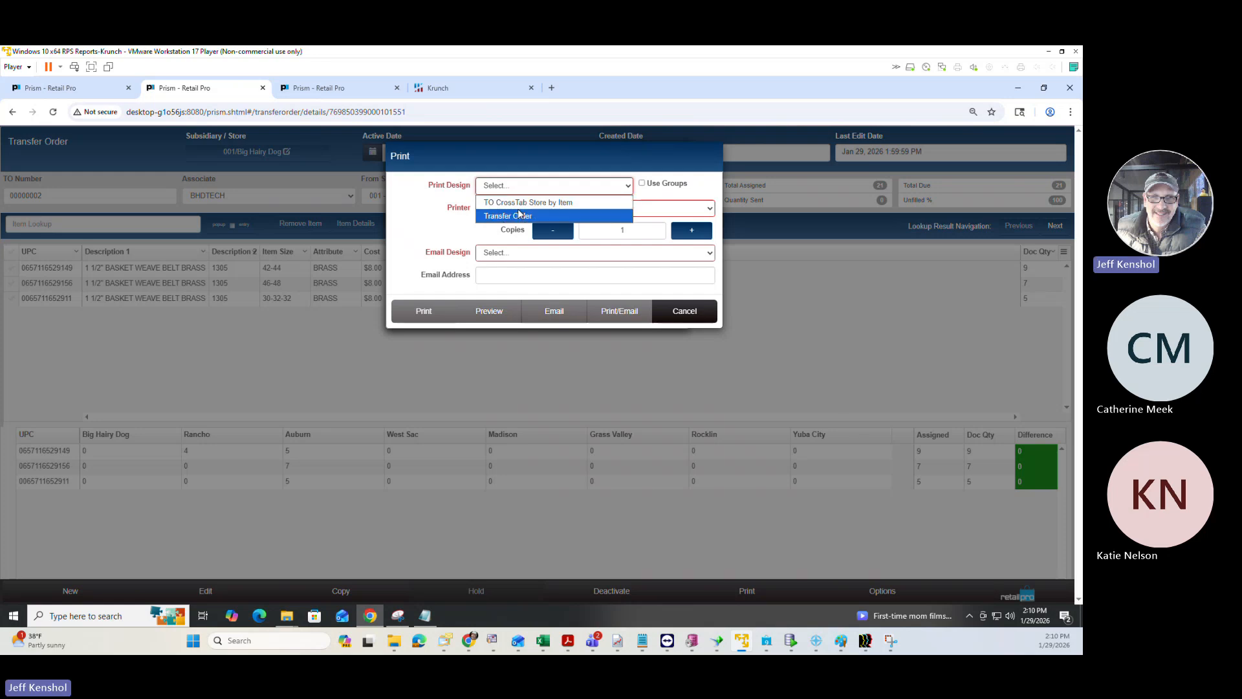
pyautogui.click(524, 216)
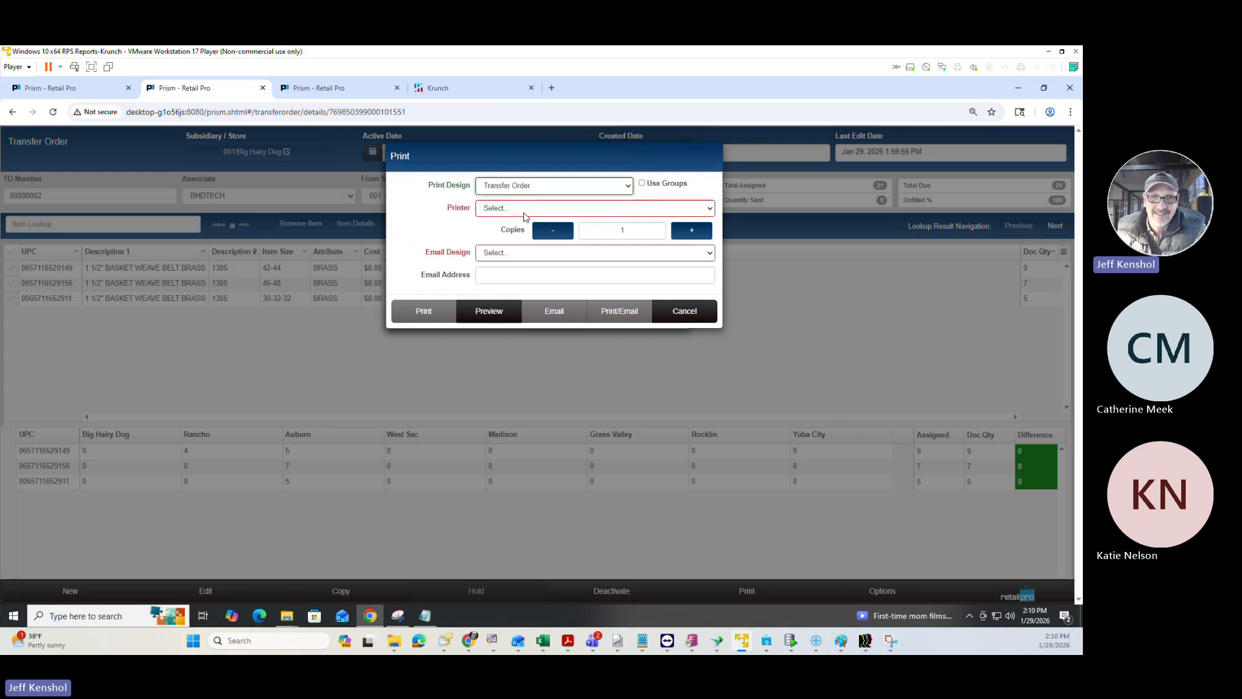
pyautogui.click(482, 310)
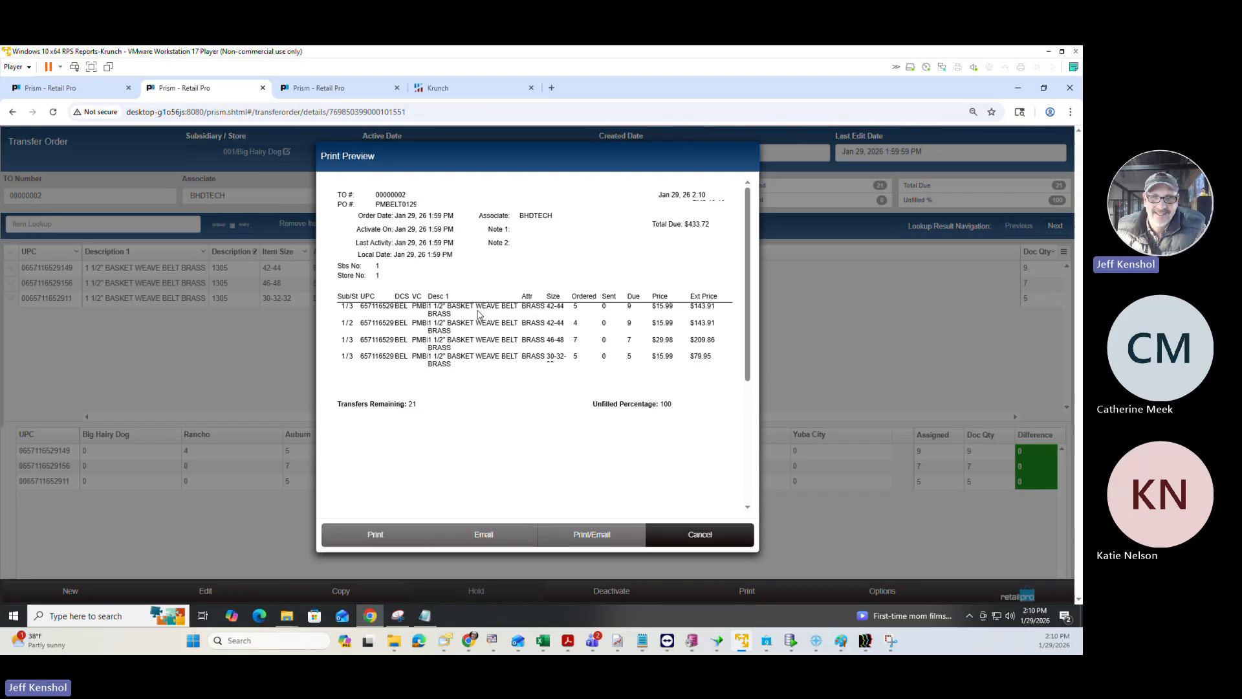
# Step: Examine the destination stores and ordered belt quantities in an enlarged print preview, and close it without printing
pyautogui.hotkey('ctrl', '=')
pyautogui.hotkey('ctrl', '=')
pyautogui.hotkey('ctrl', '=')
pyautogui.hotkey('ctrl', '=')
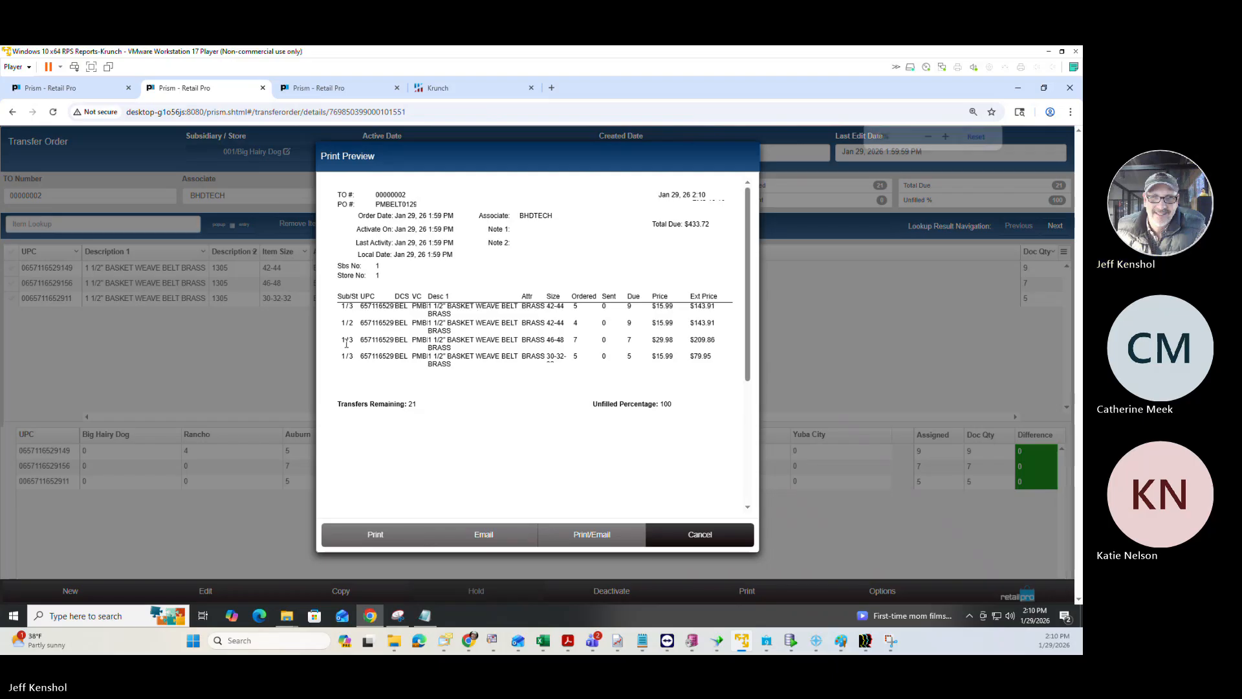
pyautogui.scroll(-1, 193, 440)
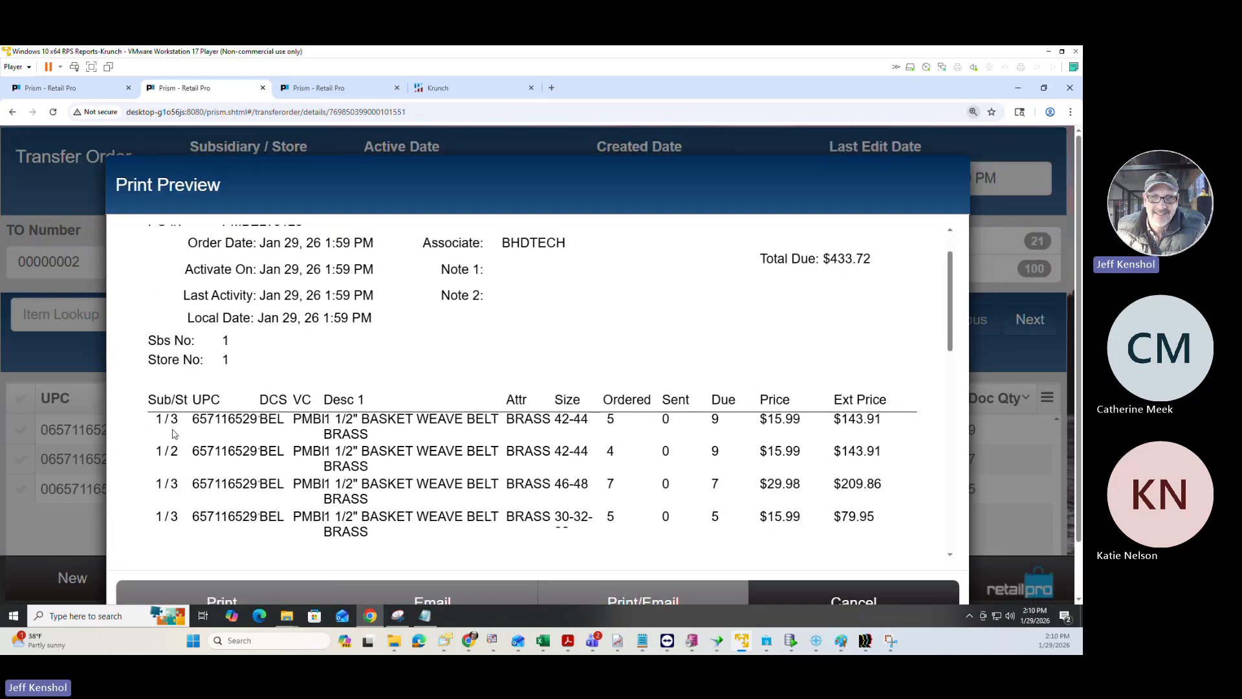
pyautogui.moveTo(163, 420); pyautogui.dragTo(170, 452)
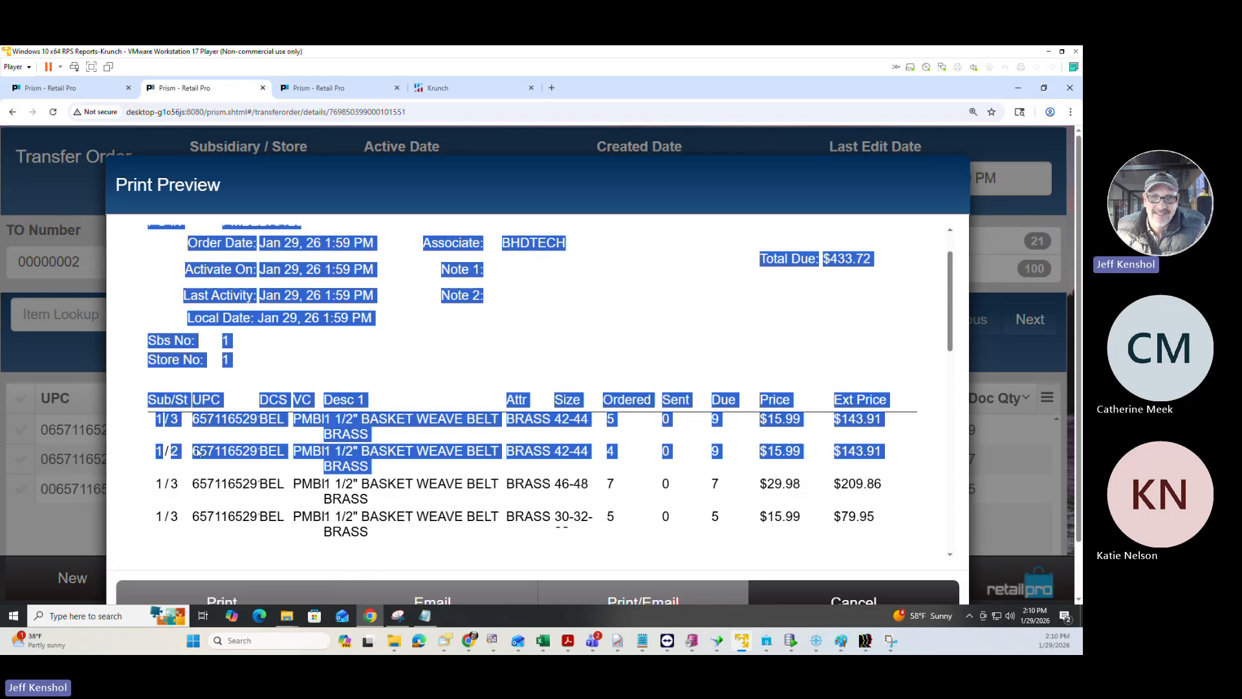
pyautogui.click(402, 435)
pyautogui.scroll(-1, 855, 575)
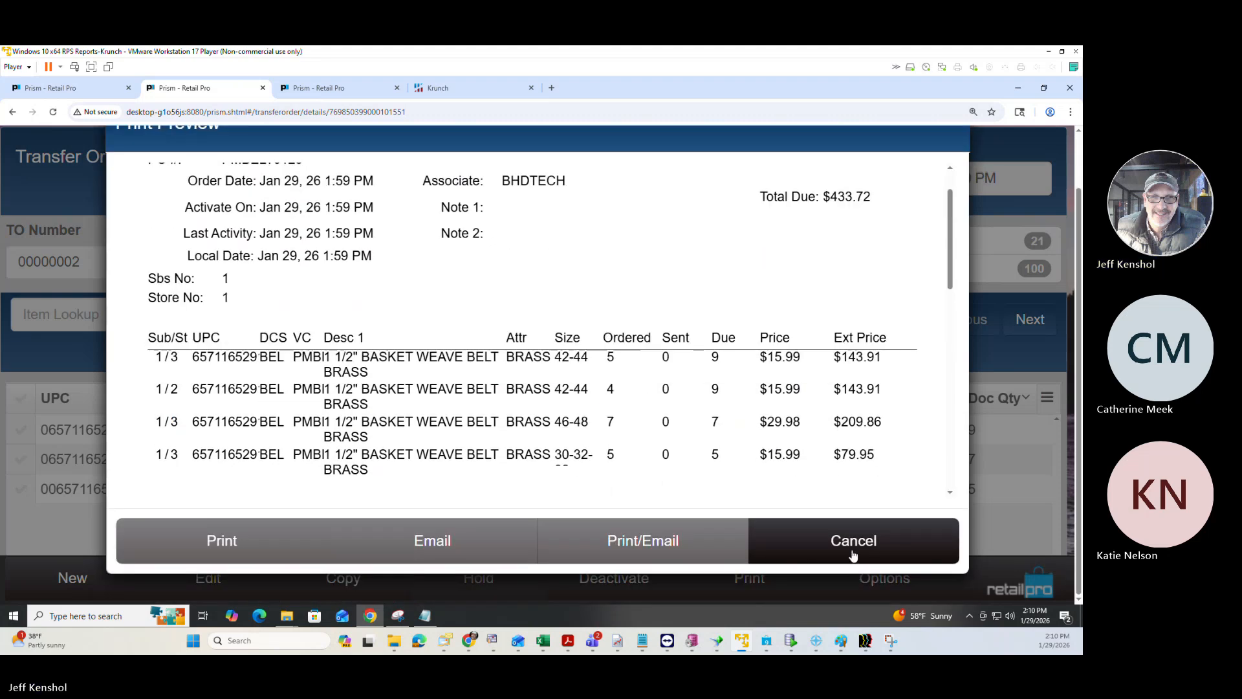
pyautogui.click(853, 543)
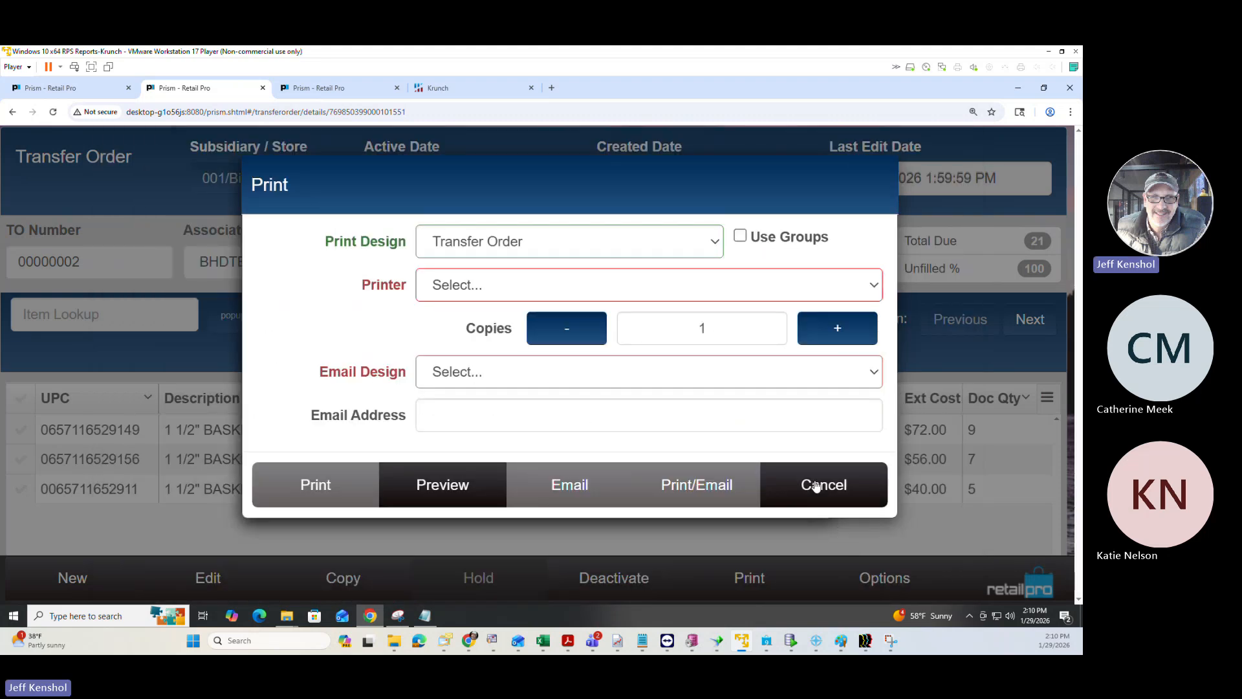
pyautogui.hotkey('ctrl', '-')
pyautogui.hotkey('ctrl', '-')
pyautogui.hotkey('ctrl', '-')
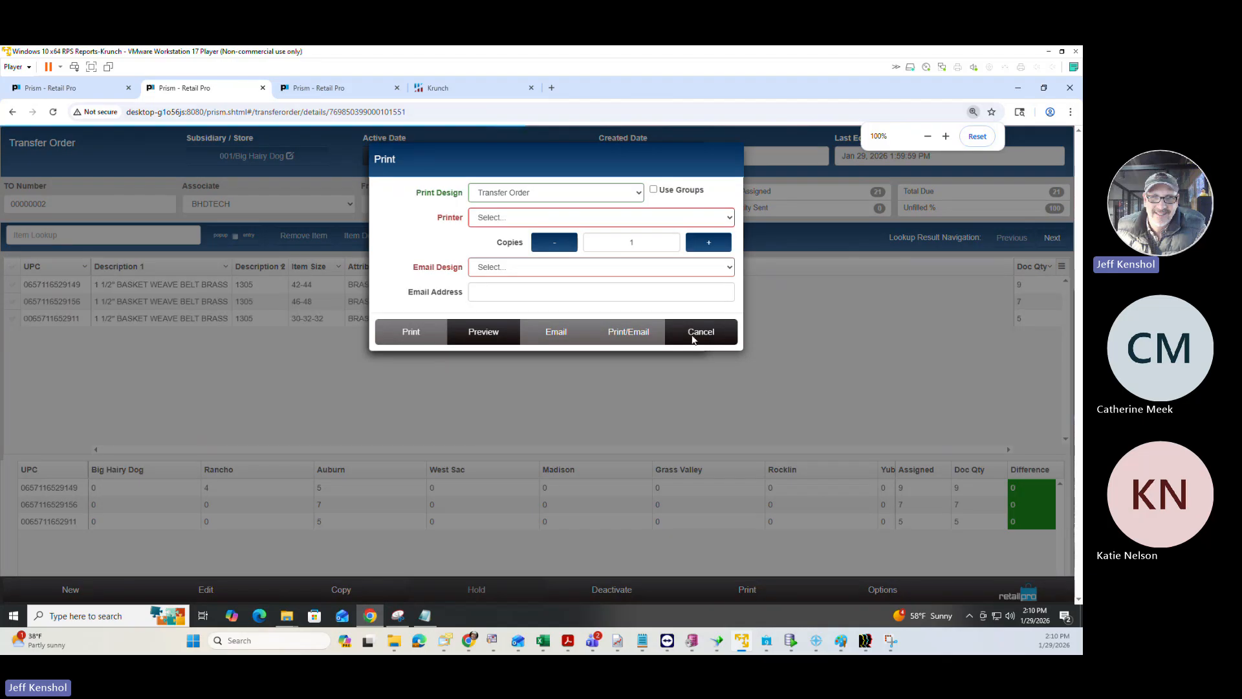
pyautogui.click(692, 339)
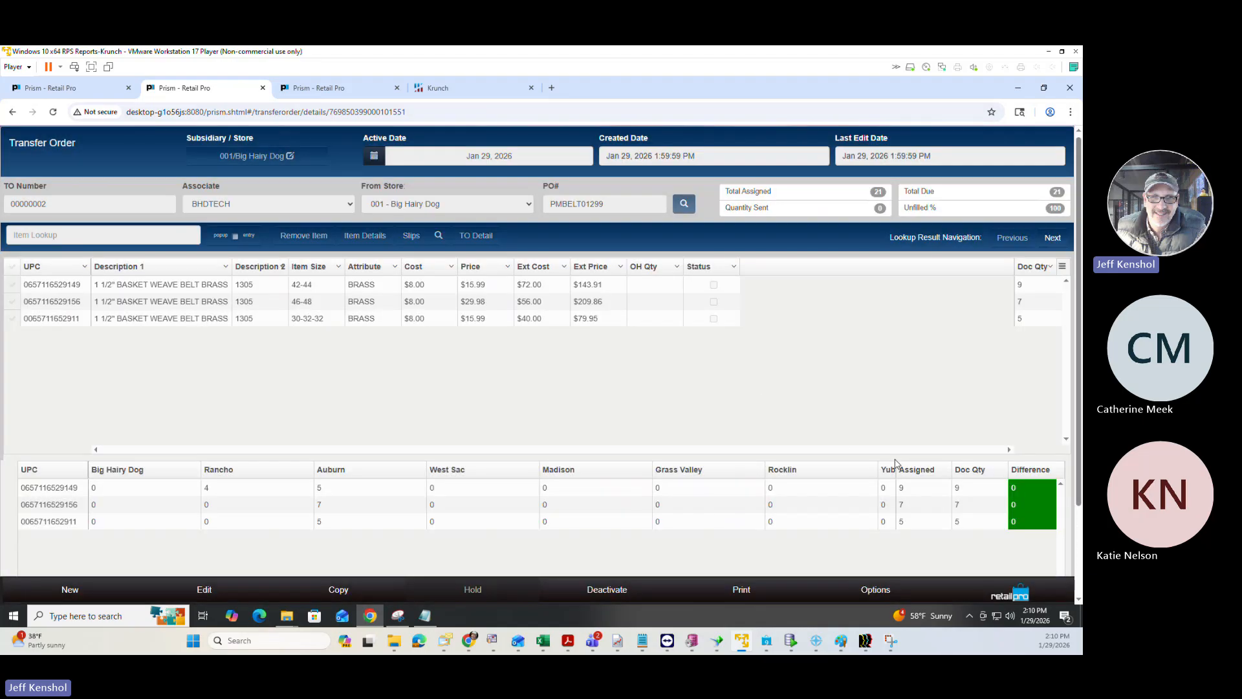
# Step: Search the pending transfer slips of subsidiary 001 in Store Operations and open the slip created Oct 7, 2025
pyautogui.click(1002, 592)
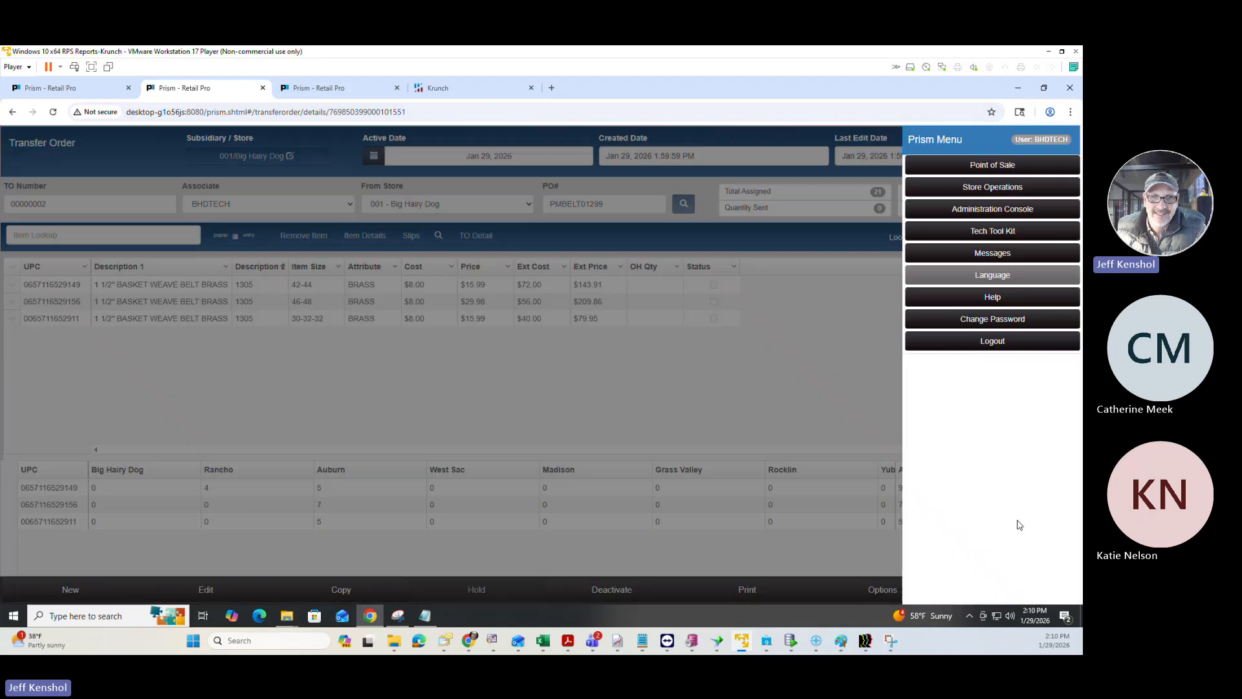
pyautogui.click(964, 189)
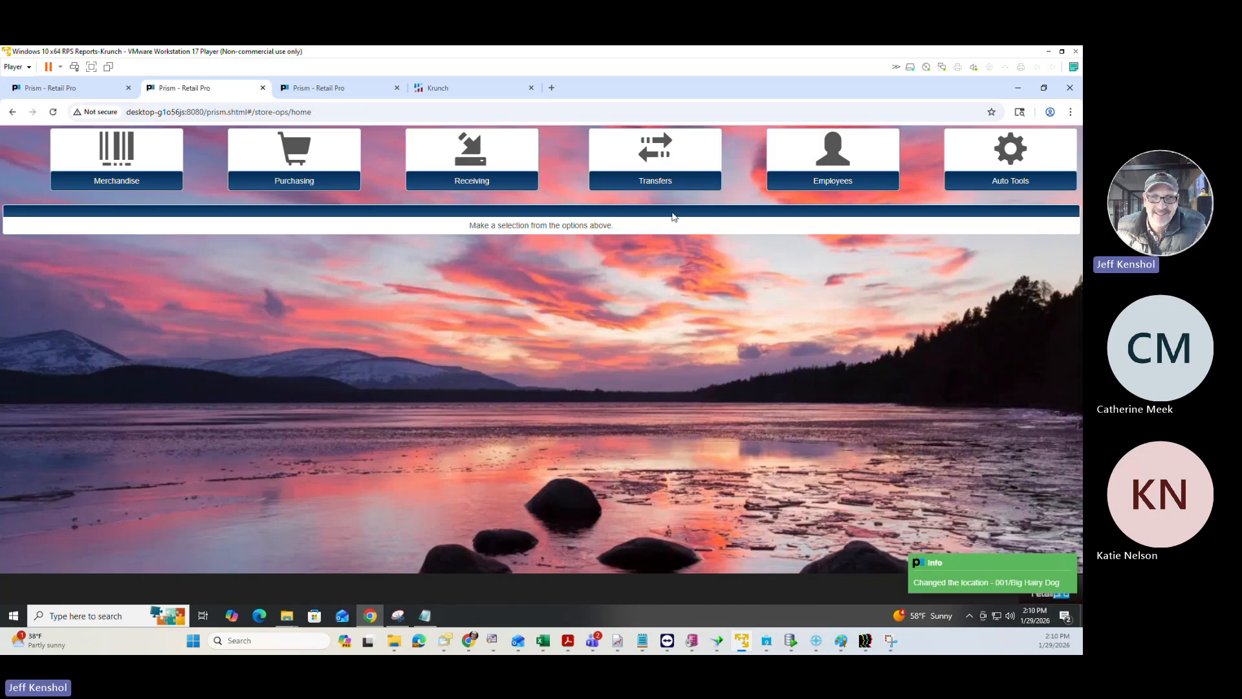
pyautogui.click(659, 180)
pyautogui.click(612, 264)
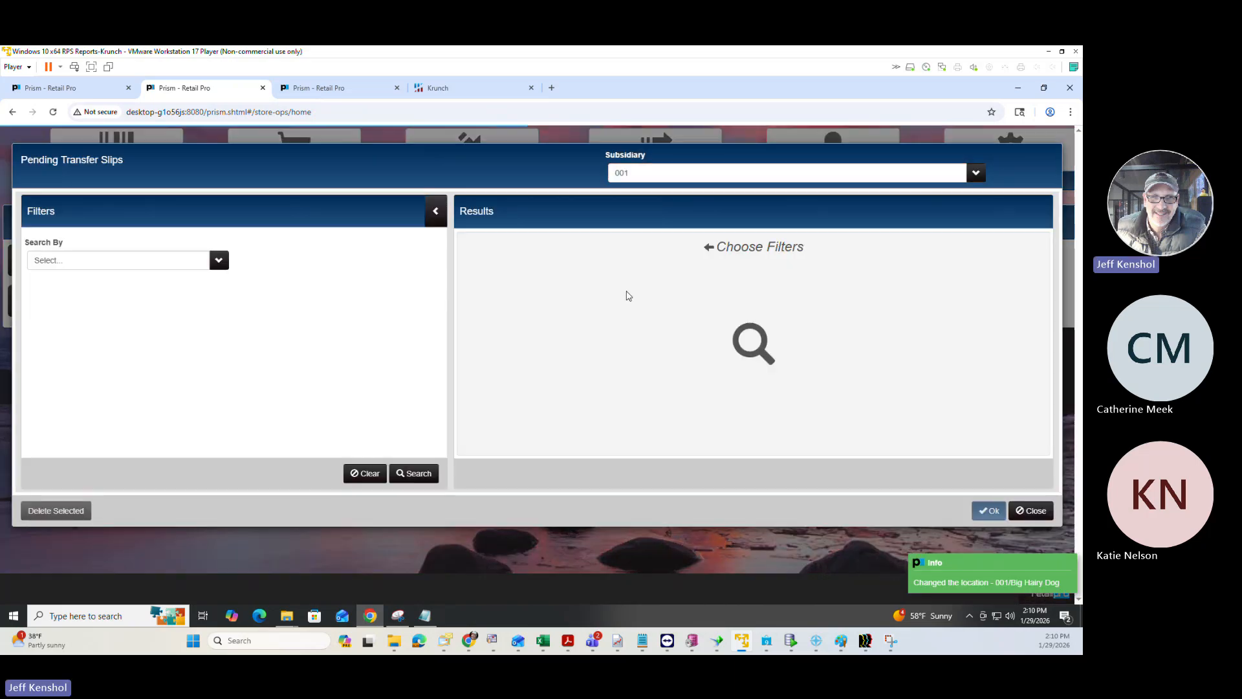
pyautogui.click(425, 479)
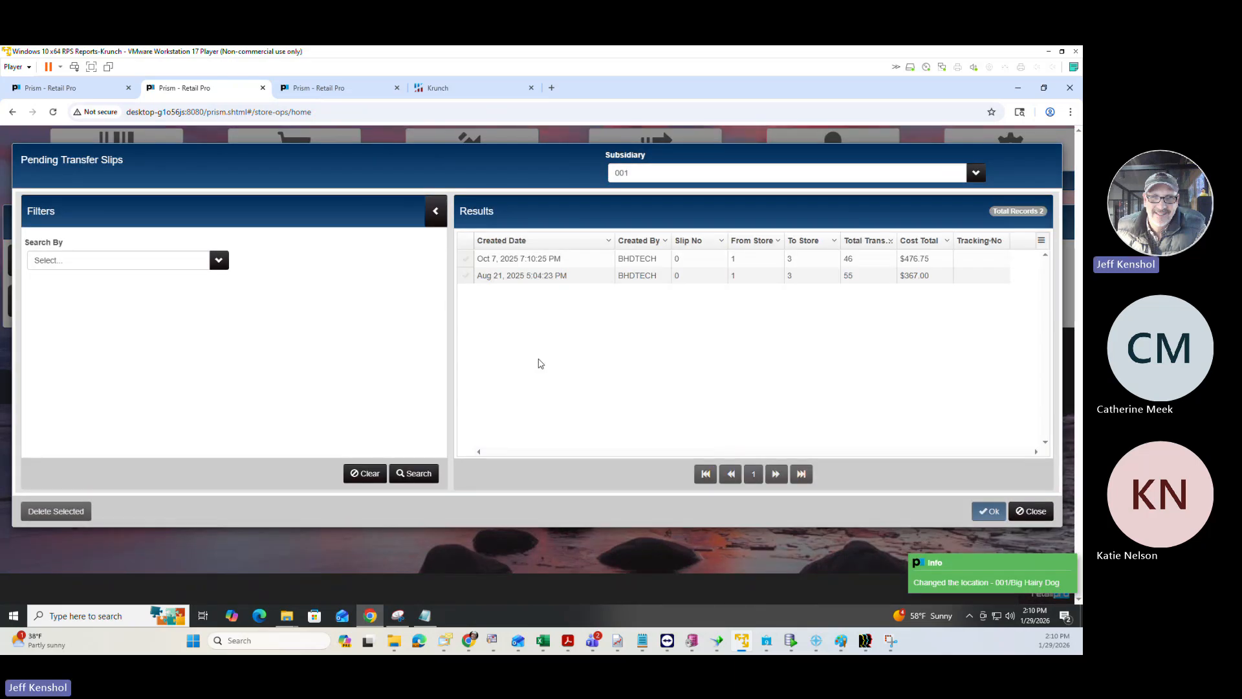
pyautogui.click(464, 259)
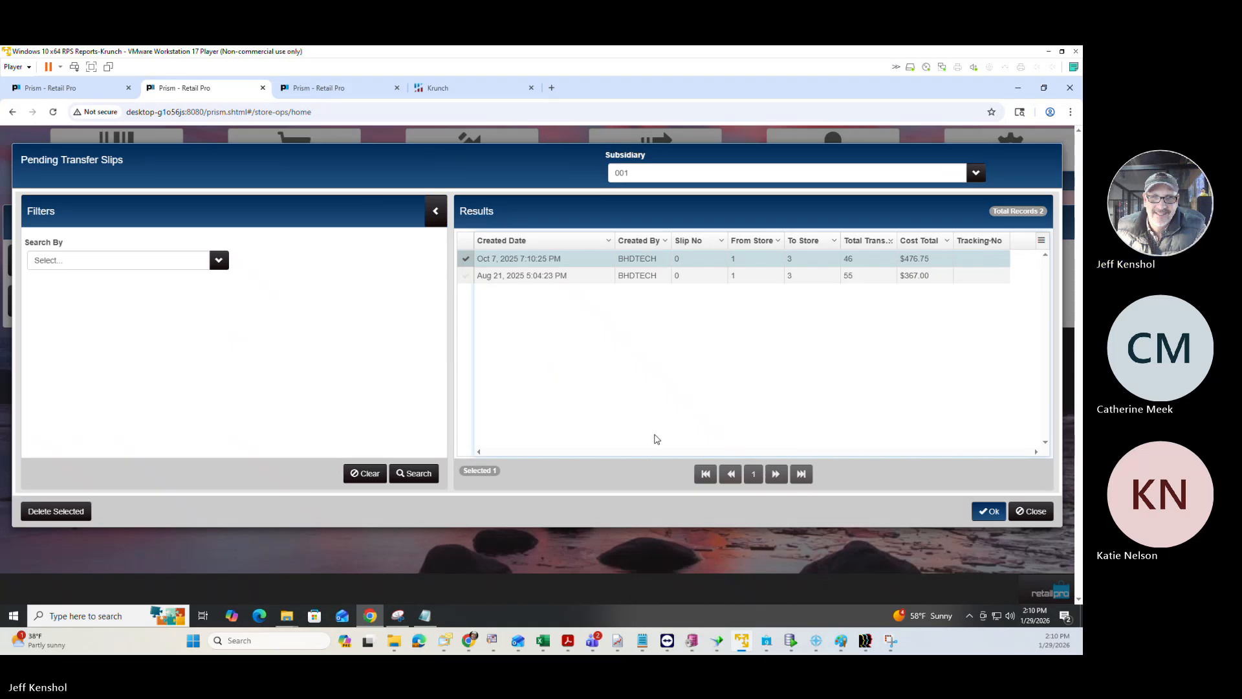
pyautogui.click(990, 511)
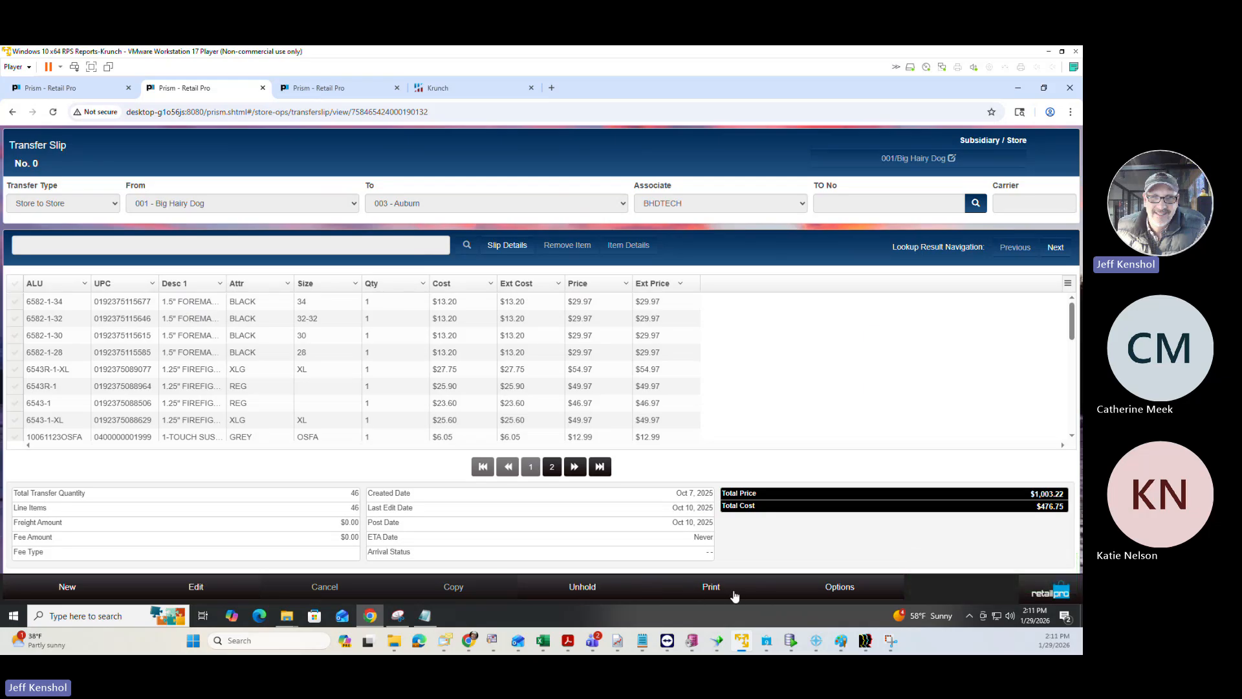
# Step: Preview the transfer slip's printout with the Slip print design, and close the preview and print dialog without printing
pyautogui.click(722, 590)
pyautogui.click(555, 198)
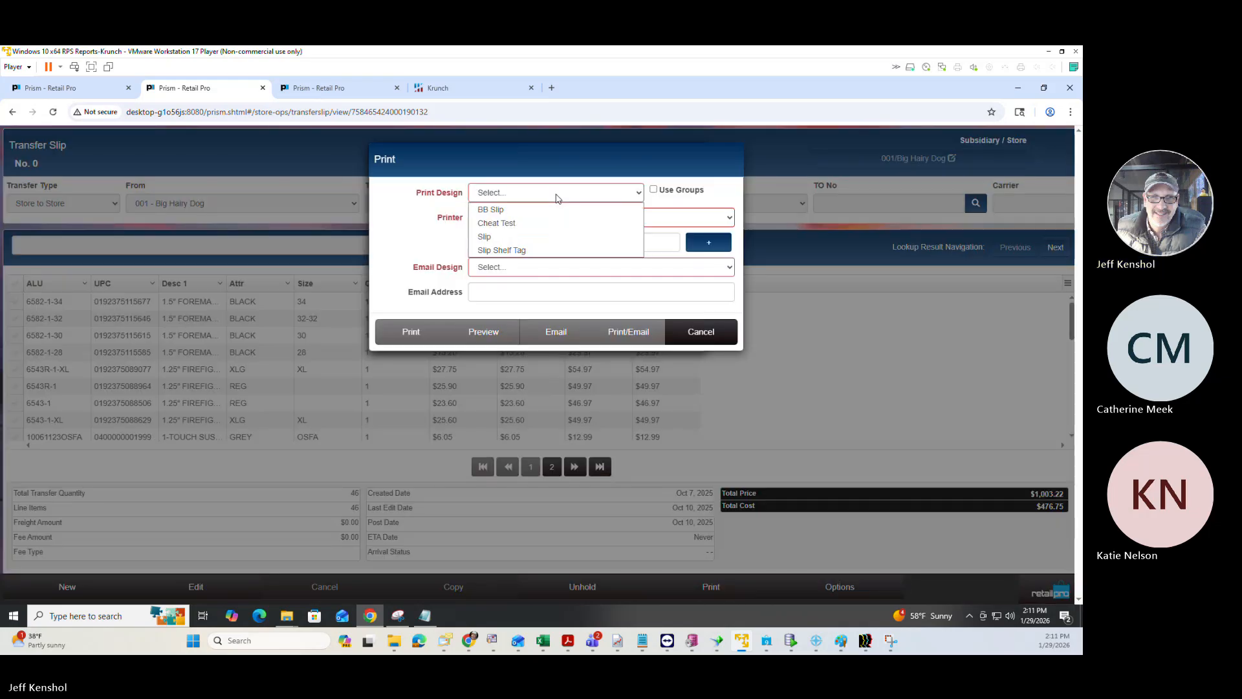
pyautogui.click(518, 240)
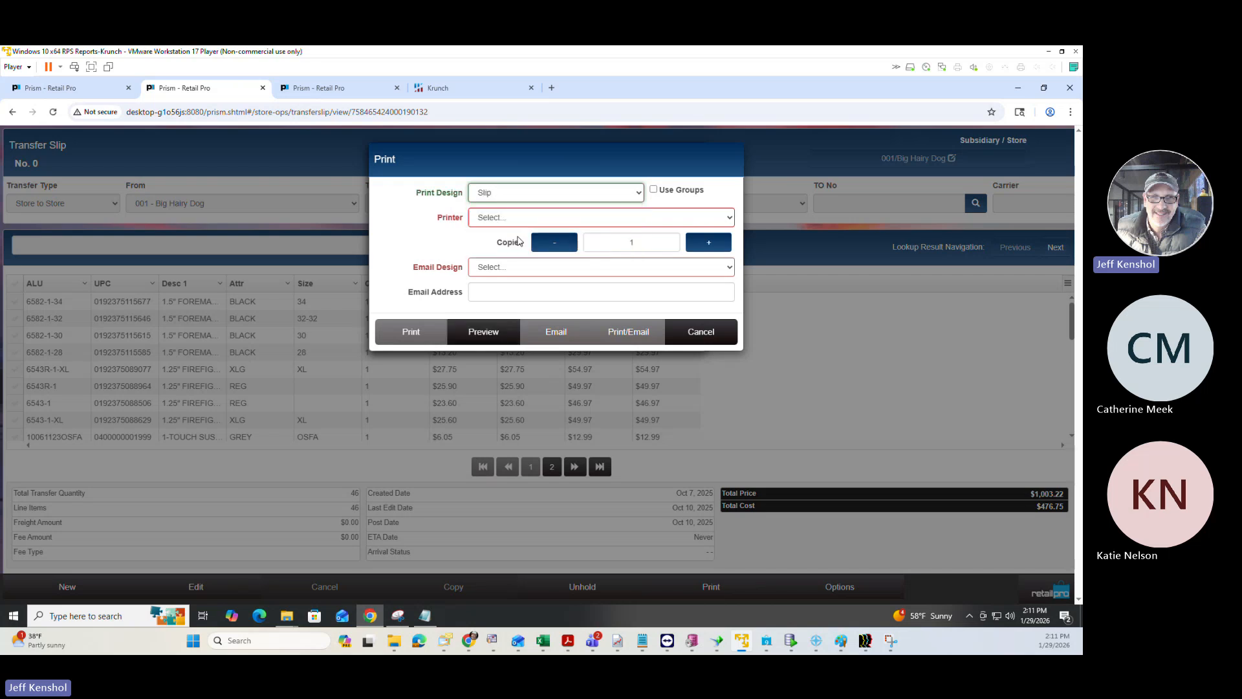
pyautogui.click(499, 336)
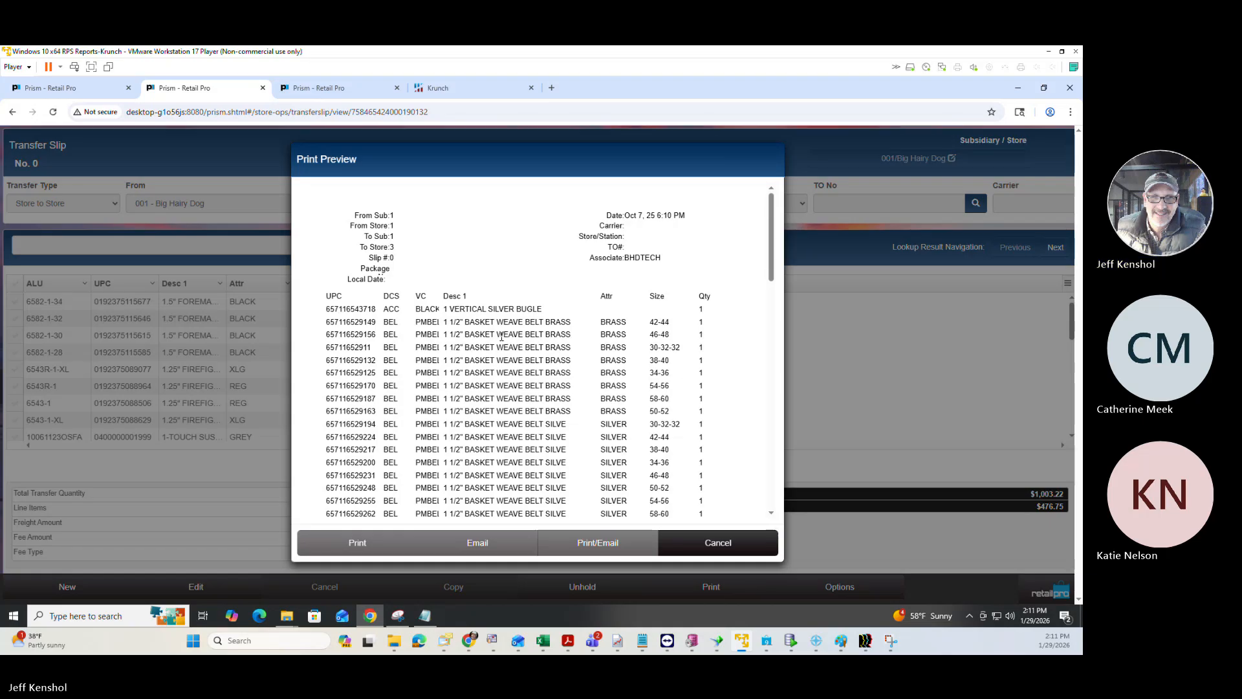
pyautogui.click(717, 543)
pyautogui.click(706, 330)
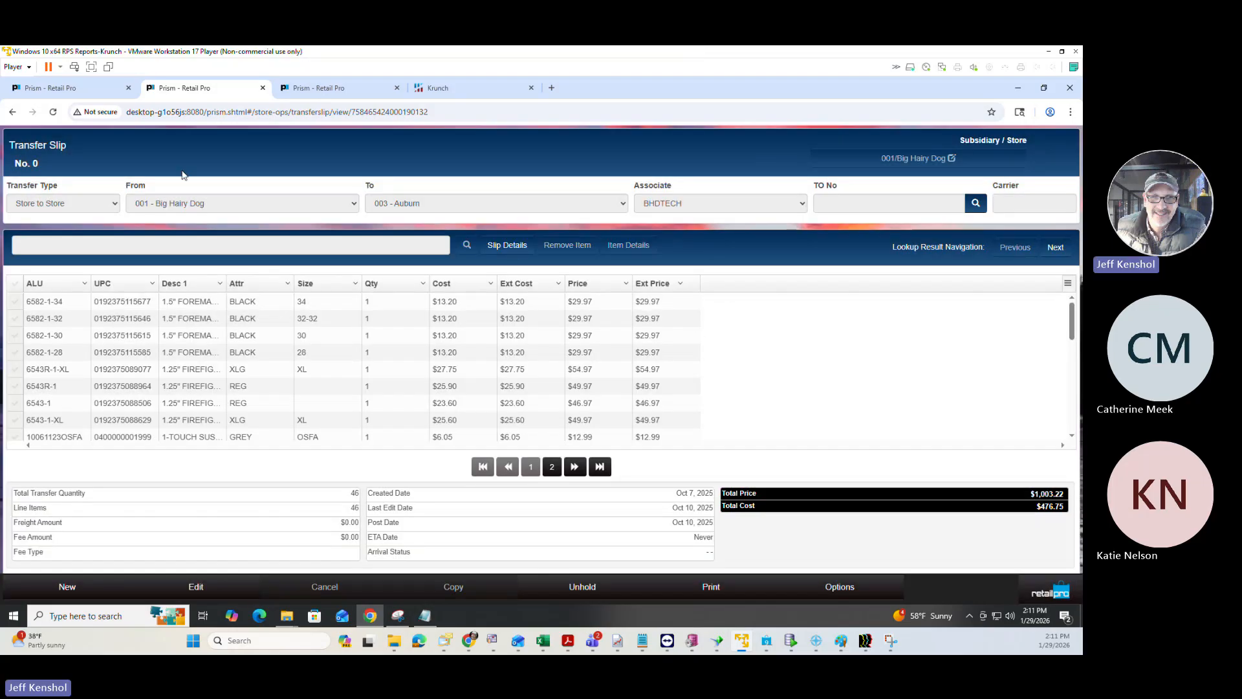
# Step: Leave the transfer slip and bring up the Auto Tools options in Store Operations
pyautogui.click(12, 113)
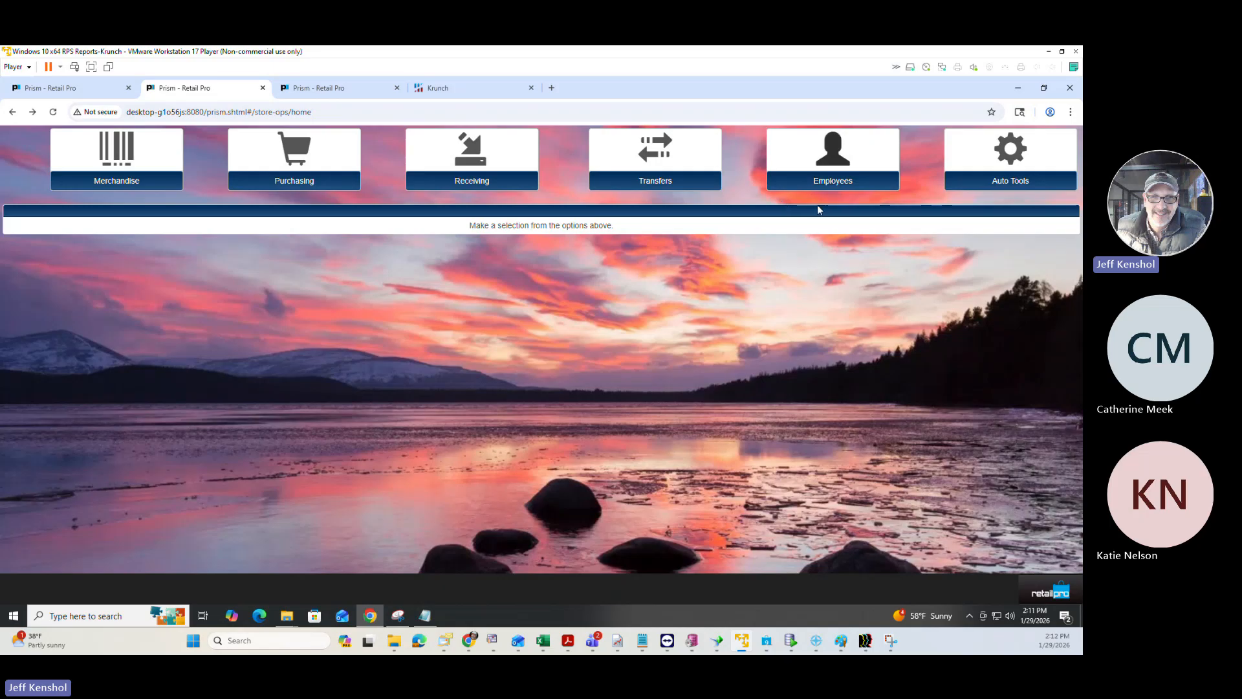
pyautogui.click(1039, 599)
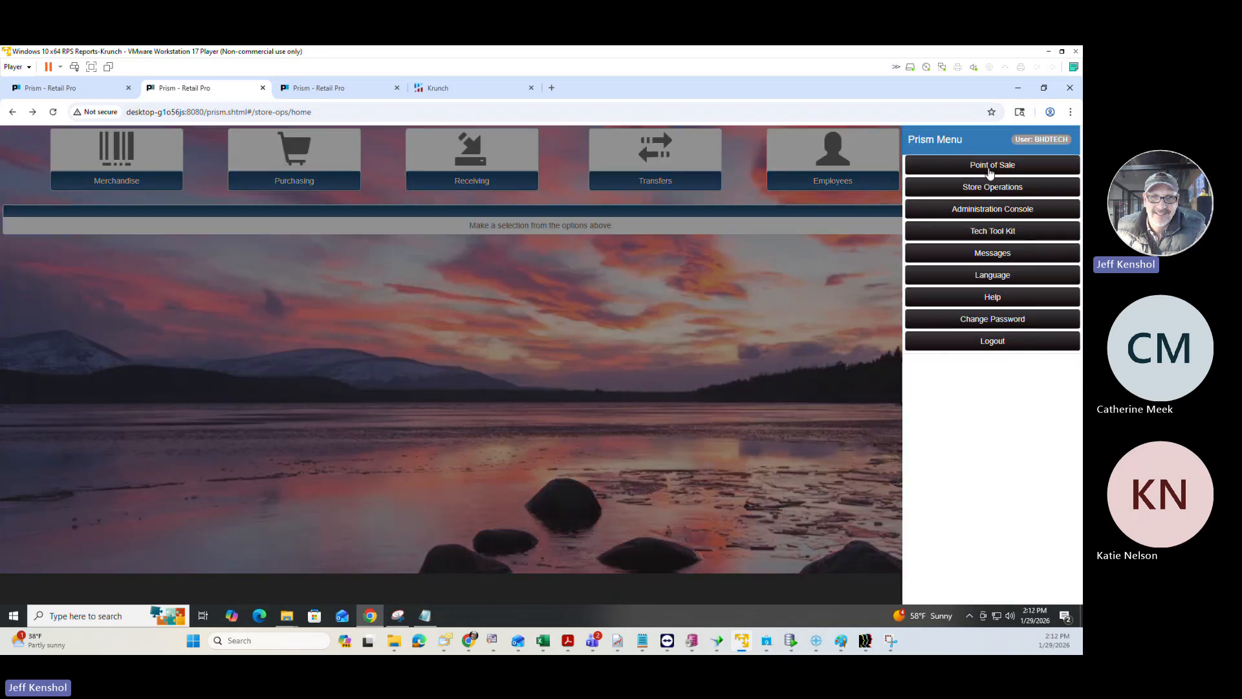
pyautogui.click(989, 166)
pyautogui.click(1039, 595)
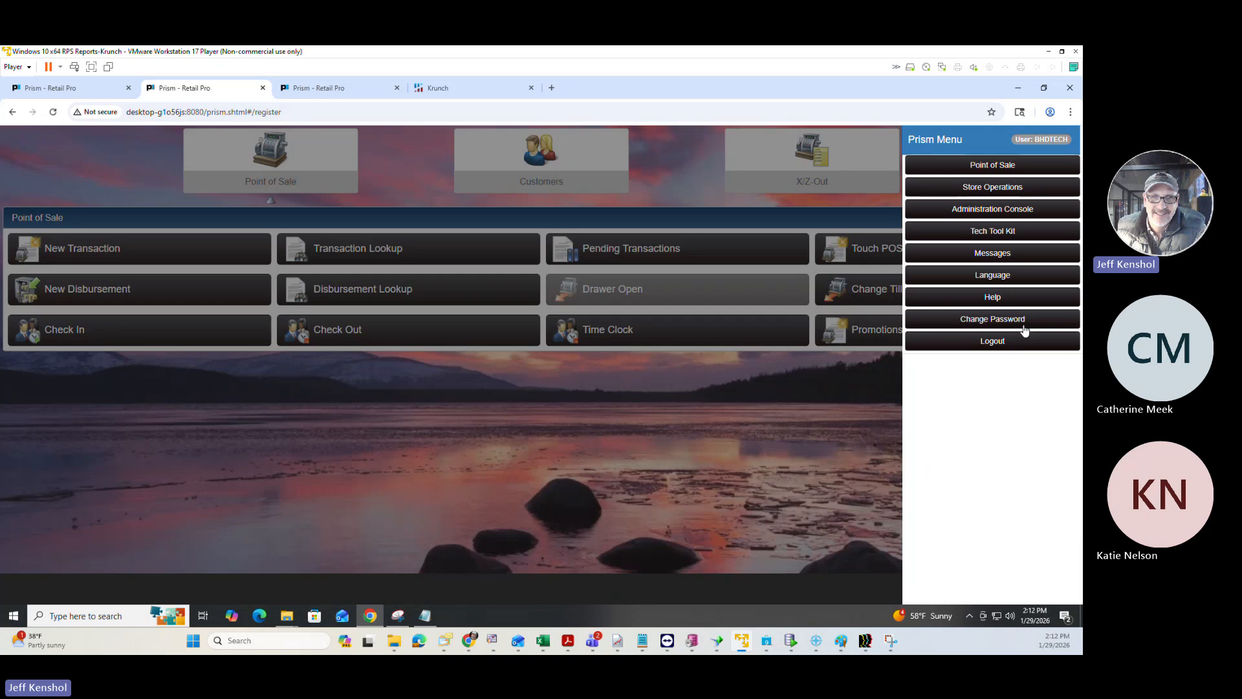
pyautogui.click(989, 189)
pyautogui.click(989, 173)
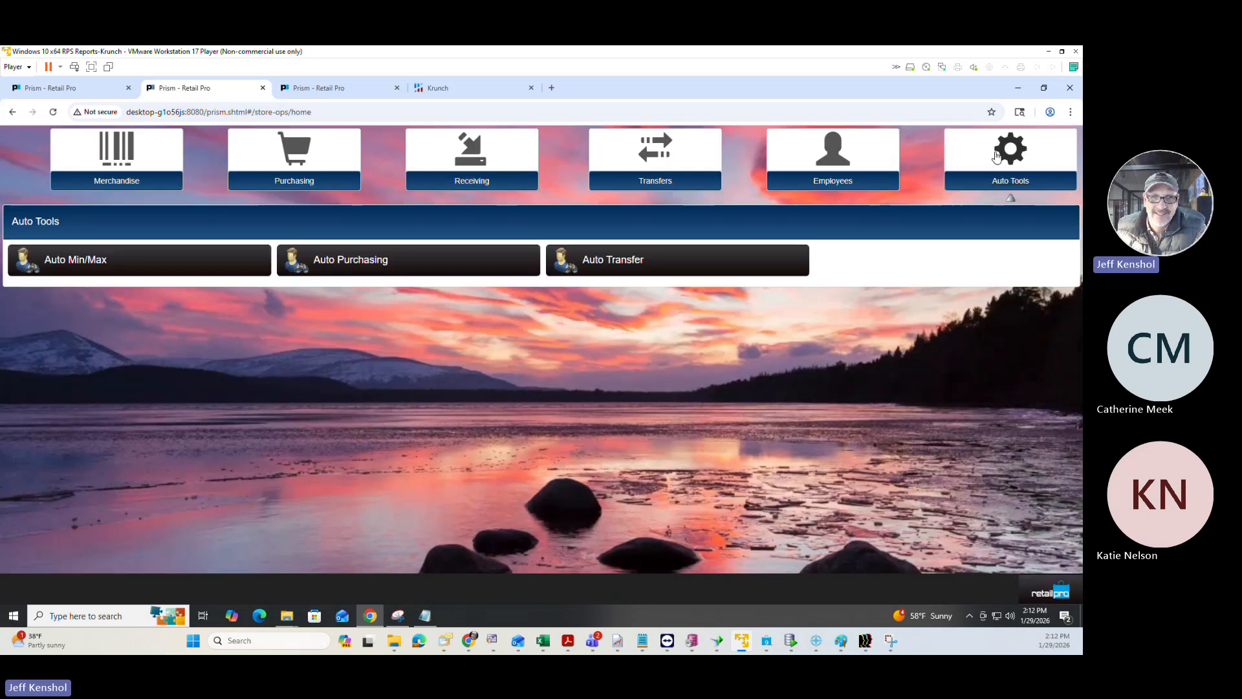